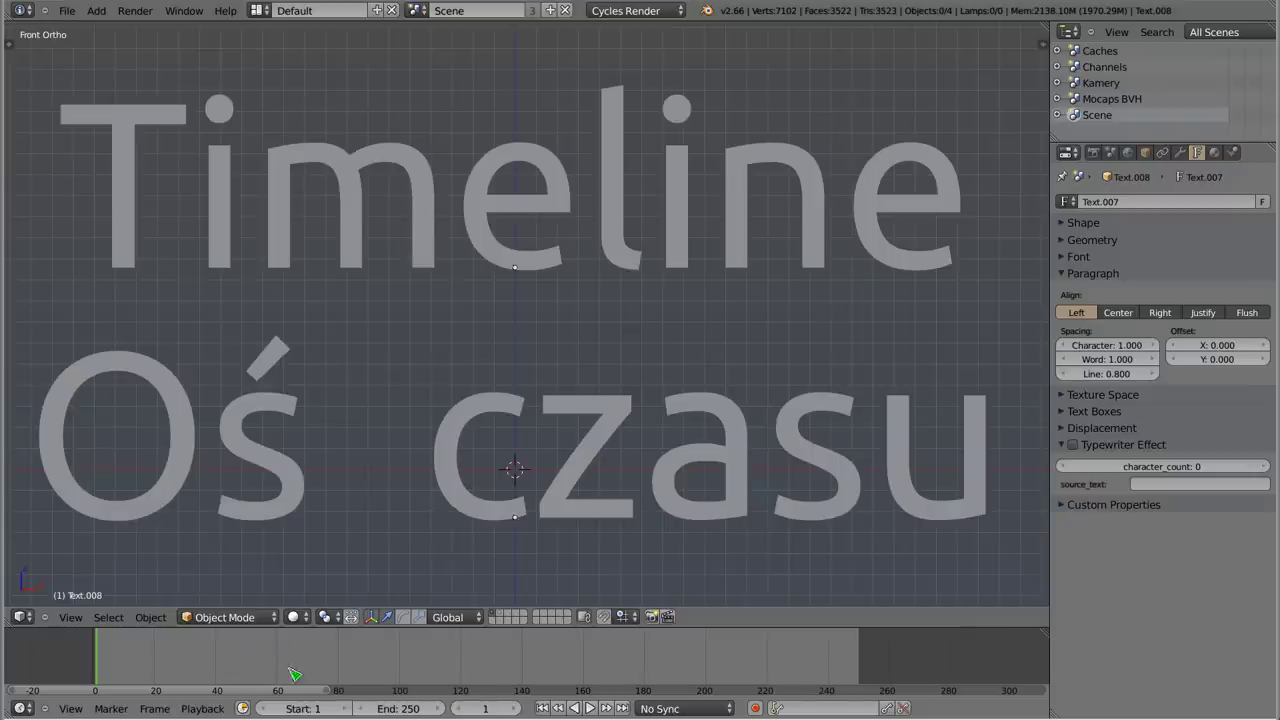
- Switch to layer 2 to display the eight-item Polish topic list
{"action": "key", "text": "2"}
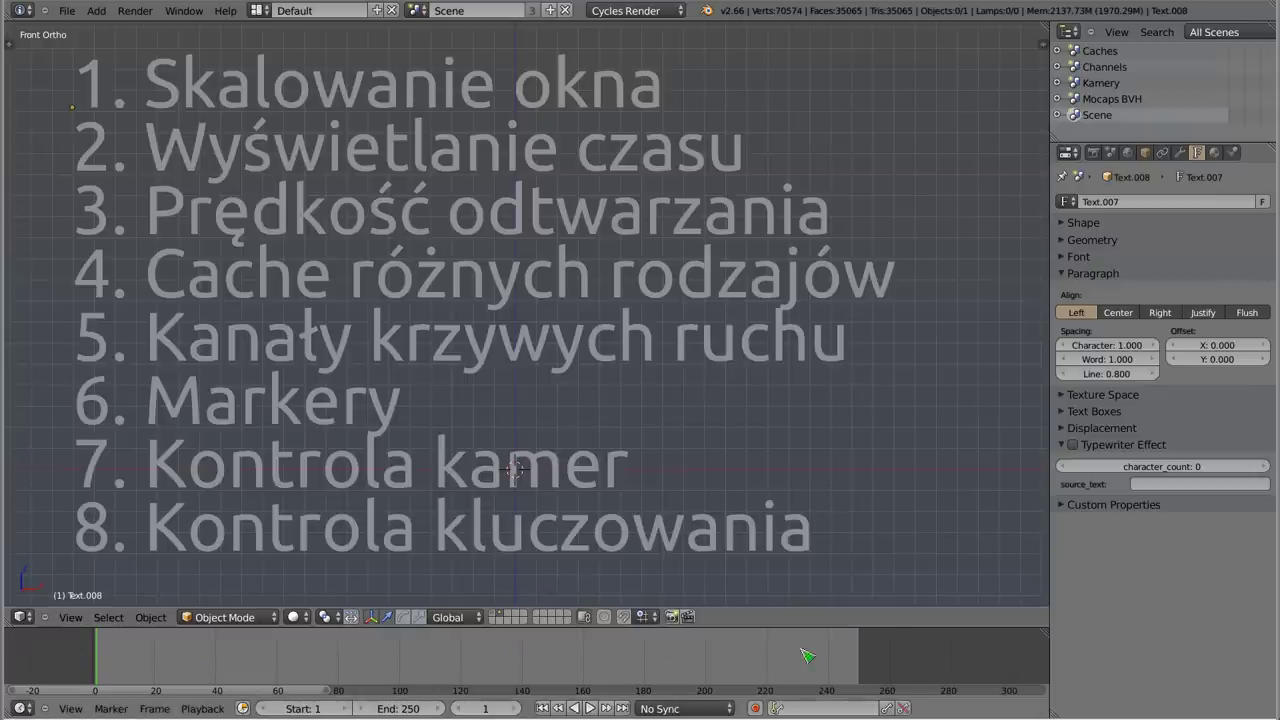
{"action": "mouse_move", "coordinate": [428, 665]}
{"action": "middle_mouse_down"}
{"action": "mouse_move", "coordinate": [525, 657]}
{"action": "mouse_move", "coordinate": [417, 650]}
{"action": "mouse_move", "coordinate": [520, 650]}
{"action": "mouse_move", "coordinate": [479, 650]}
{"action": "middle_mouse_up"}
{"action": "scroll", "coordinate": [493, 658], "scroll_direction": "down", "scroll_amount": 3}
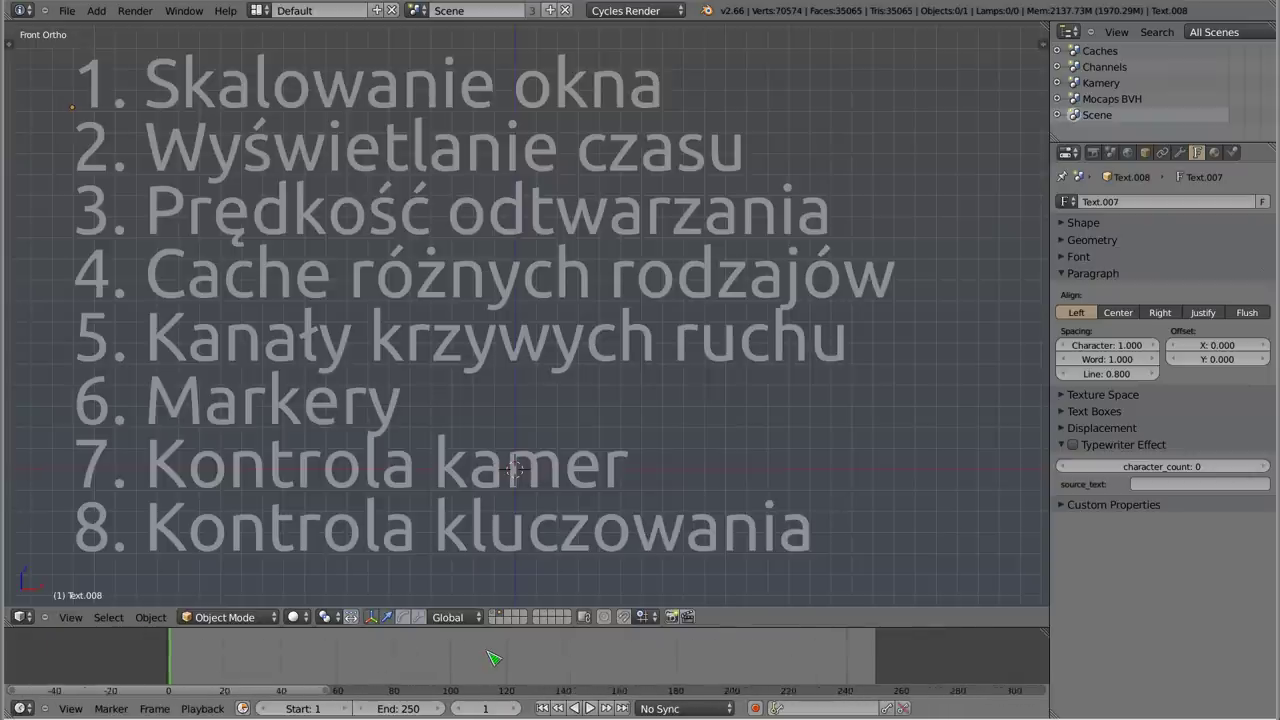
{"action": "scroll", "coordinate": [493, 658], "scroll_direction": "up", "scroll_amount": 4}
{"action": "scroll", "coordinate": [493, 658], "scroll_direction": "up", "scroll_amount": 1}
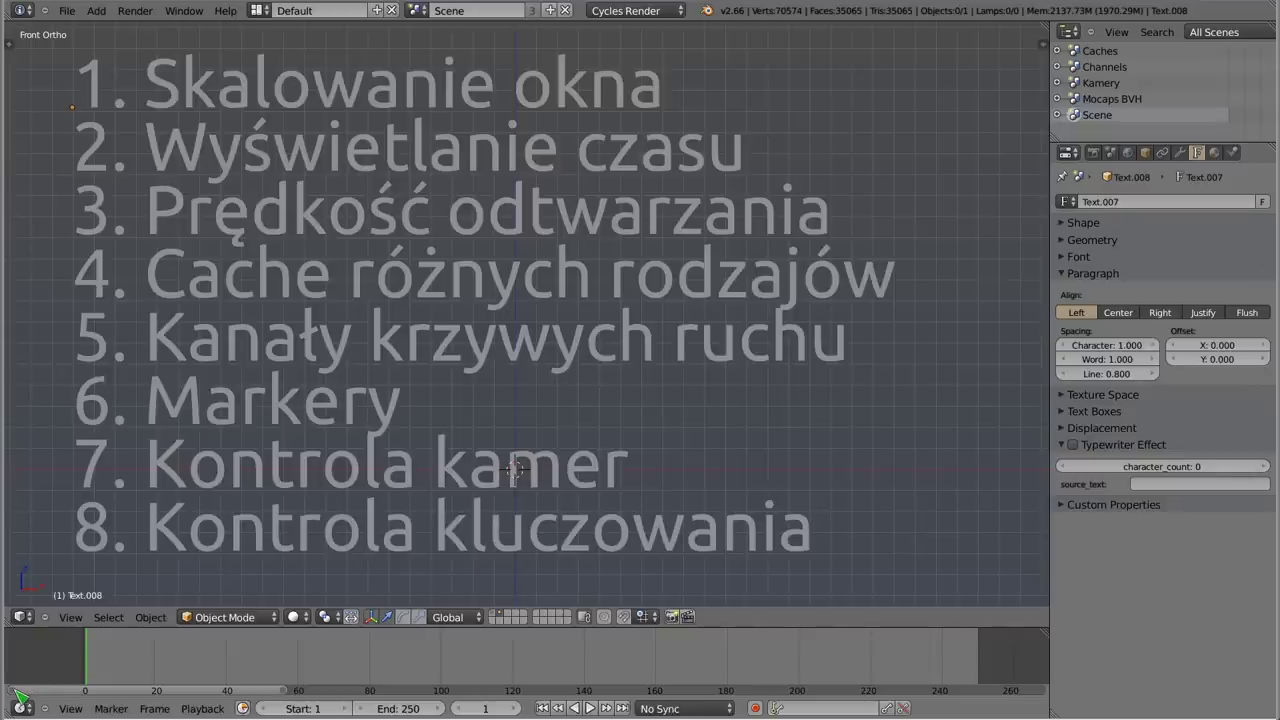
{"action": "middle_click_drag", "start_coordinate": [50, 693], "coordinate": [12, 687]}
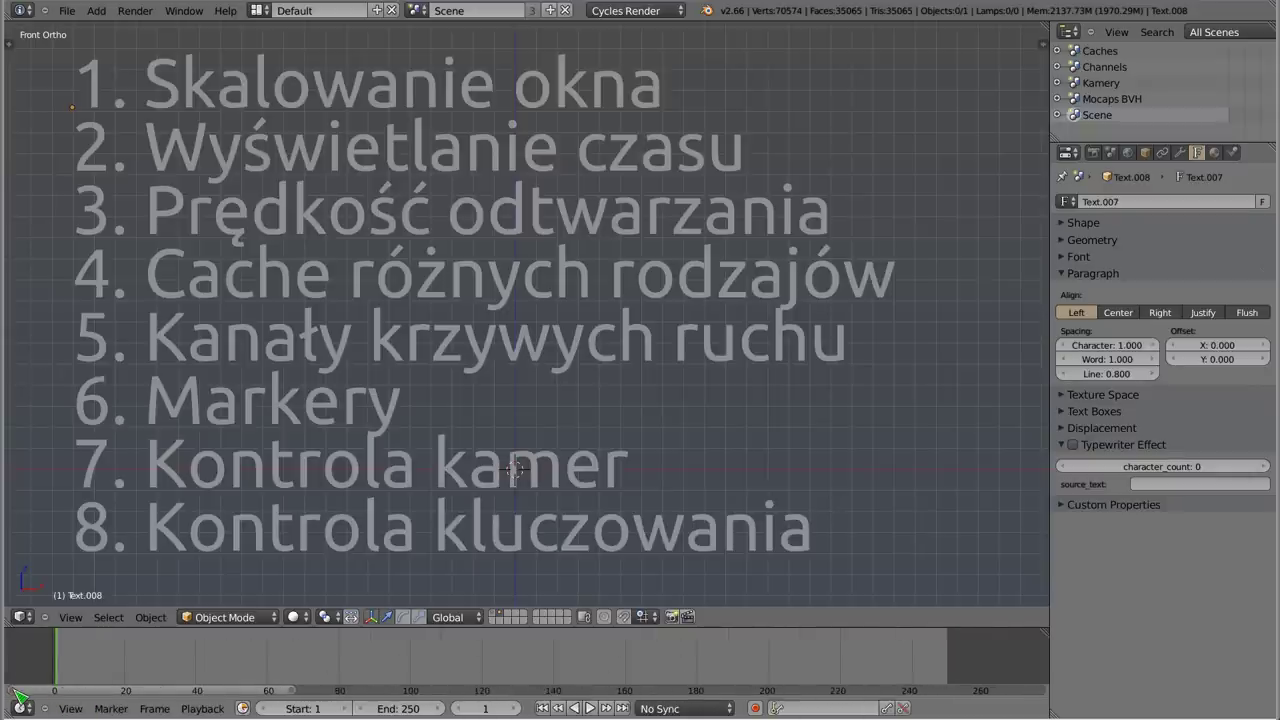
{"action": "mouse_move", "coordinate": [18, 695]}
{"action": "middle_mouse_down"}
{"action": "mouse_move", "coordinate": [7, 706]}
{"action": "mouse_move", "coordinate": [42, 708]}
{"action": "middle_mouse_up"}
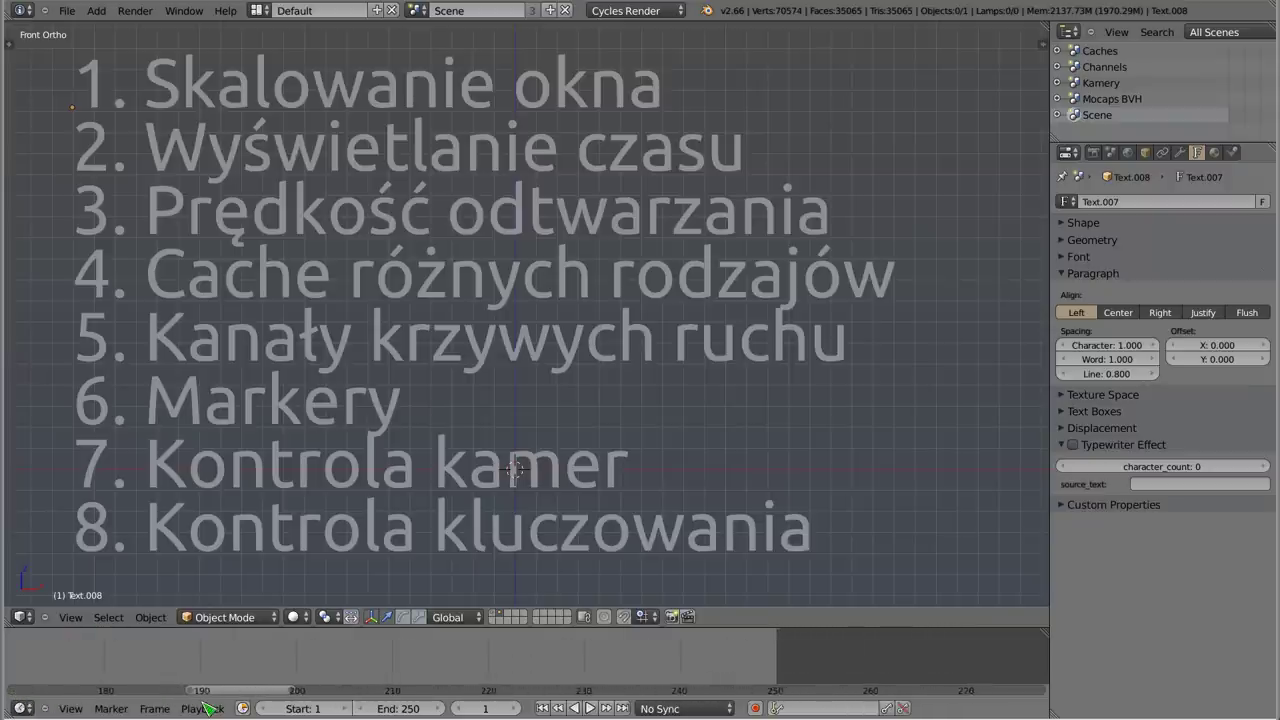
{"action": "key", "text": "Home"}
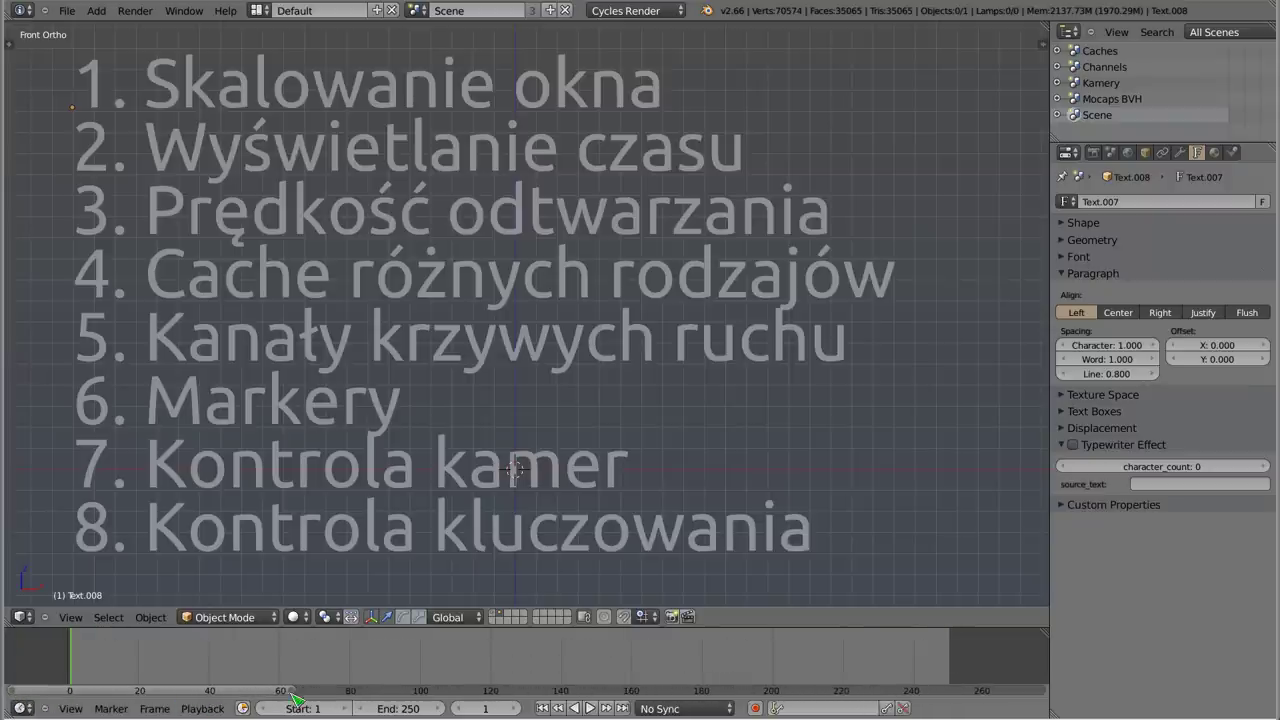
{"action": "mouse_move", "coordinate": [298, 694]}
{"action": "middle_mouse_down", "text": "ctrl"}
{"action": "mouse_move", "coordinate": [576, 708]}
{"action": "mouse_move", "coordinate": [278, 705]}
{"action": "middle_mouse_up", "text": "ctrl"}
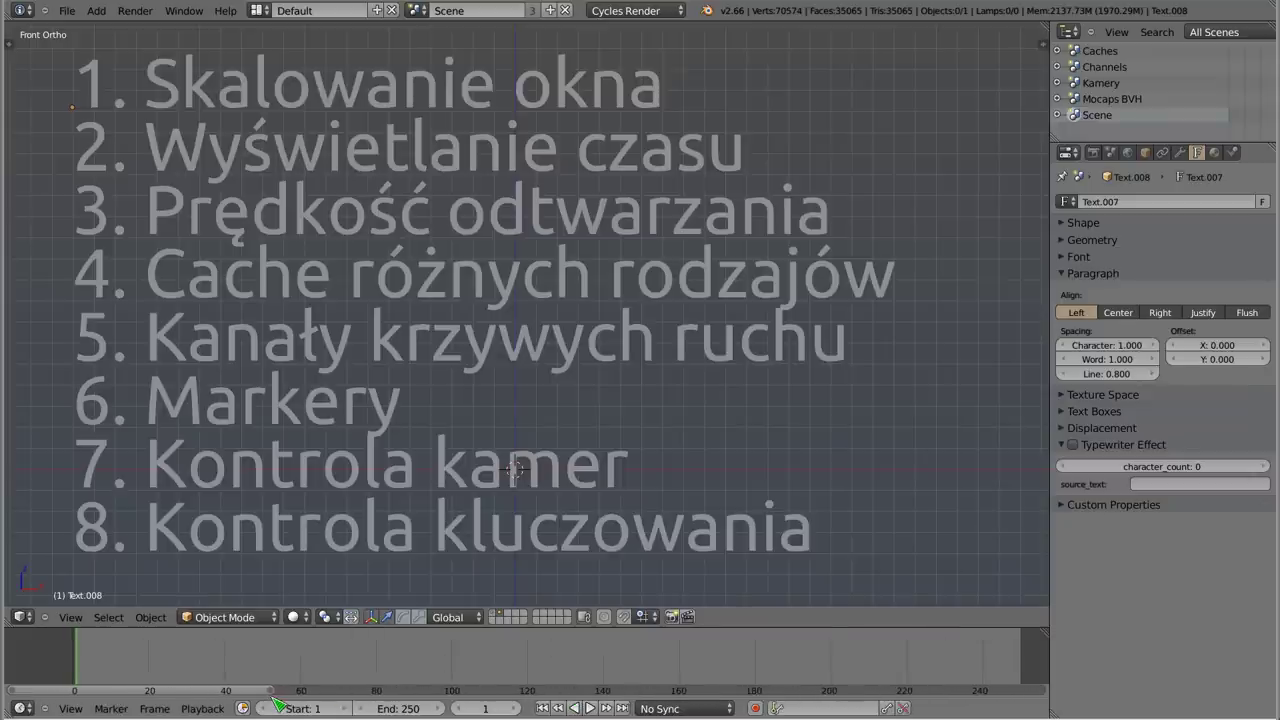
{"action": "scroll", "coordinate": [318, 655], "scroll_direction": "right", "scroll_amount": 2, "text": "ctrl"}
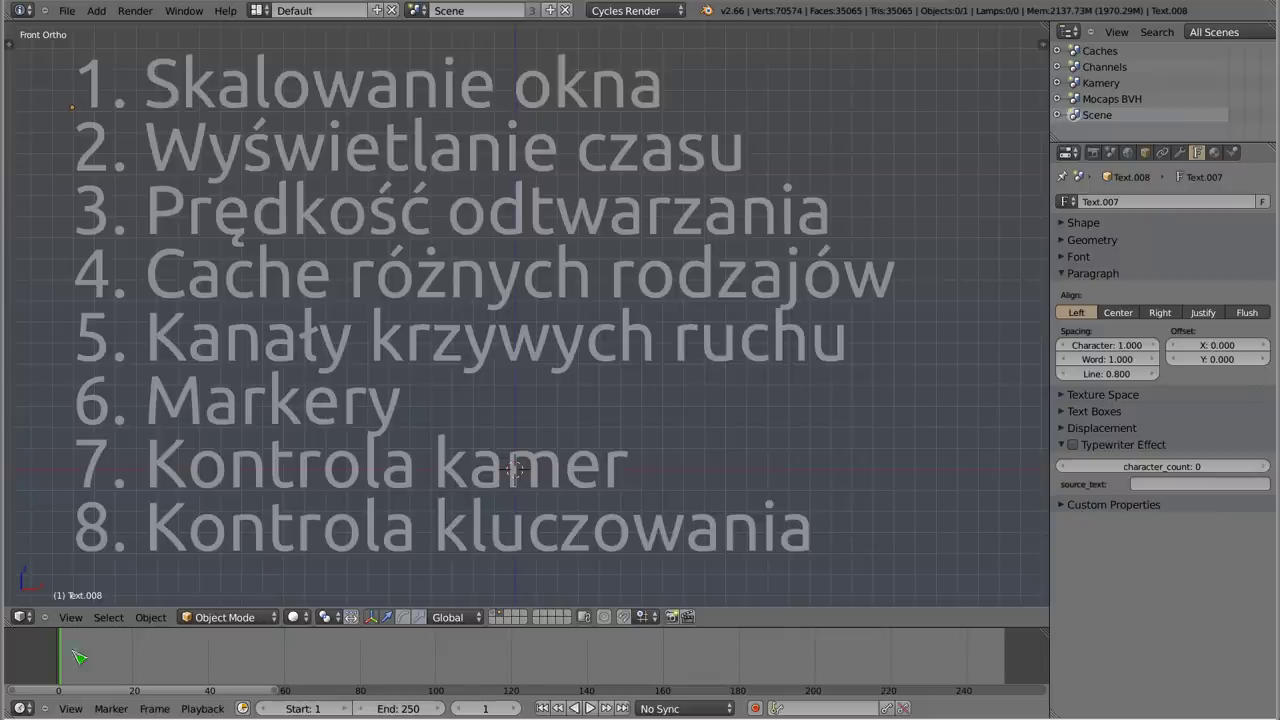
{"action": "middle_click_drag", "start_coordinate": [88, 652], "coordinate": [187, 675]}
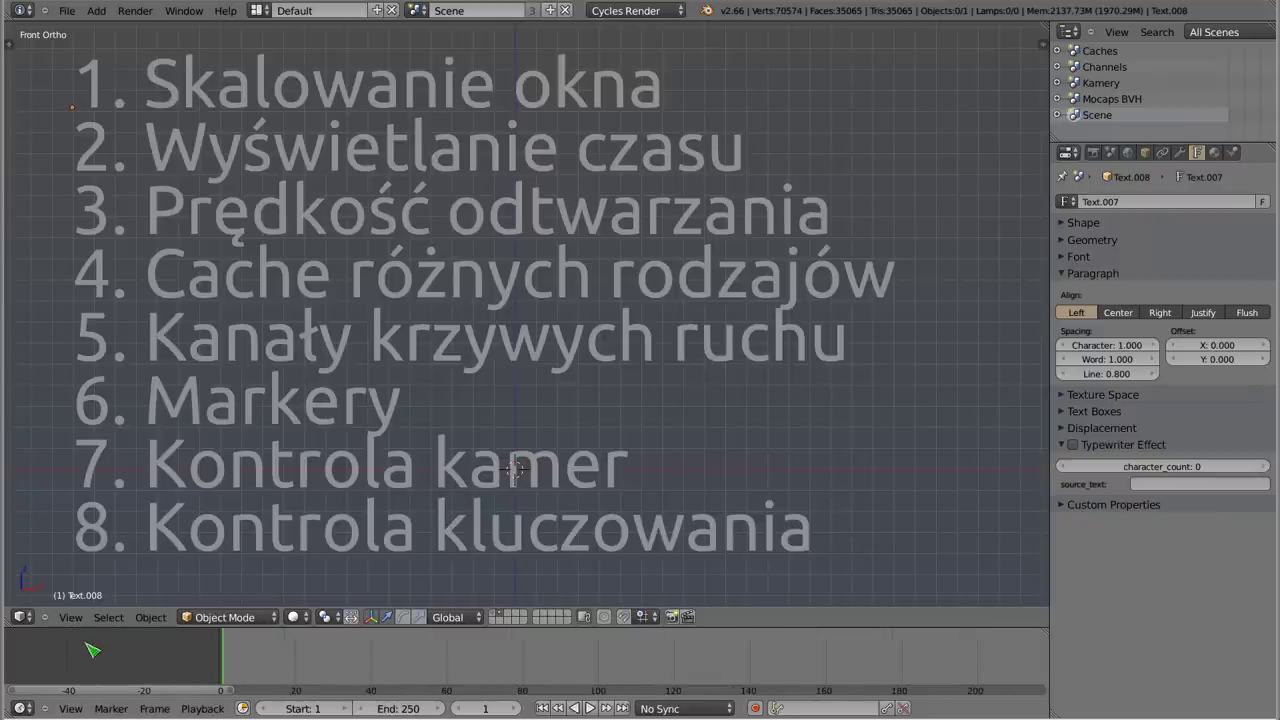
{"action": "key", "text": "Home"}
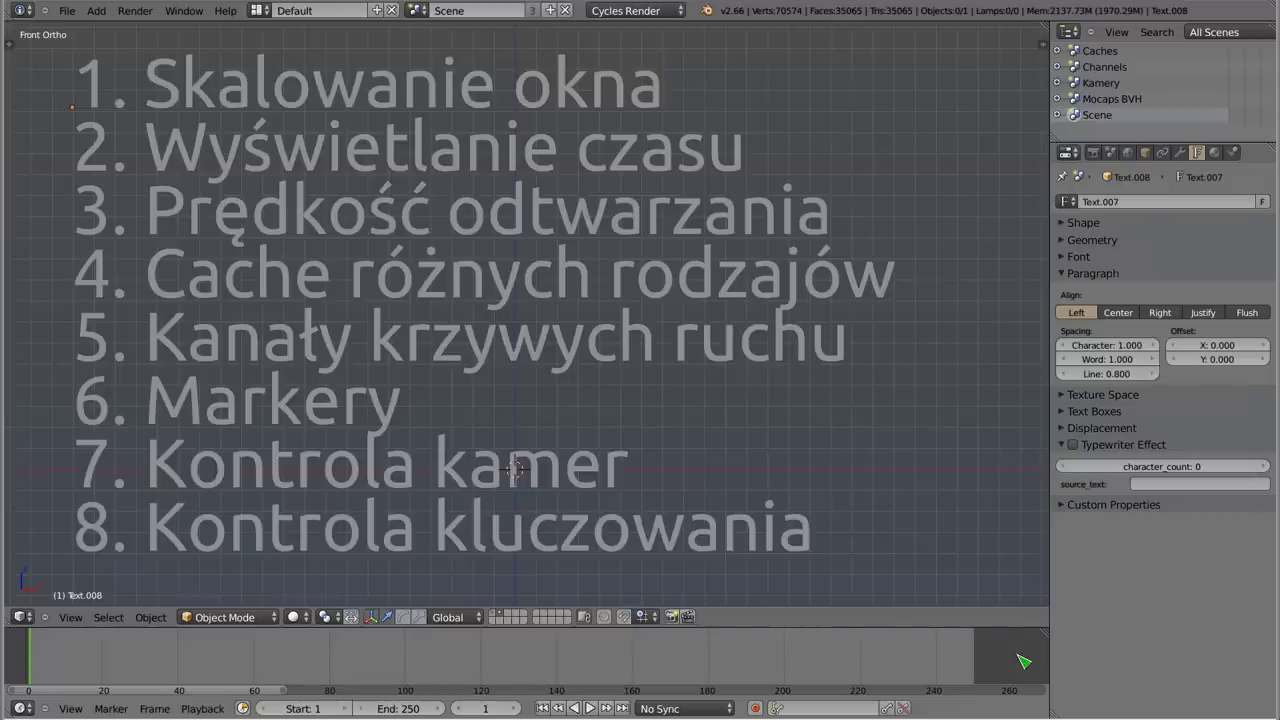
{"action": "middle_click_drag", "start_coordinate": [84, 660], "coordinate": [100, 660]}
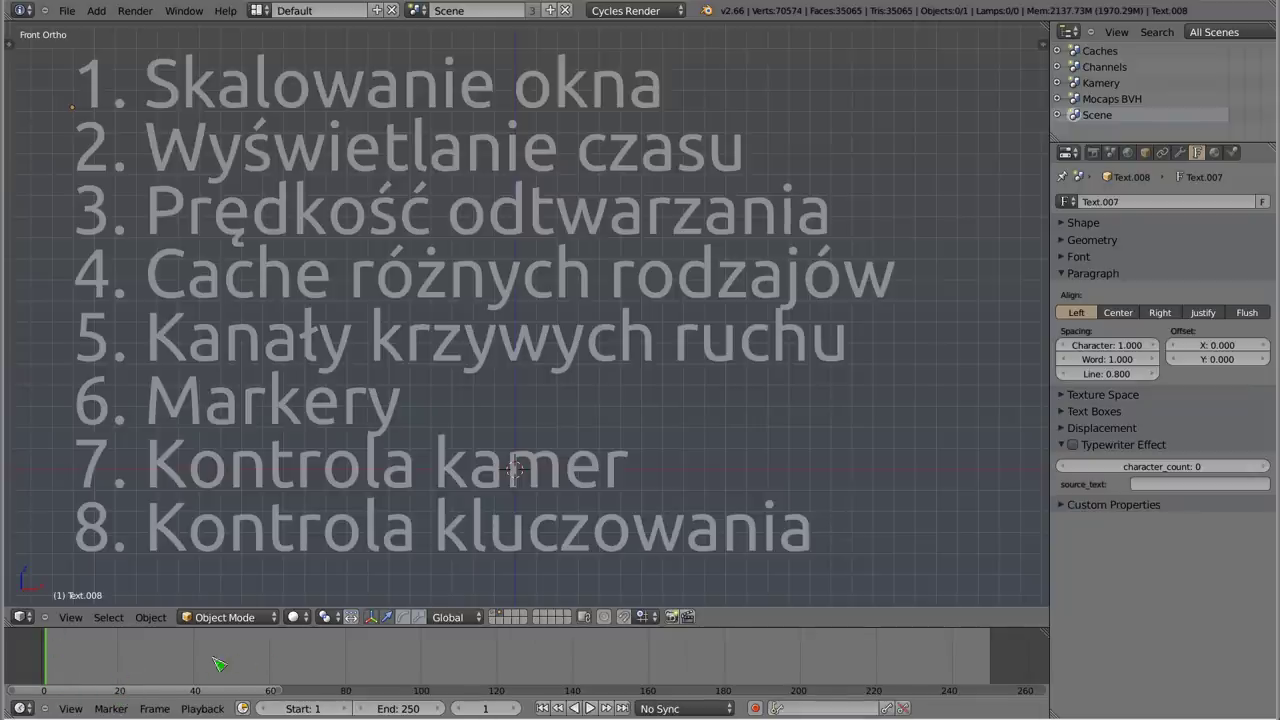
{"action": "middle_click_drag", "start_coordinate": [220, 665], "coordinate": [201, 655], "text": "ctrl"}
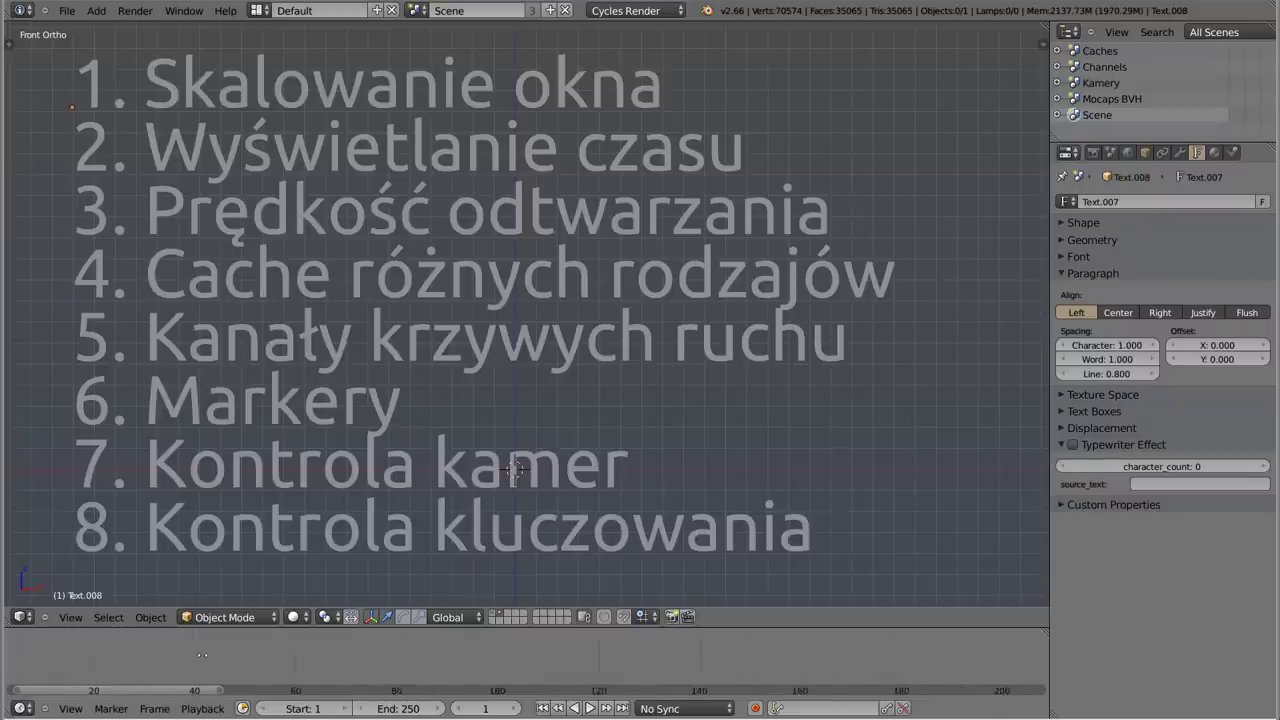
{"action": "key", "text": "Home"}
{"action": "mouse_move", "coordinate": [263, 672]}
{"action": "middle_mouse_down", "text": "ctrl"}
{"action": "mouse_move", "coordinate": [388, 657]}
{"action": "mouse_move", "coordinate": [397, 673]}
{"action": "middle_mouse_up", "text": "ctrl"}
{"action": "scroll", "coordinate": [397, 673], "scroll_direction": "up", "scroll_amount": 2}
{"action": "scroll", "coordinate": [397, 673], "scroll_direction": "up", "scroll_amount": 2}
{"action": "scroll", "coordinate": [397, 673], "scroll_direction": "down", "scroll_amount": 1}
{"action": "scroll", "coordinate": [397, 673], "scroll_direction": "down", "scroll_amount": 4}
{"action": "scroll", "coordinate": [397, 673], "scroll_direction": "up", "scroll_amount": 1}
{"action": "scroll", "coordinate": [397, 673], "scroll_direction": "up", "scroll_amount": 1}
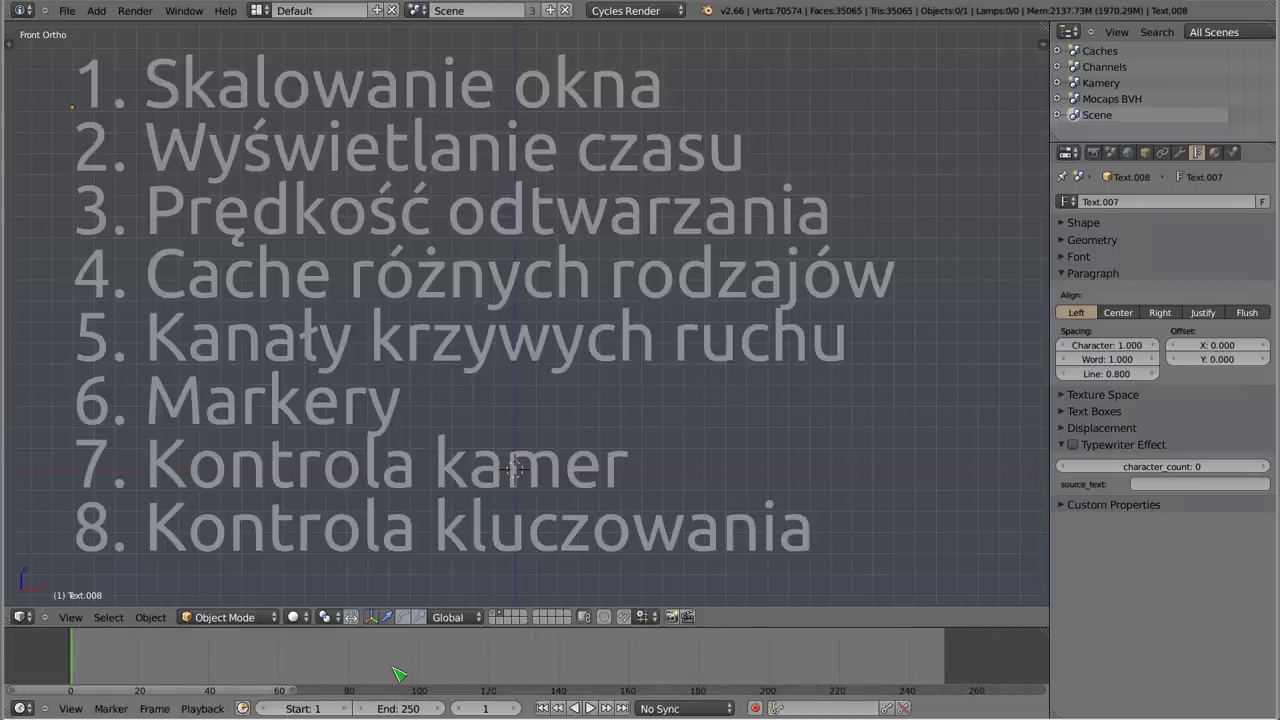
{"action": "scroll", "coordinate": [397, 673], "scroll_direction": "up", "scroll_amount": 1}
{"action": "scroll", "coordinate": [397, 673], "scroll_direction": "down", "scroll_amount": 1}
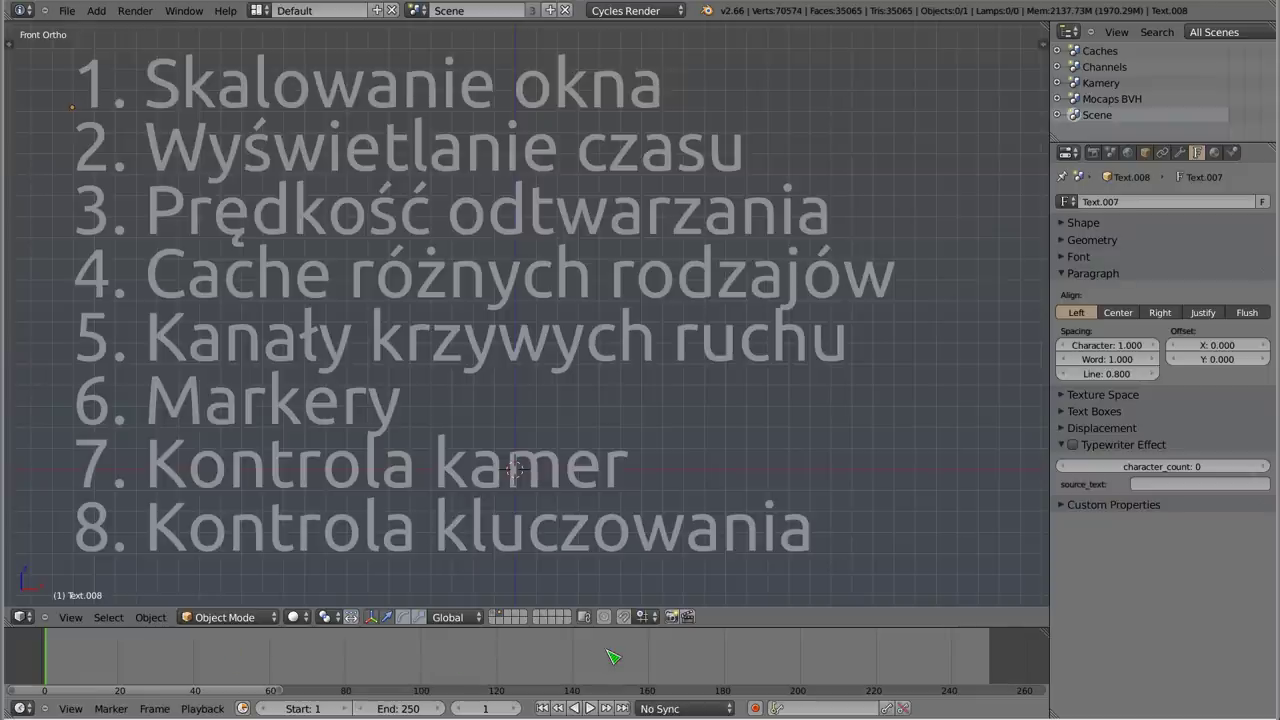
{"action": "key", "text": "Home"}
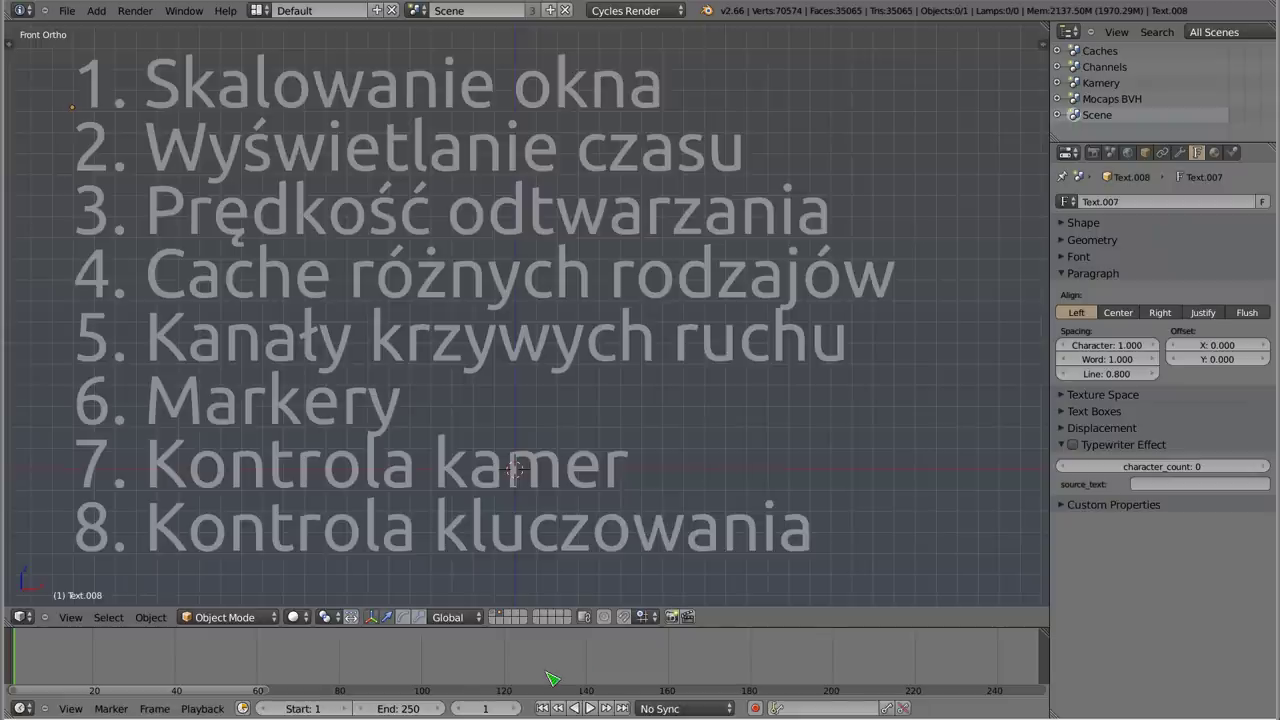
{"action": "left_click", "coordinate": [52, 655]}
{"action": "left_click_drag", "start_coordinate": [140, 660], "coordinate": [318, 655]}
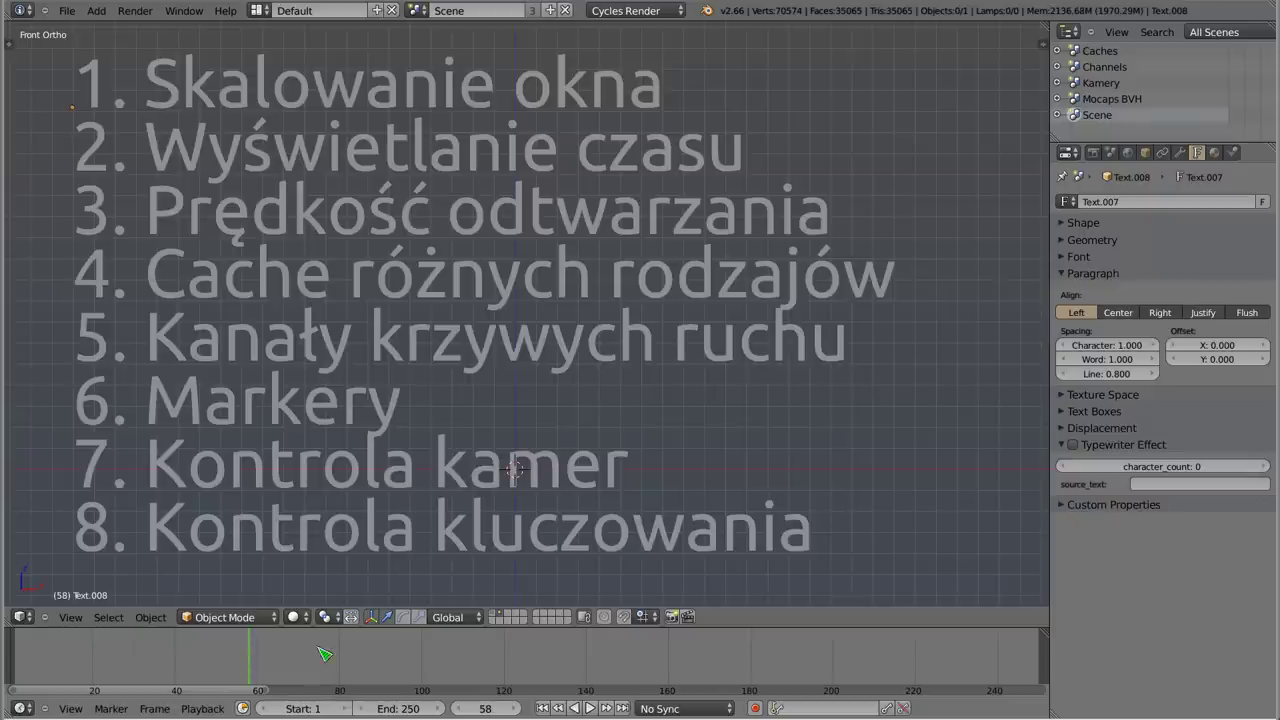
{"action": "scroll", "coordinate": [402, 655], "scroll_direction": "left", "scroll_amount": 5, "text": "ctrl"}
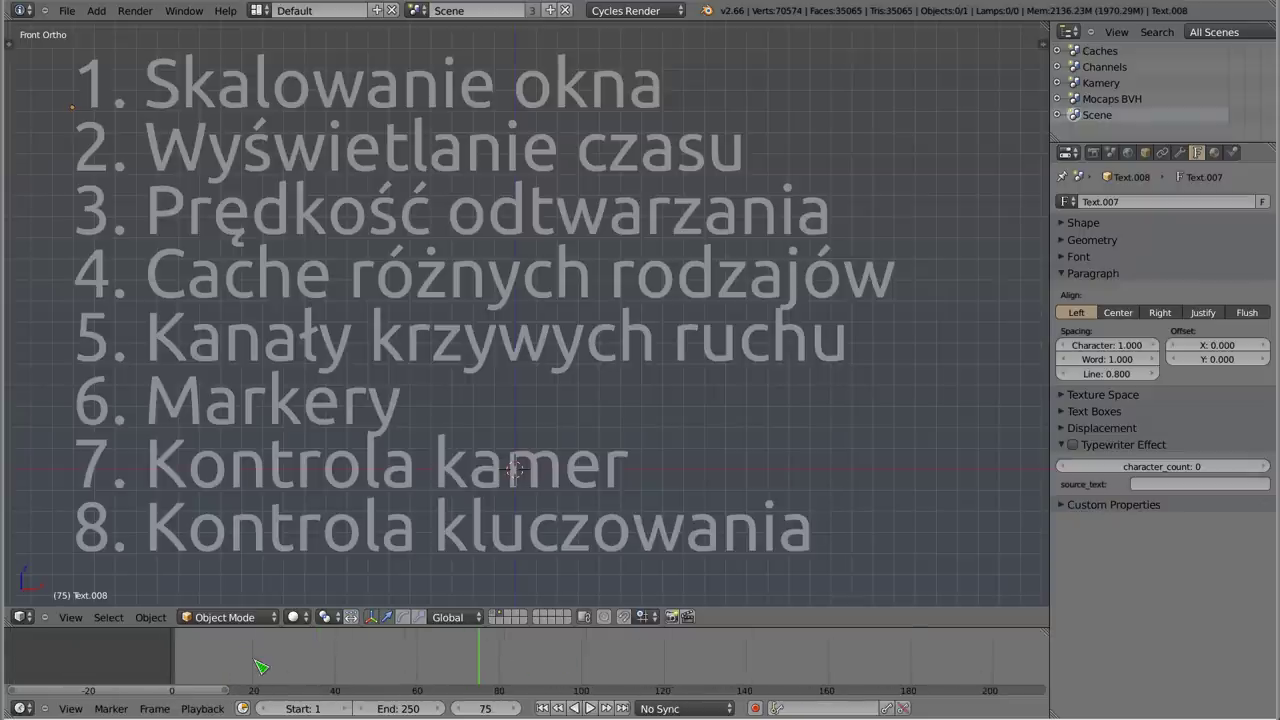
{"action": "left_click", "coordinate": [125, 666]}
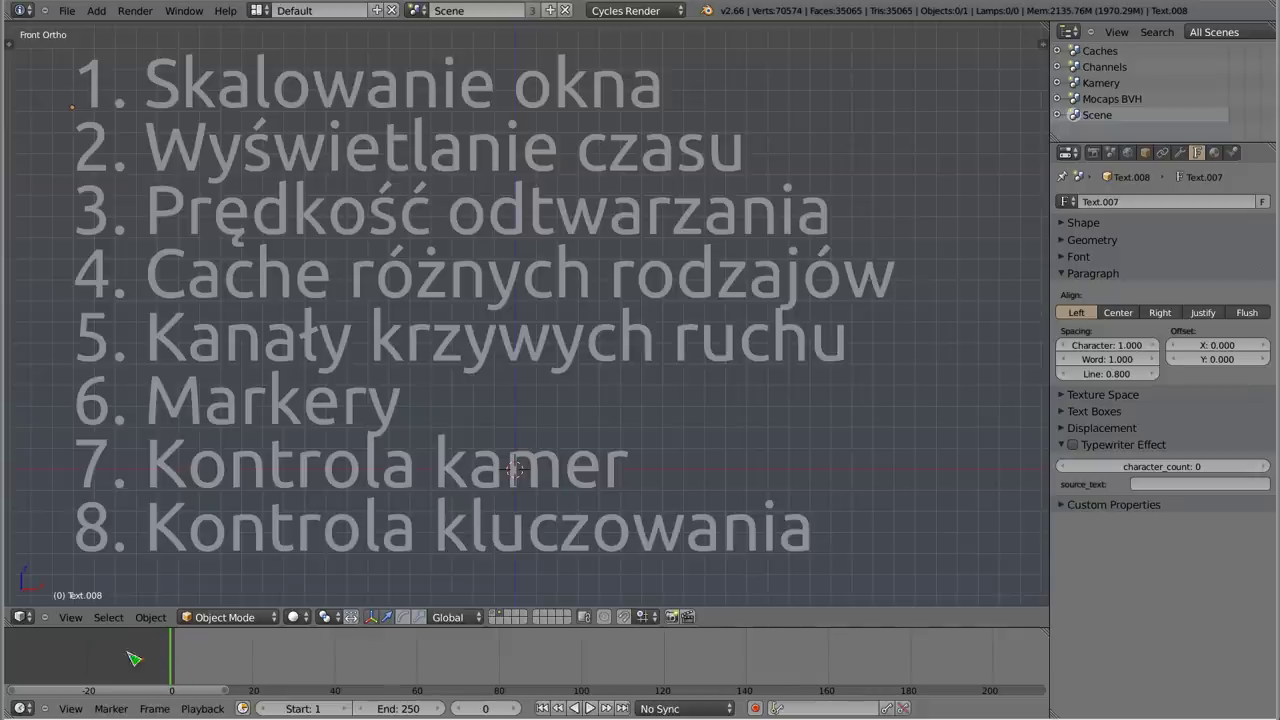
{"action": "scroll", "coordinate": [325, 662], "scroll_direction": "down", "scroll_amount": 2}
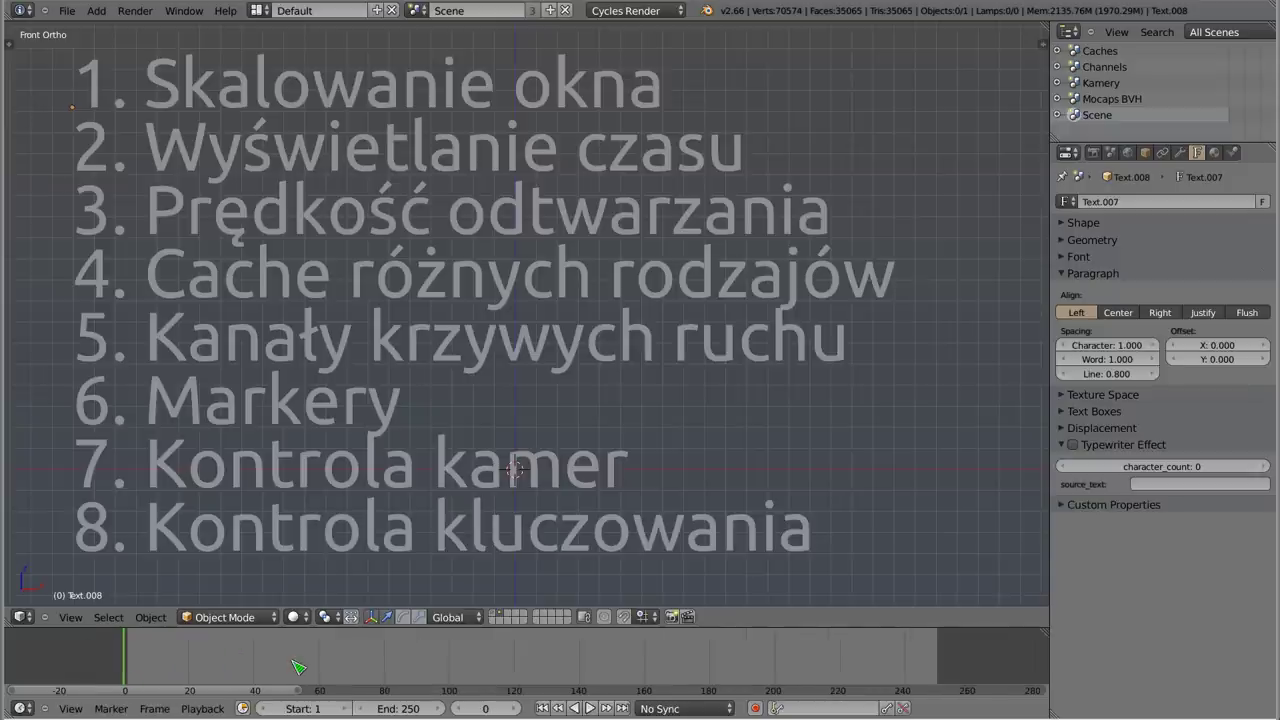
{"action": "scroll", "coordinate": [298, 667], "scroll_direction": "up", "scroll_amount": 1}
{"action": "scroll", "coordinate": [298, 667], "scroll_direction": "up", "scroll_amount": 1}
{"action": "scroll", "coordinate": [298, 667], "scroll_direction": "down", "scroll_amount": 1}
{"action": "scroll", "coordinate": [286, 667], "scroll_direction": "down", "scroll_amount": 1}
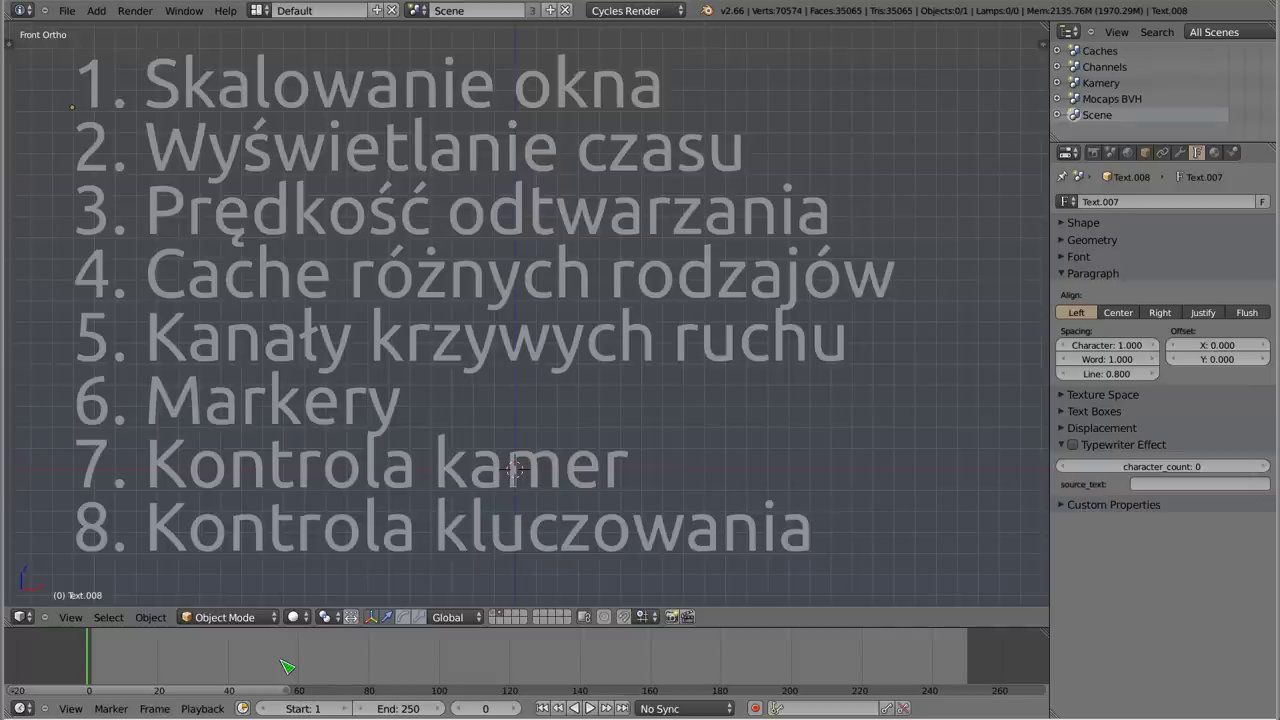
{"action": "left_click", "coordinate": [163, 661]}
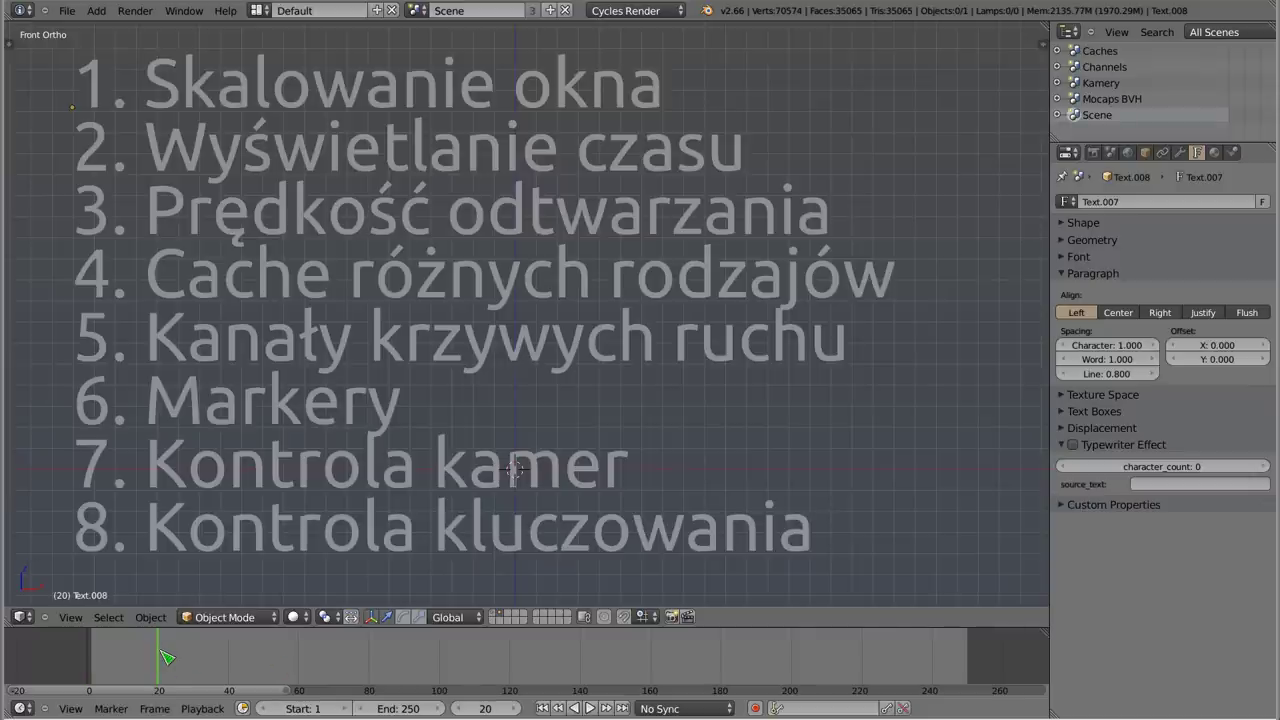
{"action": "key", "text": "s"}
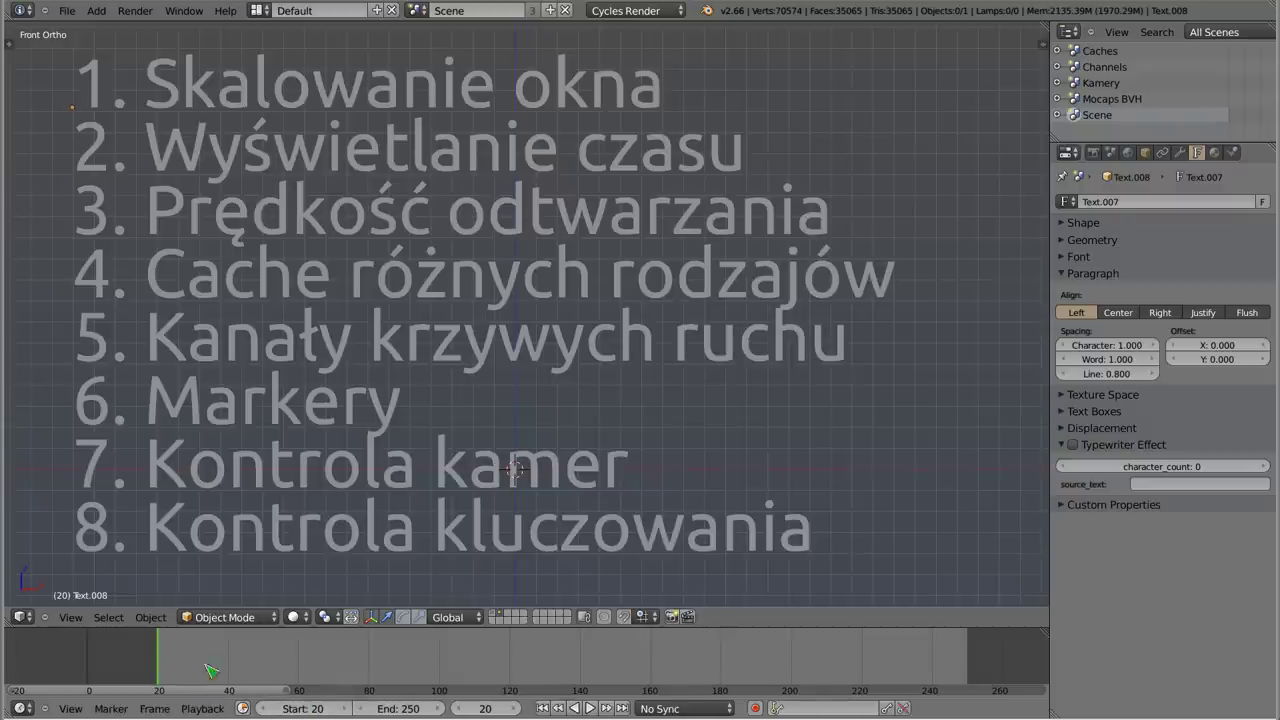
{"action": "left_click", "coordinate": [299, 657]}
{"action": "key", "text": "e"}
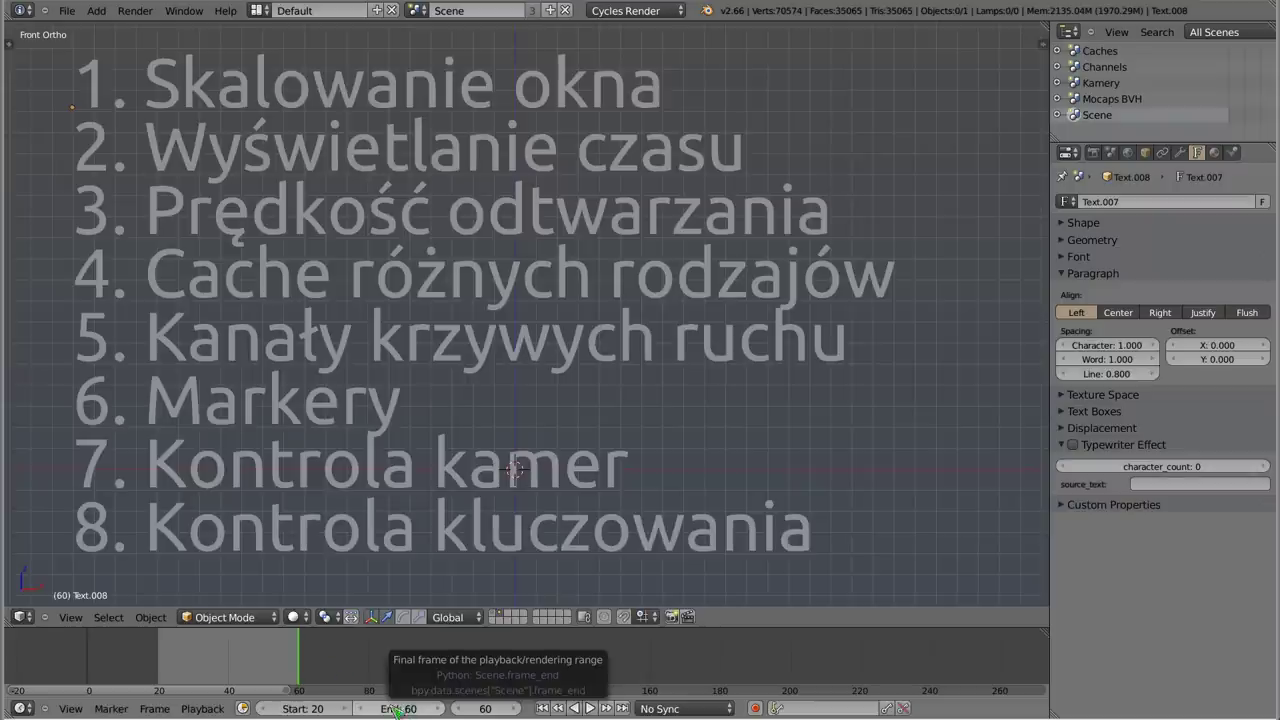
{"action": "left_click", "coordinate": [967, 656]}
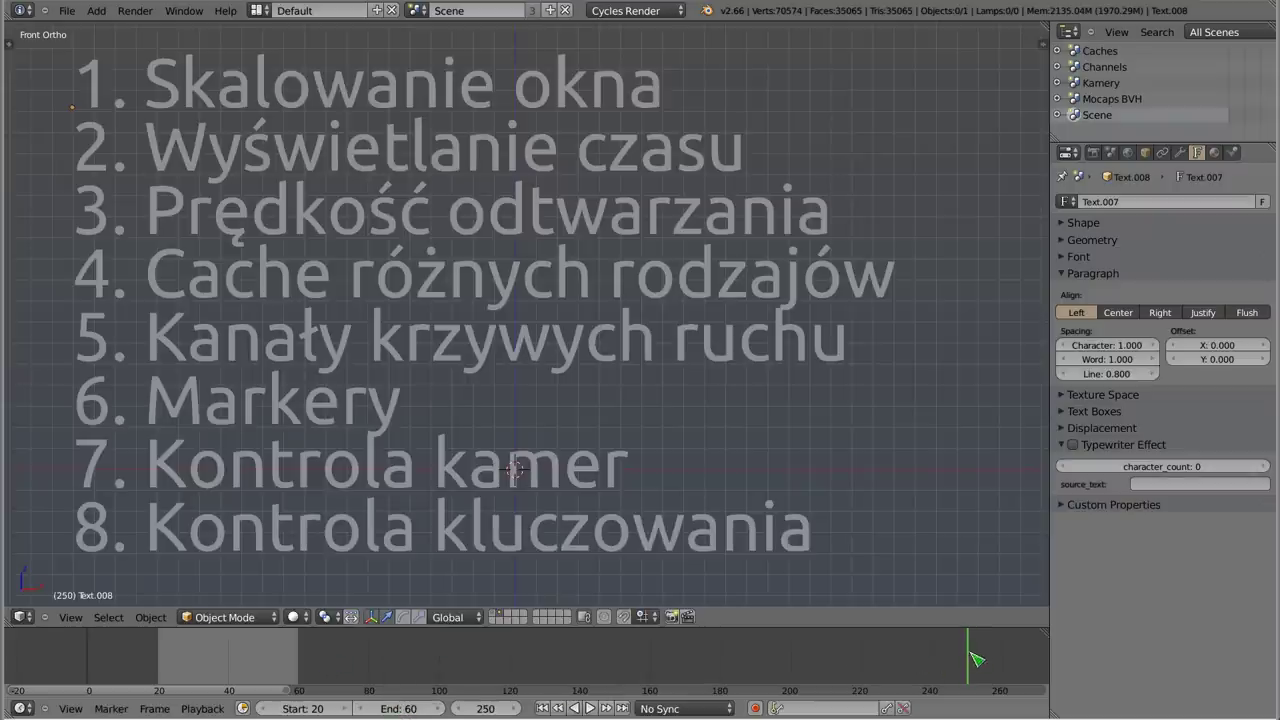
{"action": "key", "text": "e"}
{"action": "left_click_drag", "start_coordinate": [106, 656], "coordinate": [92, 655]}
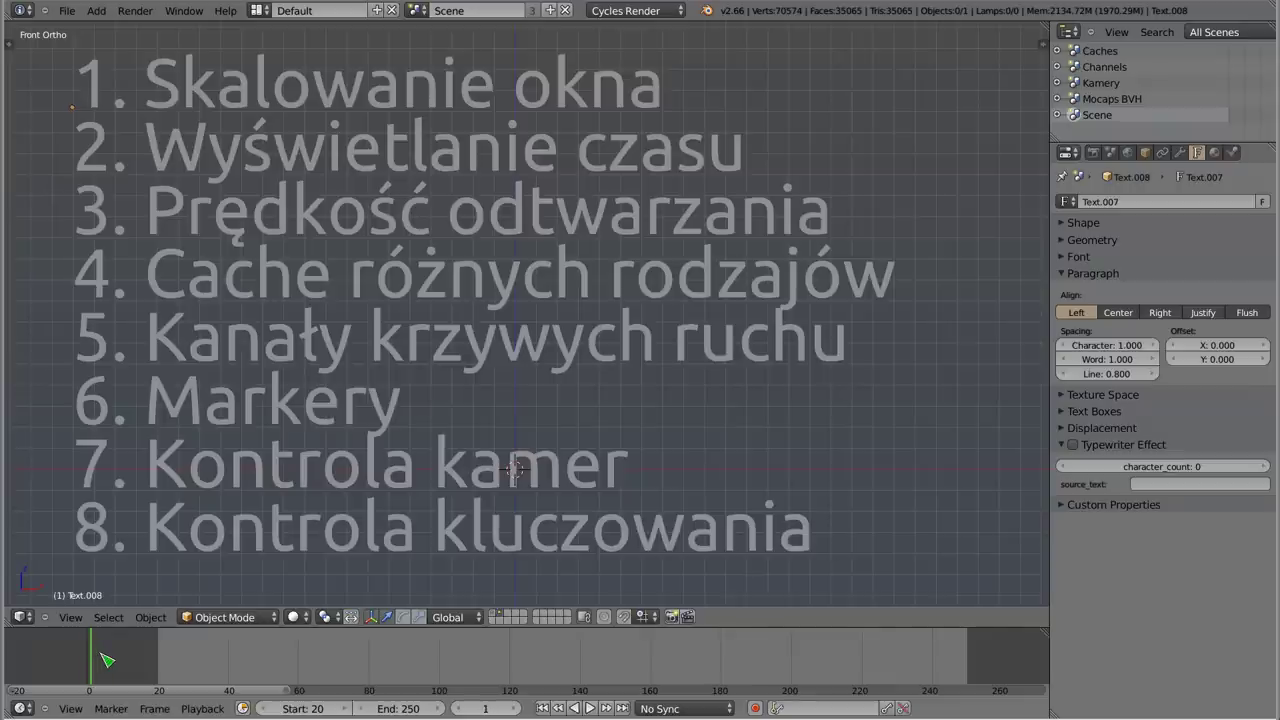
{"action": "key", "text": "s"}
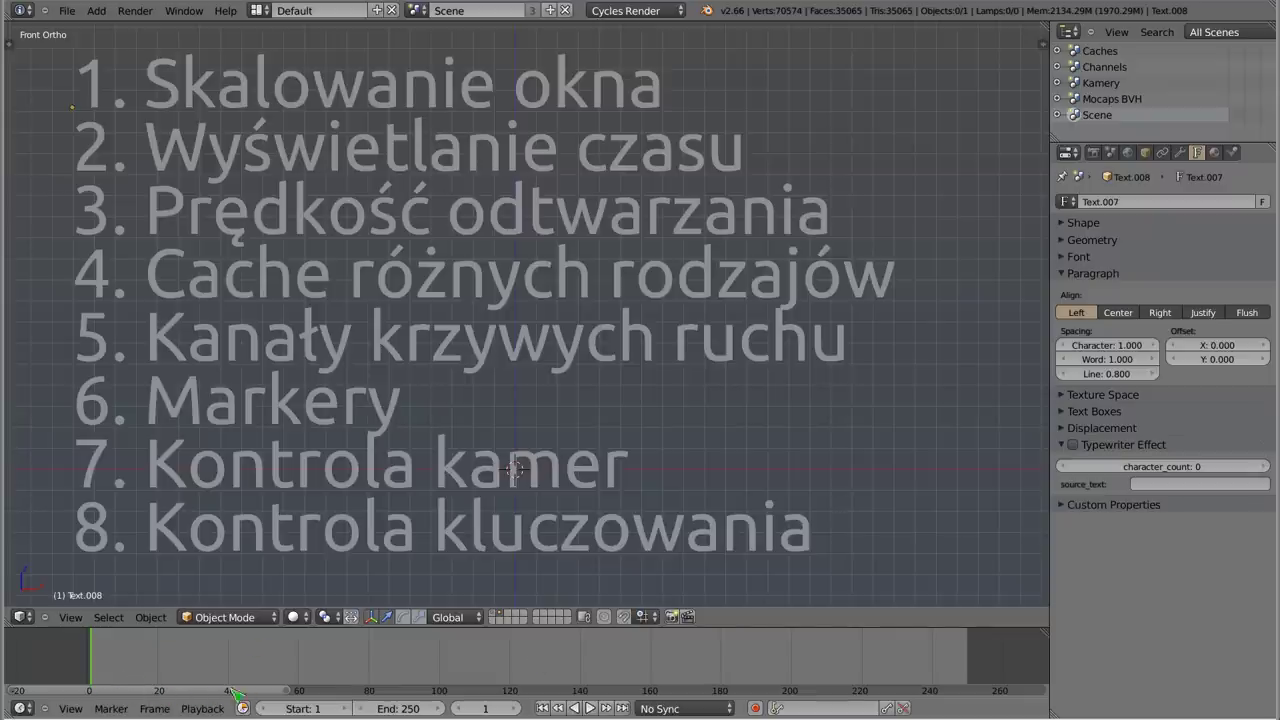
- Show timeline times in seconds with Ctrl+T, scrub from frame 20 to 80, and open the View menu
{"action": "left_click_drag", "start_coordinate": [98, 657], "coordinate": [199, 663]}
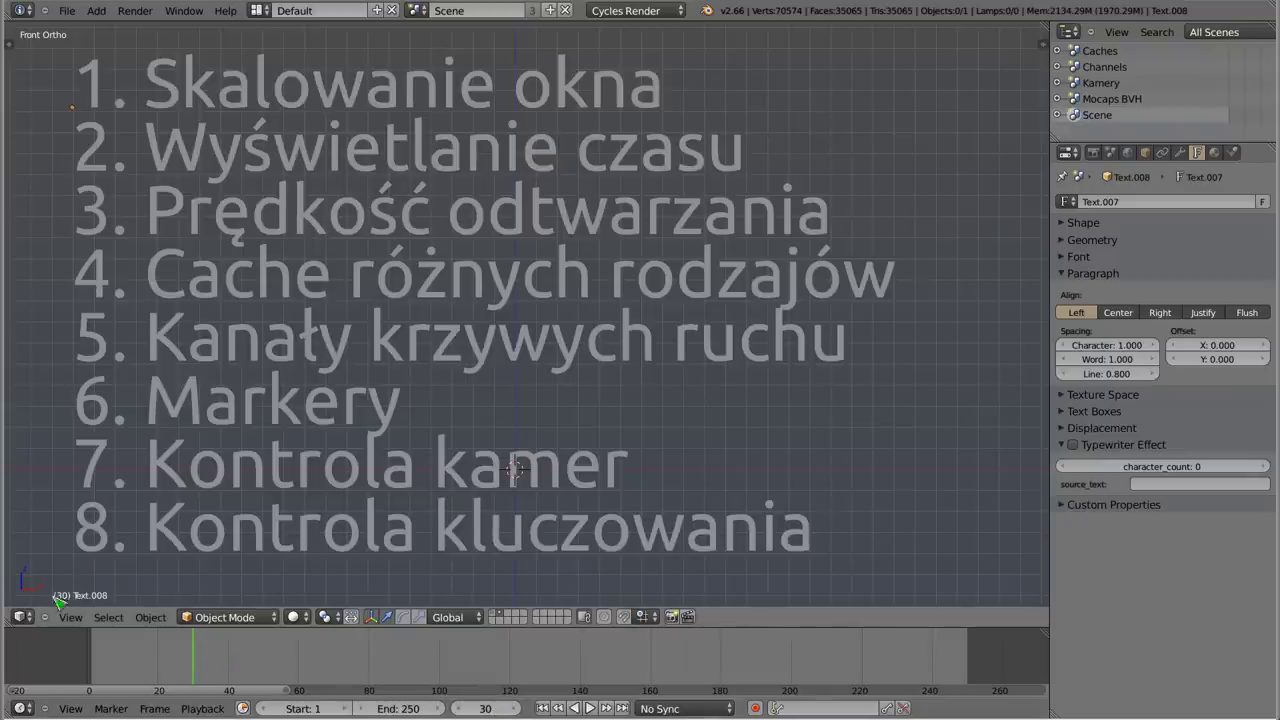
{"action": "left_click", "coordinate": [158, 660]}
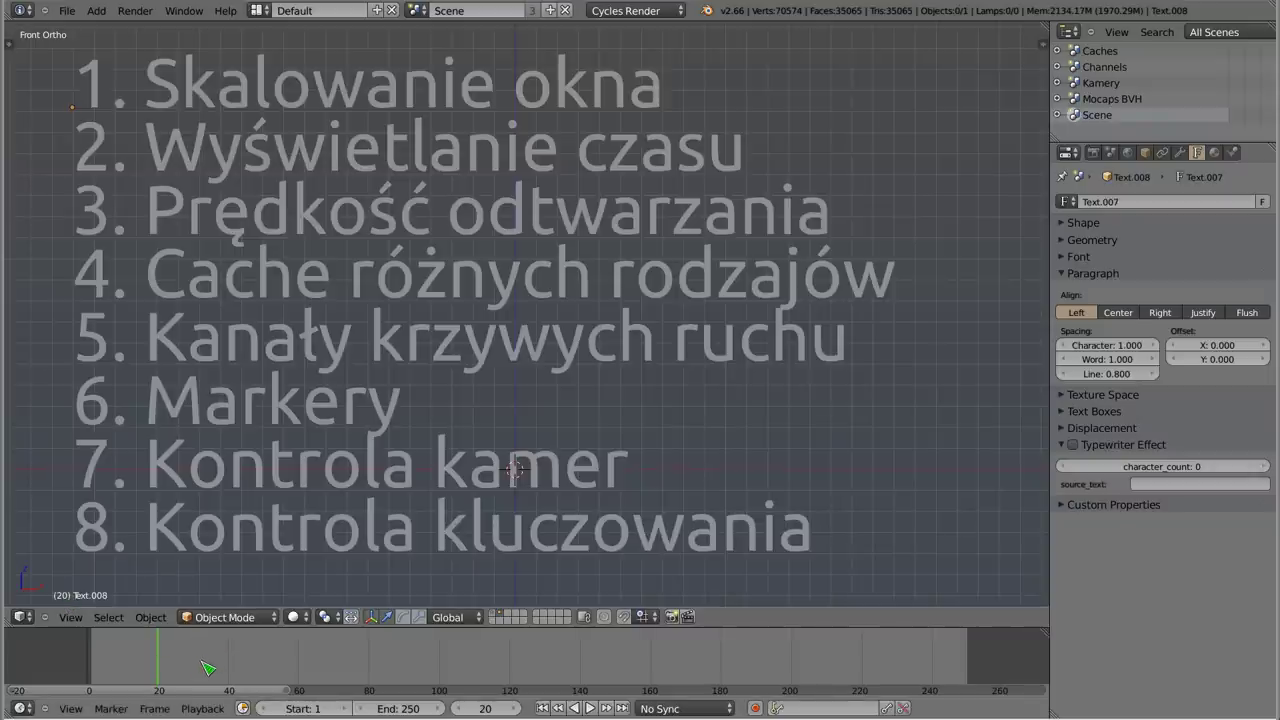
{"action": "key", "text": "ctrl+t"}
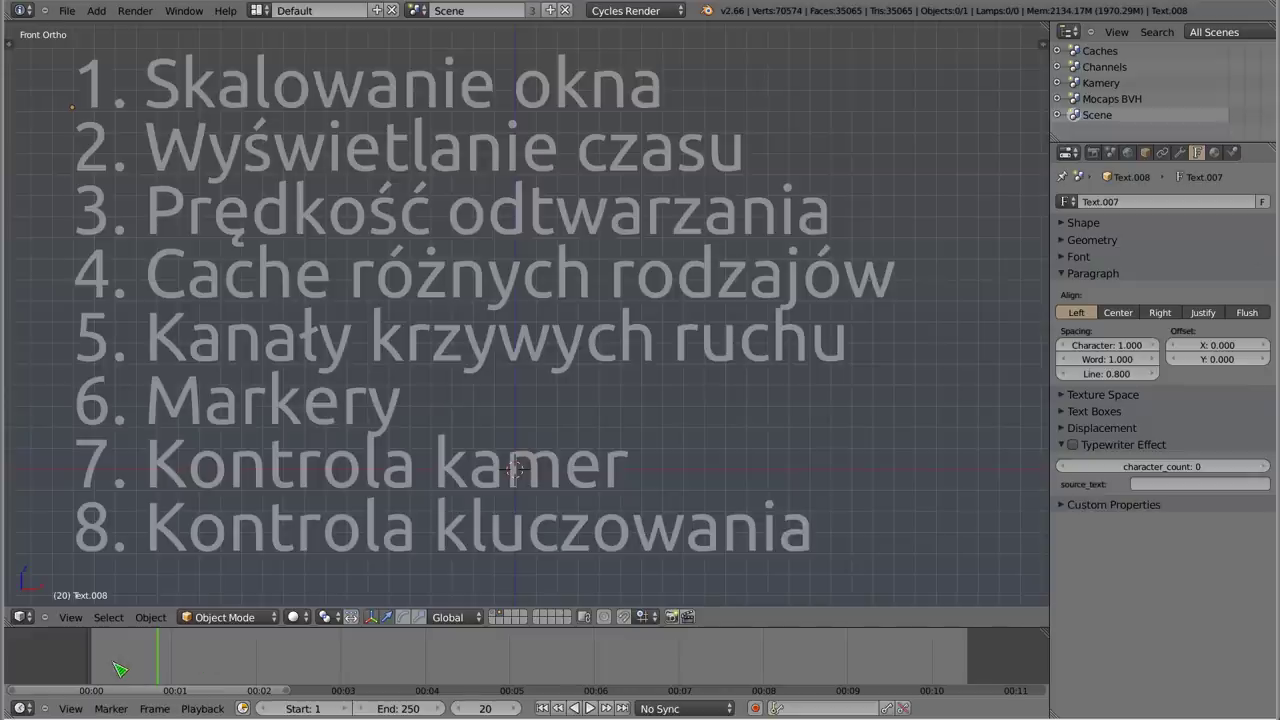
{"action": "mouse_move", "coordinate": [172, 670]}
{"action": "left_mouse_down"}
{"action": "mouse_move", "coordinate": [378, 652]}
{"action": "mouse_move", "coordinate": [768, 648]}
{"action": "left_mouse_up"}
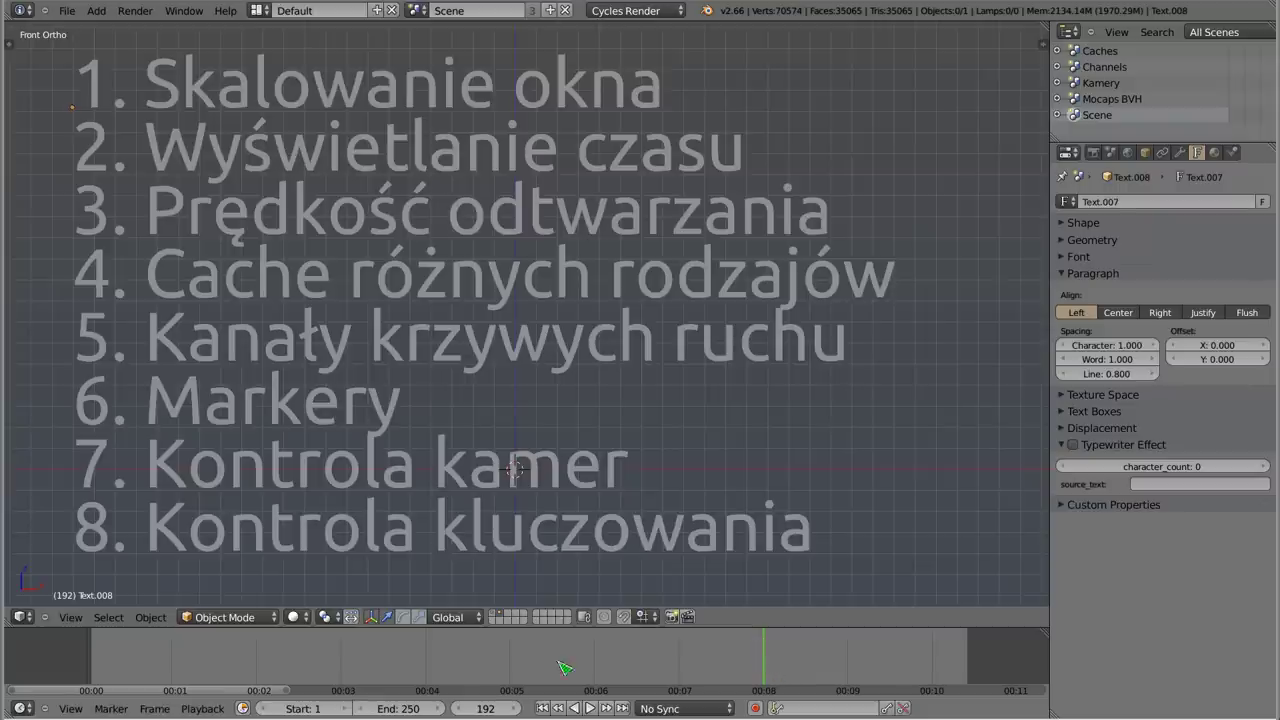
{"action": "left_click", "coordinate": [71, 708]}
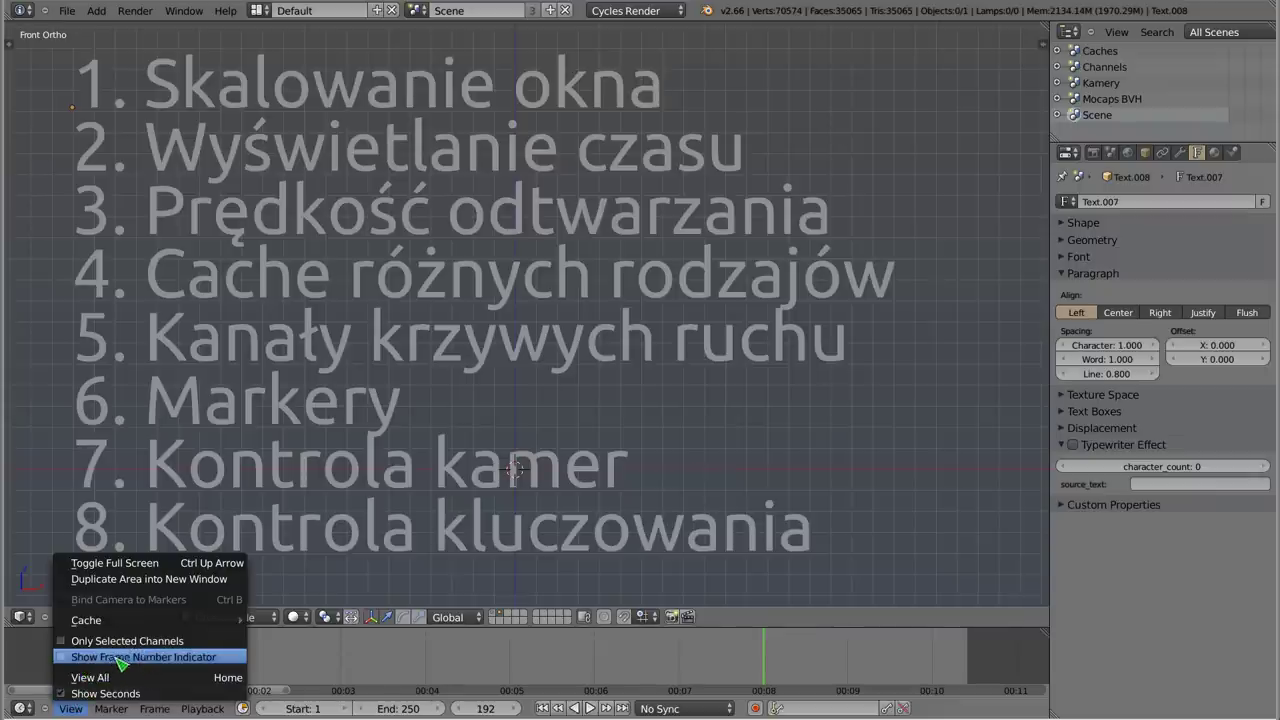
- Turn on the playhead's frame number indicator and scrub around frames 168–170 and beyond
{"action": "left_click", "coordinate": [120, 657]}
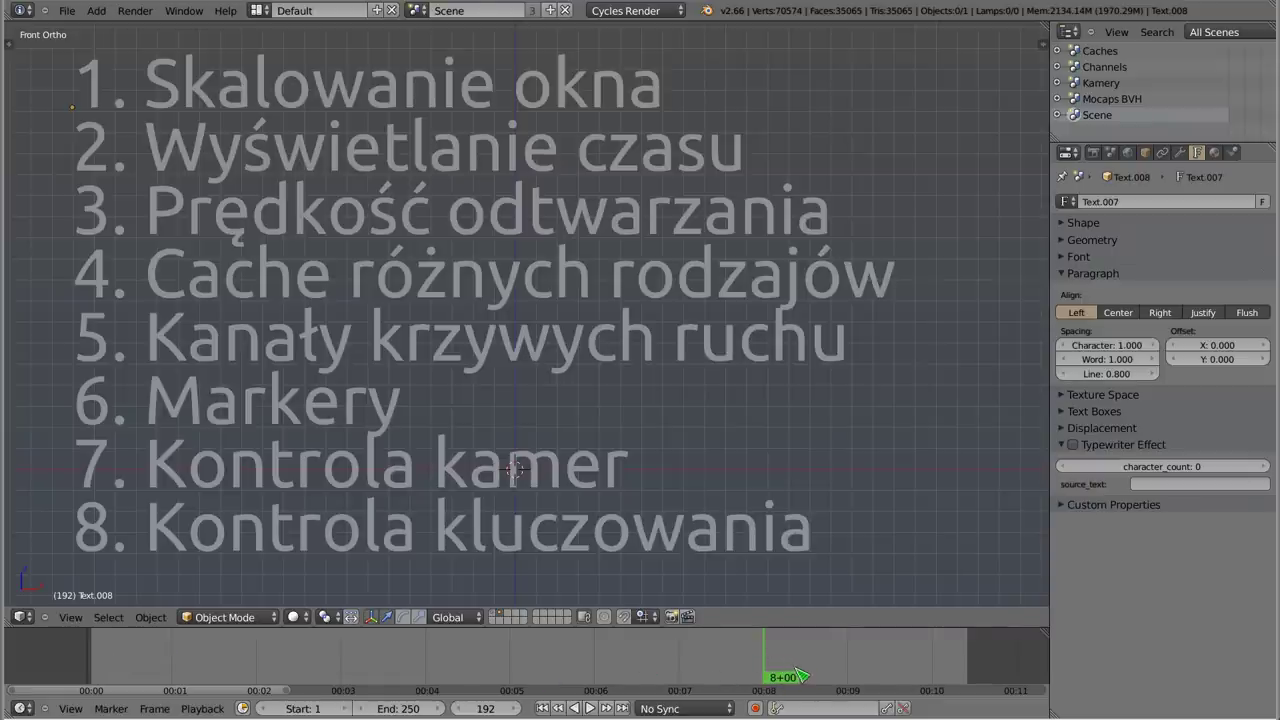
{"action": "left_click_drag", "start_coordinate": [706, 651], "coordinate": [686, 652]}
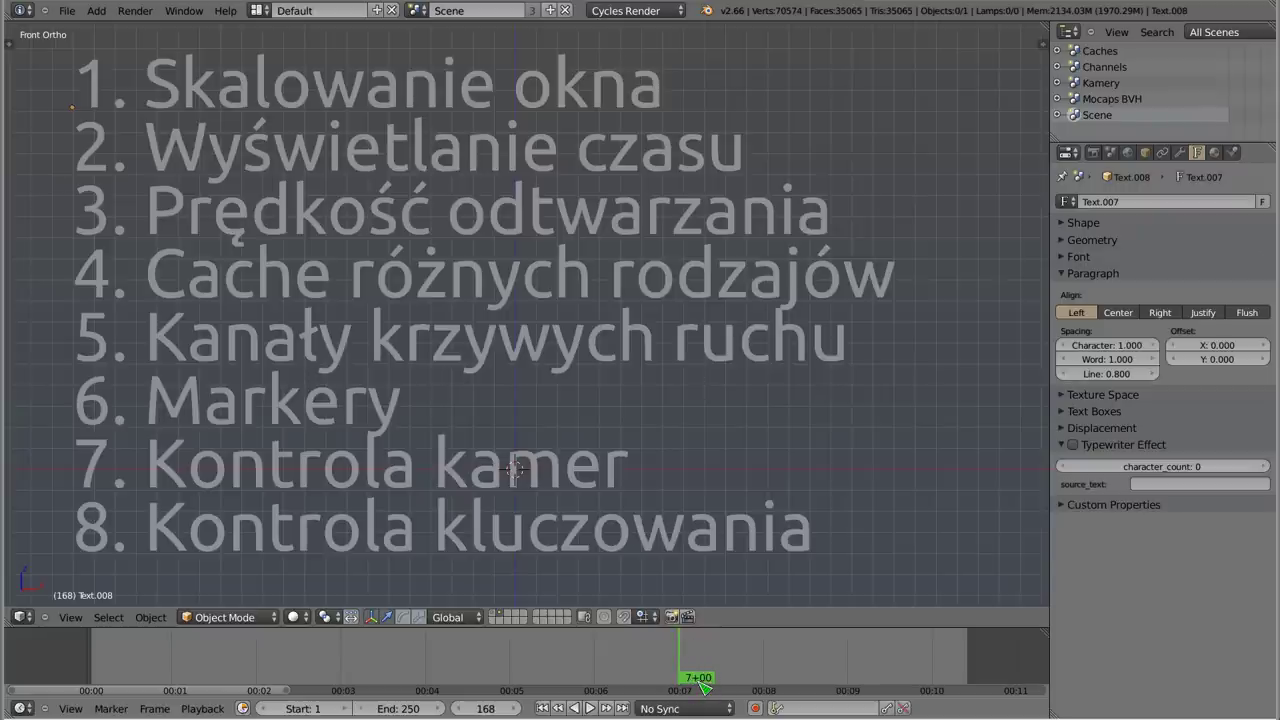
{"action": "left_click_drag", "start_coordinate": [681, 652], "coordinate": [687, 653]}
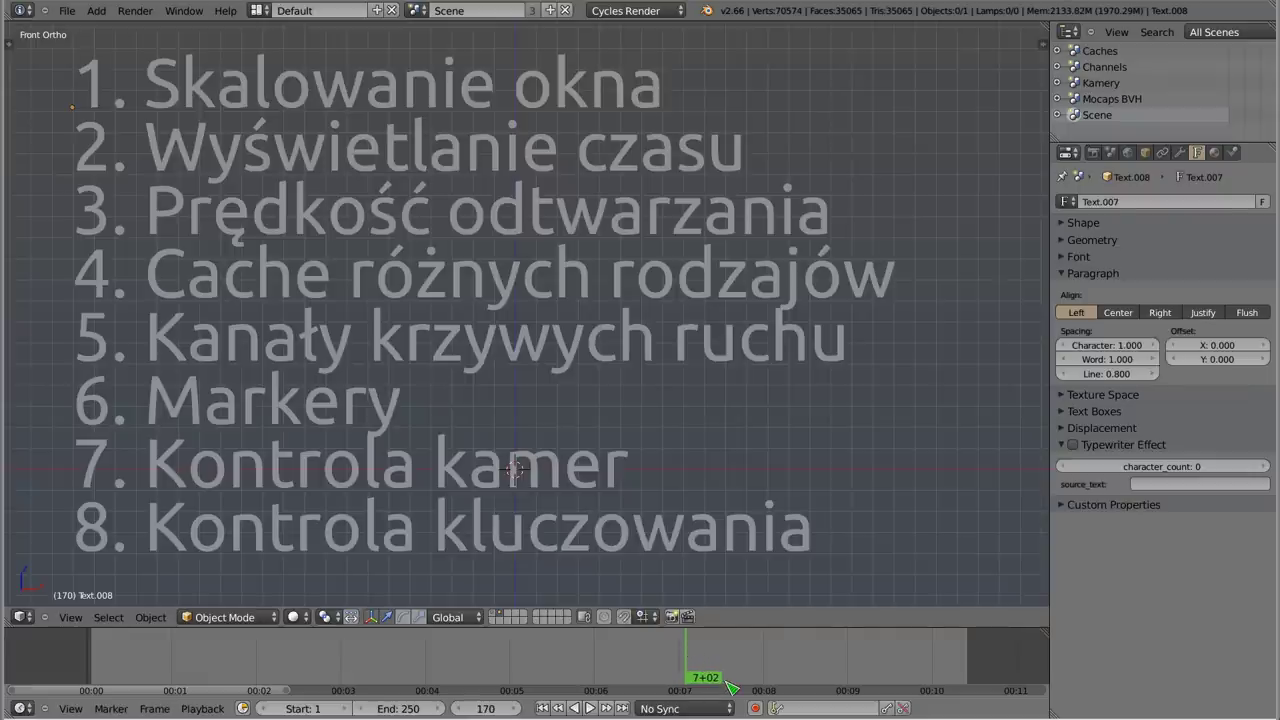
{"action": "scroll", "coordinate": [606, 657], "scroll_direction": "down", "scroll_amount": 5}
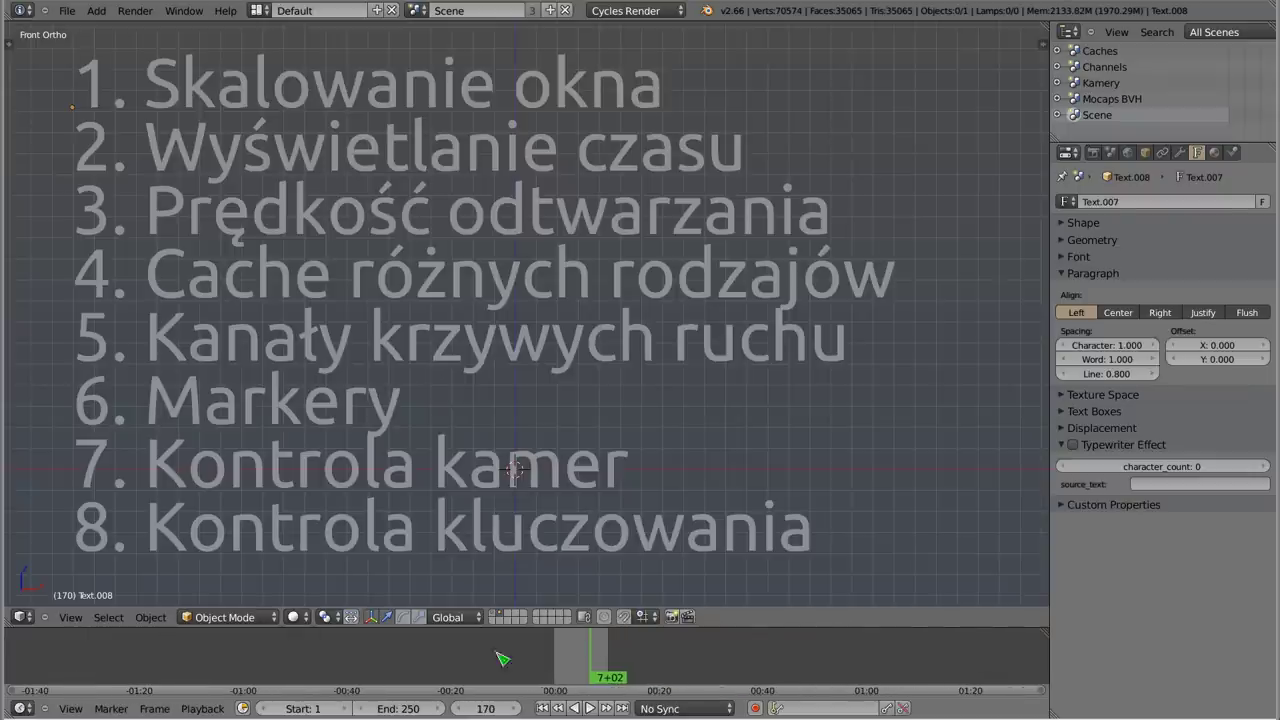
{"action": "scroll", "coordinate": [500, 663], "scroll_direction": "down", "scroll_amount": 2}
{"action": "scroll", "coordinate": [300, 670], "scroll_direction": "down", "scroll_amount": 4}
{"action": "left_click_drag", "start_coordinate": [232, 657], "coordinate": [544, 657]}
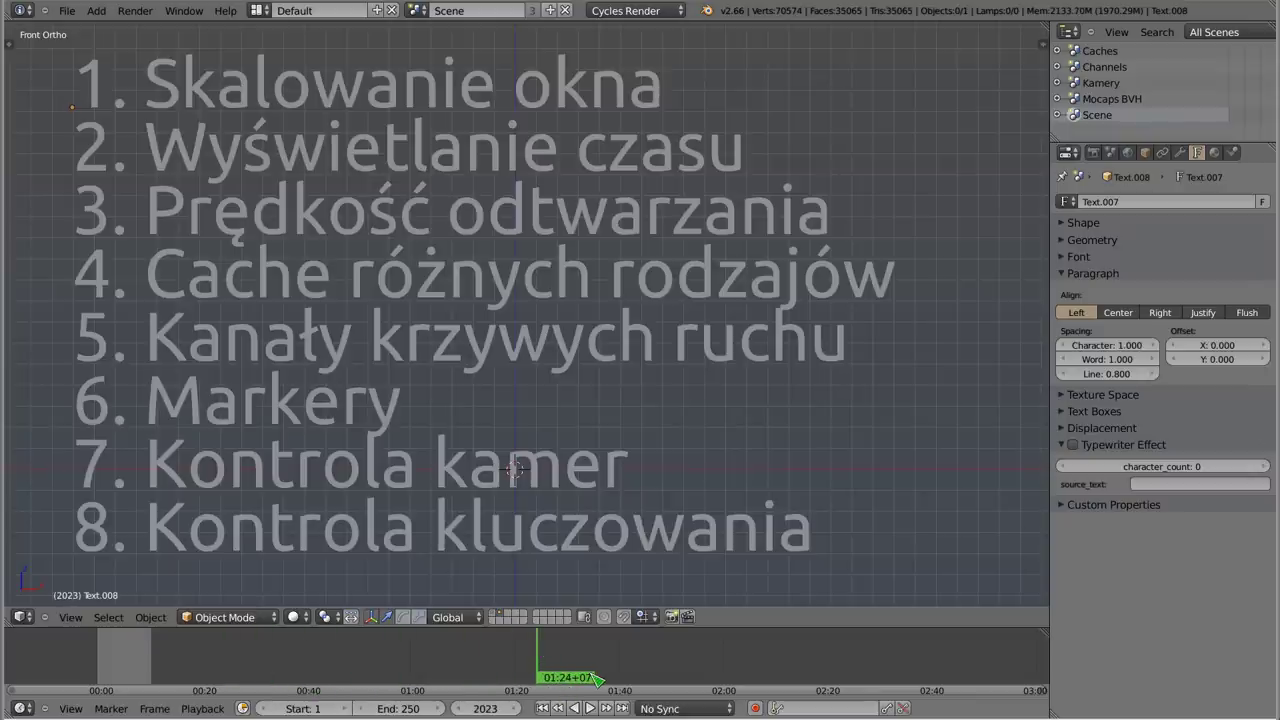
- Put the playhead at frame 100, fit the view to frames 1–250, and bring up User Preferences
{"action": "mouse_move", "coordinate": [561, 688]}
{"action": "left_mouse_down"}
{"action": "mouse_move", "coordinate": [566, 655]}
{"action": "mouse_move", "coordinate": [135, 657]}
{"action": "mouse_move", "coordinate": [160, 657]}
{"action": "left_mouse_up"}
{"action": "key", "text": "Home"}
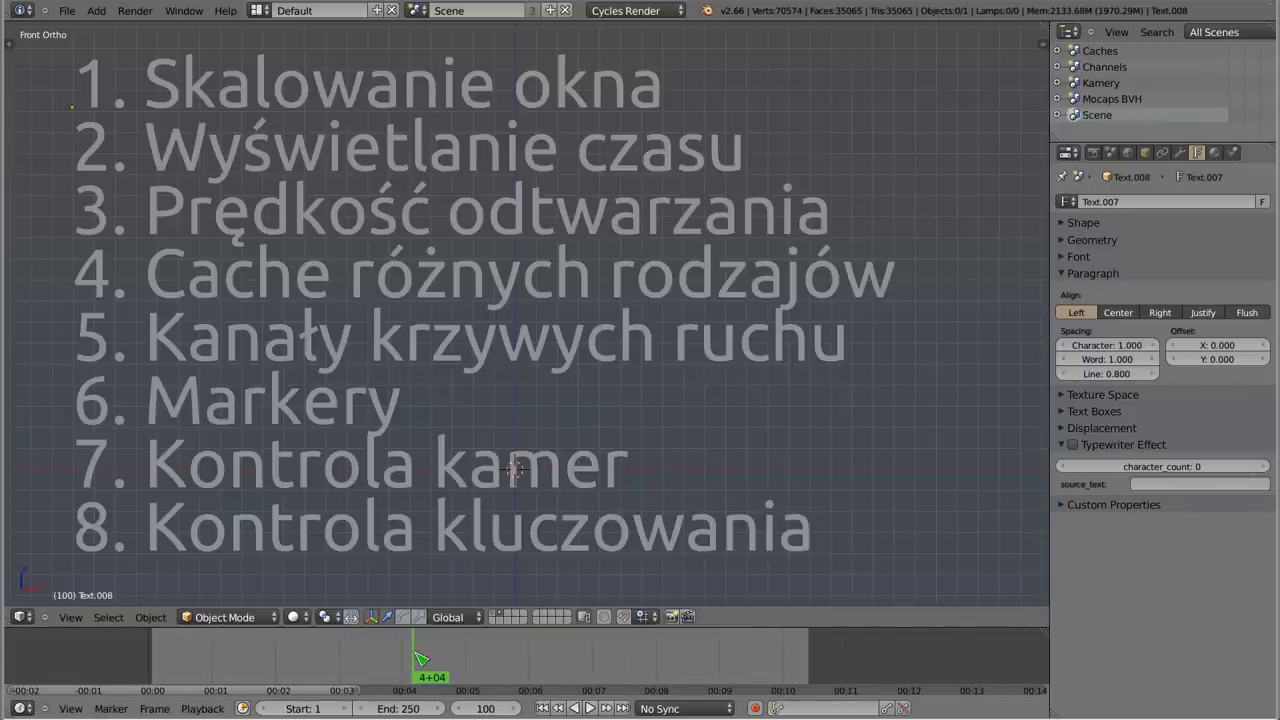
{"action": "key", "text": "ctrl+alt+u"}
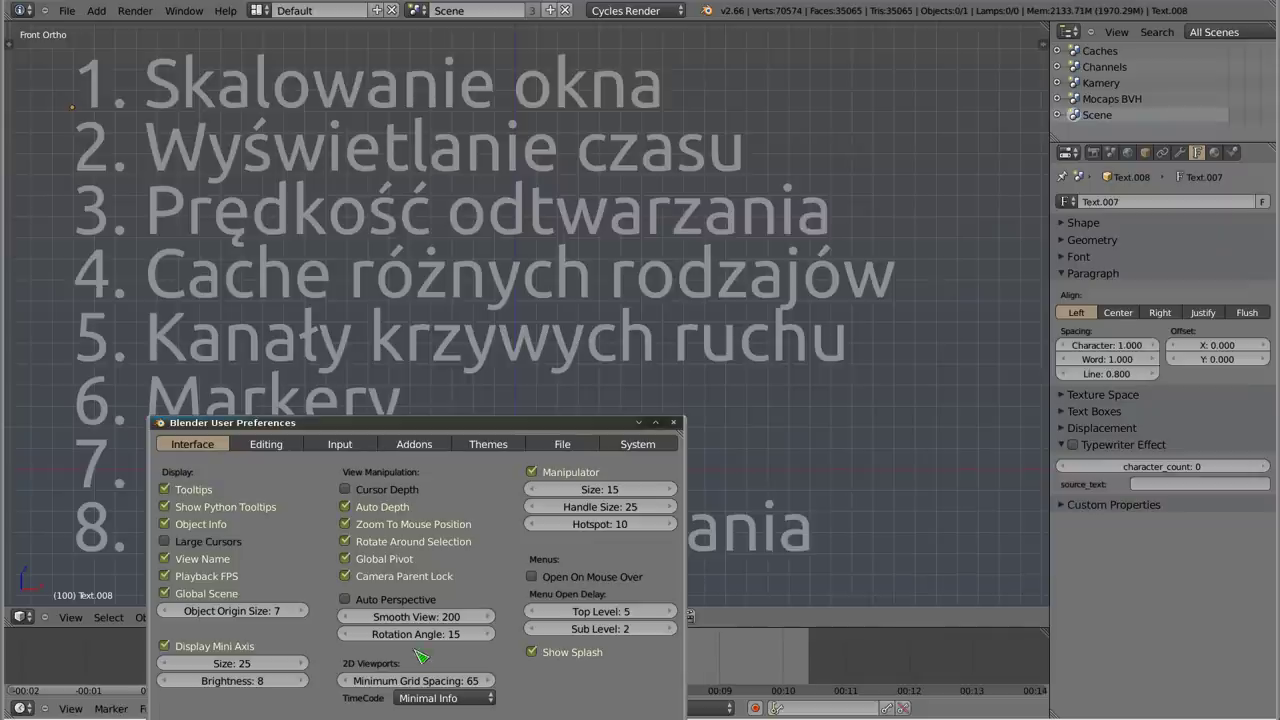
- Preview the TimeCode style as Only Seconds, then as Compact with Milliseconds
{"action": "left_click_drag", "start_coordinate": [437, 523], "coordinate": [559, 369], "text": "alt"}
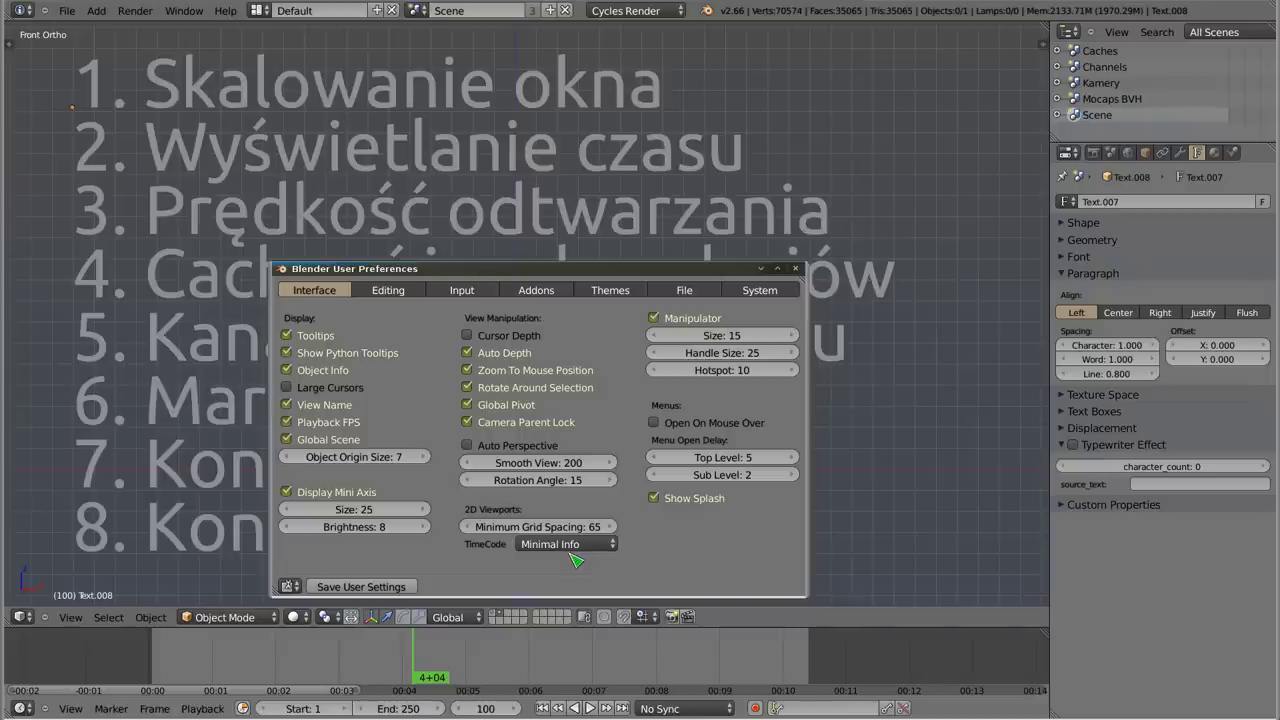
{"action": "left_click", "coordinate": [592, 543]}
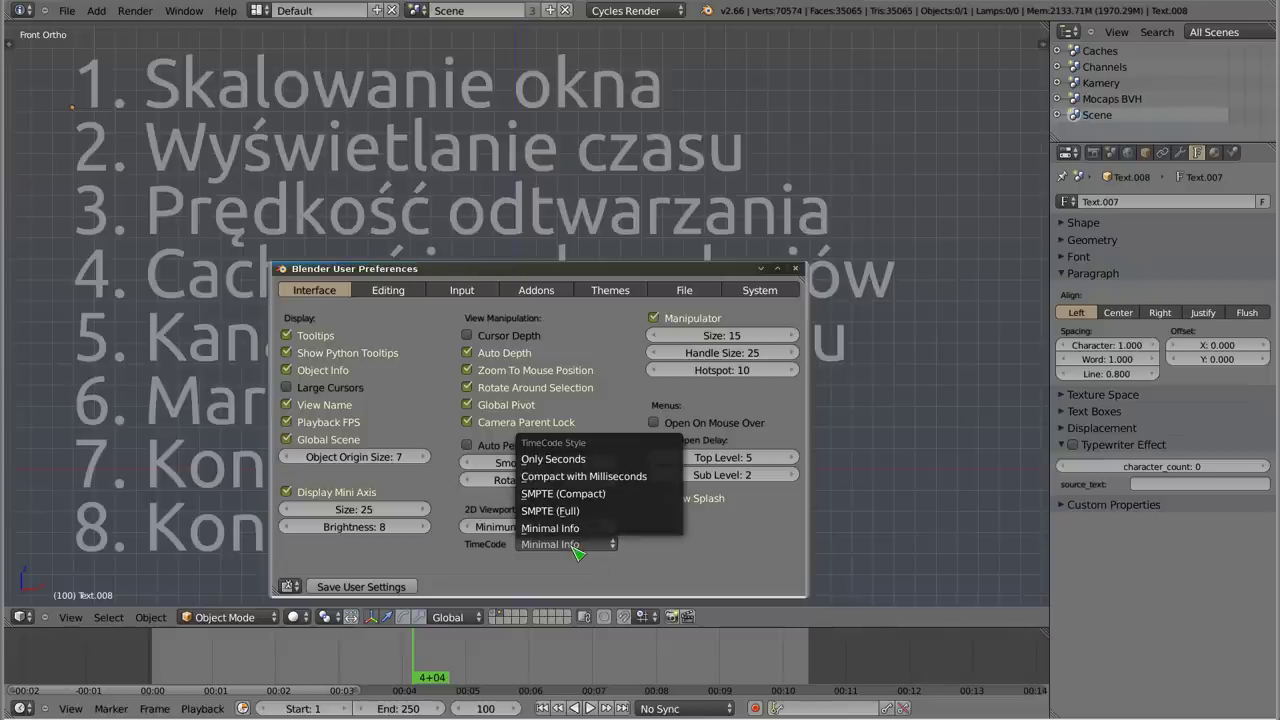
{"action": "left_click", "coordinate": [580, 460]}
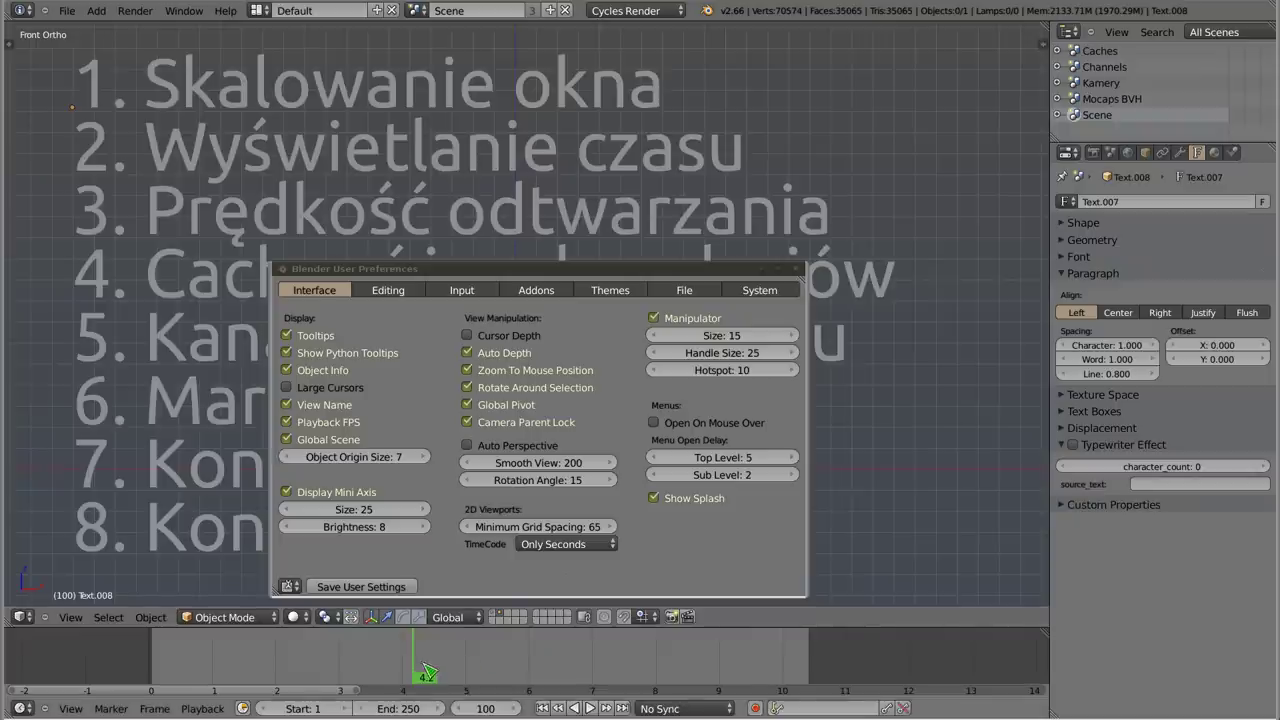
{"action": "mouse_move", "coordinate": [440, 675]}
{"action": "left_mouse_down"}
{"action": "mouse_move", "coordinate": [544, 651]}
{"action": "mouse_move", "coordinate": [530, 652]}
{"action": "left_mouse_up"}
{"action": "key", "text": "ctrl+alt+u"}
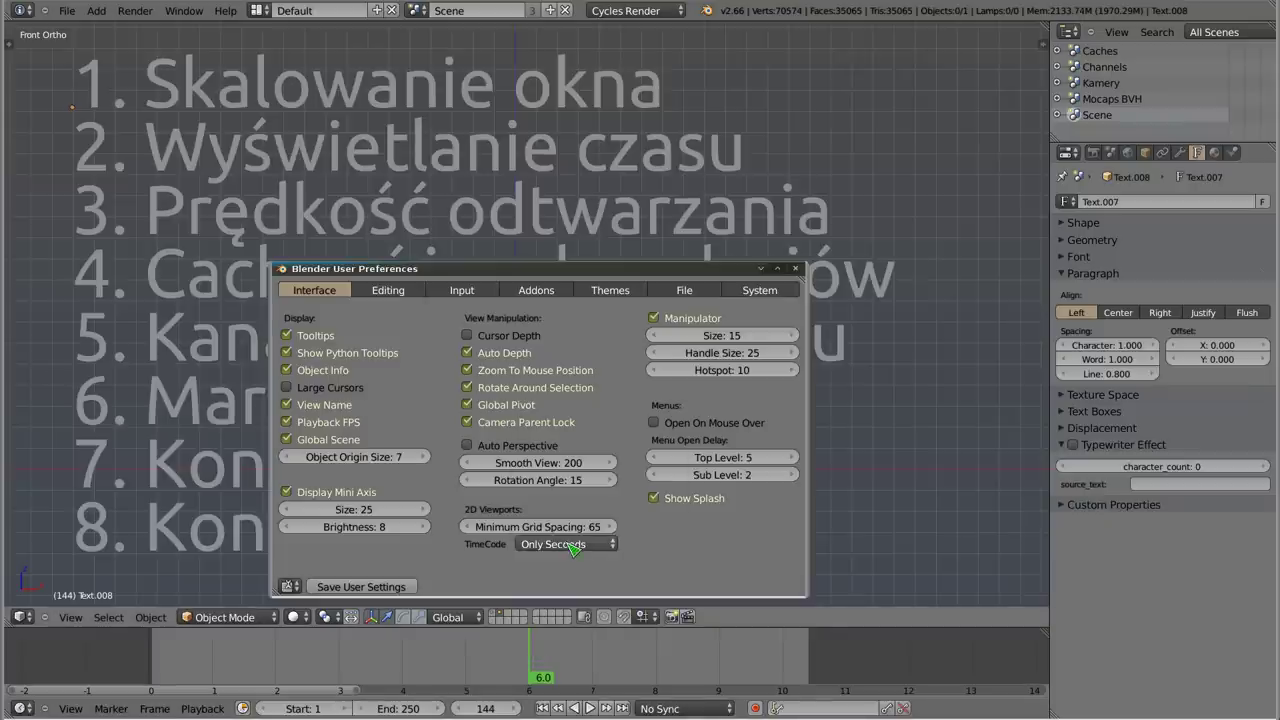
{"action": "left_click", "coordinate": [566, 544]}
{"action": "left_click", "coordinate": [568, 476]}
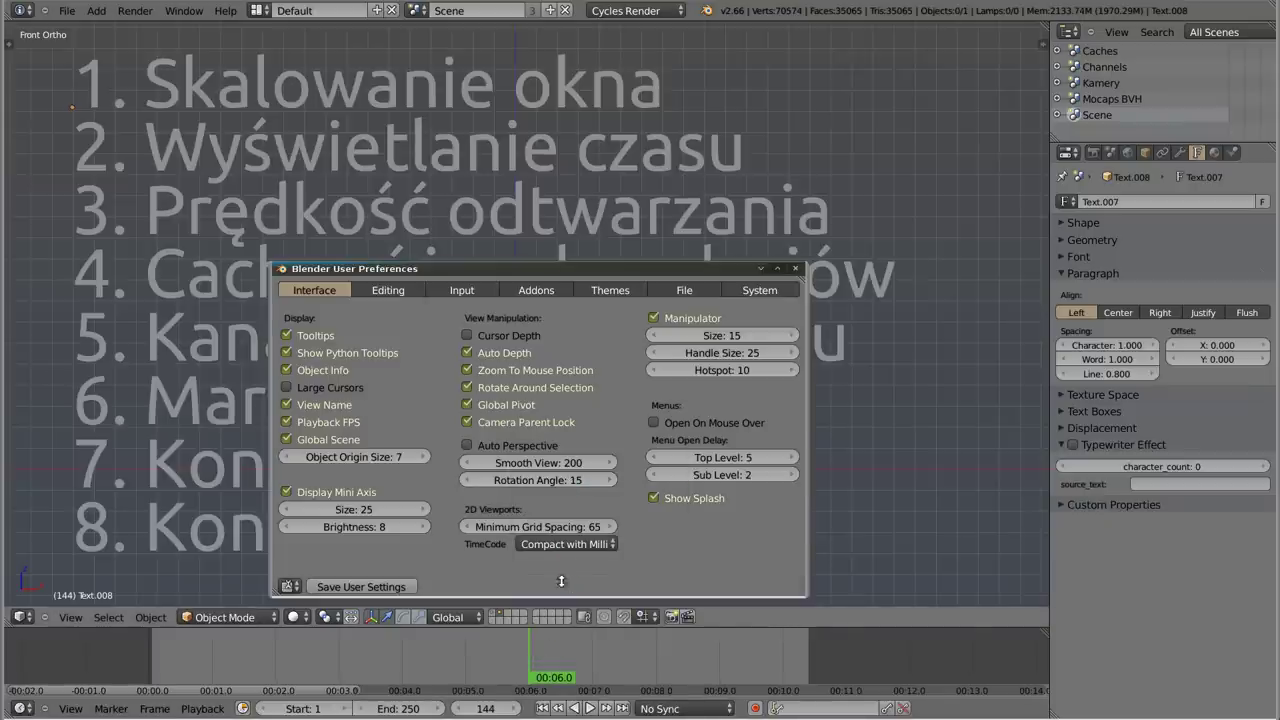
{"action": "left_click_drag", "start_coordinate": [545, 655], "coordinate": [580, 655]}
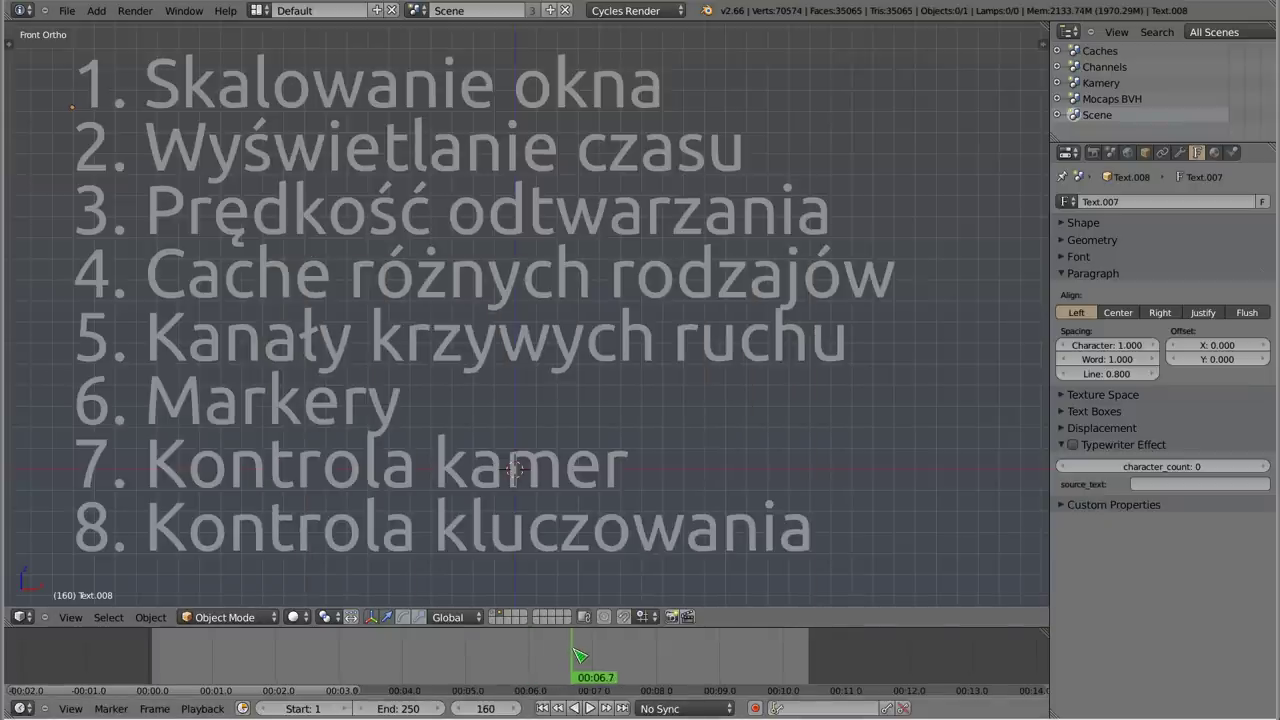
- Try SMPTE (Full), then return TimeCode to Minimal Info with the playhead near frame 1
{"action": "key", "text": "ctrl+alt+u"}
{"action": "left_click", "coordinate": [566, 544]}
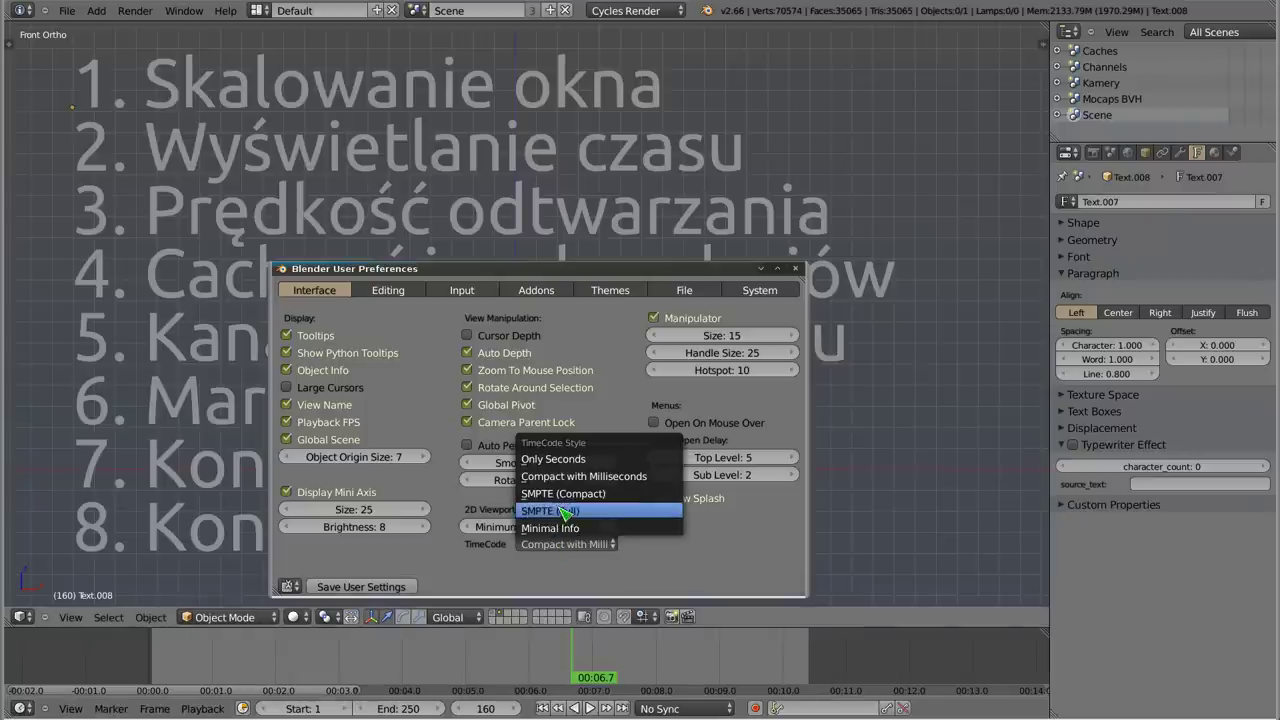
{"action": "left_click", "coordinate": [552, 511]}
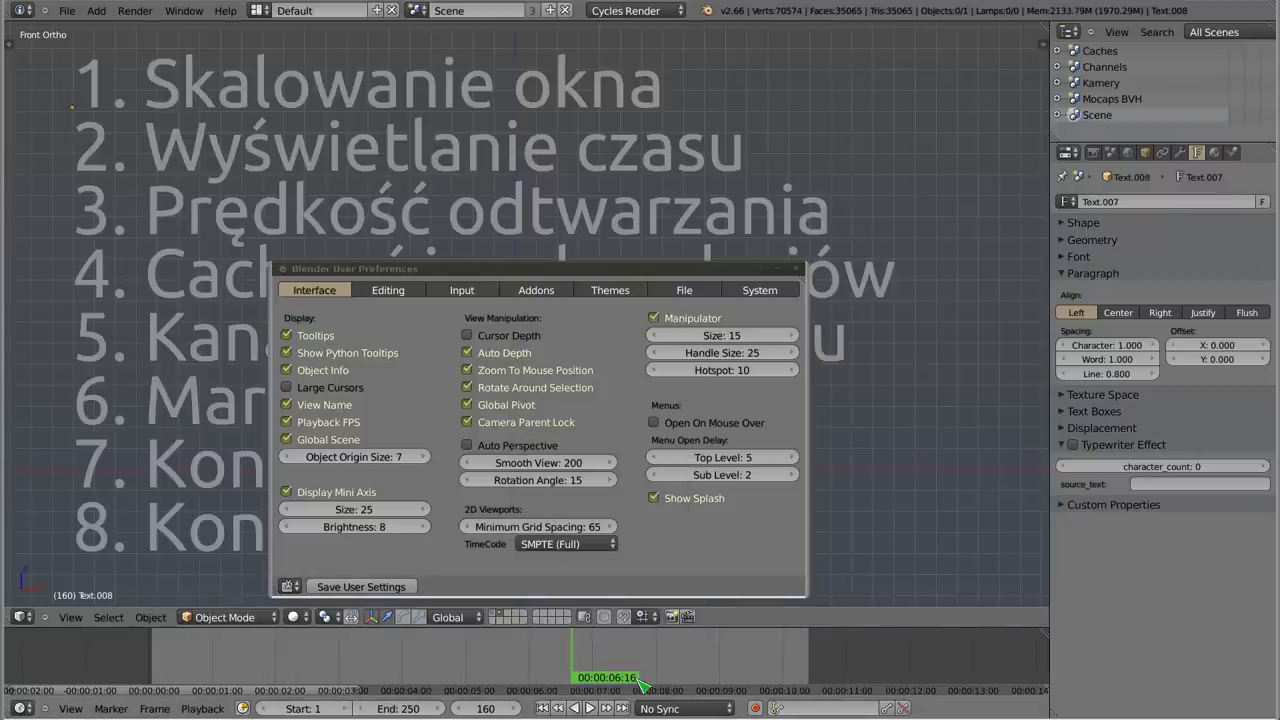
{"action": "left_click_drag", "start_coordinate": [574, 668], "coordinate": [159, 655]}
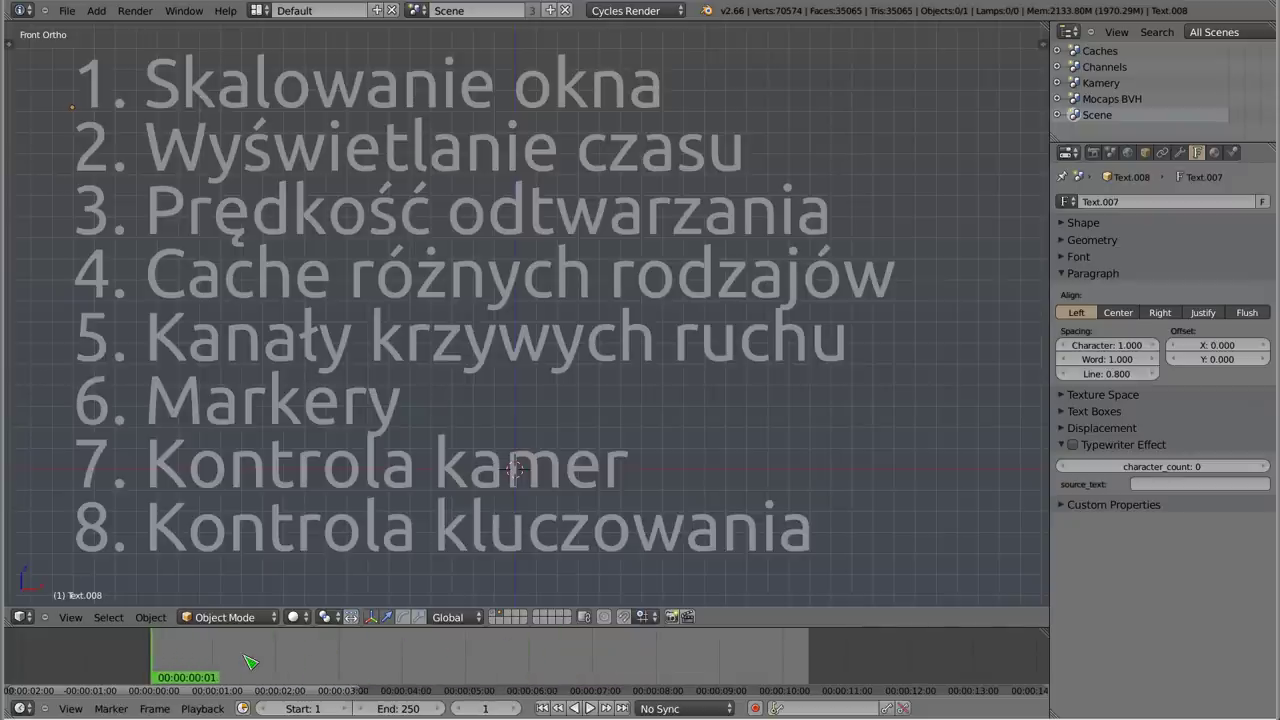
{"action": "key", "text": "ctrl+alt+u"}
{"action": "left_click", "coordinate": [560, 544]}
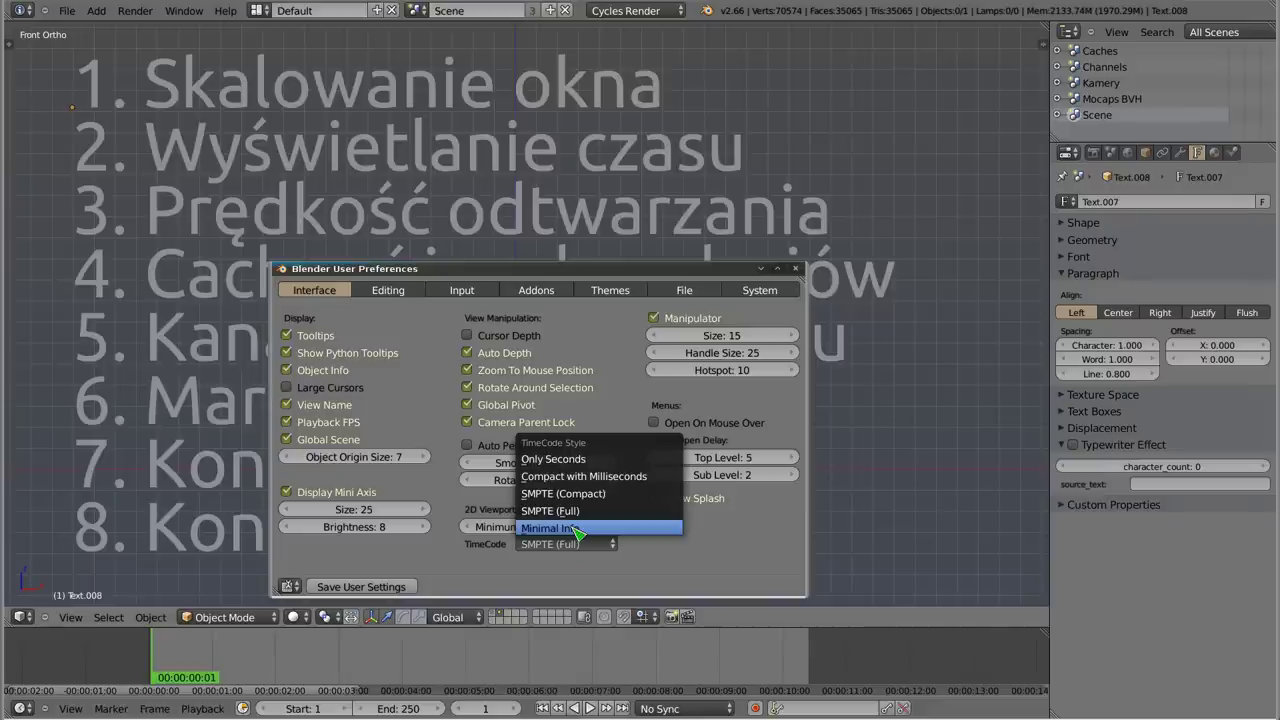
{"action": "left_click", "coordinate": [578, 528]}
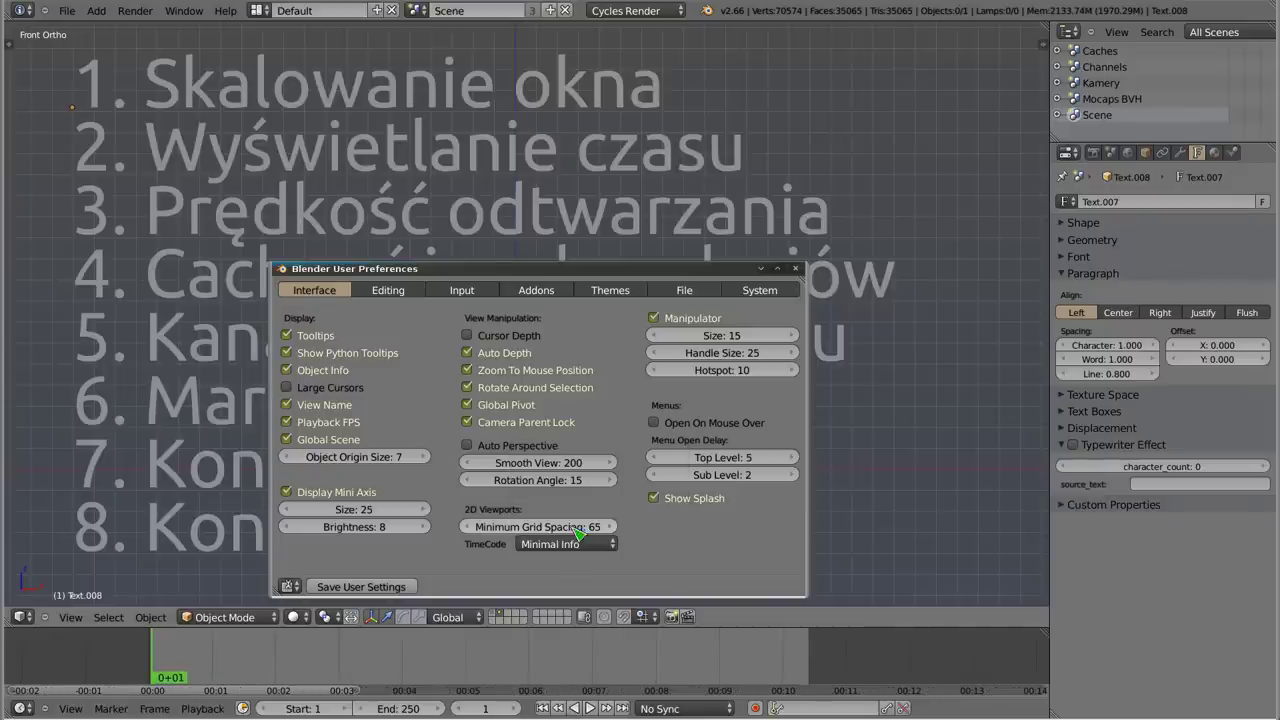
{"action": "left_click", "coordinate": [162, 665]}
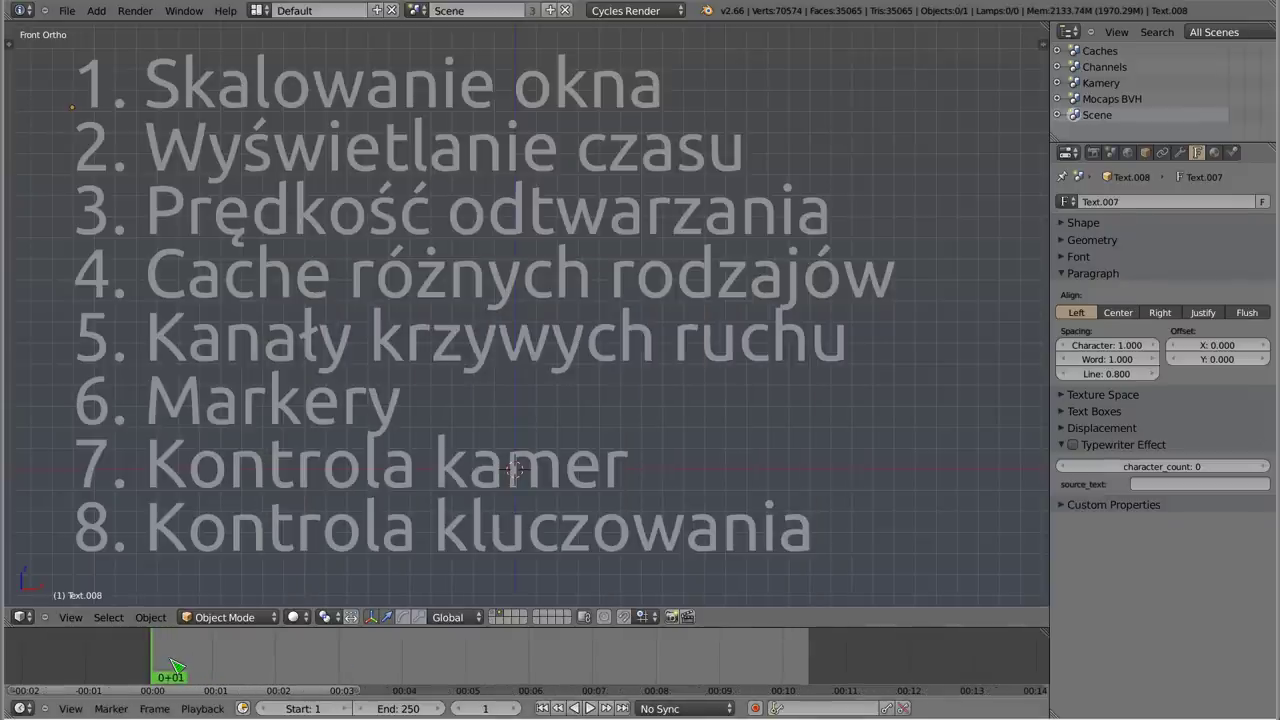
{"action": "middle_click_drag", "start_coordinate": [385, 296], "coordinate": [405, 300], "text": "shift"}
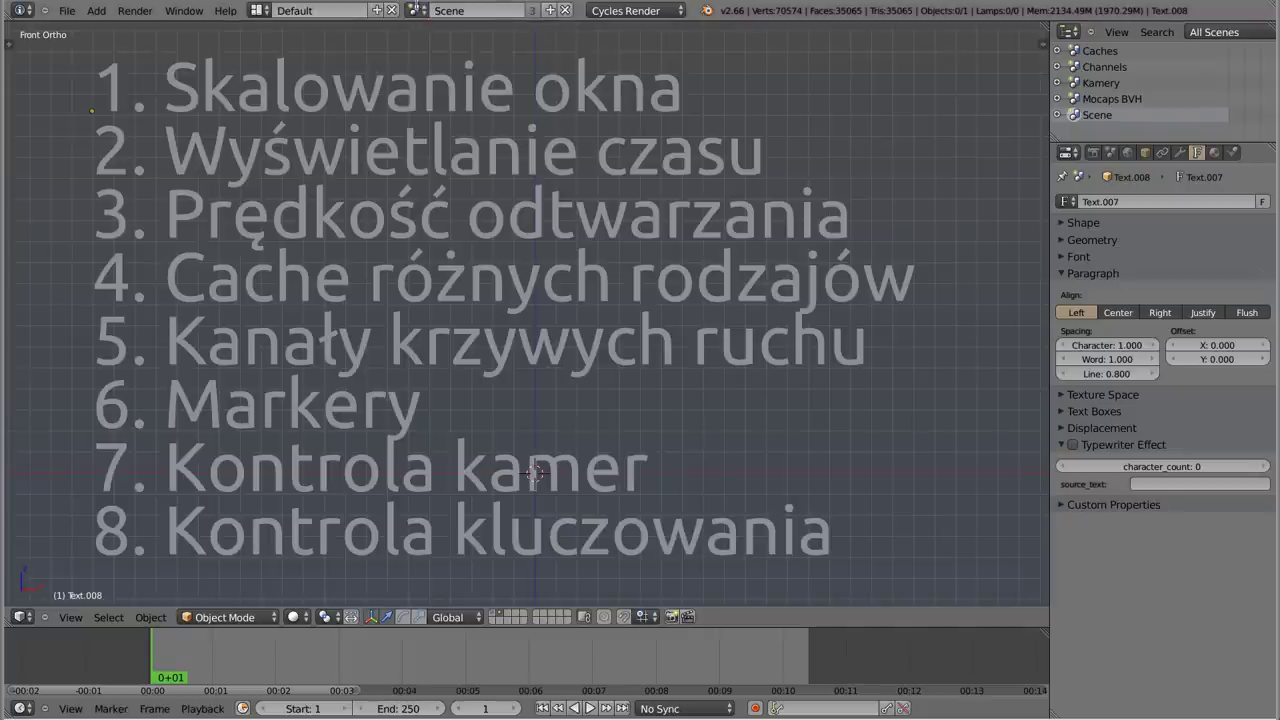
- Switch to the Mocaps BVH scene from the Scene dropdown
{"action": "left_click", "coordinate": [418, 10]}
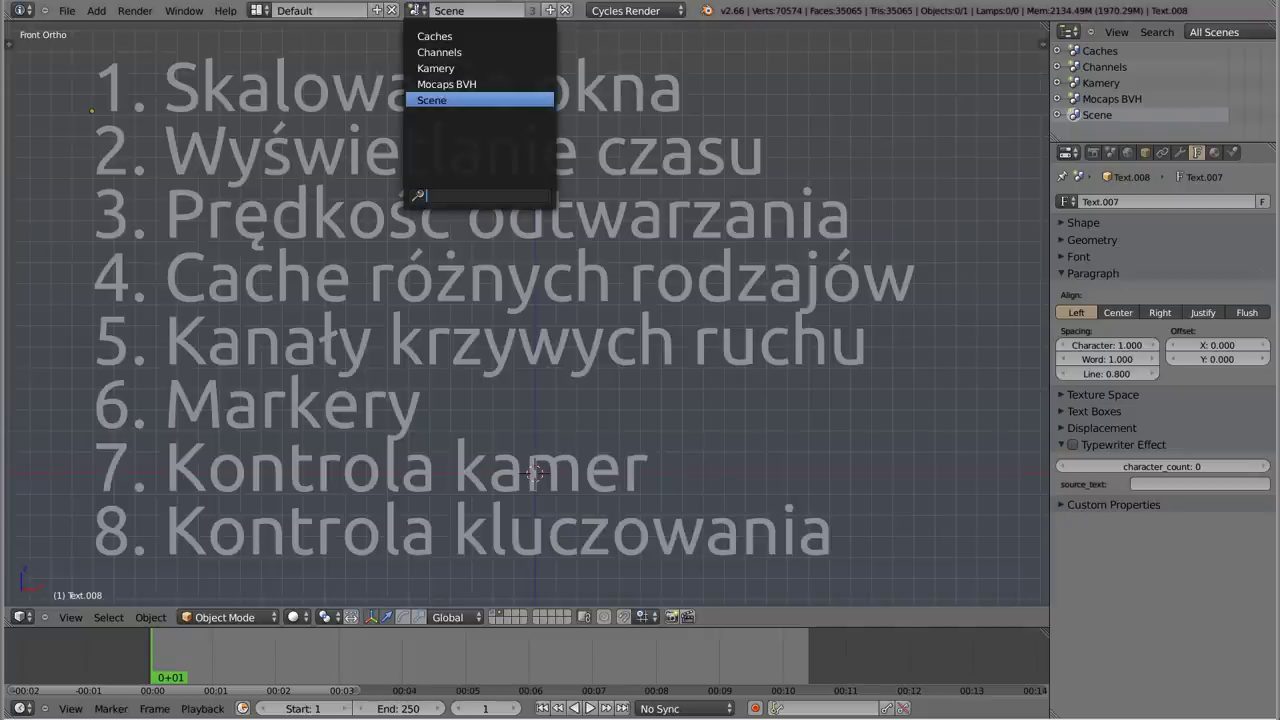
{"action": "left_click", "coordinate": [488, 84]}
{"action": "scroll", "coordinate": [543, 309], "scroll_direction": "down", "scroll_amount": 2}
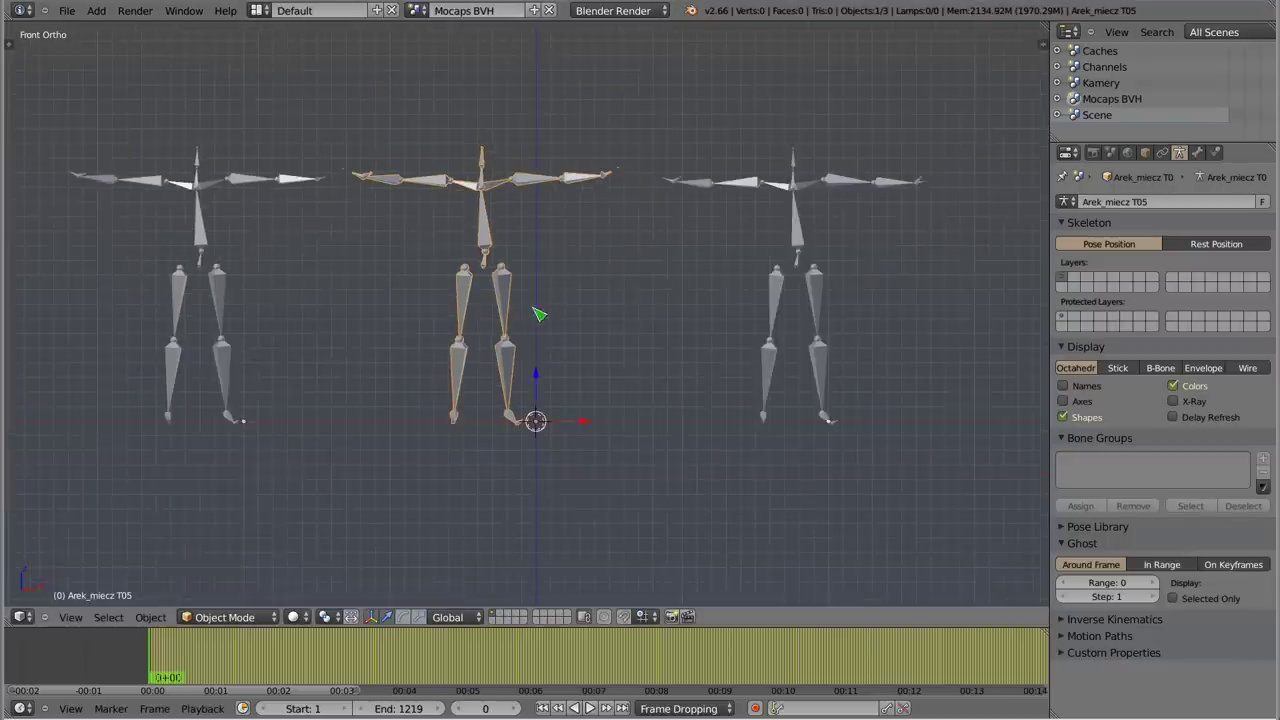
- Select the right, middle and left skeletons in turn
{"action": "left_click", "coordinate": [236, 262]}
{"action": "left_click", "coordinate": [528, 264]}
{"action": "right_click", "coordinate": [838, 258]}
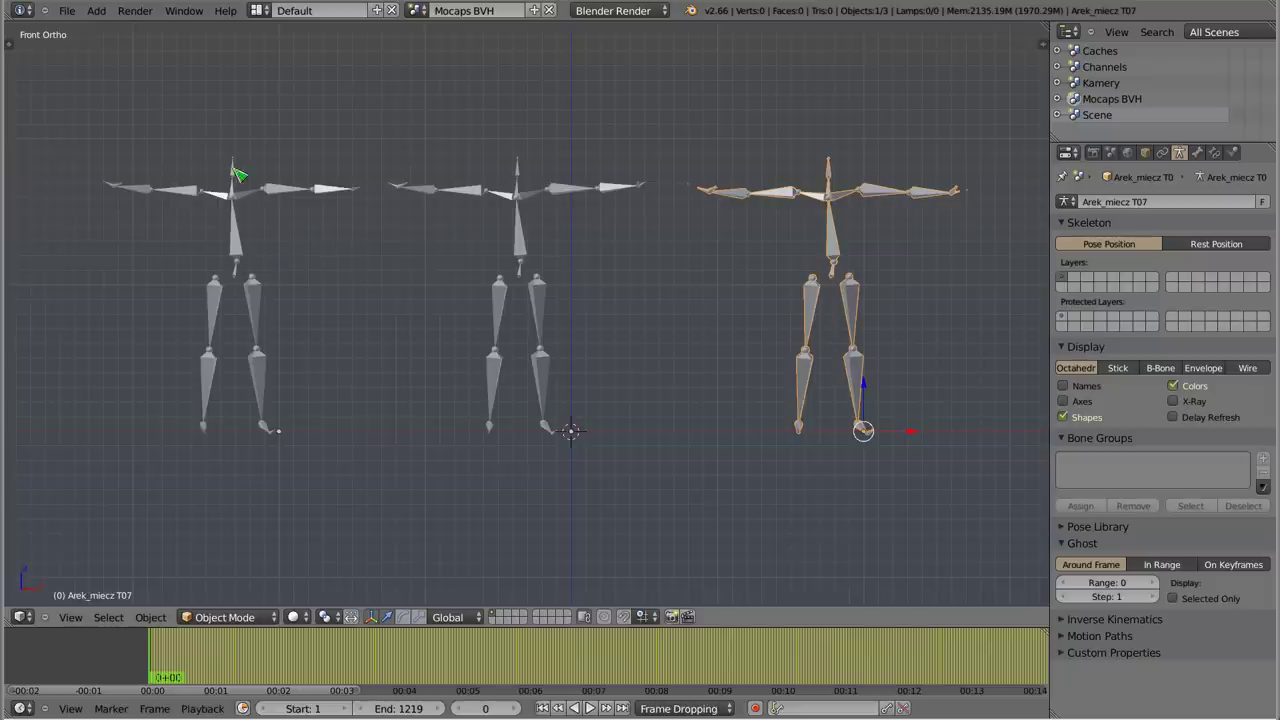
{"action": "right_click", "coordinate": [527, 288]}
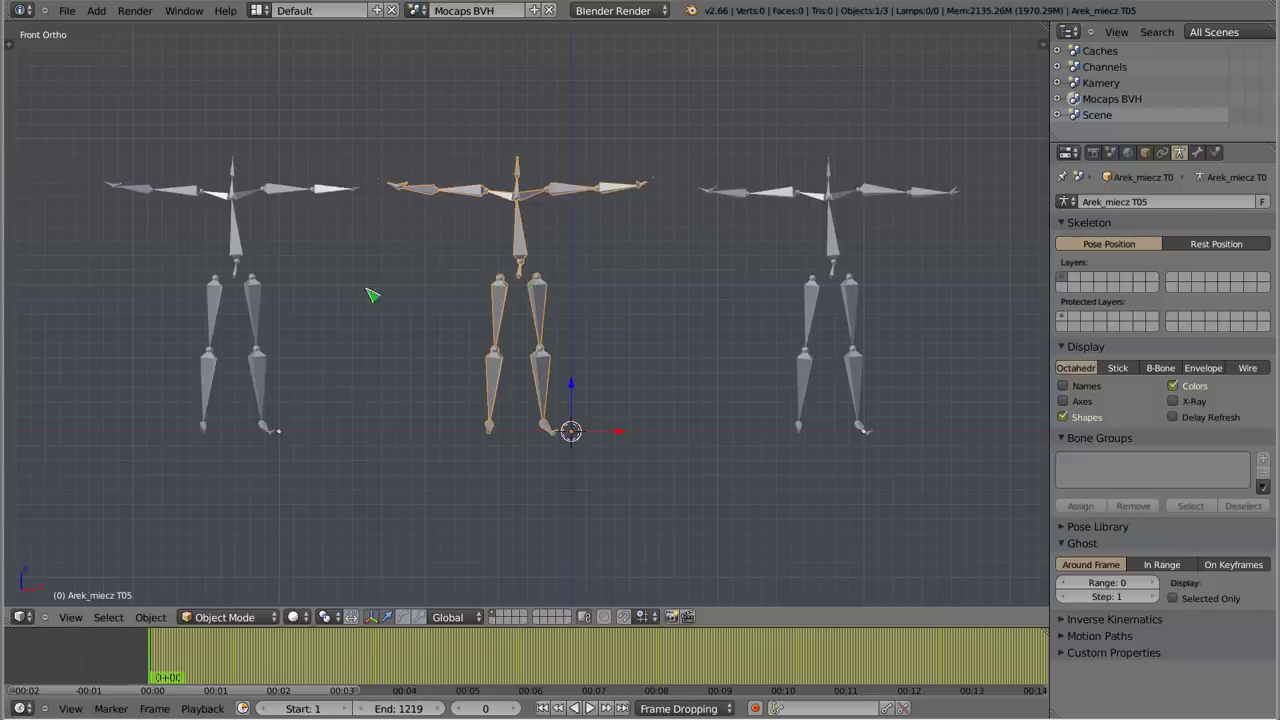
{"action": "right_click", "coordinate": [250, 268]}
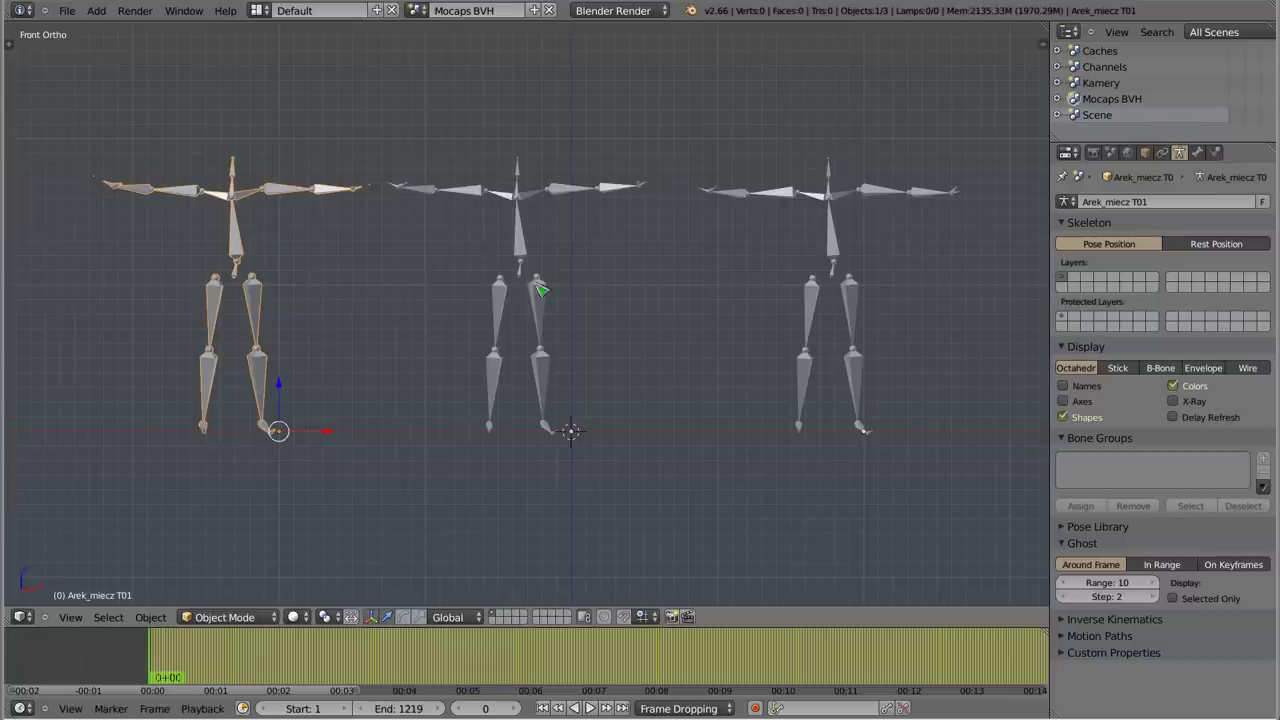
- Orbit to look down on the three armatures, play the animation with Alt+A, then stop it
{"action": "scroll", "coordinate": [268, 655], "scroll_direction": "up", "scroll_amount": 1}
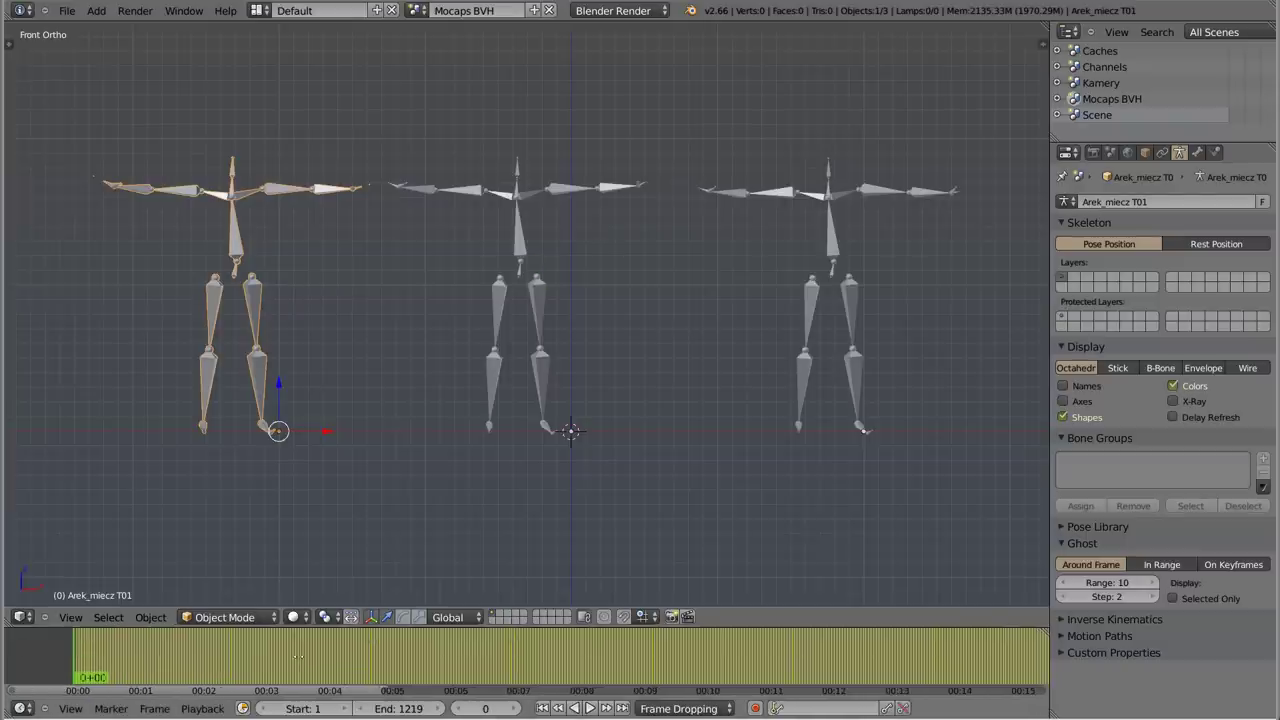
{"action": "scroll", "coordinate": [268, 655], "scroll_direction": "down", "scroll_amount": 4}
{"action": "scroll", "coordinate": [268, 655], "scroll_direction": "up", "scroll_amount": 1}
{"action": "scroll", "coordinate": [275, 660], "scroll_direction": "up", "scroll_amount": 1}
{"action": "scroll", "coordinate": [282, 664], "scroll_direction": "up", "scroll_amount": 1}
{"action": "scroll", "coordinate": [290, 668], "scroll_direction": "up", "scroll_amount": 1}
{"action": "scroll", "coordinate": [285, 665], "scroll_direction": "down", "scroll_amount": 1}
{"action": "scroll", "coordinate": [250, 662], "scroll_direction": "up", "scroll_amount": 1}
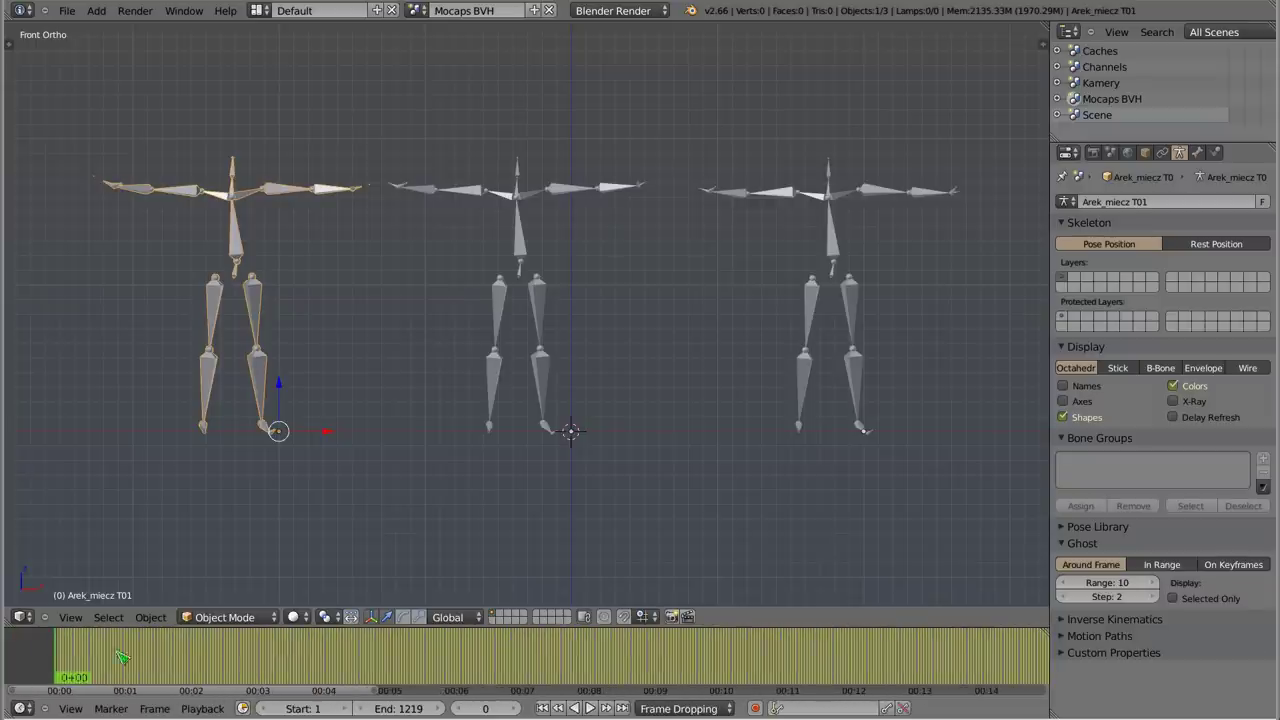
{"action": "left_click_drag", "start_coordinate": [88, 660], "coordinate": [72, 660]}
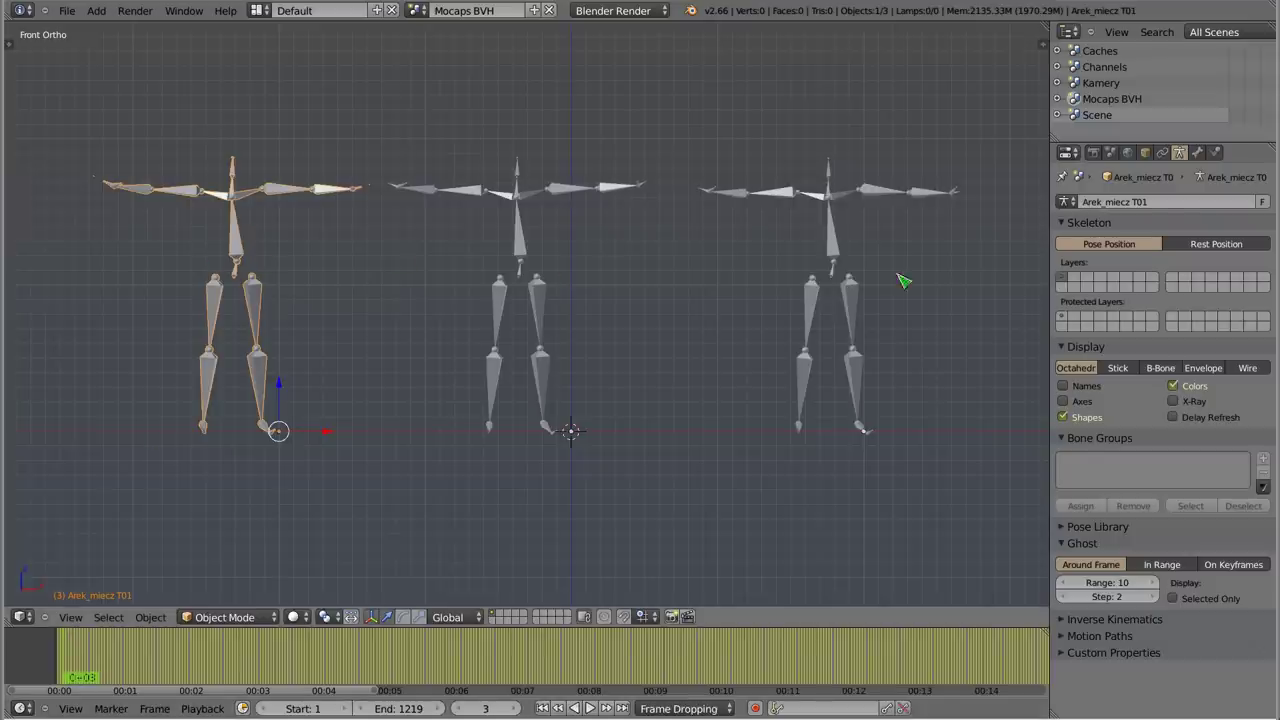
{"action": "middle_click_drag", "start_coordinate": [537, 352], "coordinate": [465, 323]}
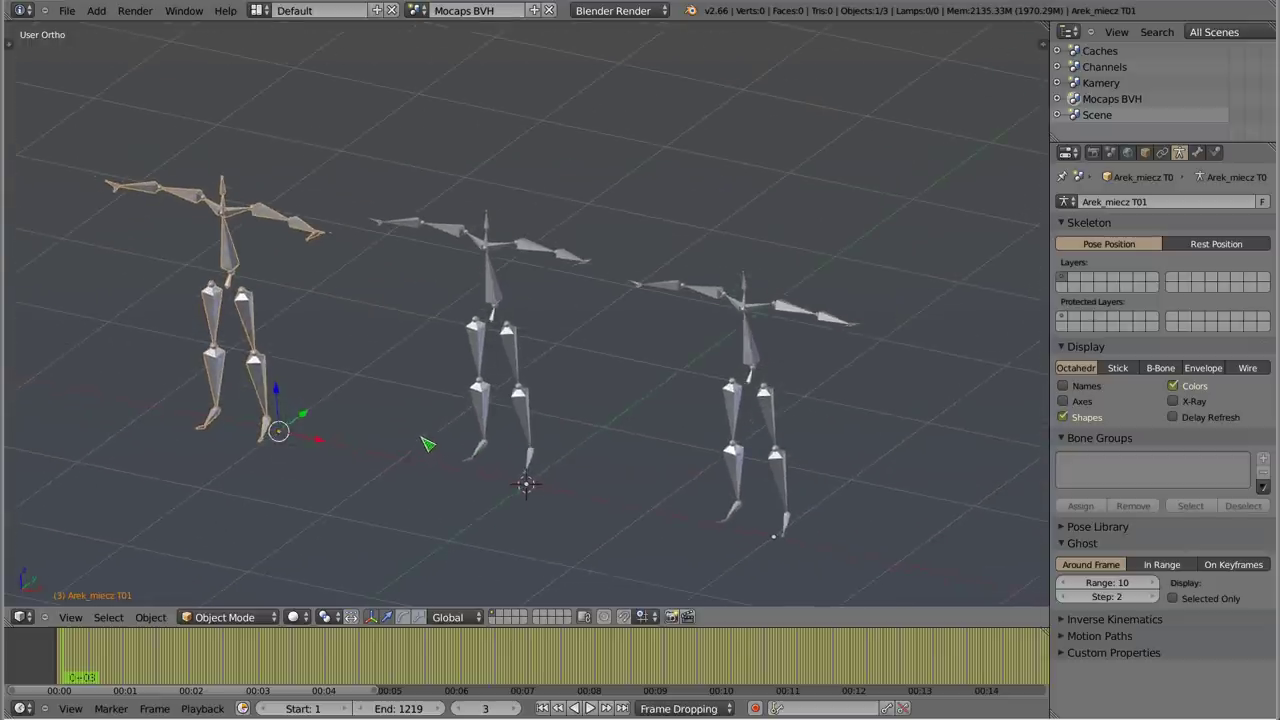
{"action": "scroll", "coordinate": [465, 323], "scroll_direction": "down", "scroll_amount": 3}
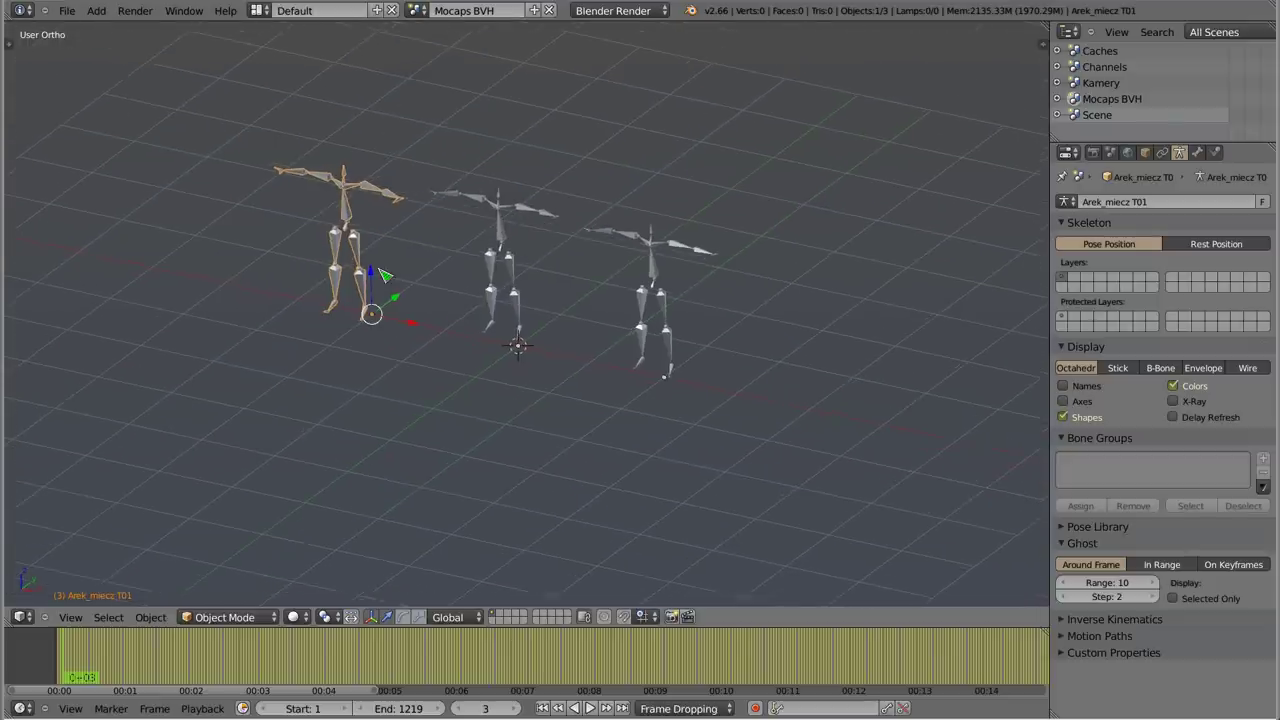
{"action": "key", "text": "alt+a"}
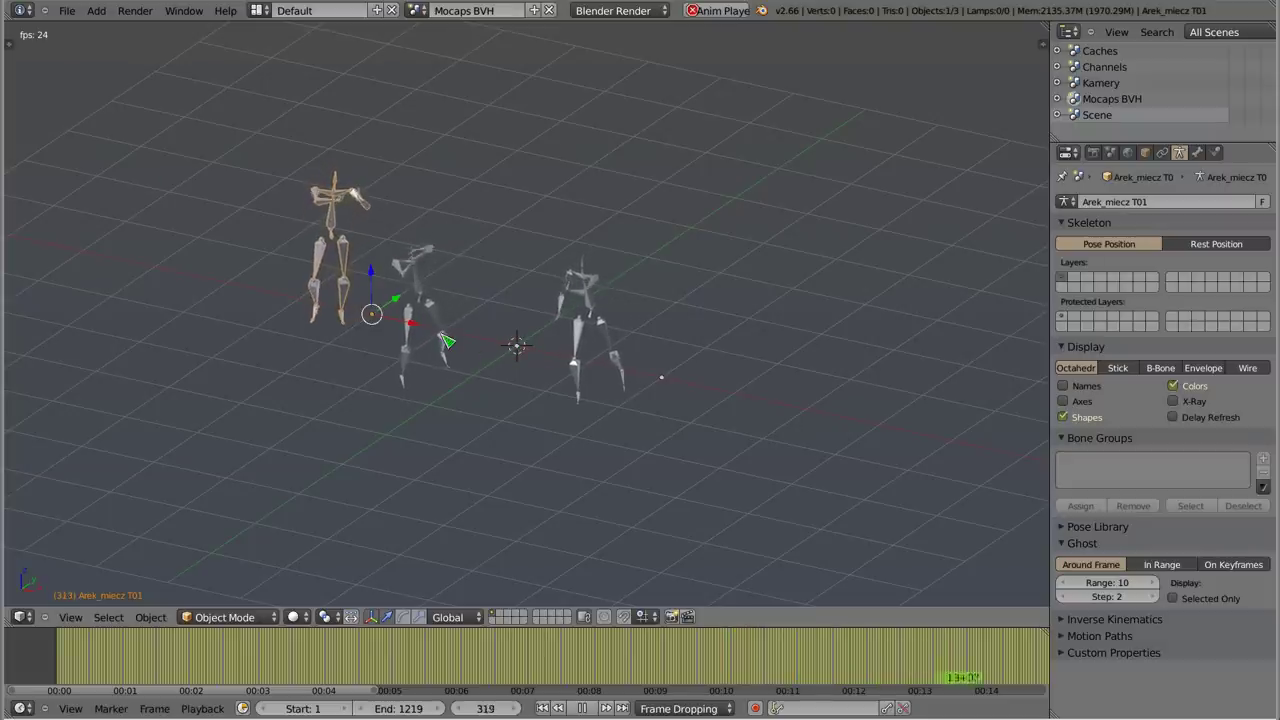
{"action": "key", "text": "Escape"}
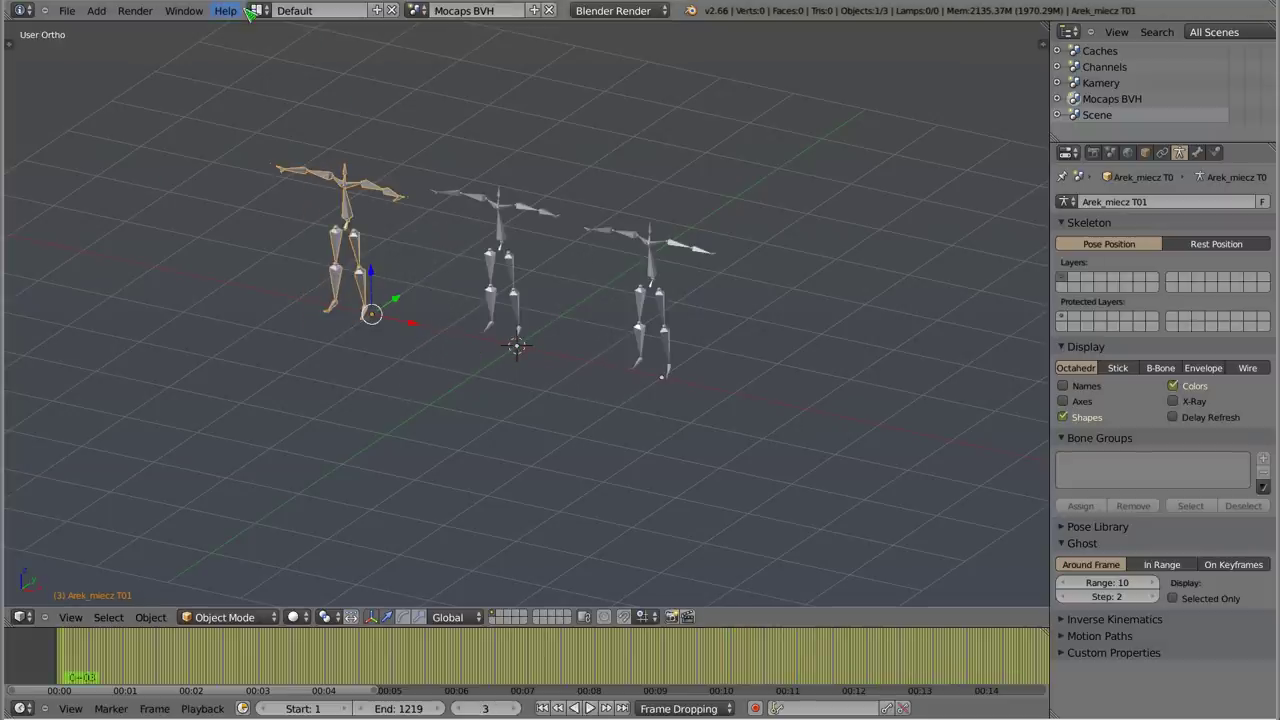
- Switch to the Animation screen layout, orbit to an elevated view, and play the animation
{"action": "left_click", "coordinate": [262, 15]}
{"action": "left_click", "coordinate": [290, 52]}
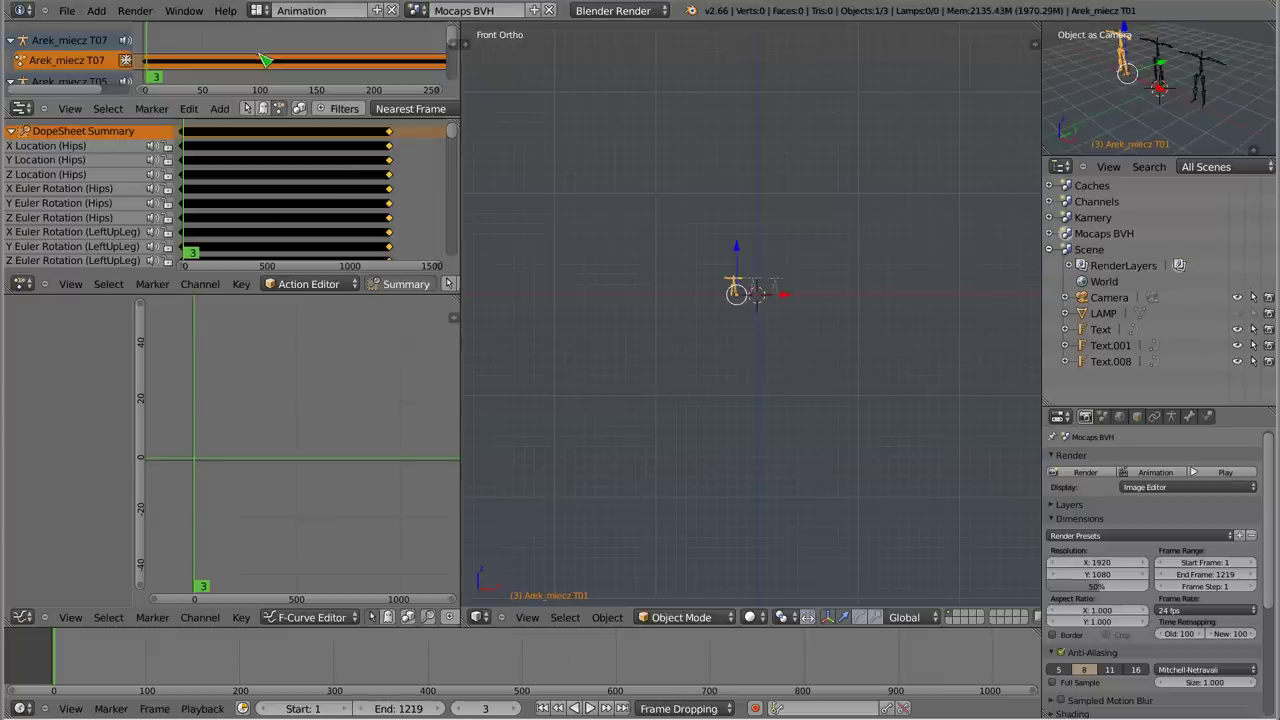
{"action": "scroll", "coordinate": [748, 337], "scroll_direction": "up", "scroll_amount": 3}
{"action": "mouse_move", "coordinate": [757, 309]}
{"action": "middle_mouse_down"}
{"action": "mouse_move", "coordinate": [780, 271]}
{"action": "mouse_move", "coordinate": [777, 349]}
{"action": "mouse_move", "coordinate": [745, 401]}
{"action": "mouse_move", "coordinate": [703, 292]}
{"action": "mouse_move", "coordinate": [738, 295]}
{"action": "middle_mouse_up"}
{"action": "scroll", "coordinate": [703, 292], "scroll_direction": "up", "scroll_amount": 2}
{"action": "key", "text": "alt+a"}
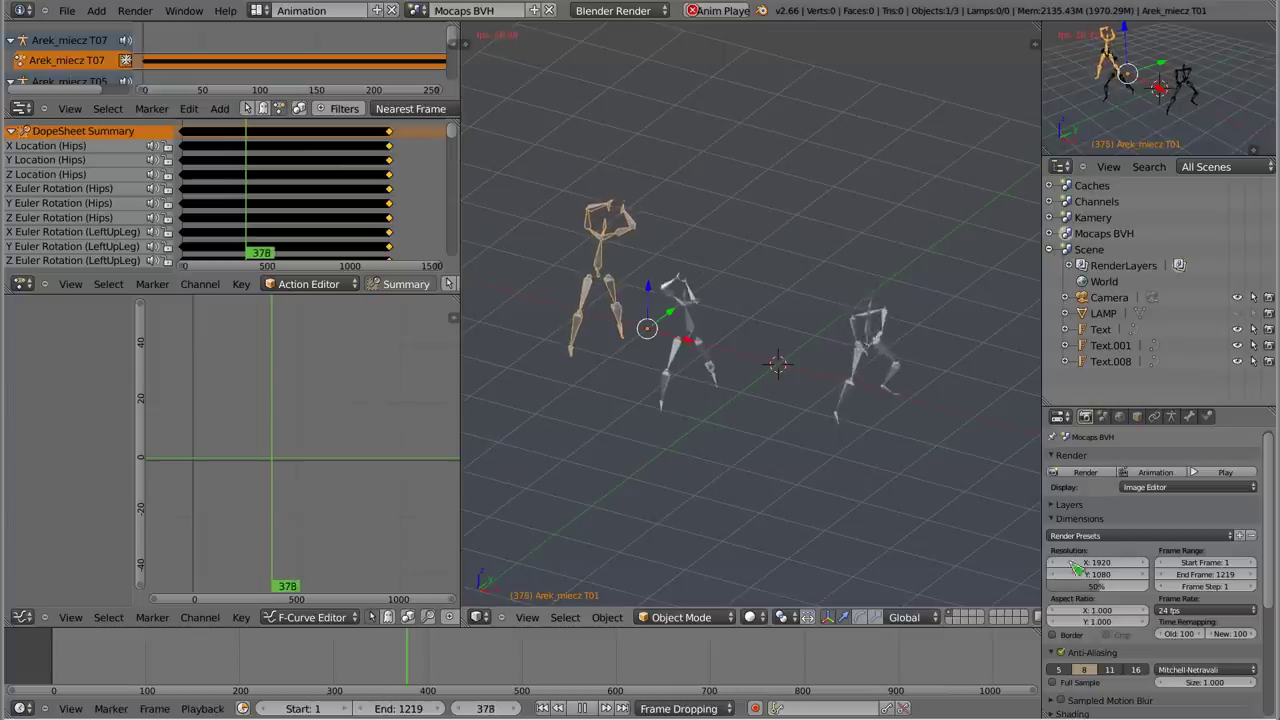
- Enlarge the Render properties and check the Frame Rate presets, keeping 24 fps
{"action": "middle_click_drag", "start_coordinate": [1180, 600], "coordinate": [1232, 566], "text": "ctrl"}
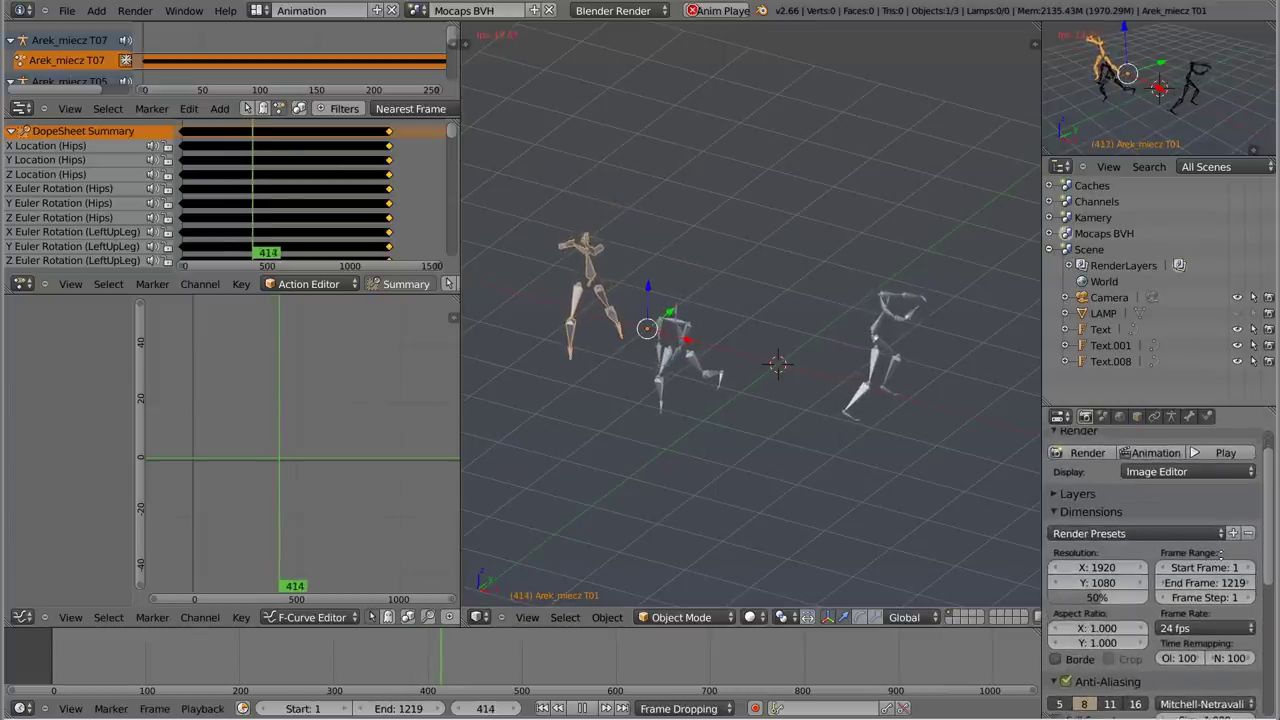
{"action": "scroll", "coordinate": [1215, 560], "scroll_direction": "down", "scroll_amount": 2}
{"action": "scroll", "coordinate": [1205, 553], "scroll_direction": "down", "scroll_amount": 1}
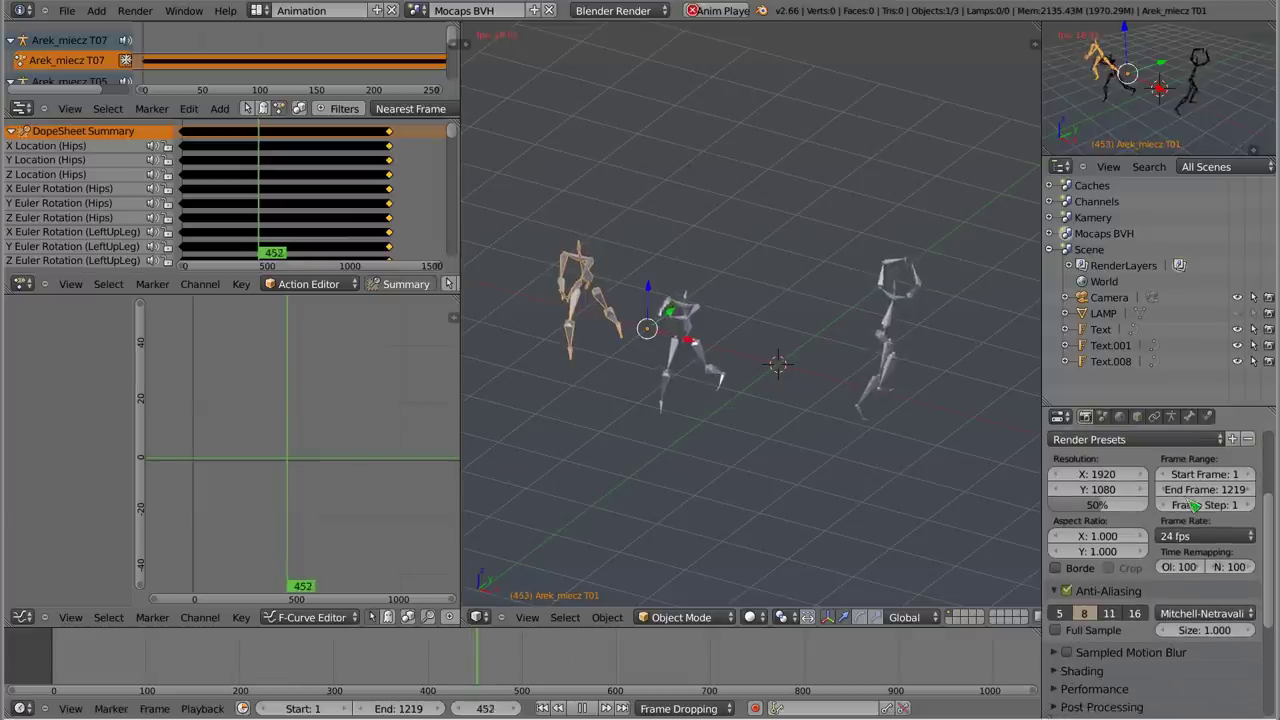
{"action": "left_click", "coordinate": [1196, 540]}
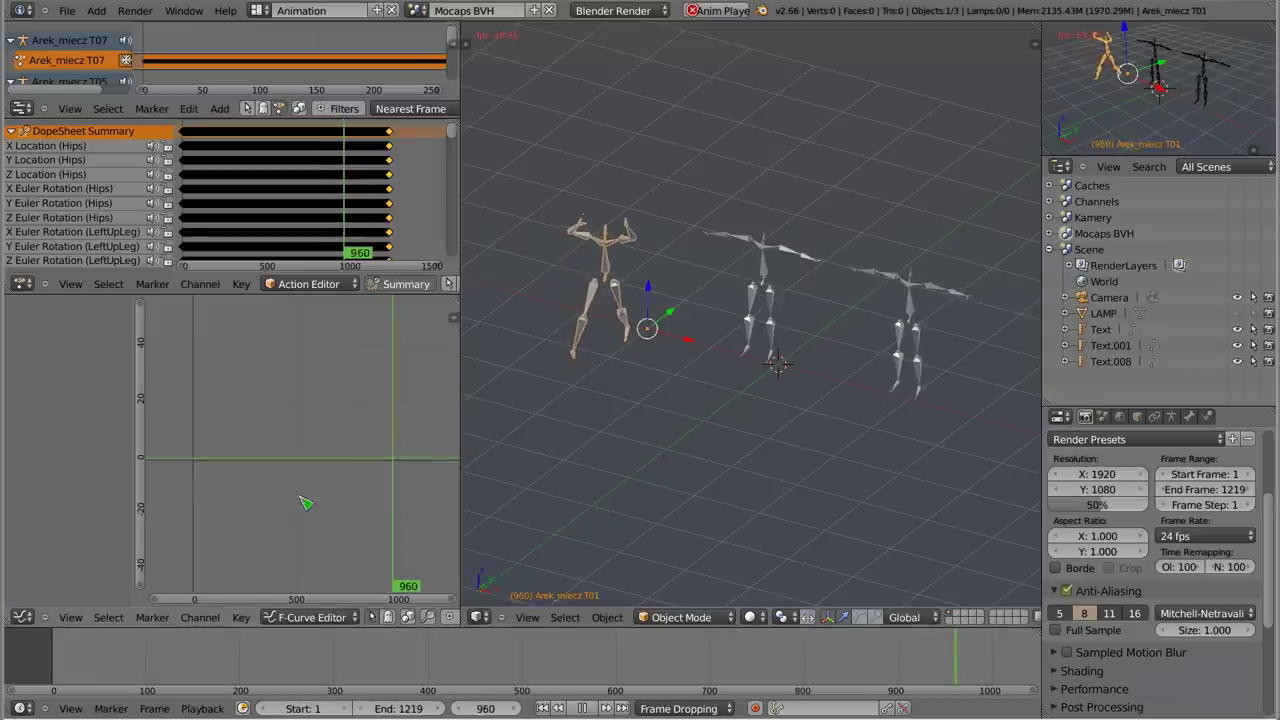
- Uncheck Animation Editors in Playback sync, then scrub frames in the F-Curve Editor
{"action": "left_click", "coordinate": [199, 709]}
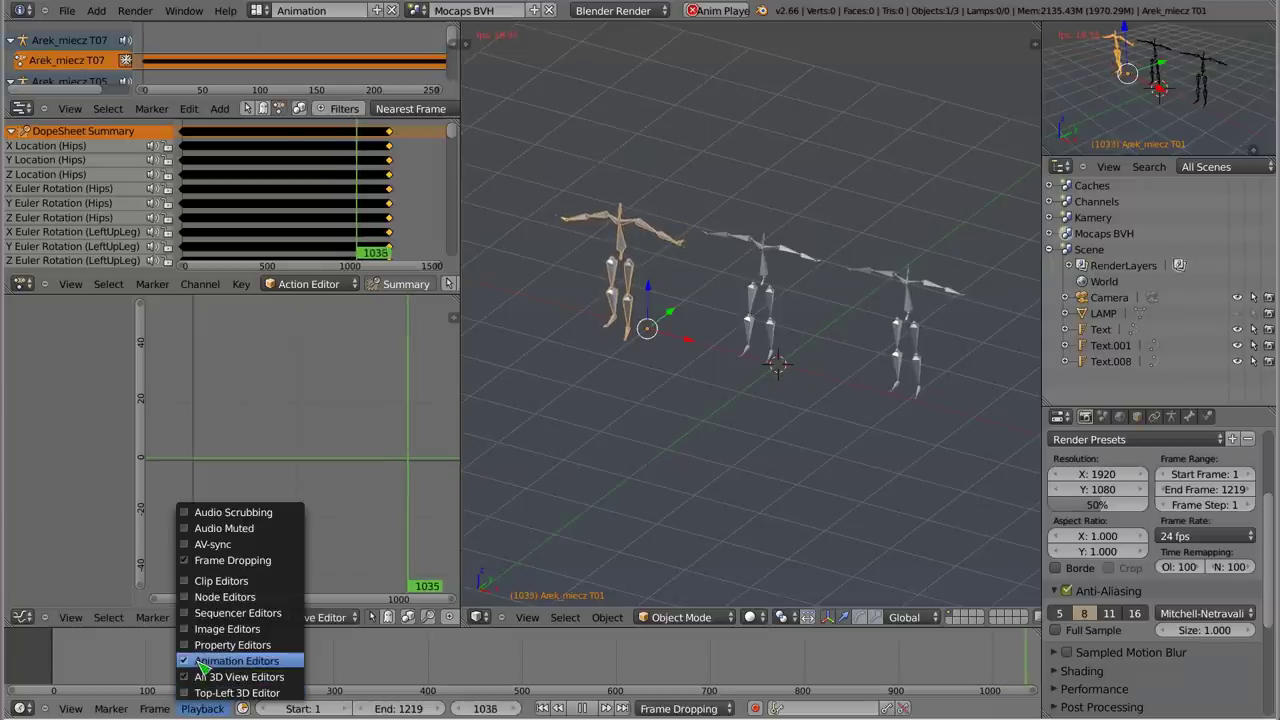
{"action": "left_click", "coordinate": [190, 662]}
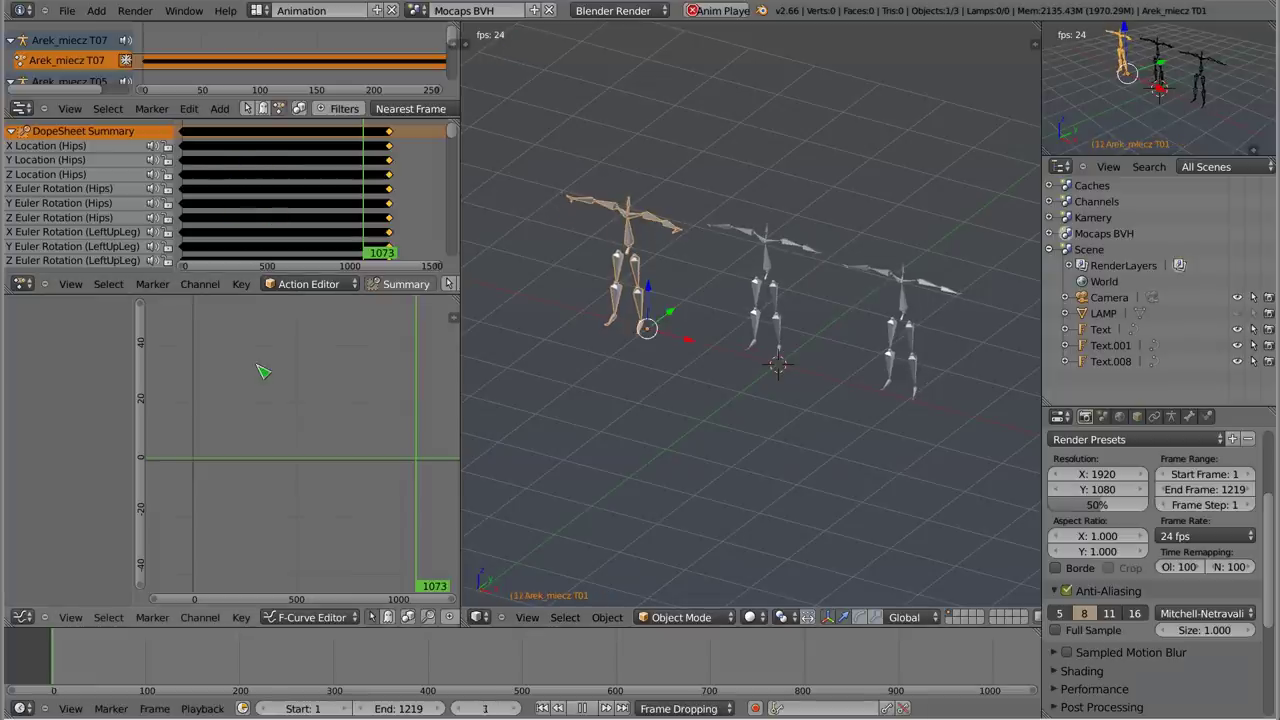
{"action": "left_click", "coordinate": [211, 389]}
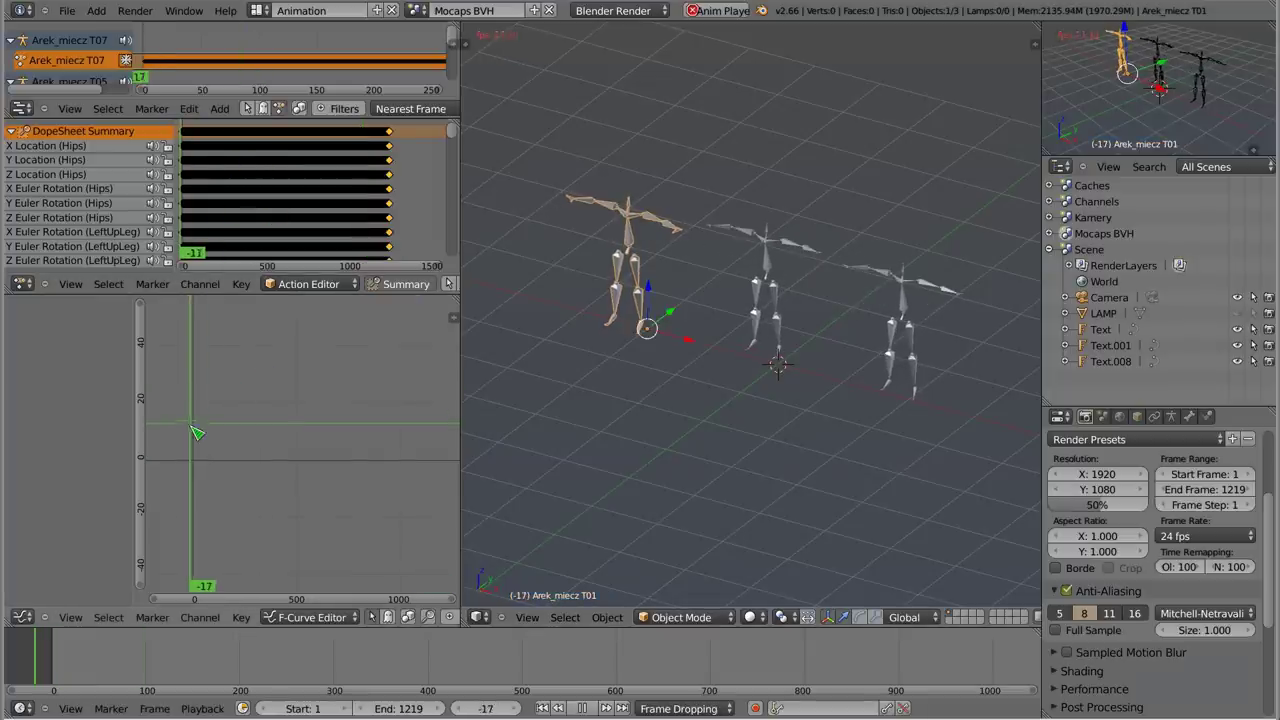
{"action": "mouse_move", "coordinate": [213, 418]}
{"action": "left_mouse_down"}
{"action": "mouse_move", "coordinate": [350, 432]}
{"action": "mouse_move", "coordinate": [196, 432]}
{"action": "left_mouse_up"}
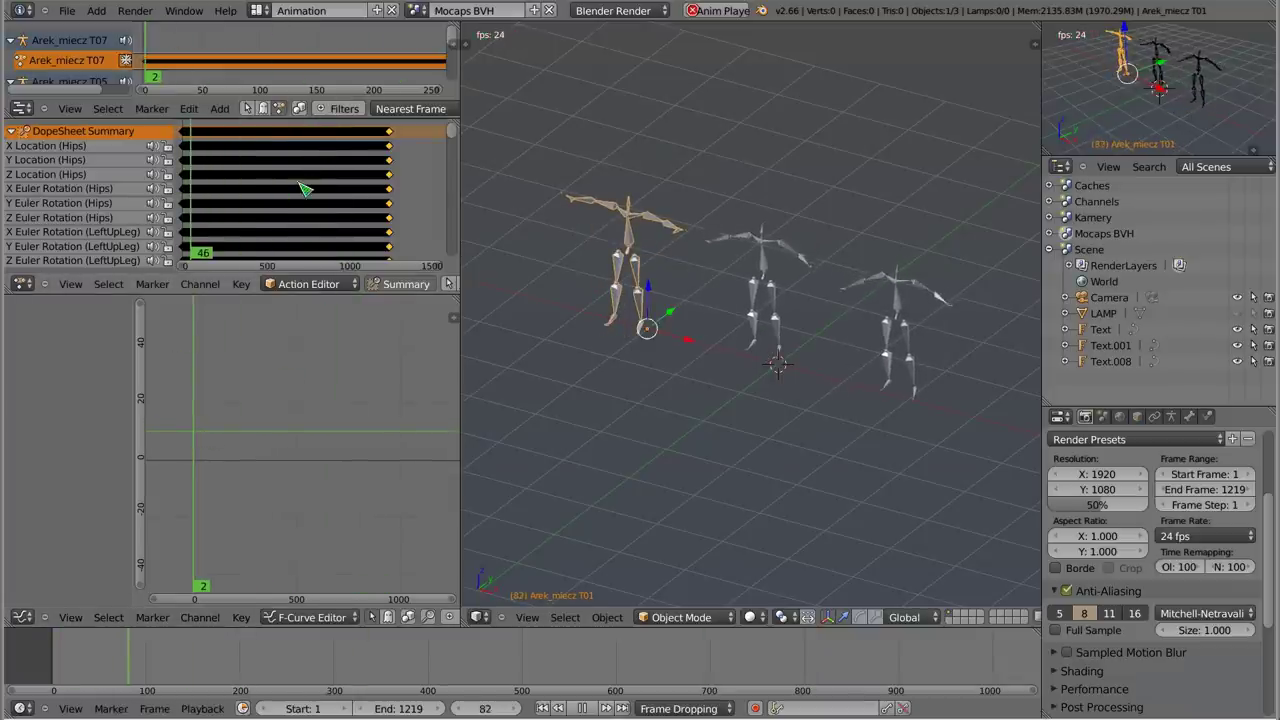
{"action": "middle_click_drag", "start_coordinate": [765, 345], "coordinate": [725, 283]}
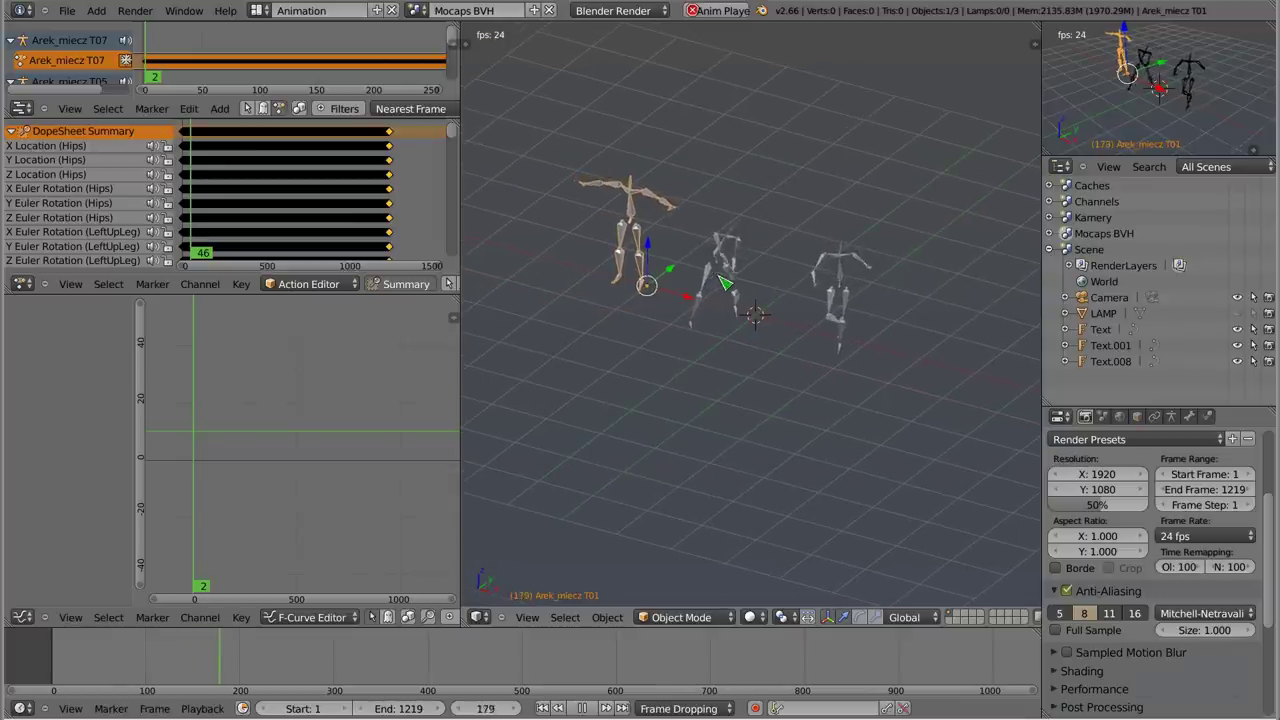
- Toggle All 3D View Editors off and back on, then merge the small 3D view into the Outliner
{"action": "left_click", "coordinate": [202, 708]}
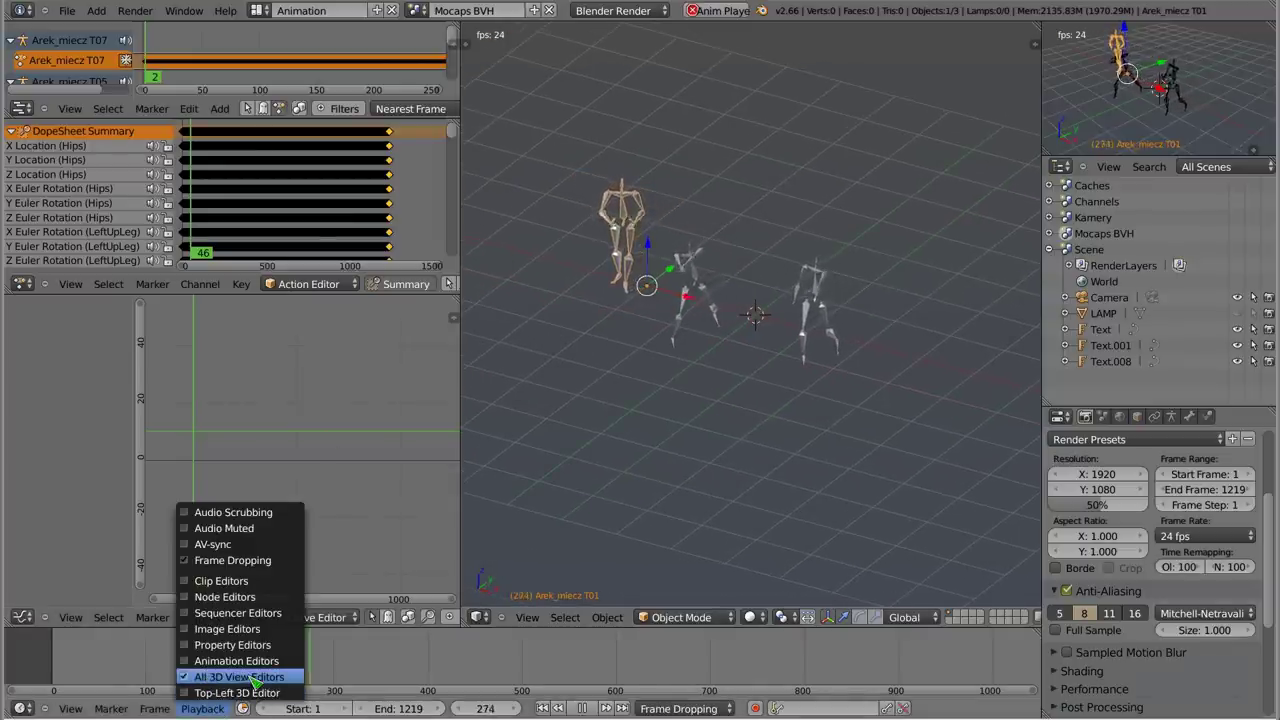
{"action": "left_click", "coordinate": [232, 680]}
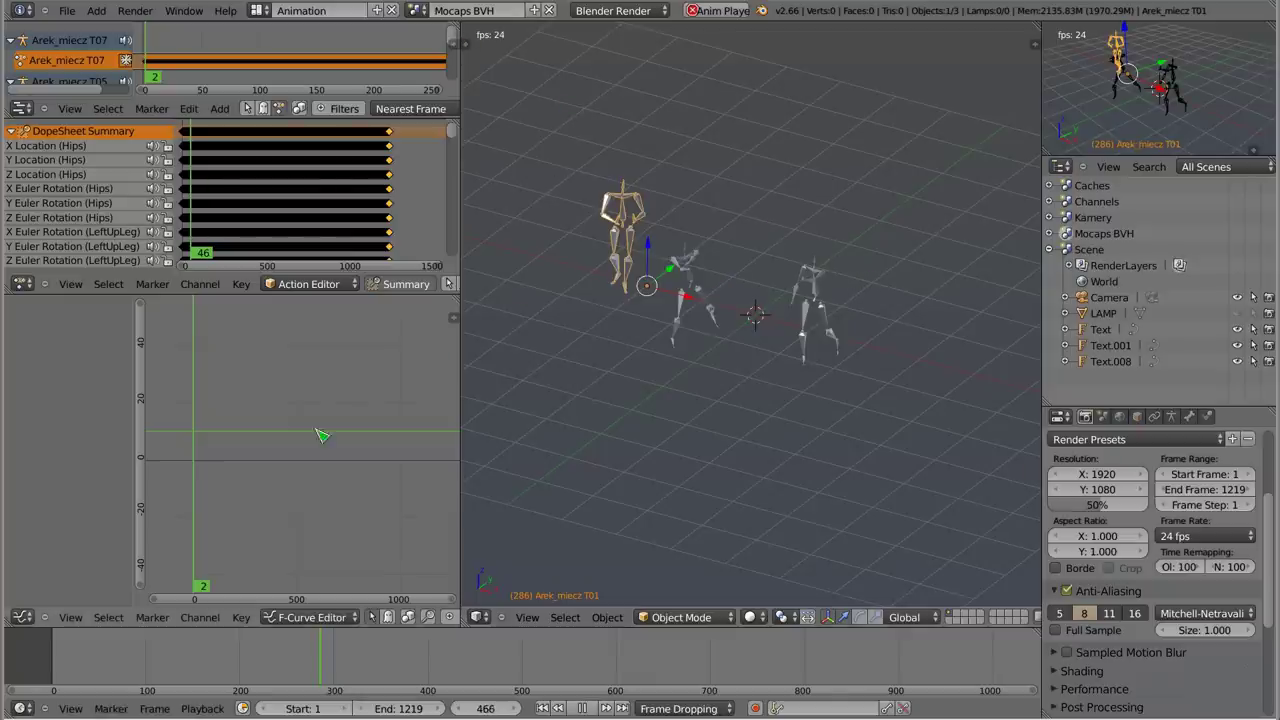
{"action": "left_click", "coordinate": [205, 708]}
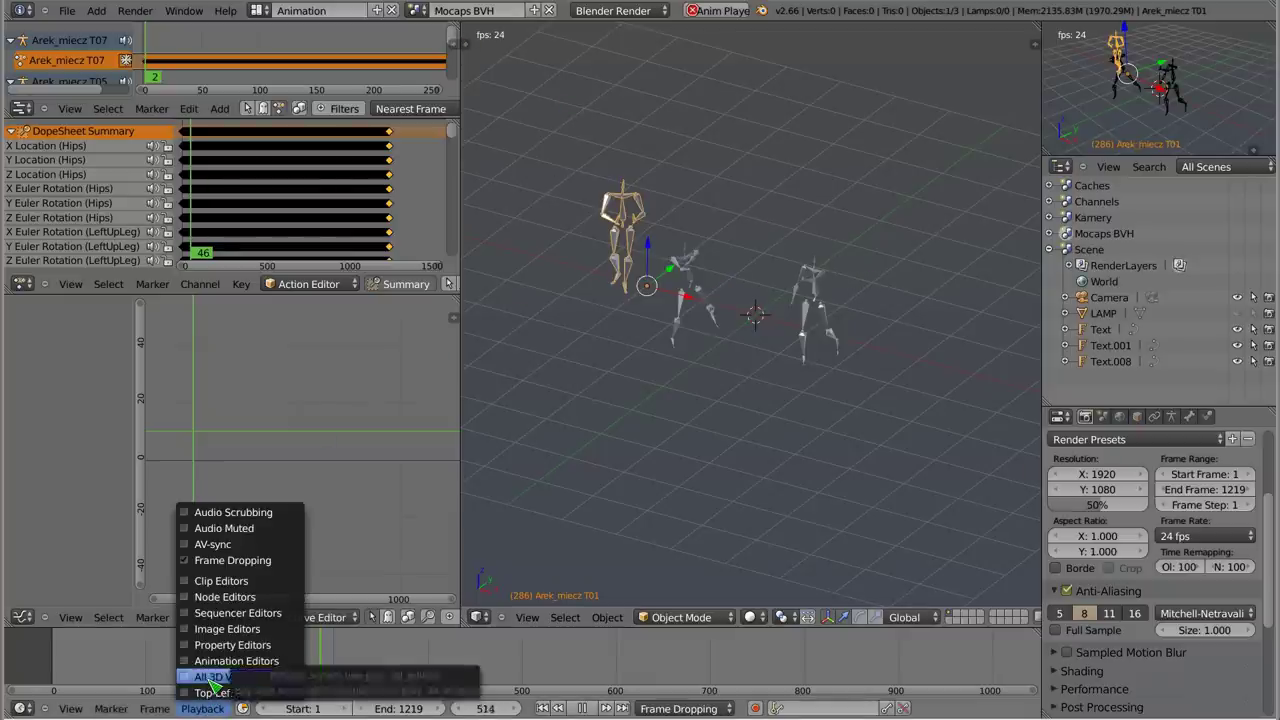
{"action": "left_click", "coordinate": [211, 678]}
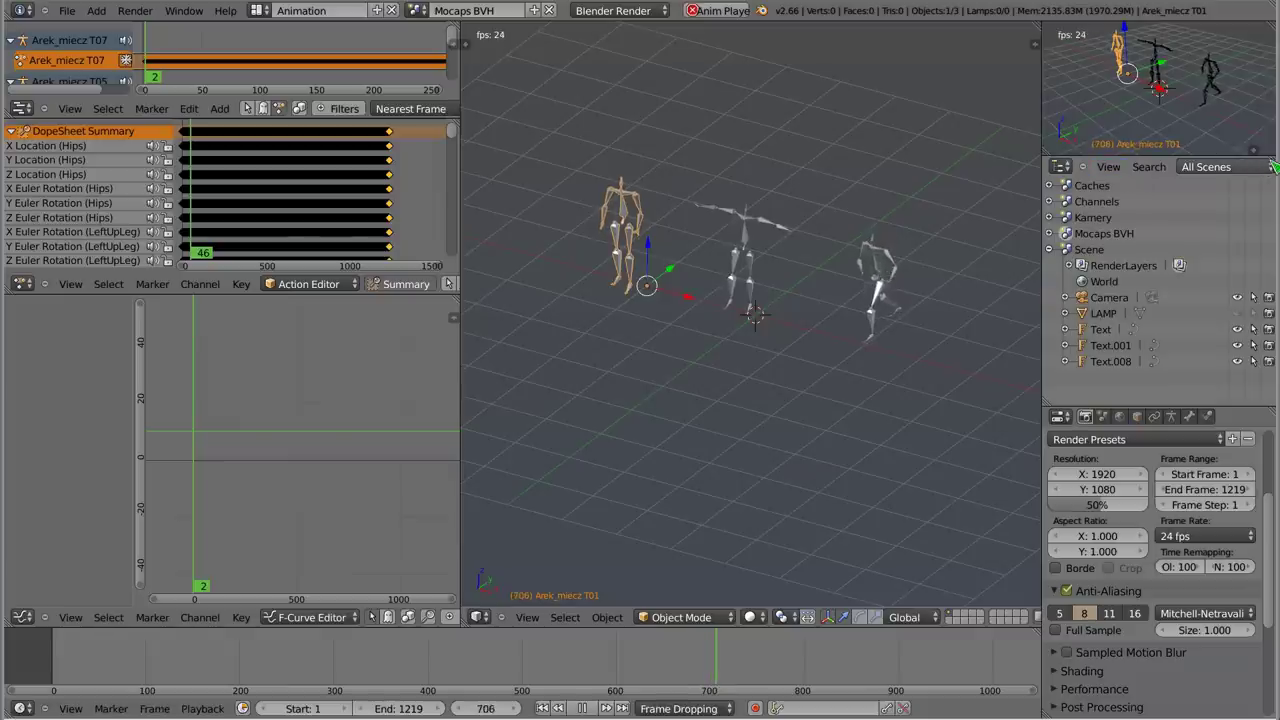
{"action": "left_click_drag", "start_coordinate": [1272, 166], "coordinate": [1271, 147]}
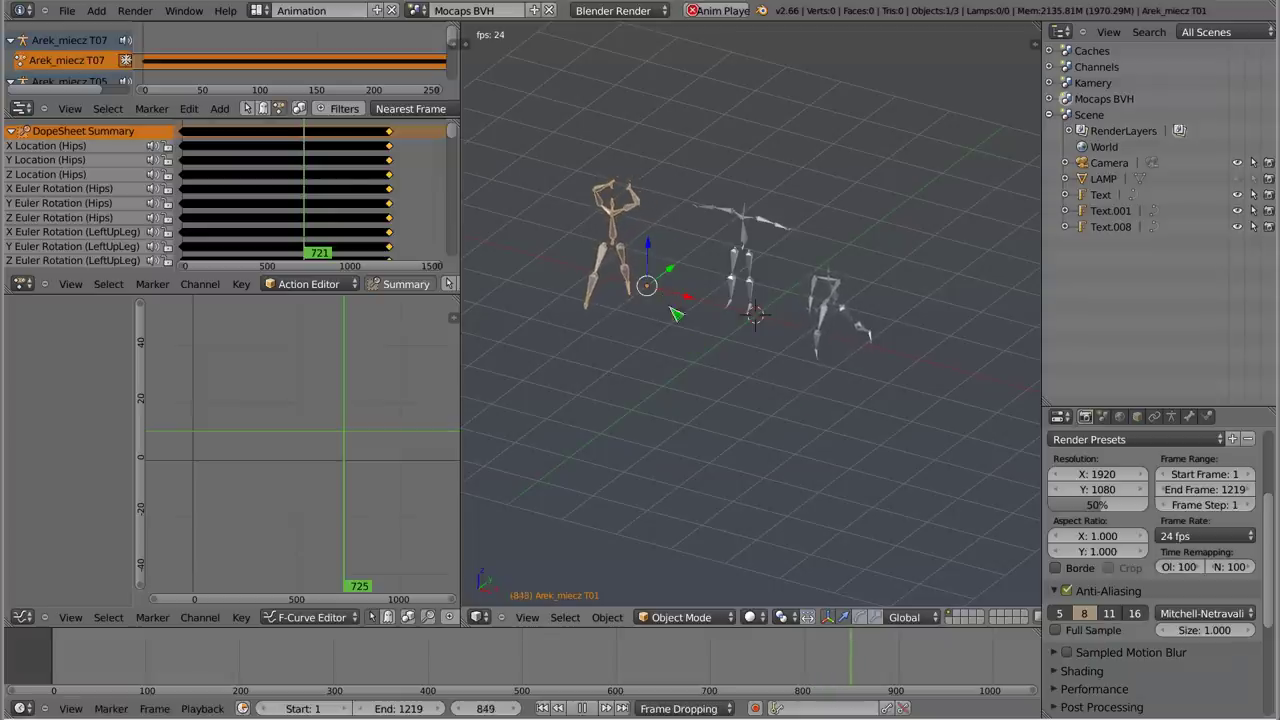
- Set the frame rate to 30 fps and select armatures Arek_miecz T05 and T07
{"action": "left_click", "coordinate": [1203, 536]}
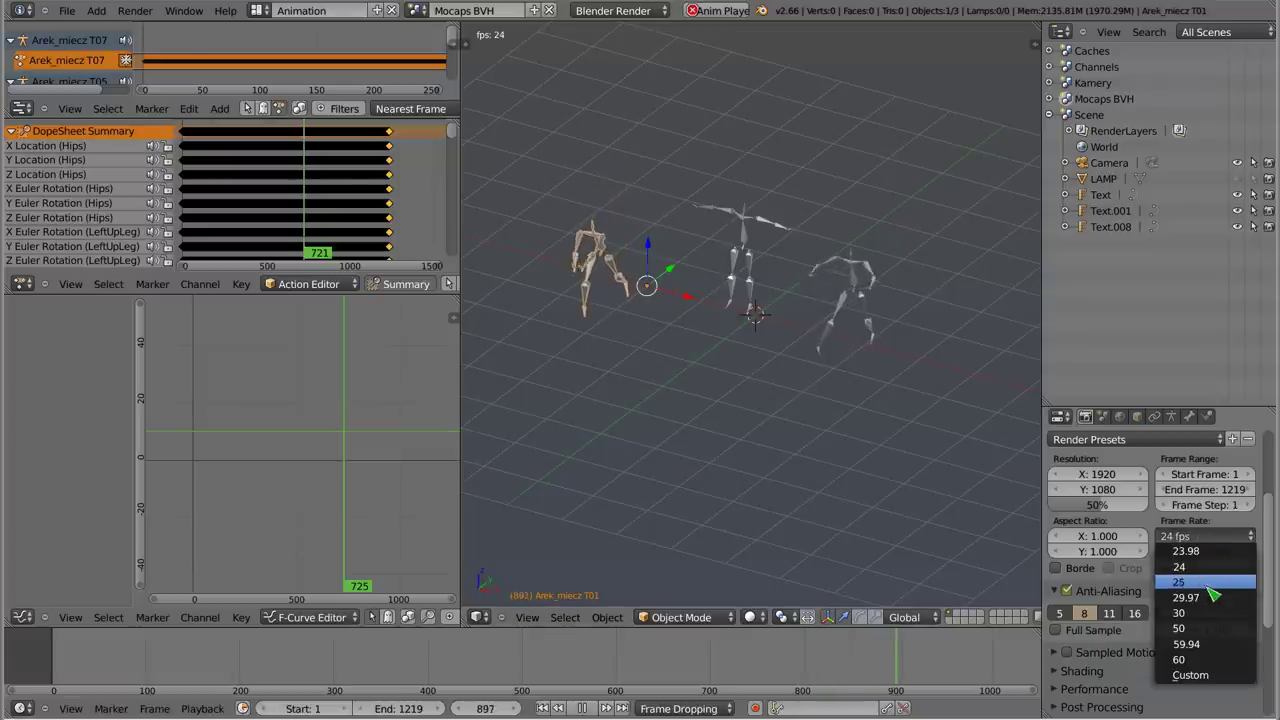
{"action": "left_click", "coordinate": [1214, 614]}
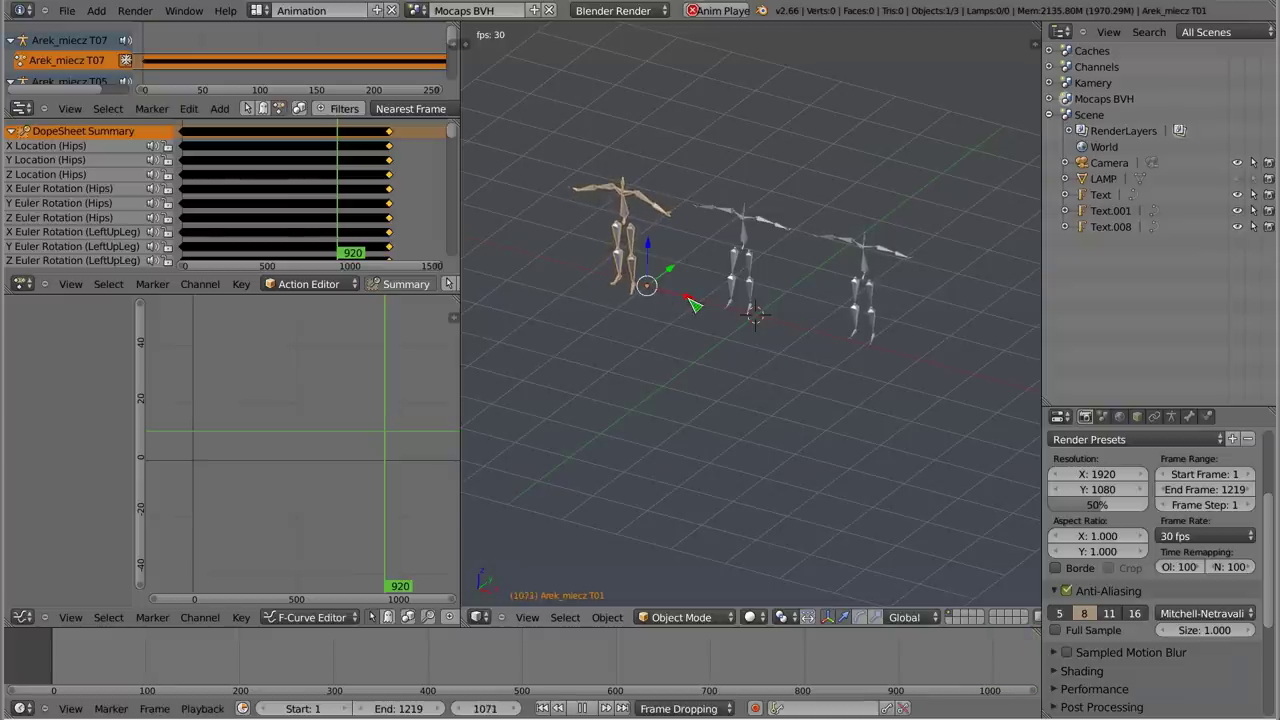
{"action": "right_click", "coordinate": [738, 258]}
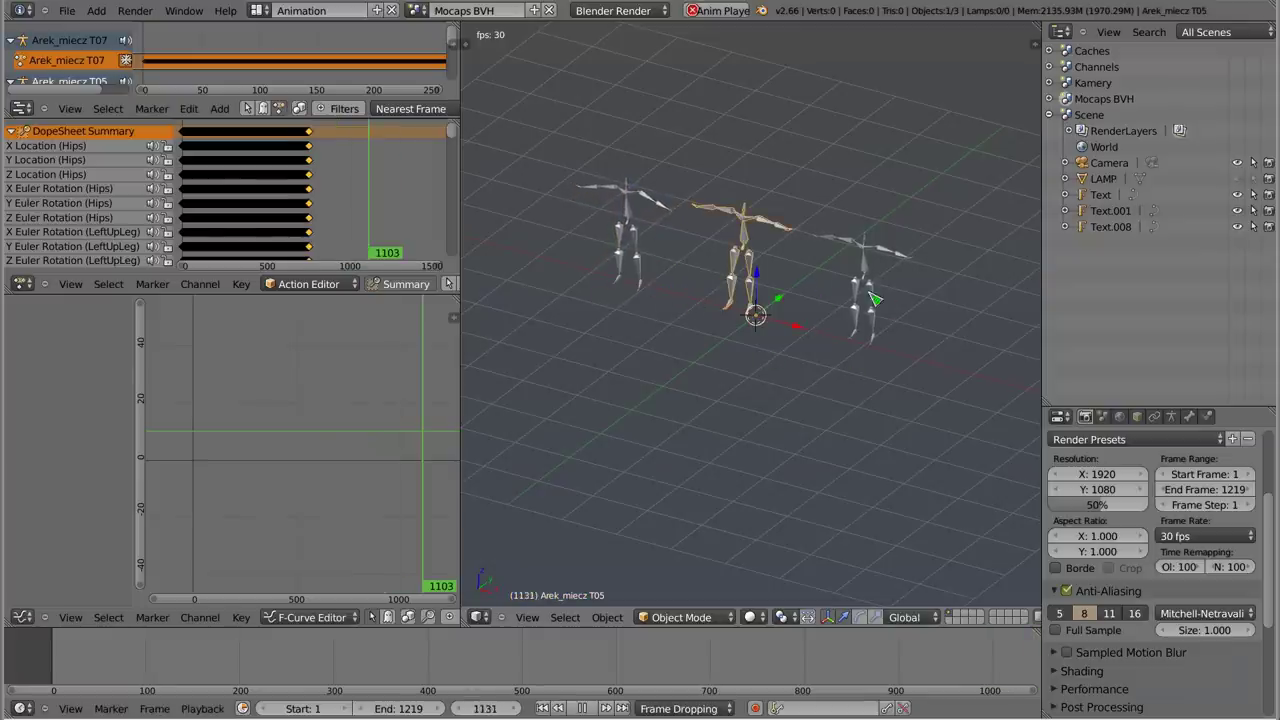
{"action": "right_click", "coordinate": [873, 297]}
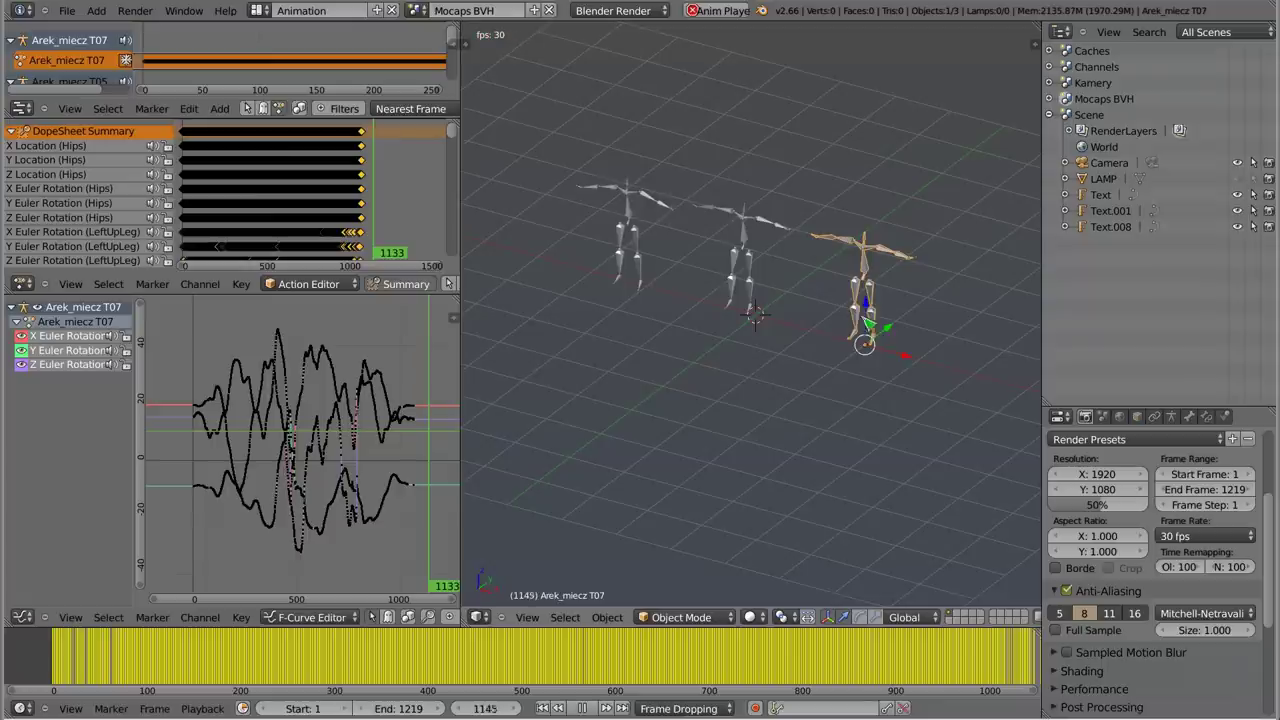
- Change the frame rate to 60 fps, then to a custom 120 fps
{"action": "left_click", "coordinate": [1197, 538]}
{"action": "left_click", "coordinate": [1206, 660]}
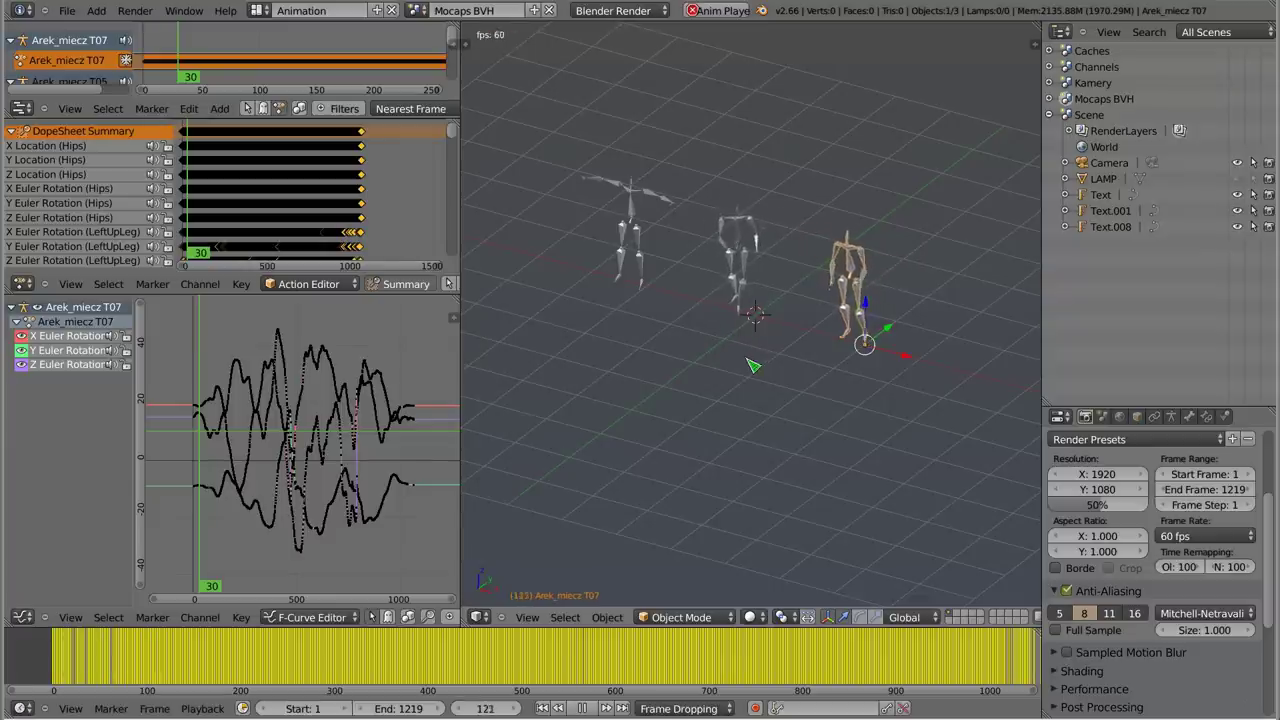
{"action": "left_click", "coordinate": [1195, 537]}
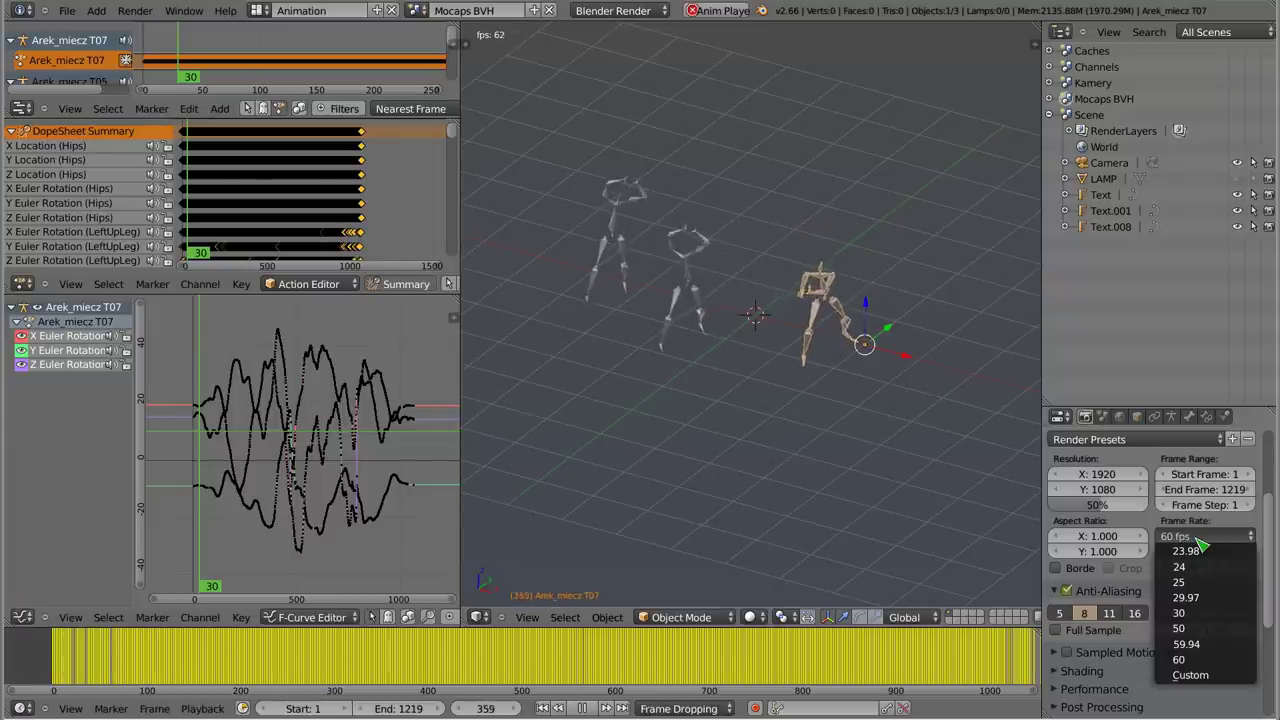
{"action": "left_click", "coordinate": [1210, 677]}
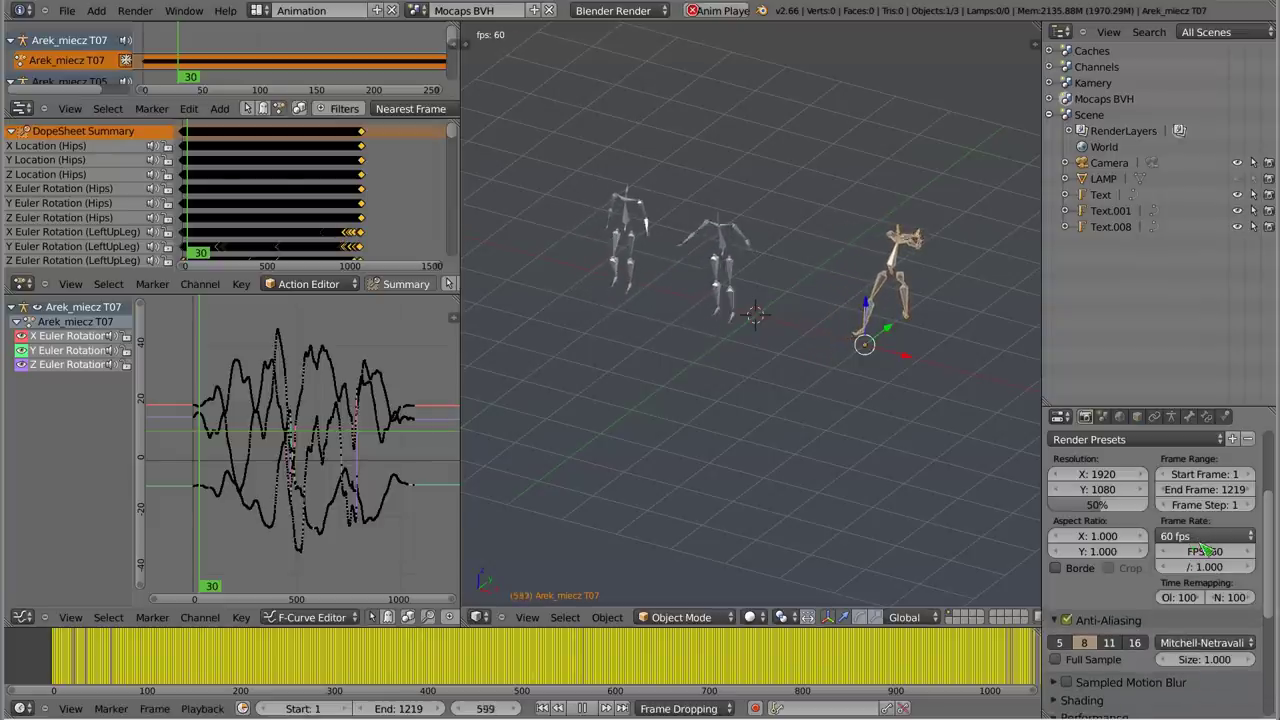
{"action": "left_click_drag", "start_coordinate": [1205, 551], "coordinate": [1240, 551]}
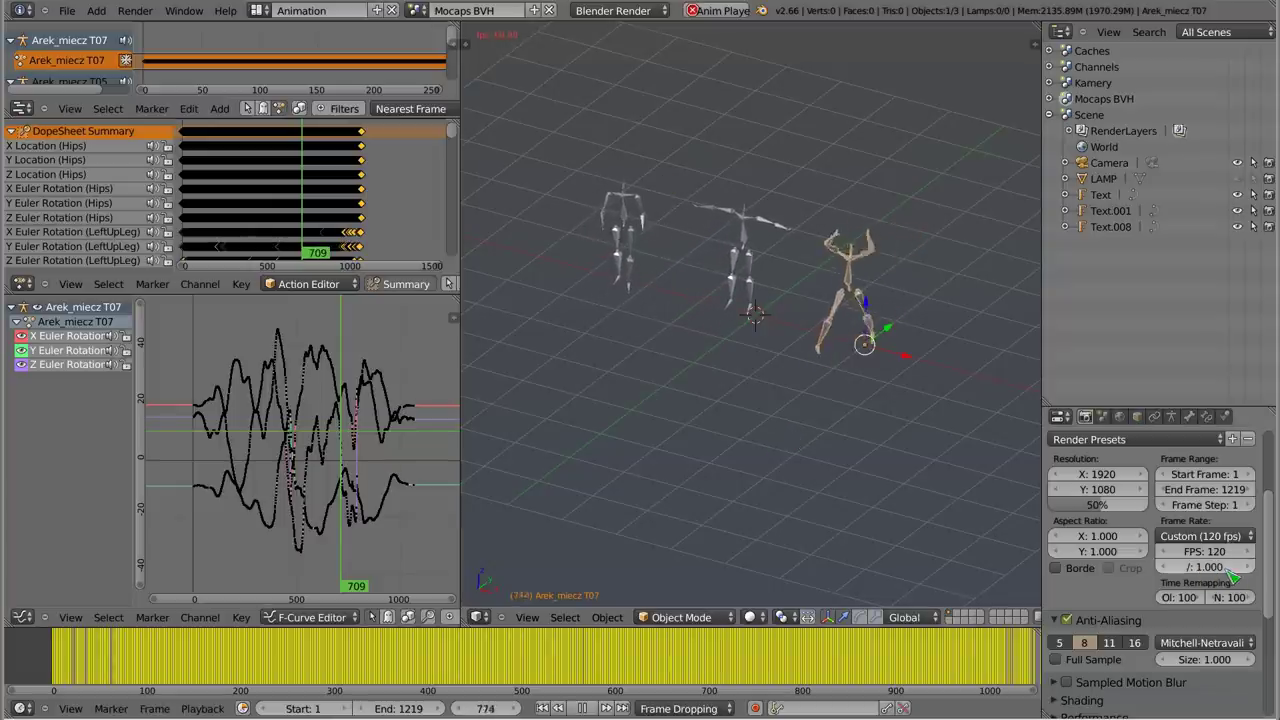
- Lower the frame rate base to 0.600 (effective 200 fps) and bring up the Playback options
{"action": "left_click", "coordinate": [1168, 568]}
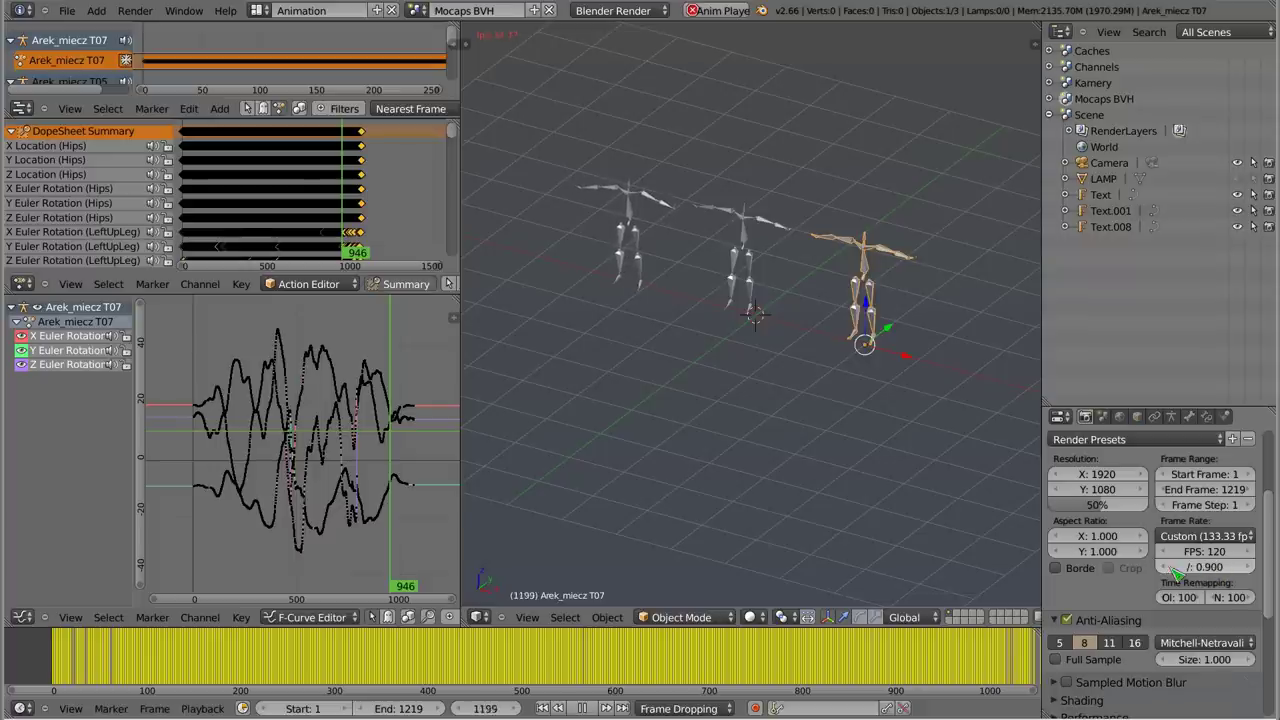
{"action": "left_click", "coordinate": [1171, 567]}
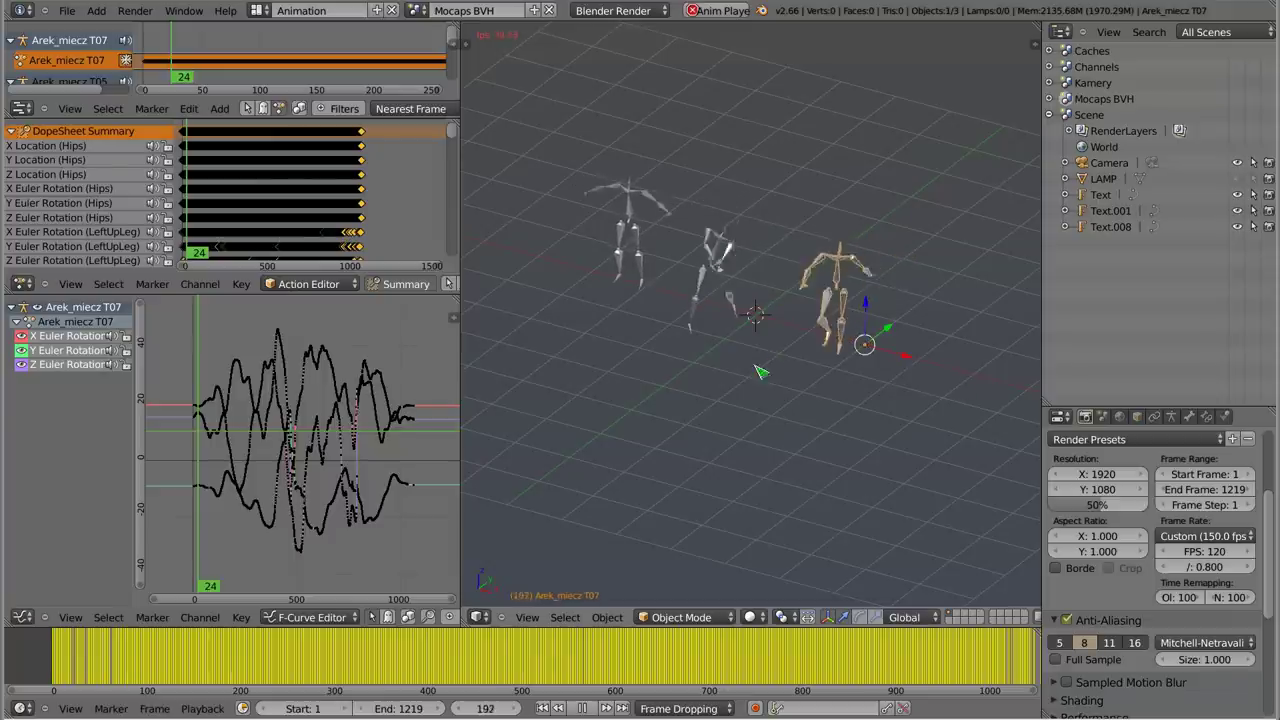
{"action": "left_click", "coordinate": [1163, 566]}
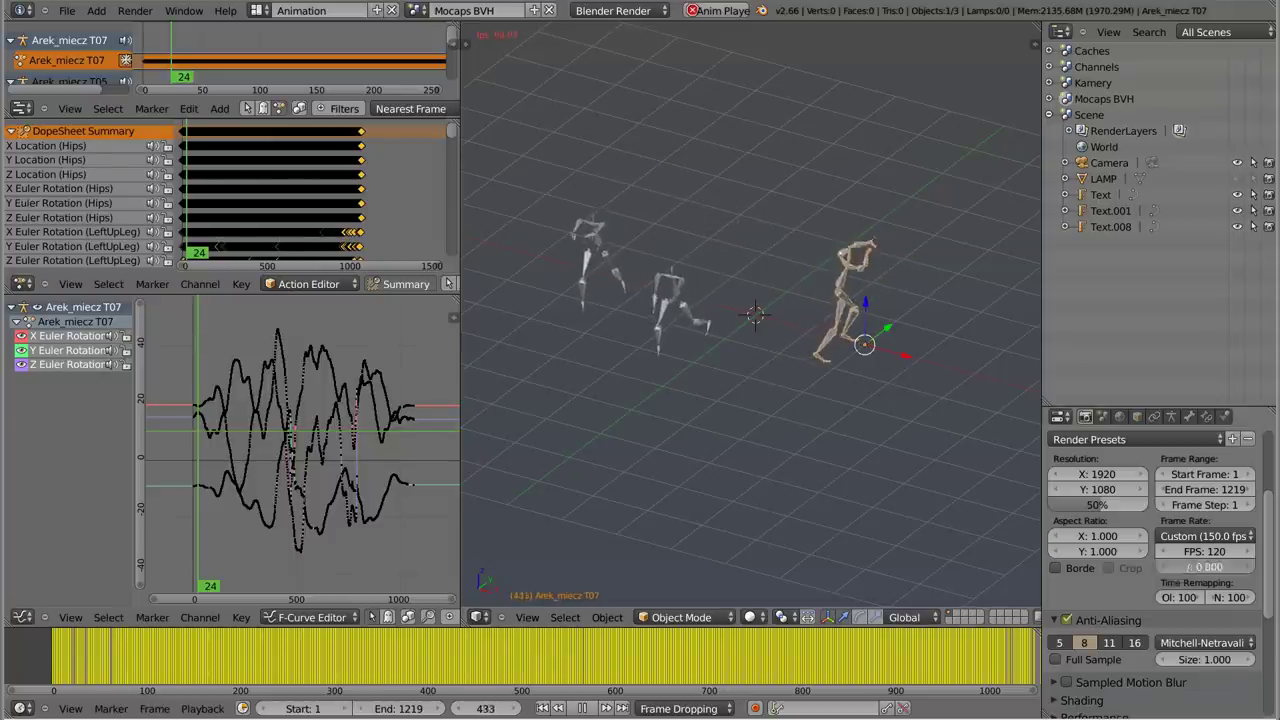
{"action": "left_click", "coordinate": [1163, 566]}
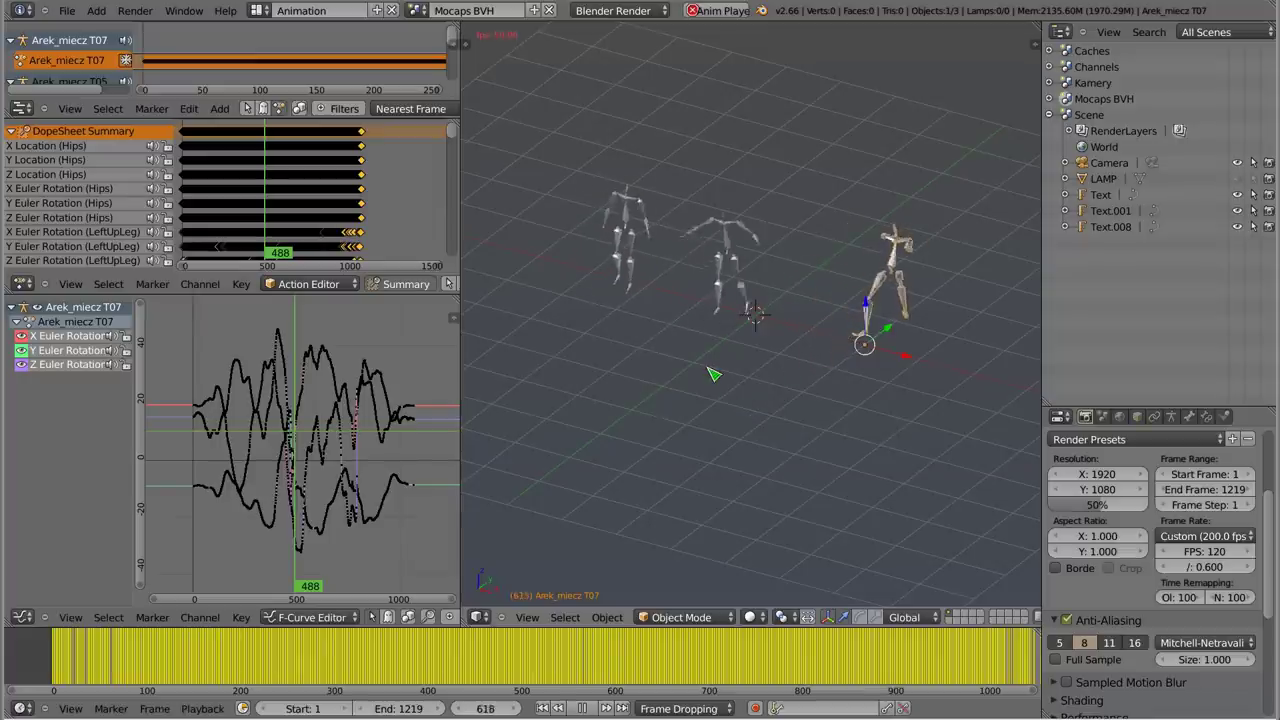
{"action": "left_click", "coordinate": [203, 708]}
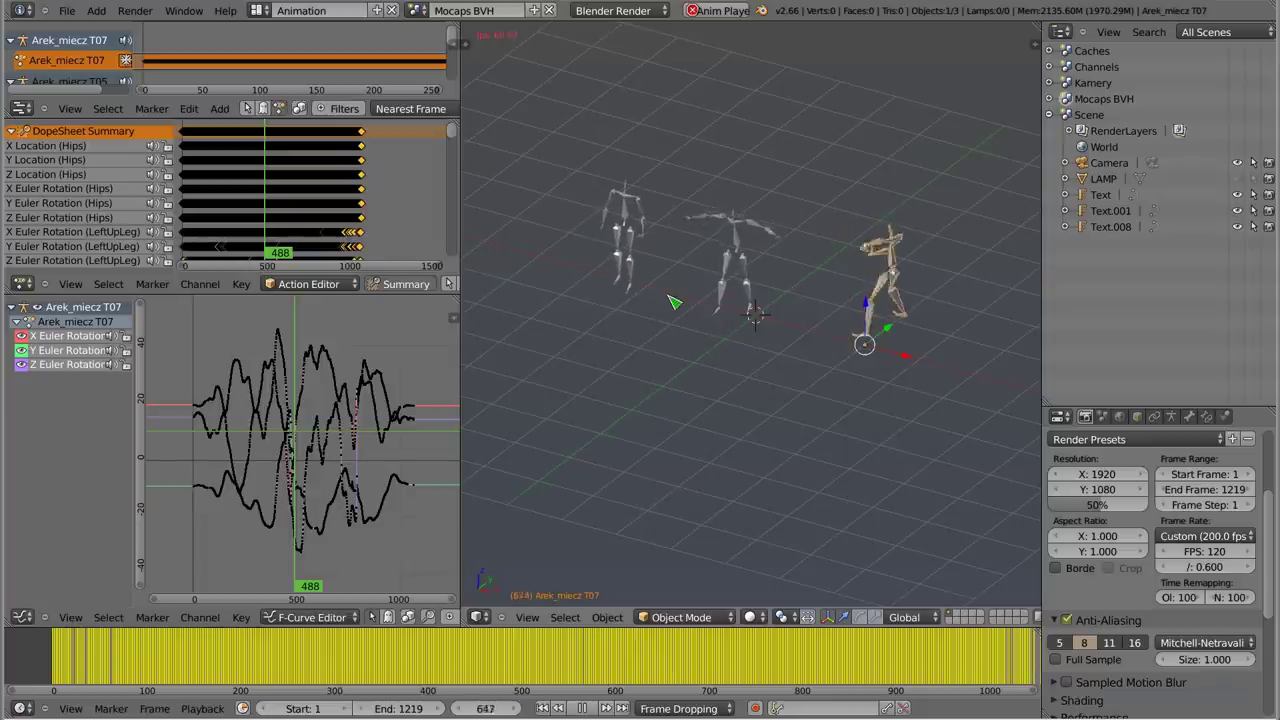
- Try the AV-sync and Frame Dropping sync modes, settle on No Sync, then stop playback at frame 3
{"action": "left_click", "coordinate": [722, 707]}
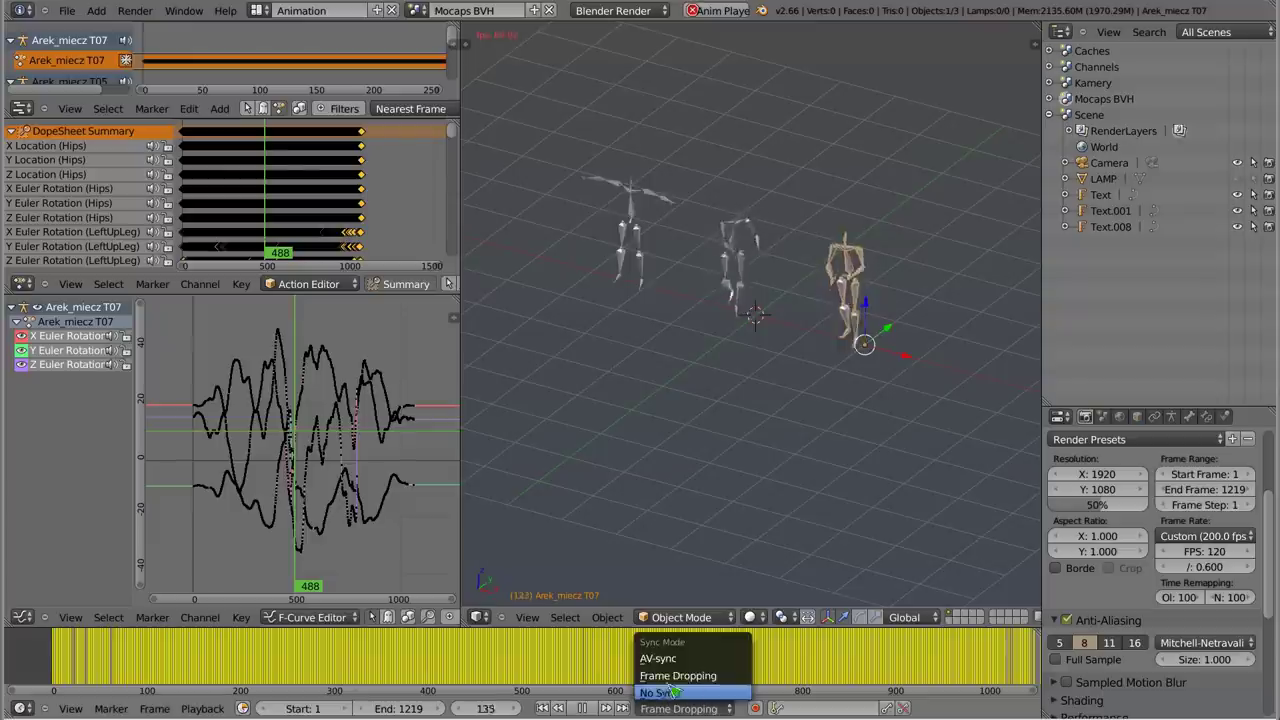
{"action": "left_click", "coordinate": [660, 658]}
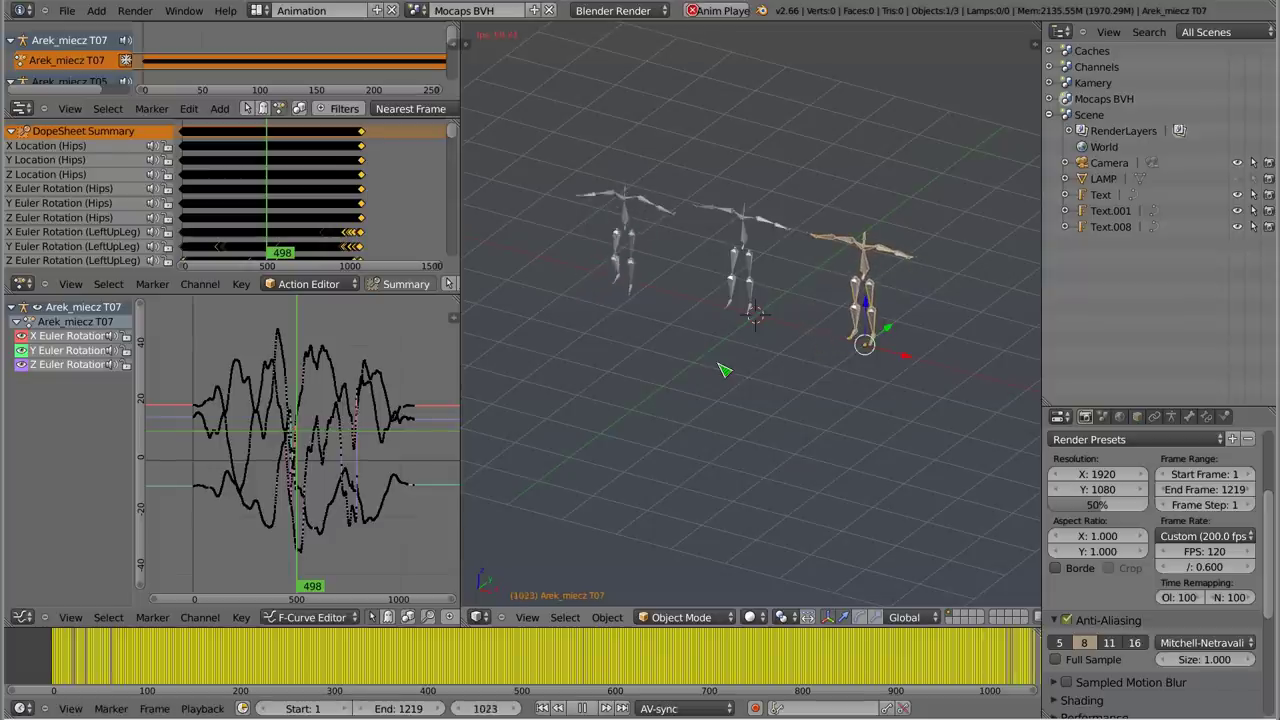
{"action": "left_click", "coordinate": [688, 709]}
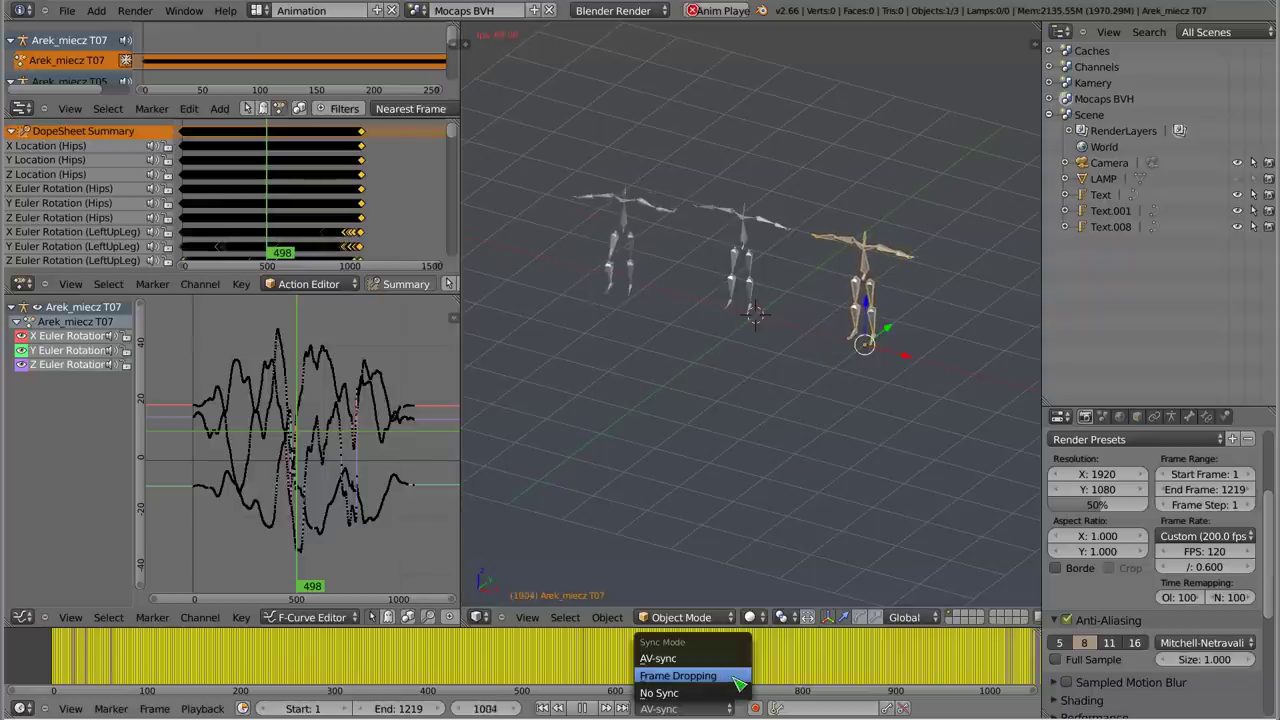
{"action": "left_click", "coordinate": [740, 684]}
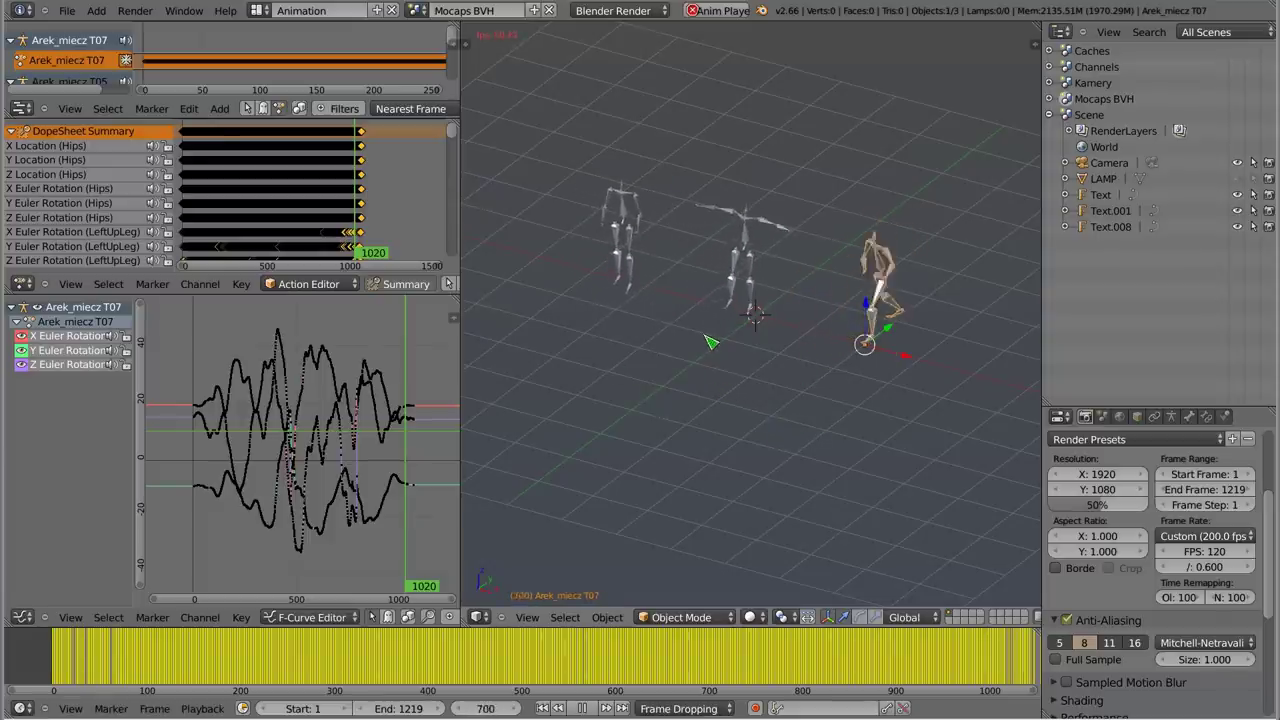
{"action": "left_click", "coordinate": [679, 708]}
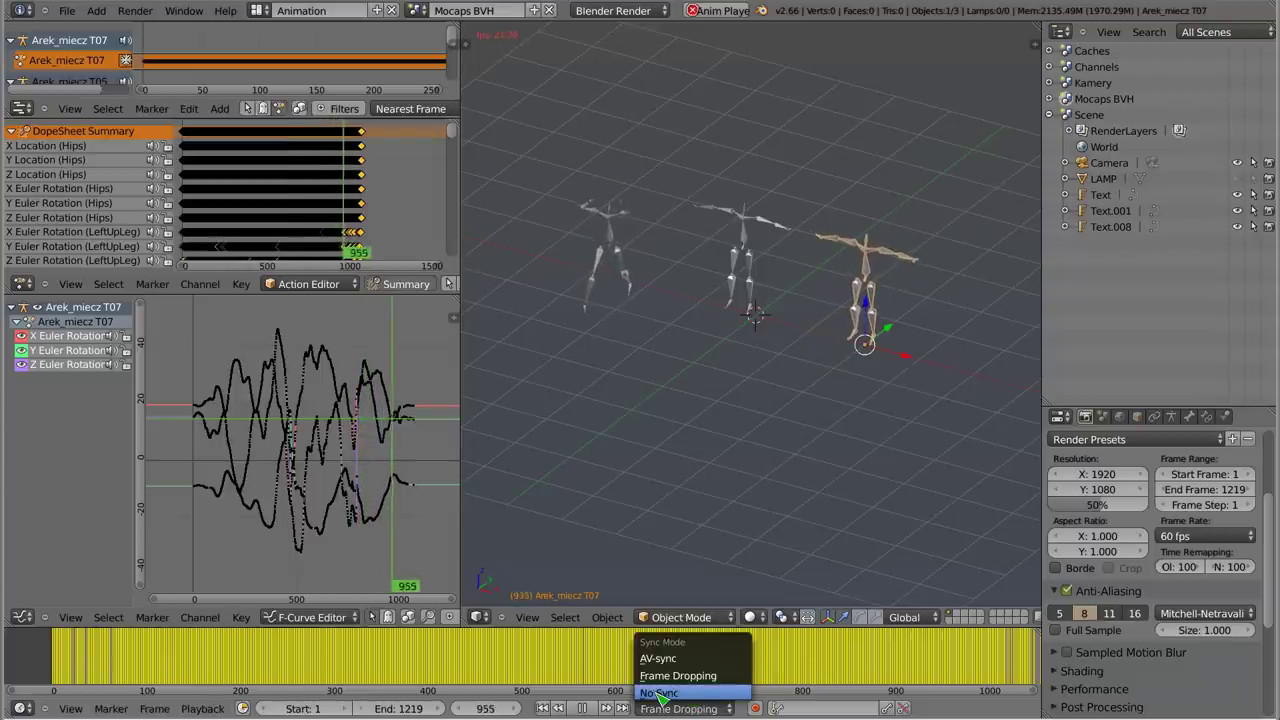
{"action": "left_click", "coordinate": [658, 693]}
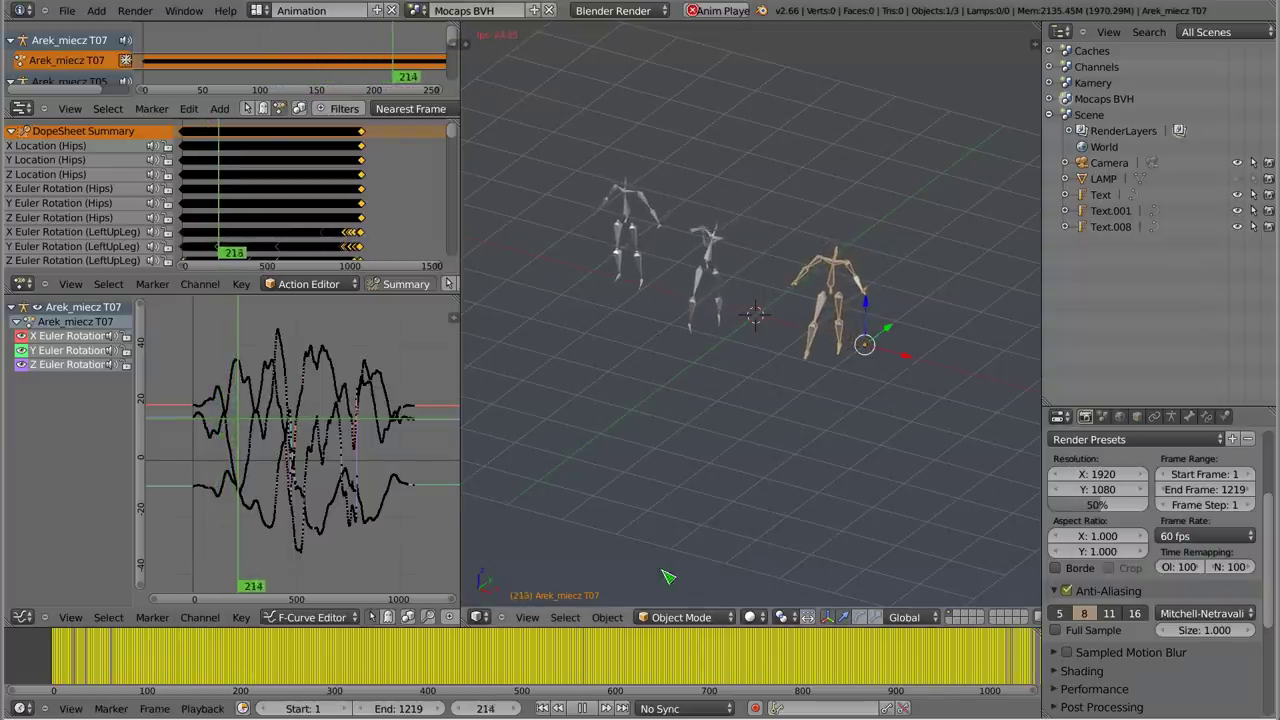
{"action": "key", "text": "Escape"}
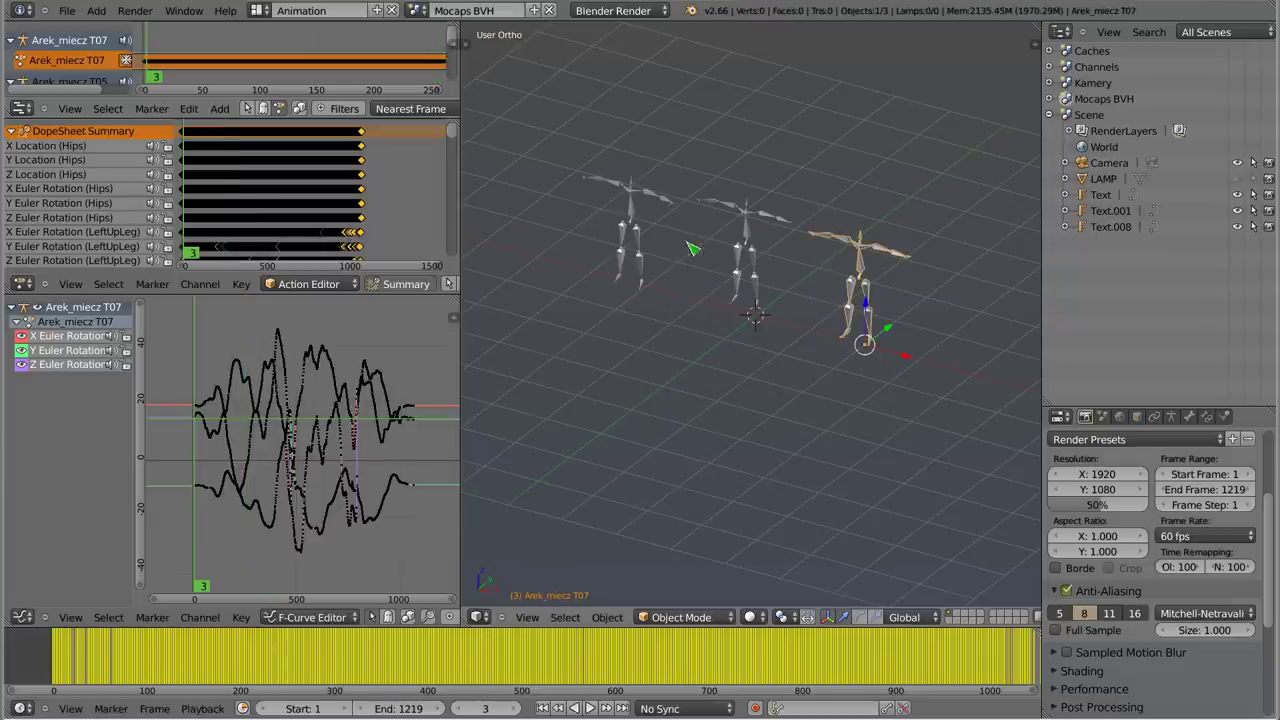
- View the main Scene's text list from the front, zoomed in, then switch to the Caches scene
{"action": "left_click", "coordinate": [416, 10]}
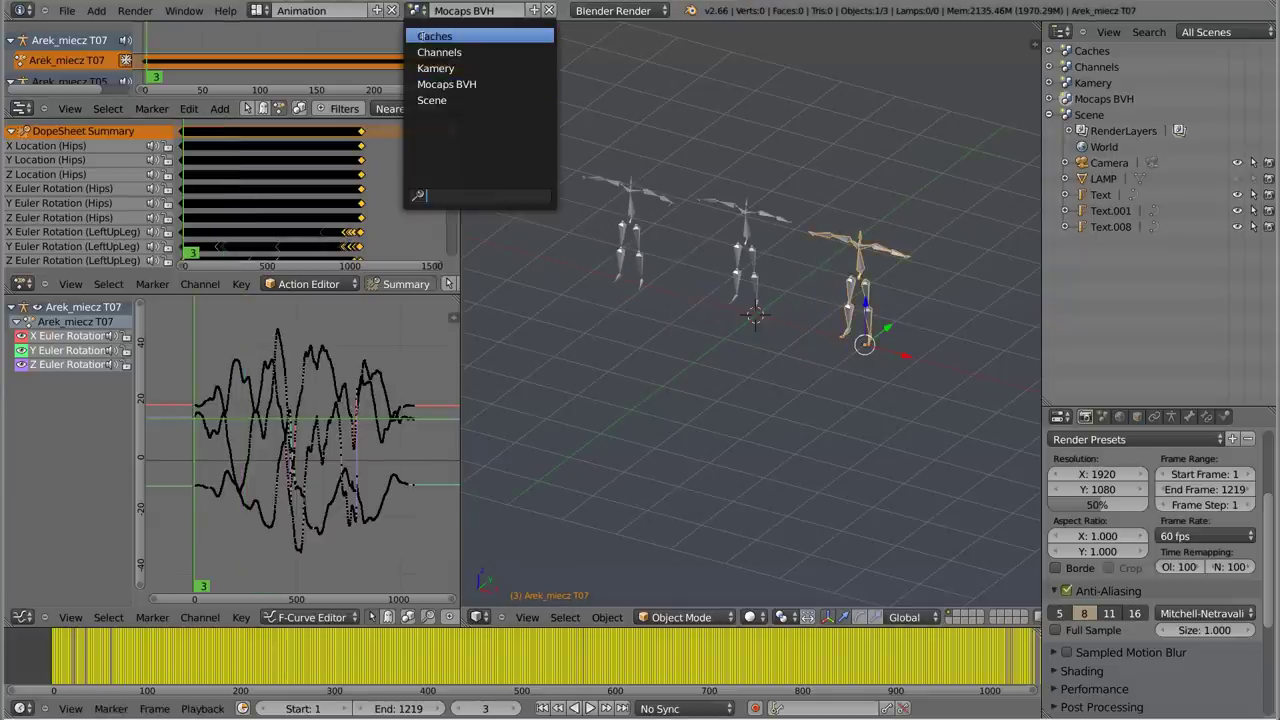
{"action": "left_click", "coordinate": [432, 100]}
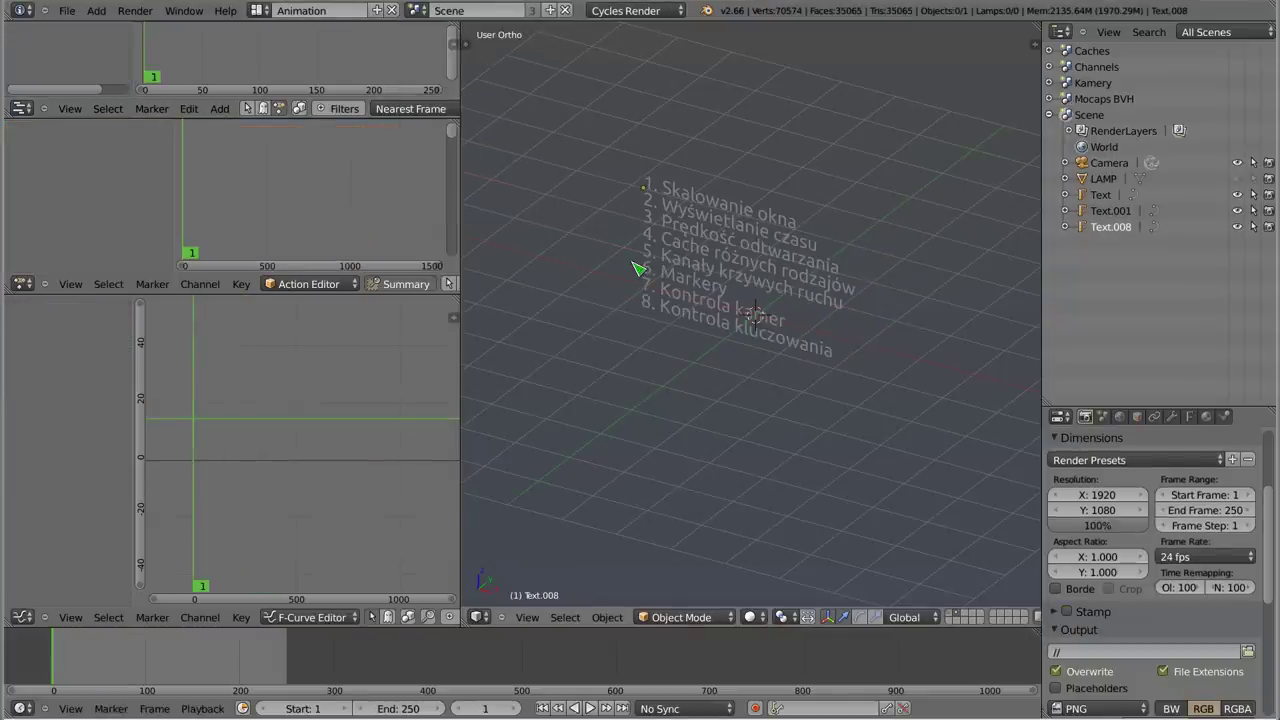
{"action": "key", "text": "KP_1"}
{"action": "key", "text": "KP_Decimal"}
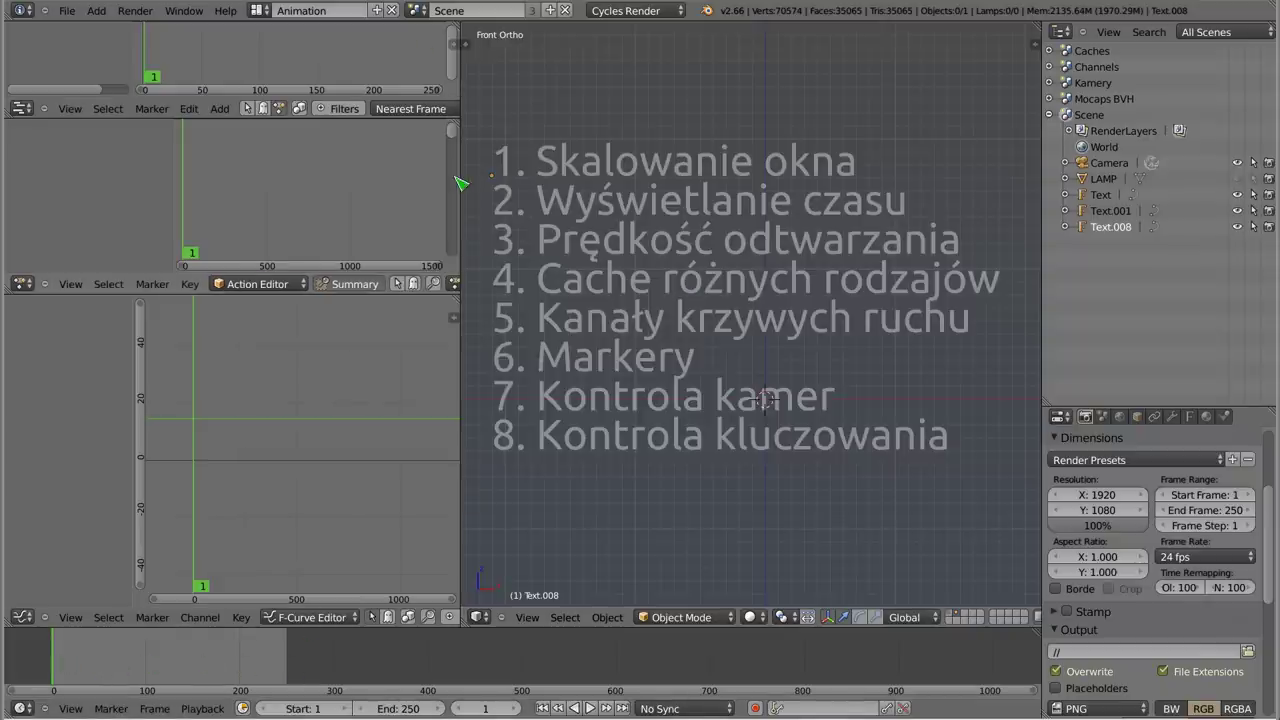
{"action": "left_click", "coordinate": [417, 10]}
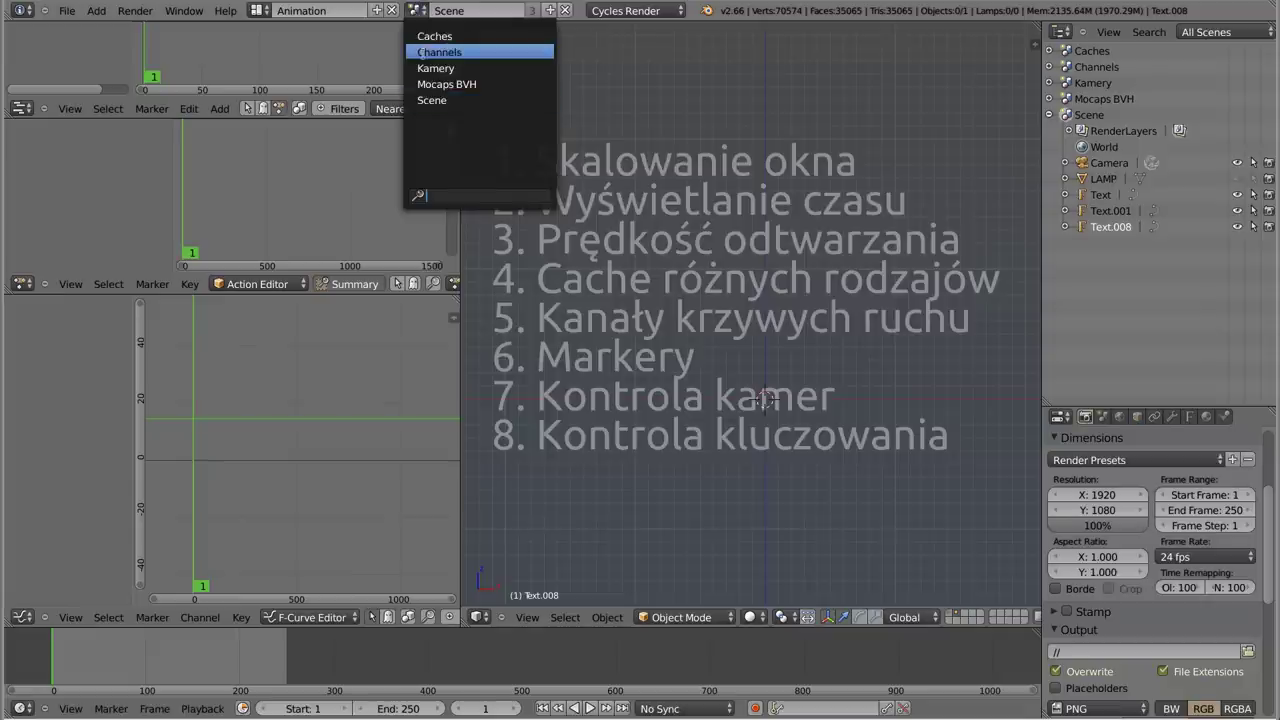
{"action": "left_click", "coordinate": [432, 36]}
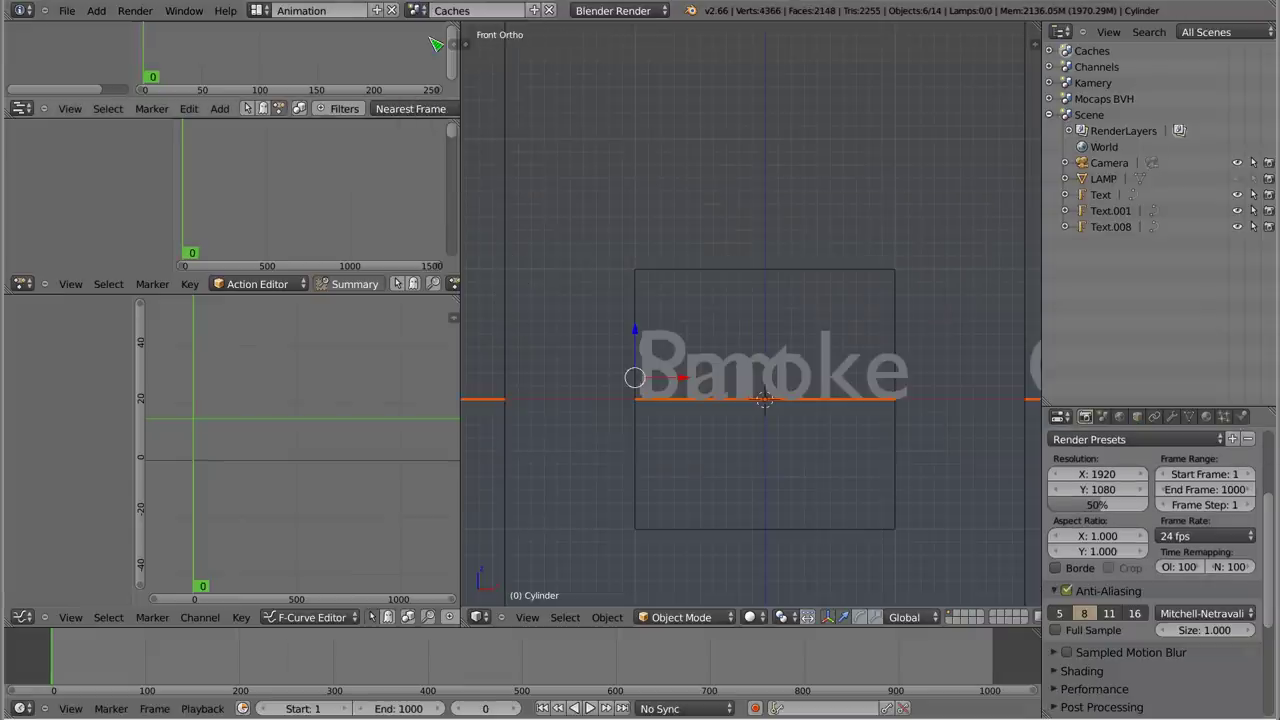
- Switch to the Default layout, orbit slightly and select the plane next to the cylinder
{"action": "left_click", "coordinate": [258, 10]}
{"action": "left_click", "coordinate": [290, 97]}
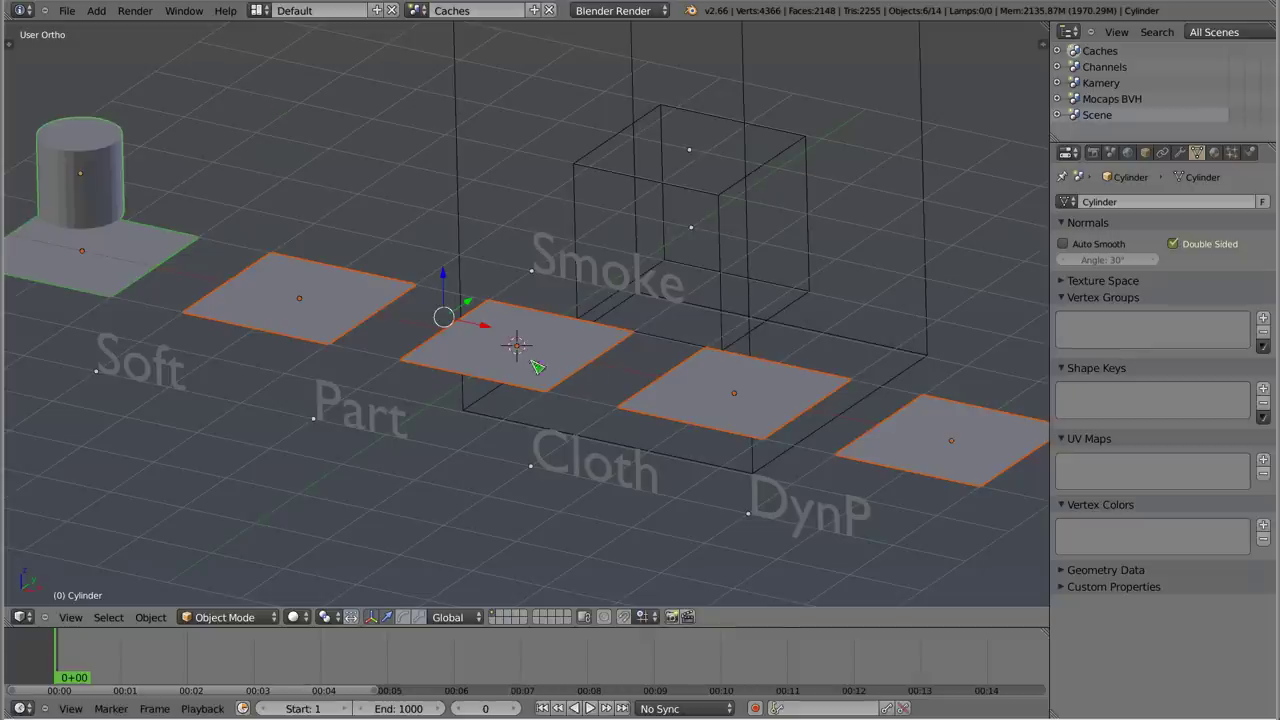
{"action": "scroll", "coordinate": [536, 366], "scroll_direction": "down", "scroll_amount": 3}
{"action": "middle_click_drag", "start_coordinate": [484, 274], "coordinate": [490, 276]}
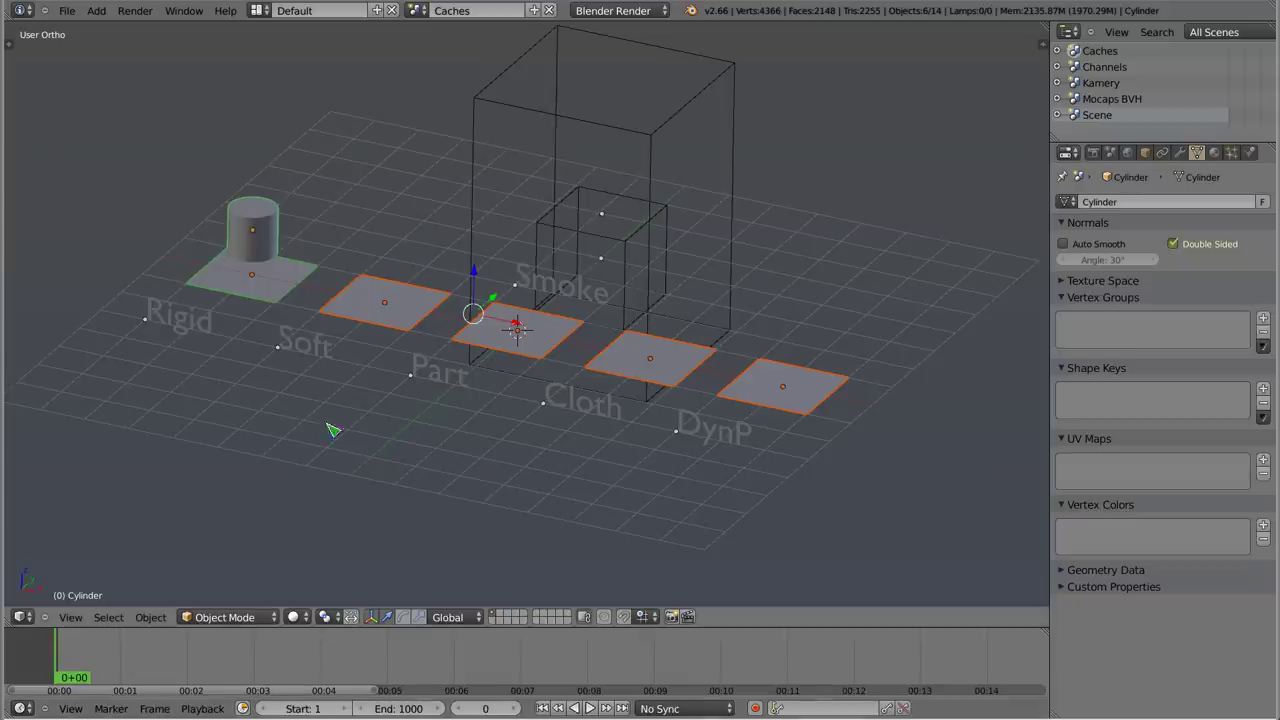
{"action": "right_click", "coordinate": [386, 305]}
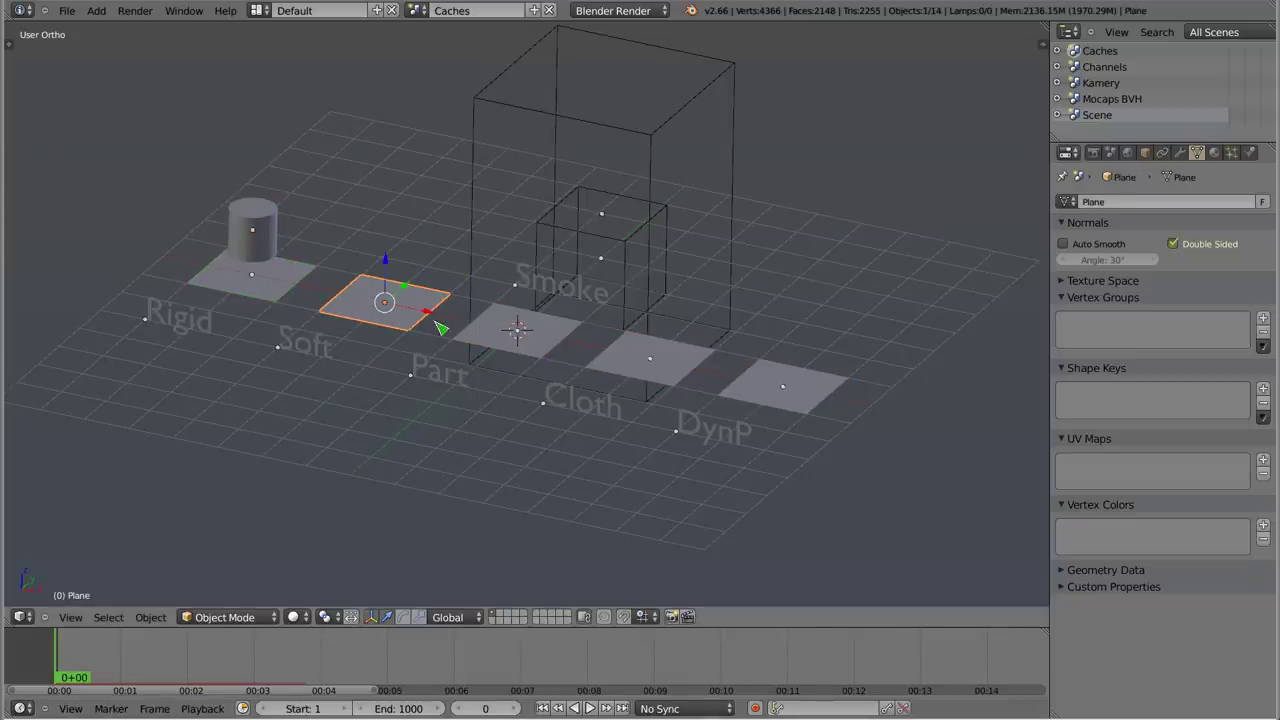
- Show frame numbers on the timeline with Ctrl+T, scrub the first frames, and briefly play the animation
{"action": "scroll", "coordinate": [145, 662], "scroll_direction": "down", "scroll_amount": 2}
{"action": "key", "text": "ctrl+t"}
{"action": "scroll", "coordinate": [150, 660], "scroll_direction": "down", "scroll_amount": 1}
{"action": "scroll", "coordinate": [140, 658], "scroll_direction": "down", "scroll_amount": 1}
{"action": "scroll", "coordinate": [128, 655], "scroll_direction": "down", "scroll_amount": 2}
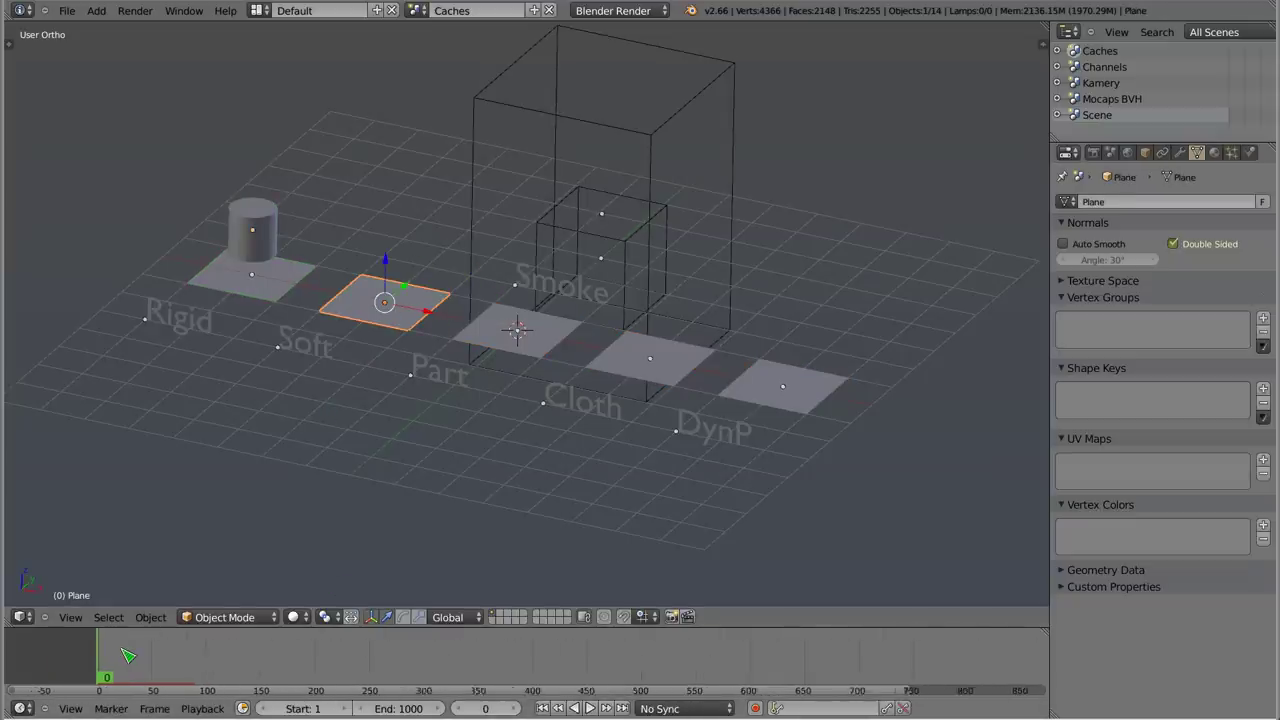
{"action": "scroll", "coordinate": [128, 655], "scroll_direction": "down", "scroll_amount": 1}
{"action": "middle_click_drag", "start_coordinate": [309, 666], "coordinate": [288, 658]}
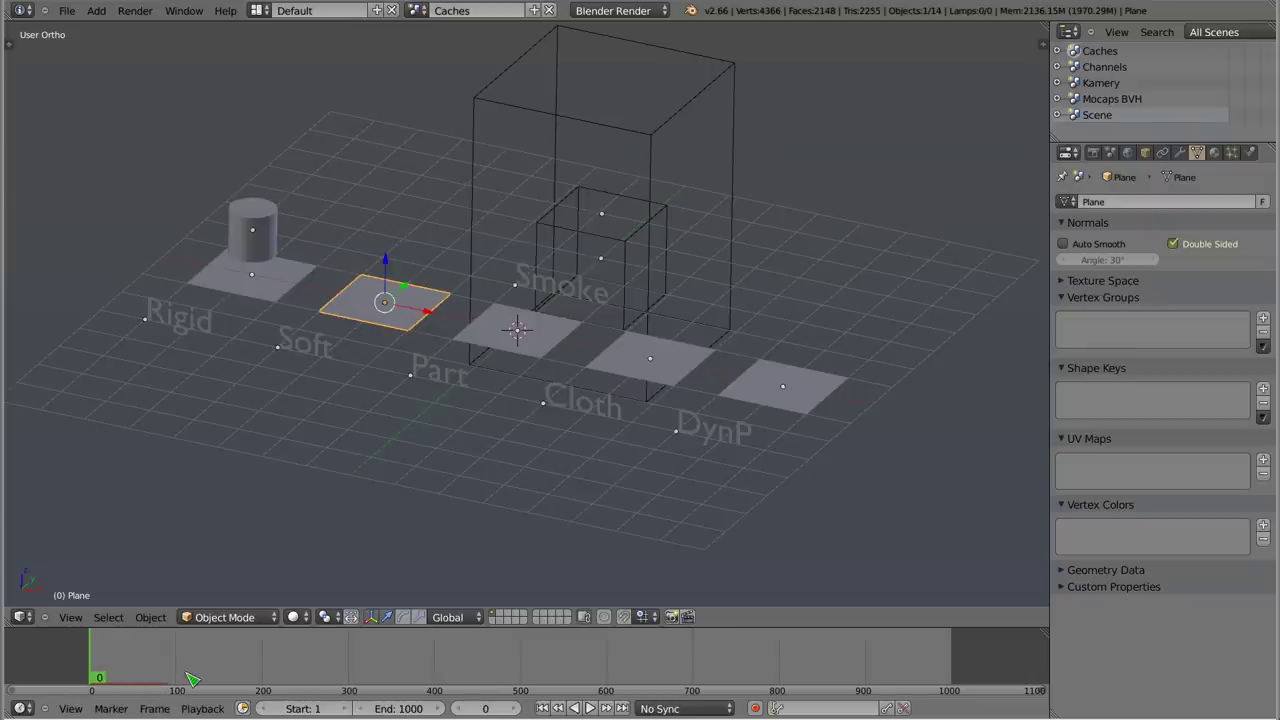
{"action": "mouse_move", "coordinate": [100, 655]}
{"action": "left_mouse_down"}
{"action": "mouse_move", "coordinate": [118, 662]}
{"action": "mouse_move", "coordinate": [99, 668]}
{"action": "left_mouse_up"}
{"action": "key", "text": "alt+a"}
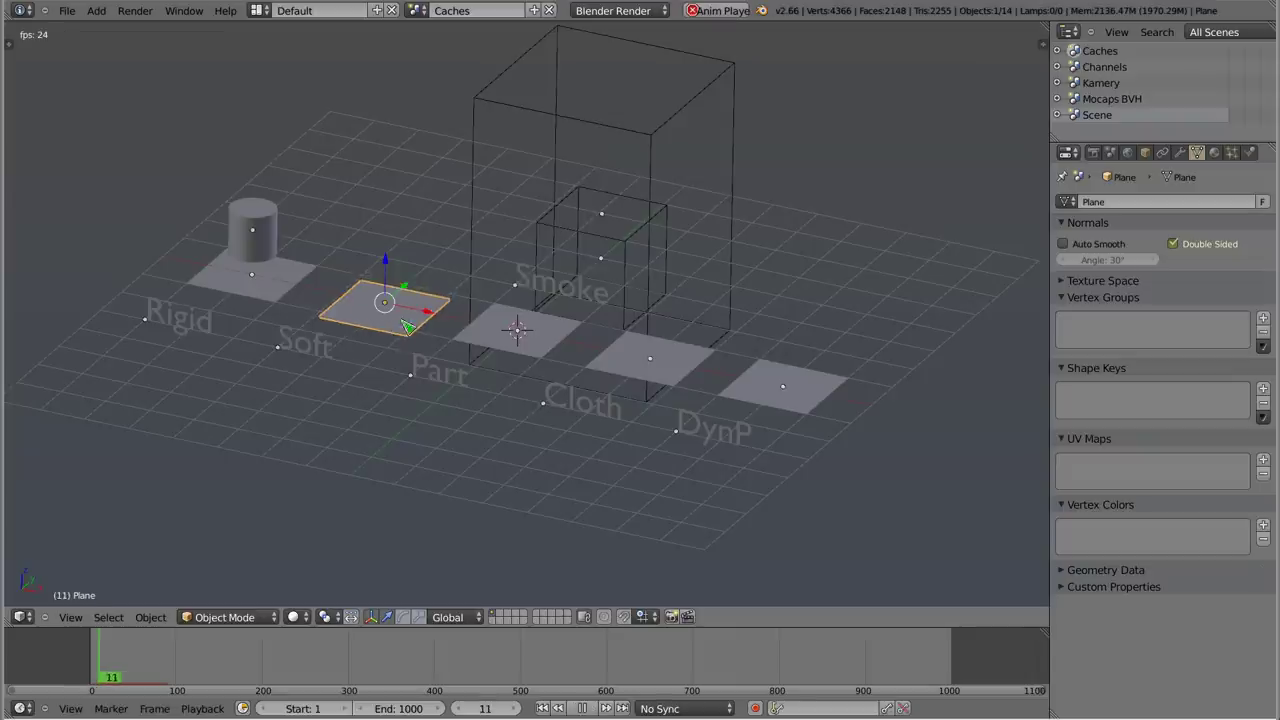
{"action": "key", "text": "Escape"}
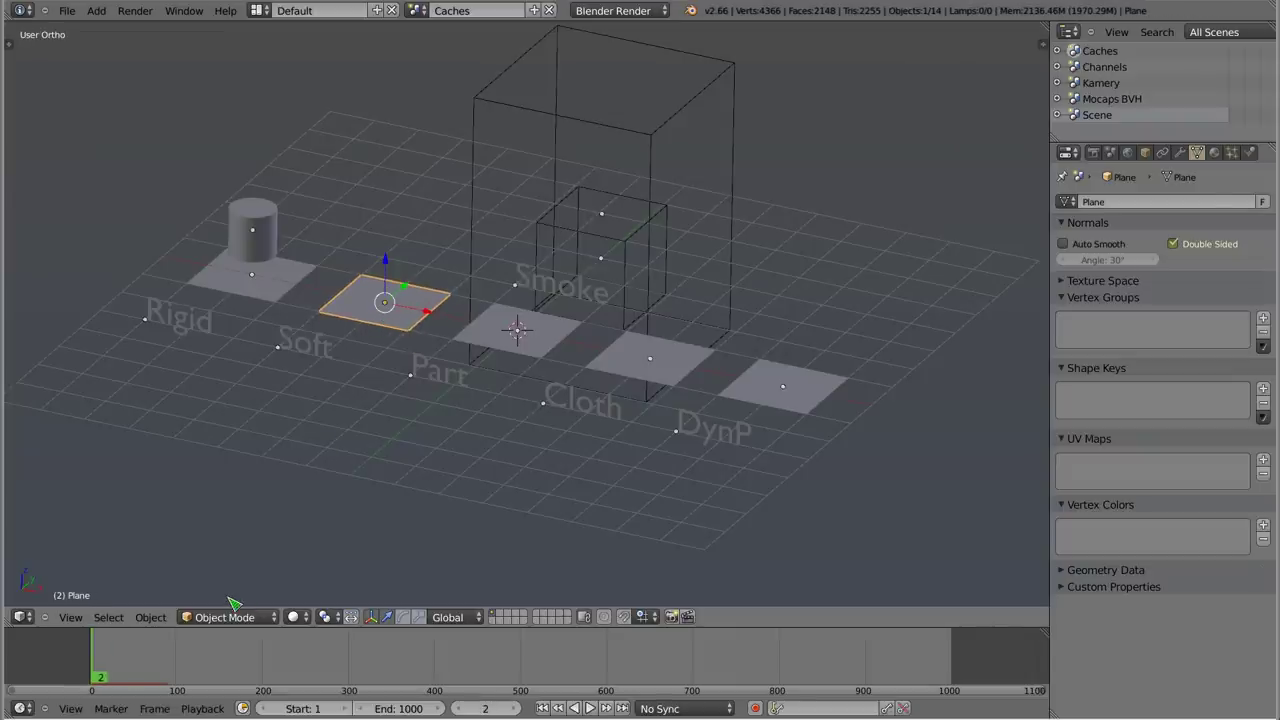
- Check the timeline's cache display options and scrub forward to run the Smoke plane's simulation
{"action": "left_click", "coordinate": [72, 707]}
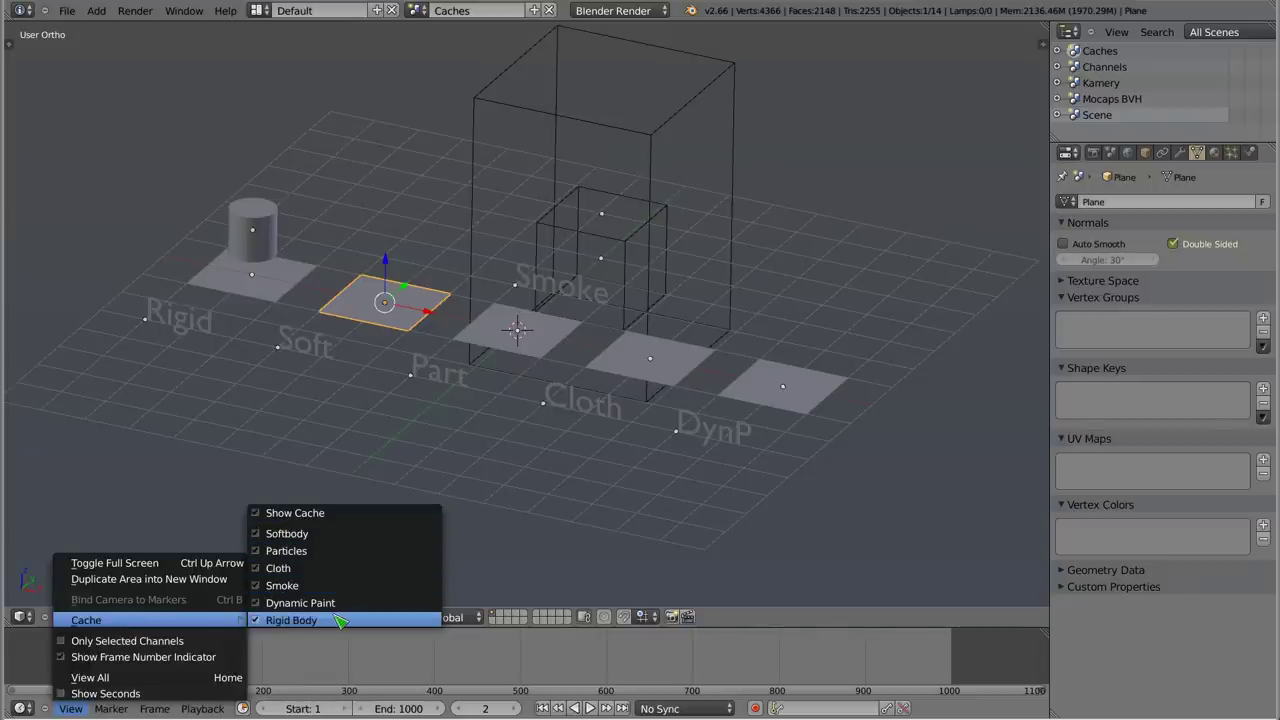
{"action": "left_click", "coordinate": [262, 513]}
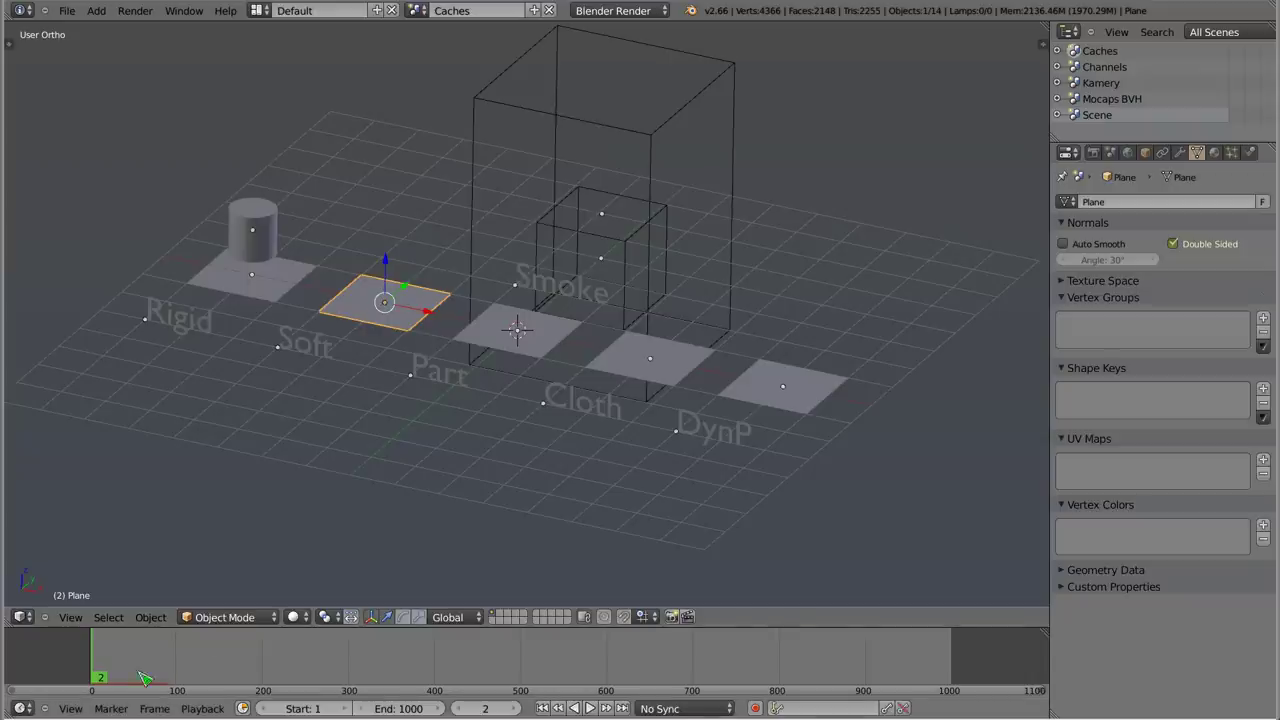
{"action": "right_click", "coordinate": [530, 352]}
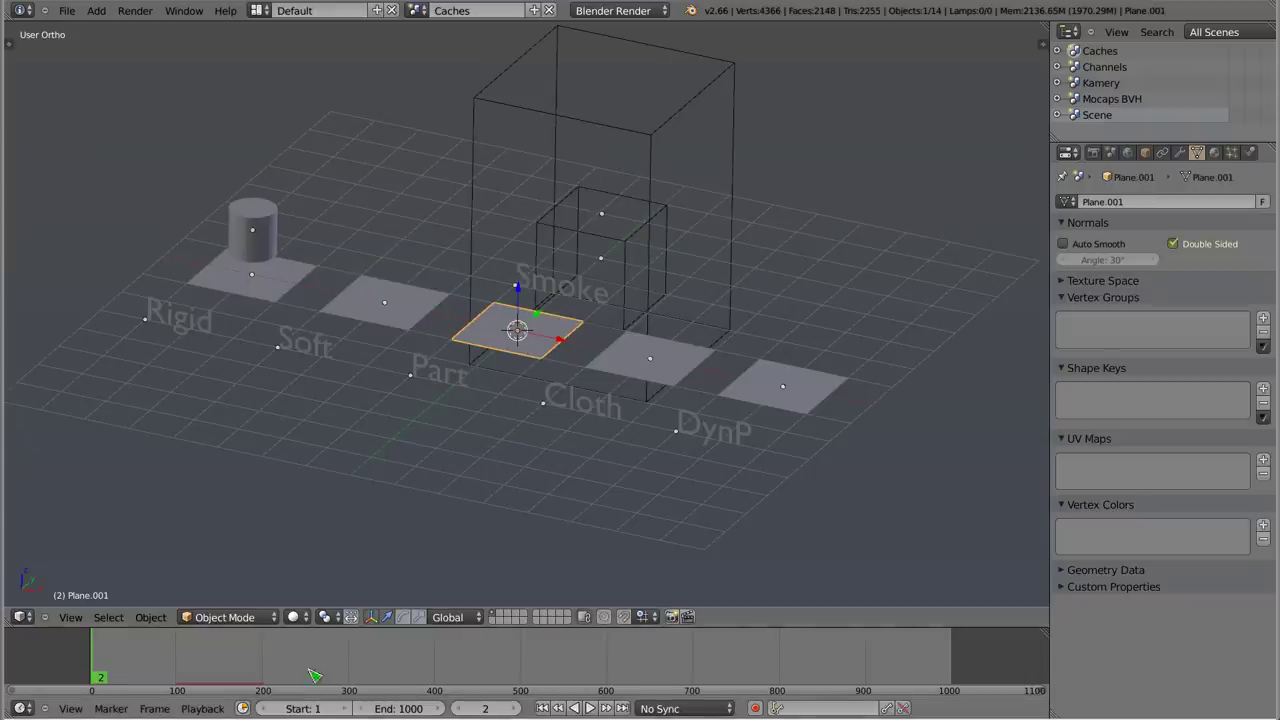
{"action": "left_click_drag", "start_coordinate": [198, 672], "coordinate": [228, 668]}
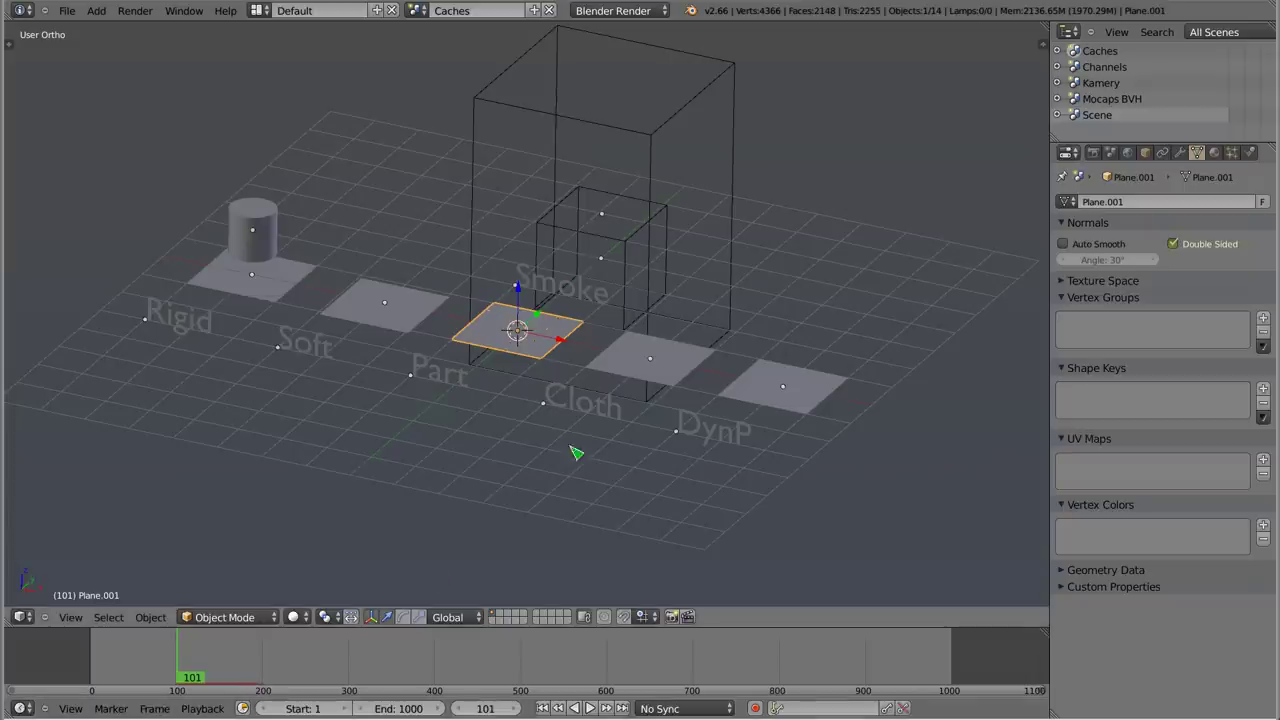
- Select the Cloth plane, then the DynP plane, scrubbing forward to run each simulation
{"action": "right_click", "coordinate": [636, 379]}
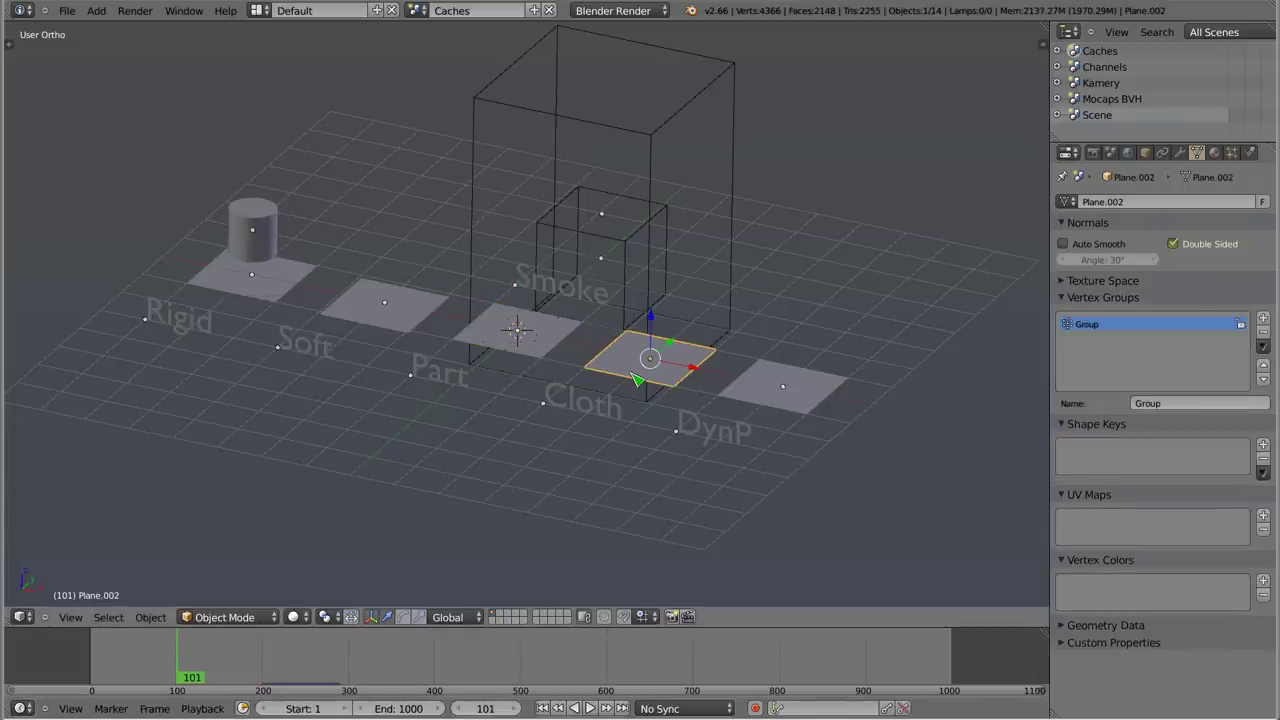
{"action": "mouse_move", "coordinate": [297, 679]}
{"action": "left_mouse_down"}
{"action": "mouse_move", "coordinate": [317, 672]}
{"action": "mouse_move", "coordinate": [290, 671]}
{"action": "left_mouse_up"}
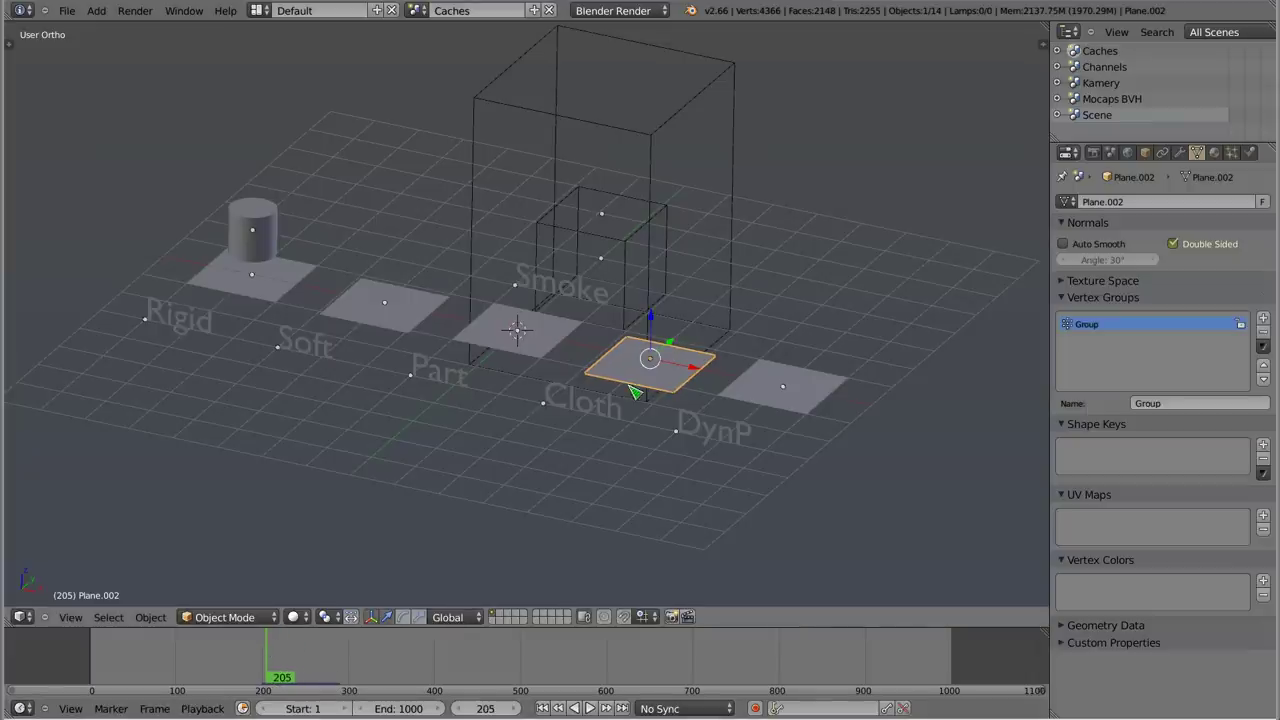
{"action": "right_click", "coordinate": [777, 393]}
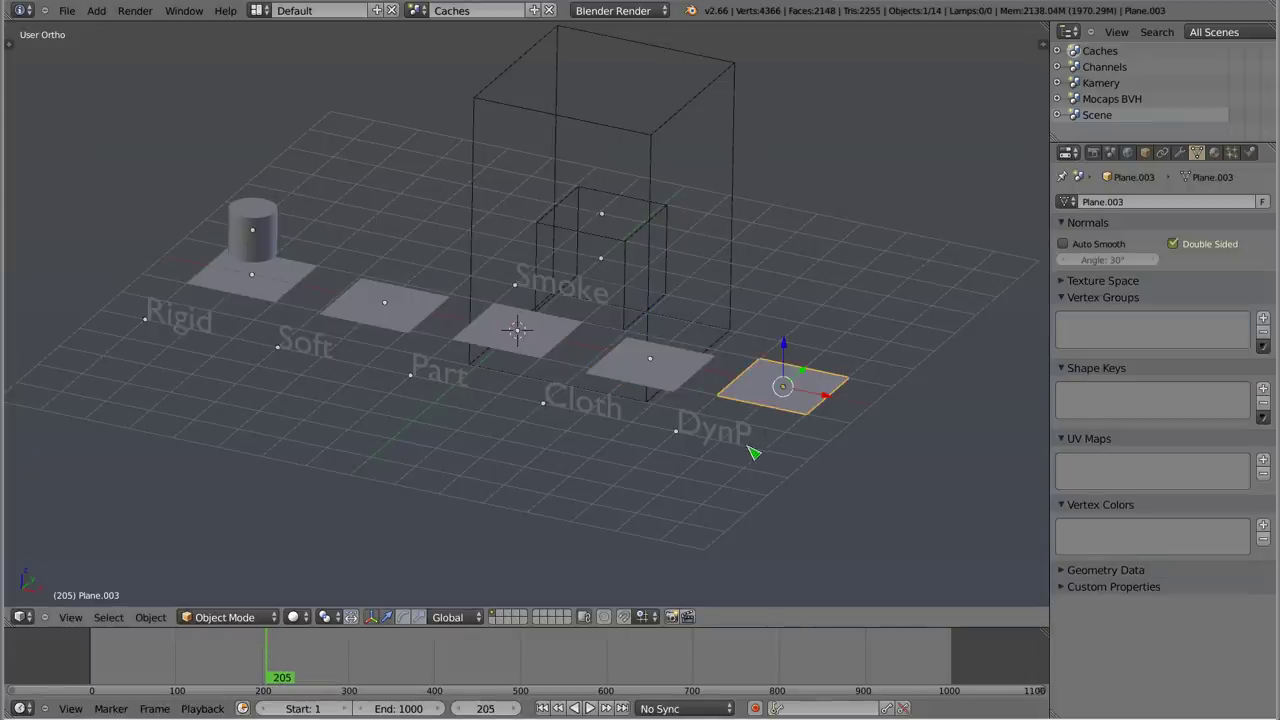
{"action": "mouse_move", "coordinate": [273, 667]}
{"action": "left_mouse_down"}
{"action": "mouse_move", "coordinate": [380, 662]}
{"action": "mouse_move", "coordinate": [275, 670]}
{"action": "left_mouse_up"}
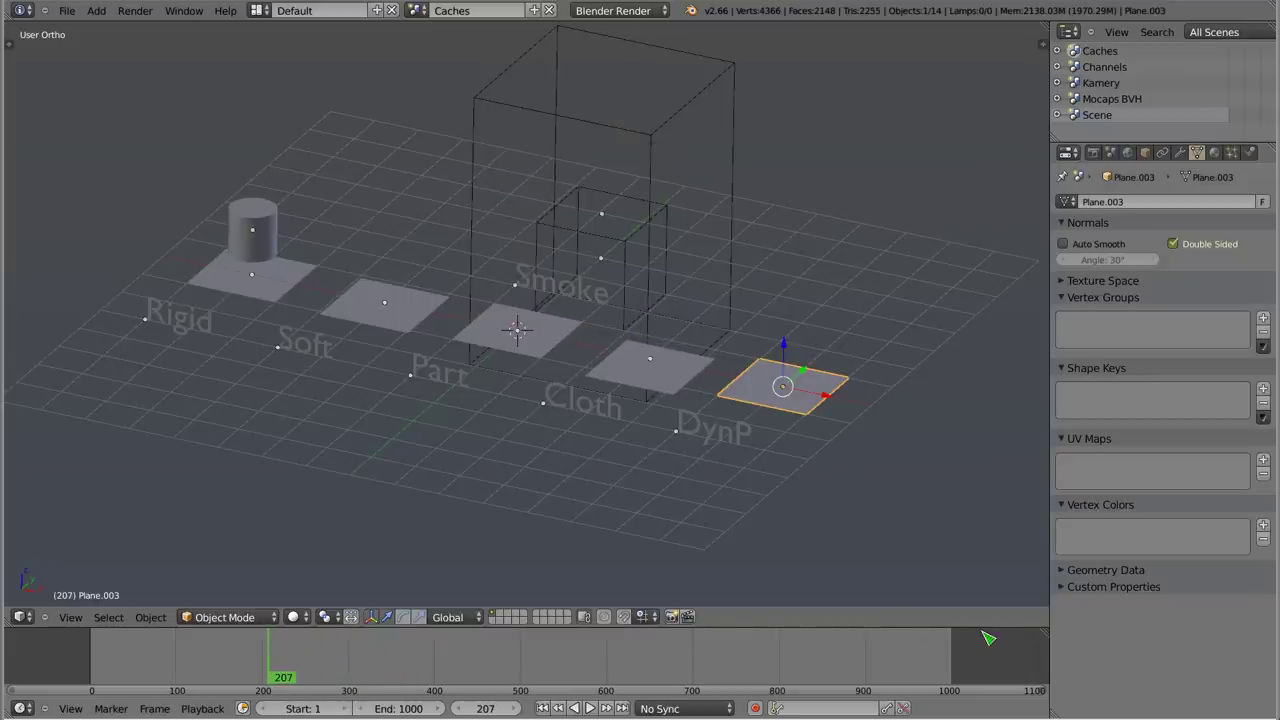
- Free and re-bake the DynP plane's Dynamic Paint cache, then scrub to frame 397 to see the smoke
{"action": "left_click", "coordinate": [1249, 152]}
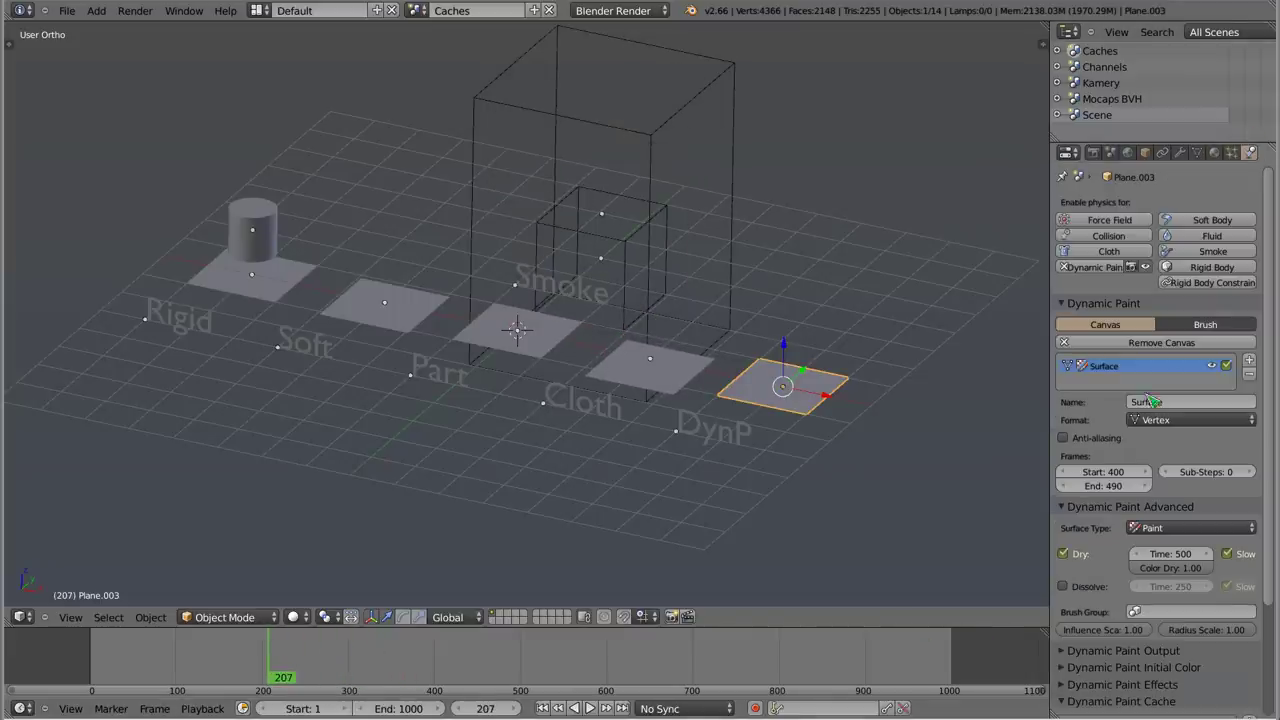
{"action": "scroll", "coordinate": [1140, 430], "scroll_direction": "down", "scroll_amount": 1}
{"action": "scroll", "coordinate": [1115, 480], "scroll_direction": "down", "scroll_amount": 2}
{"action": "scroll", "coordinate": [1098, 452], "scroll_direction": "down", "scroll_amount": 1}
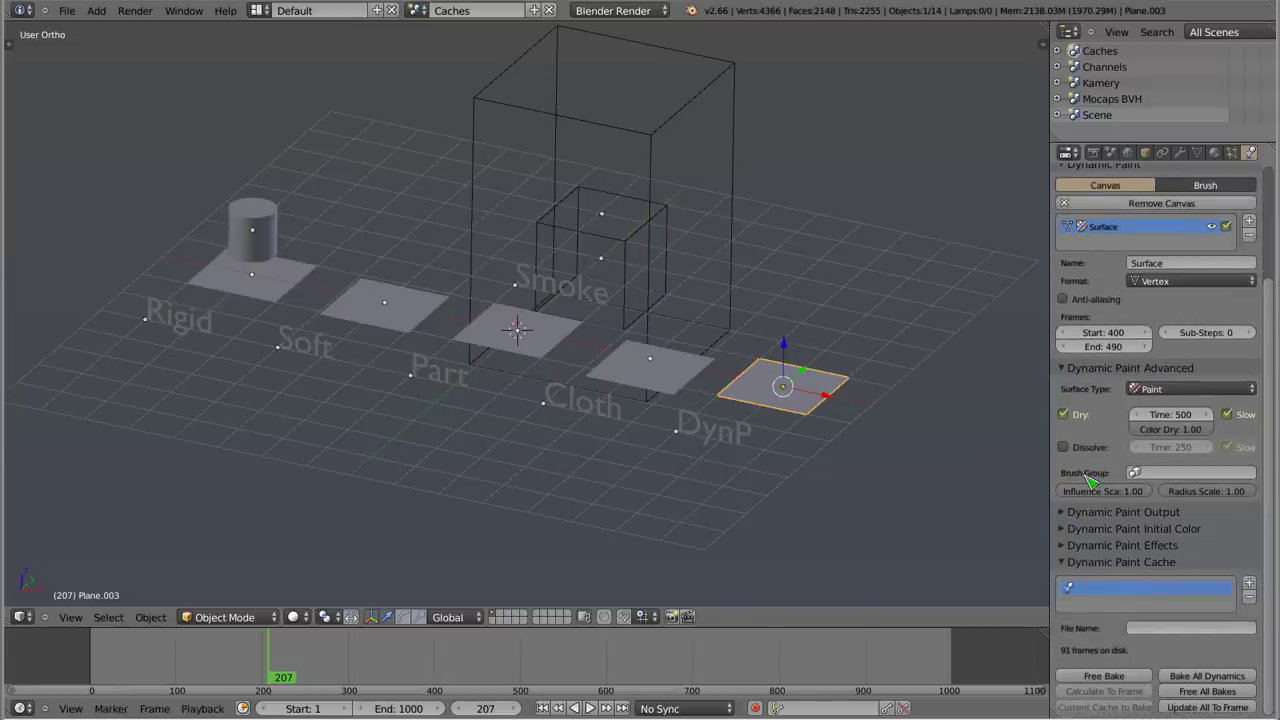
{"action": "left_click", "coordinate": [1104, 674]}
{"action": "left_click", "coordinate": [1105, 676]}
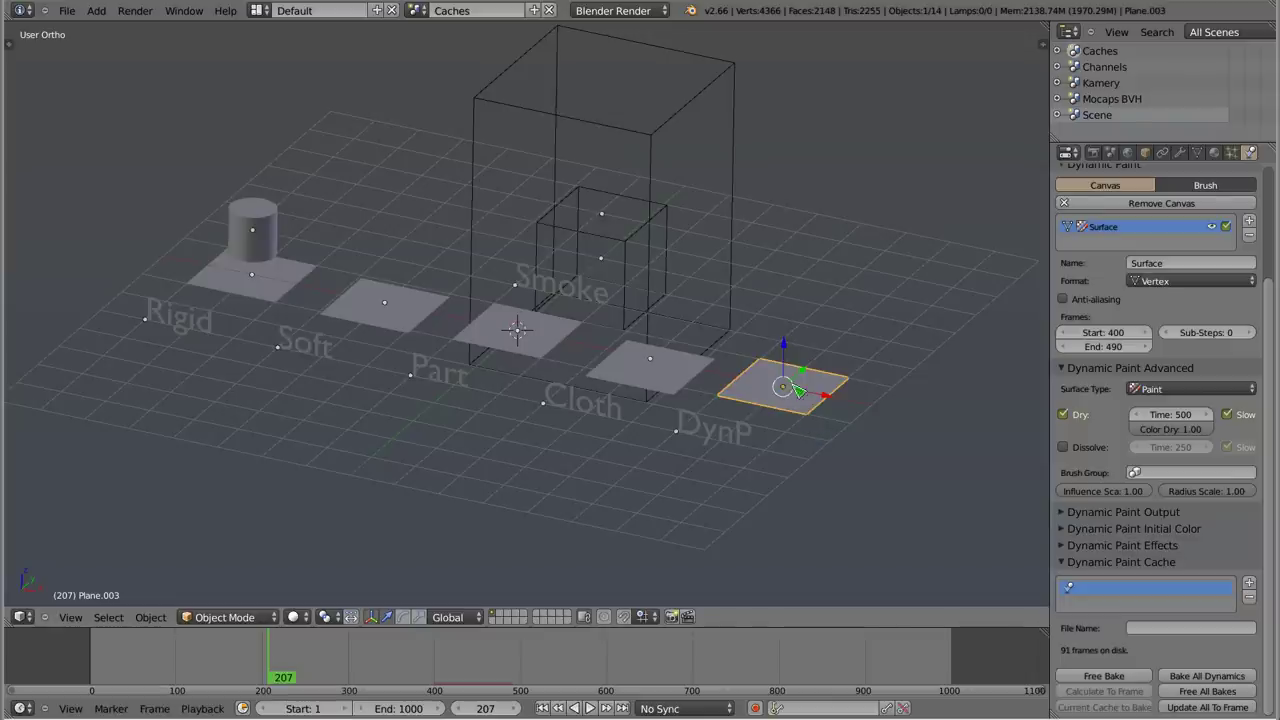
{"action": "mouse_move", "coordinate": [455, 672]}
{"action": "left_mouse_down"}
{"action": "mouse_move", "coordinate": [500, 672]}
{"action": "mouse_move", "coordinate": [433, 680]}
{"action": "left_mouse_up"}
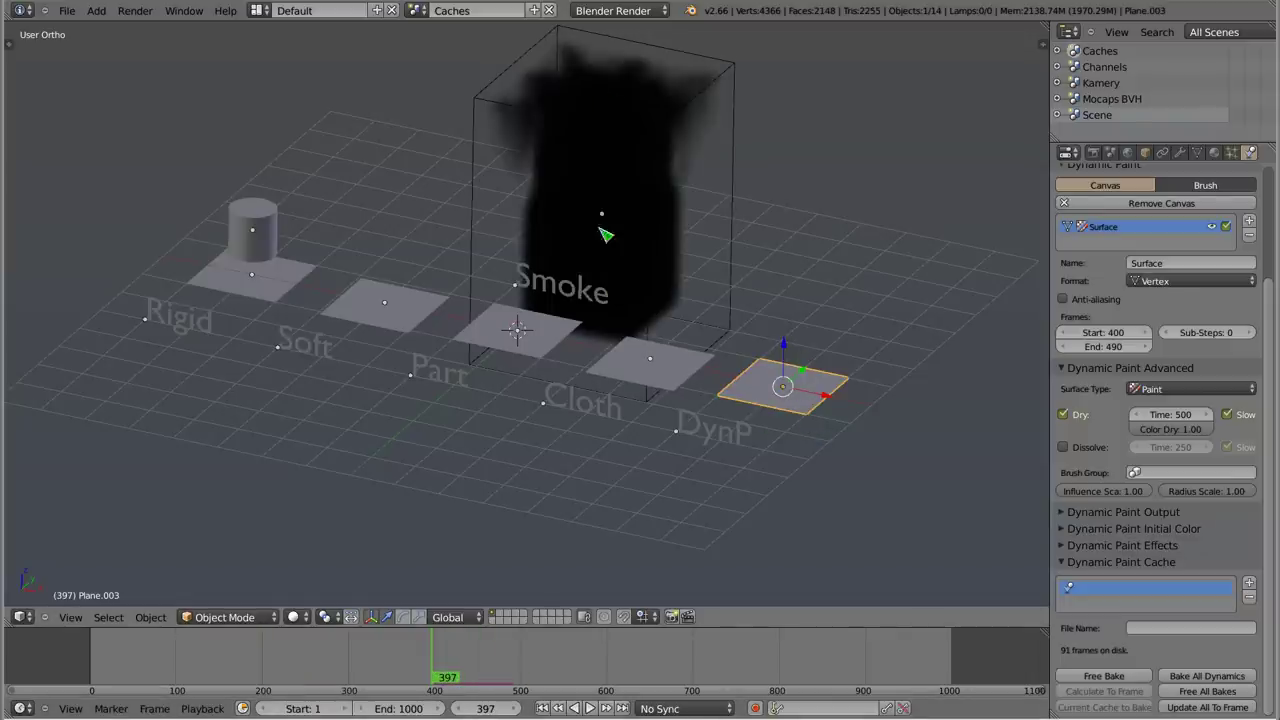
- Select the Cylinder, play its fall from about frame 505, step to frame 527, and show Scene properties
{"action": "right_click", "coordinate": [736, 248]}
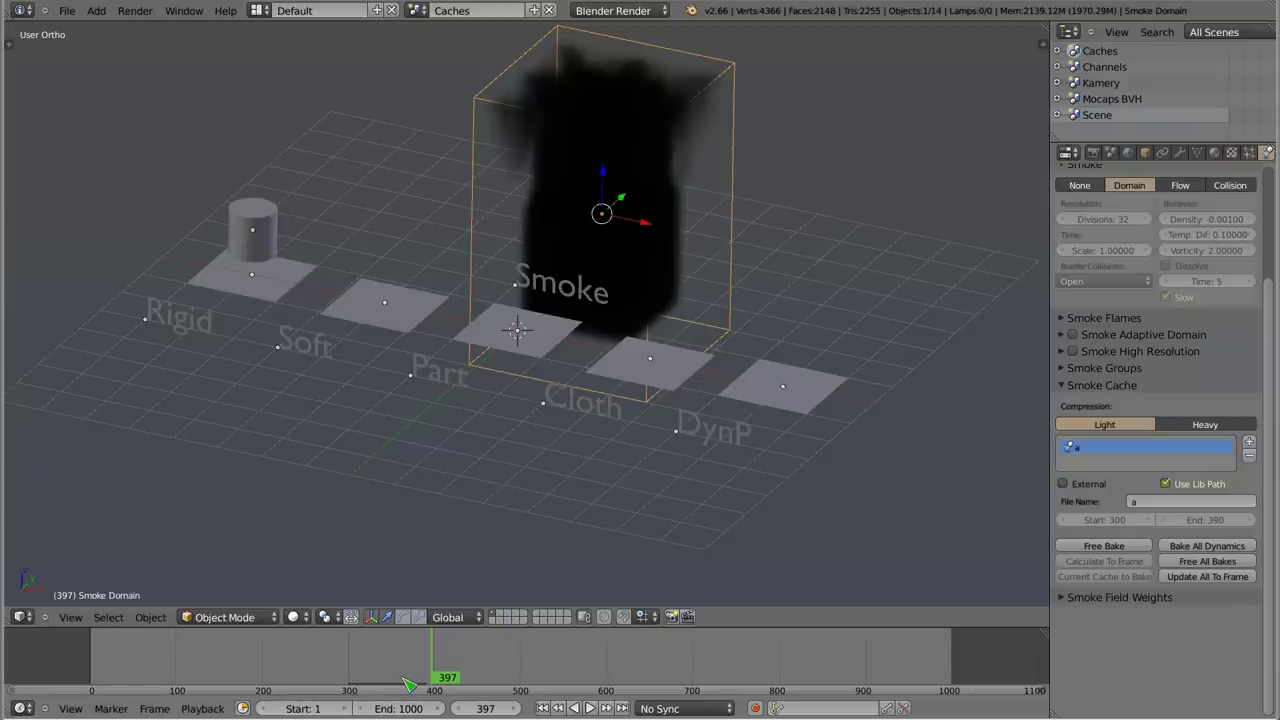
{"action": "right_click", "coordinate": [268, 253]}
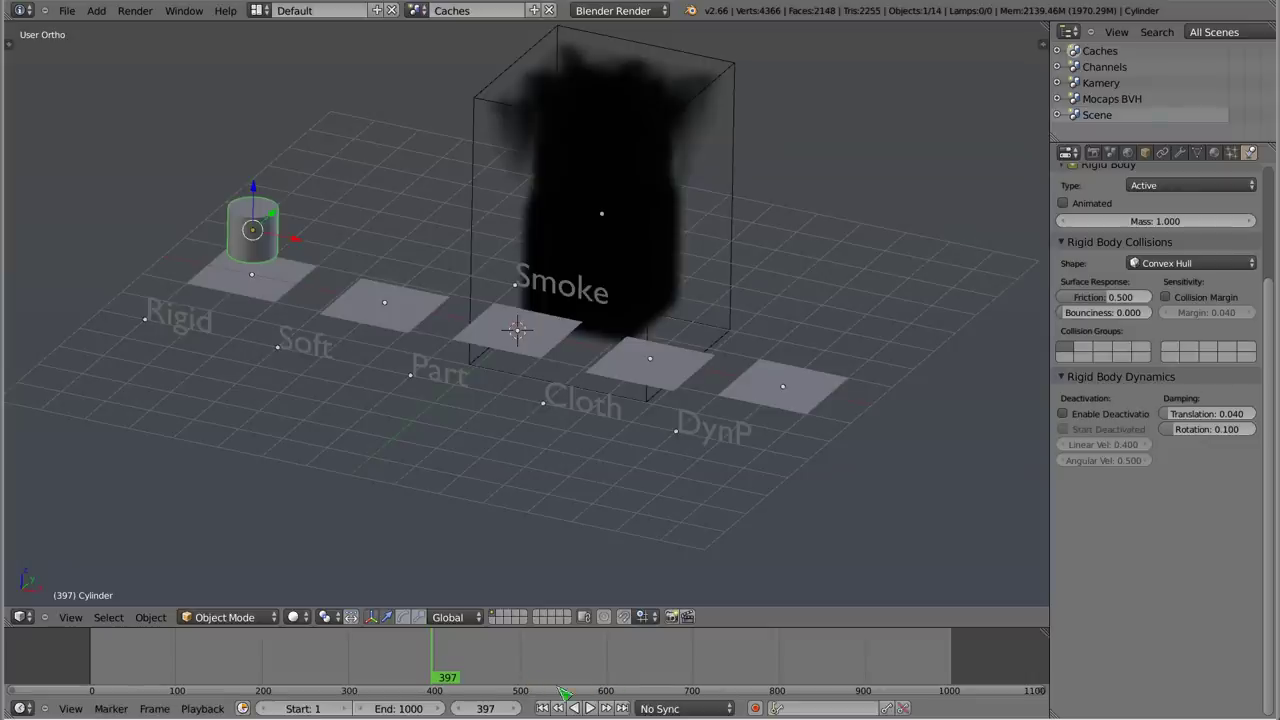
{"action": "left_click", "coordinate": [525, 683]}
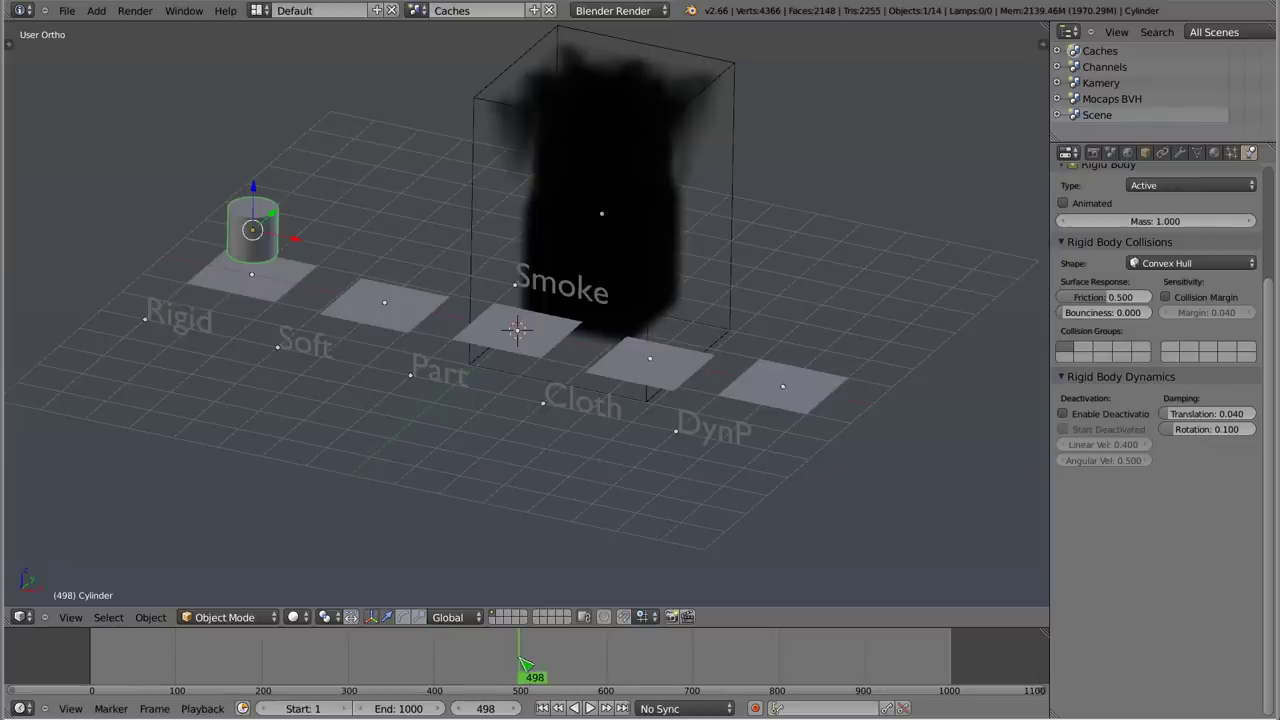
{"action": "key", "text": "alt+a"}
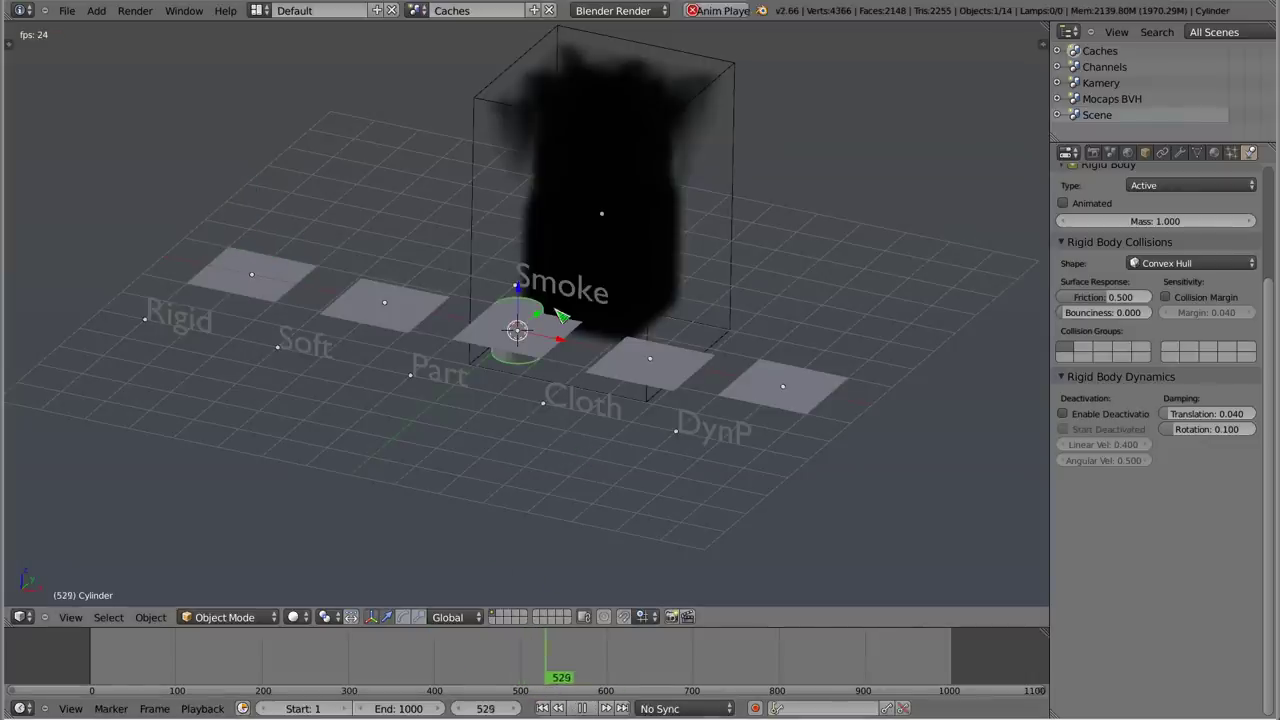
{"action": "key", "text": "alt+a"}
{"action": "left_click", "coordinate": [519, 670]}
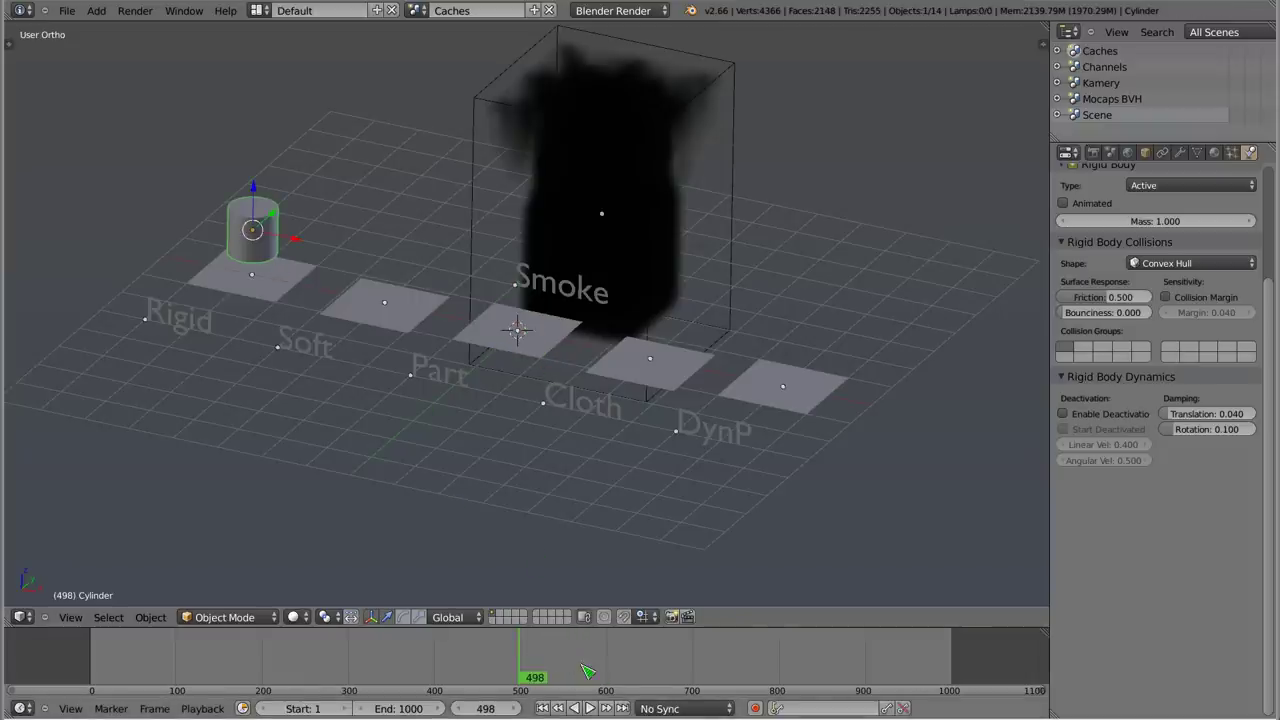
{"action": "left_click_drag", "start_coordinate": [538, 677], "coordinate": [558, 677]}
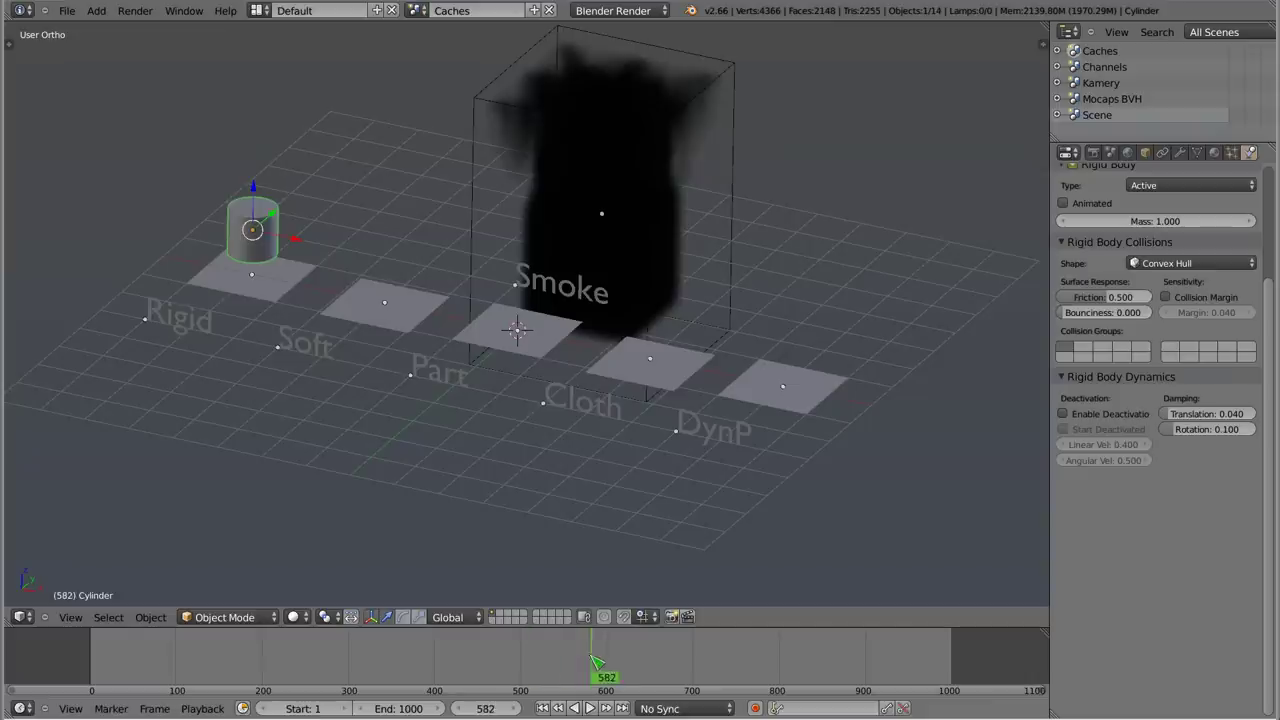
{"action": "left_click", "coordinate": [1110, 152]}
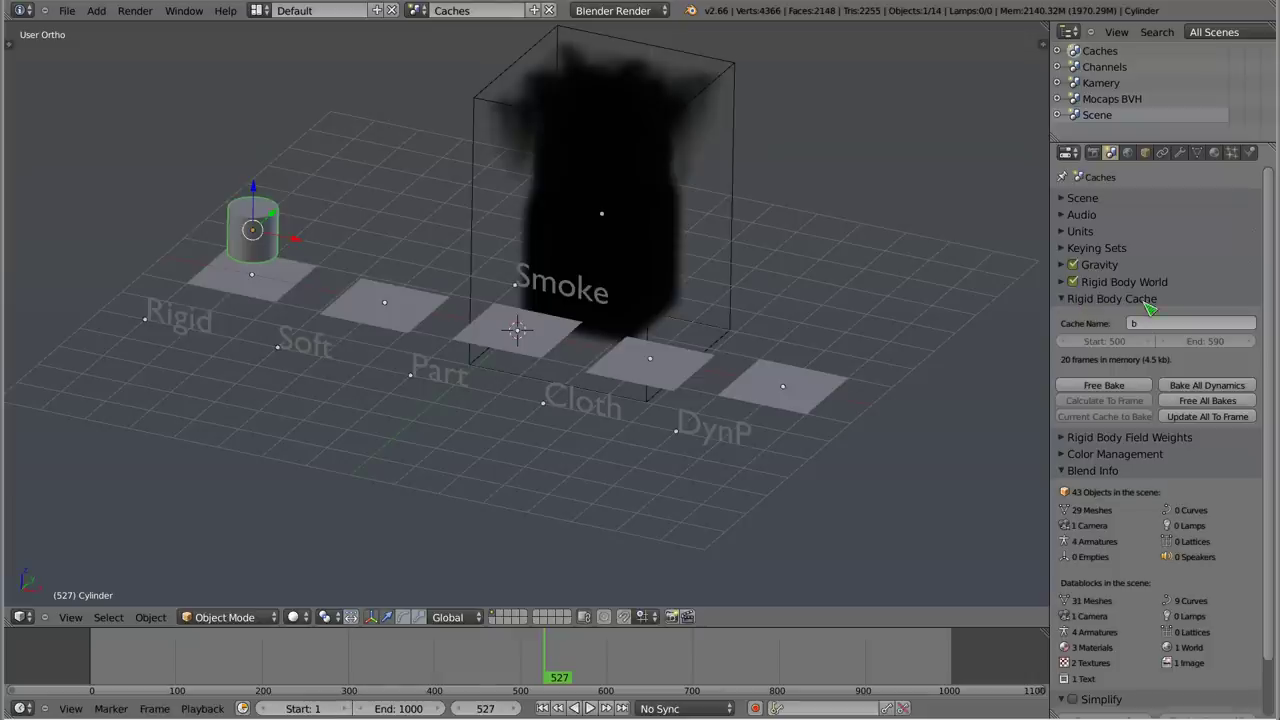
- Free and re-bake the rigid body cache, scrub the baked motion, and orbit the zoomed-out view
{"action": "left_click", "coordinate": [1112, 386]}
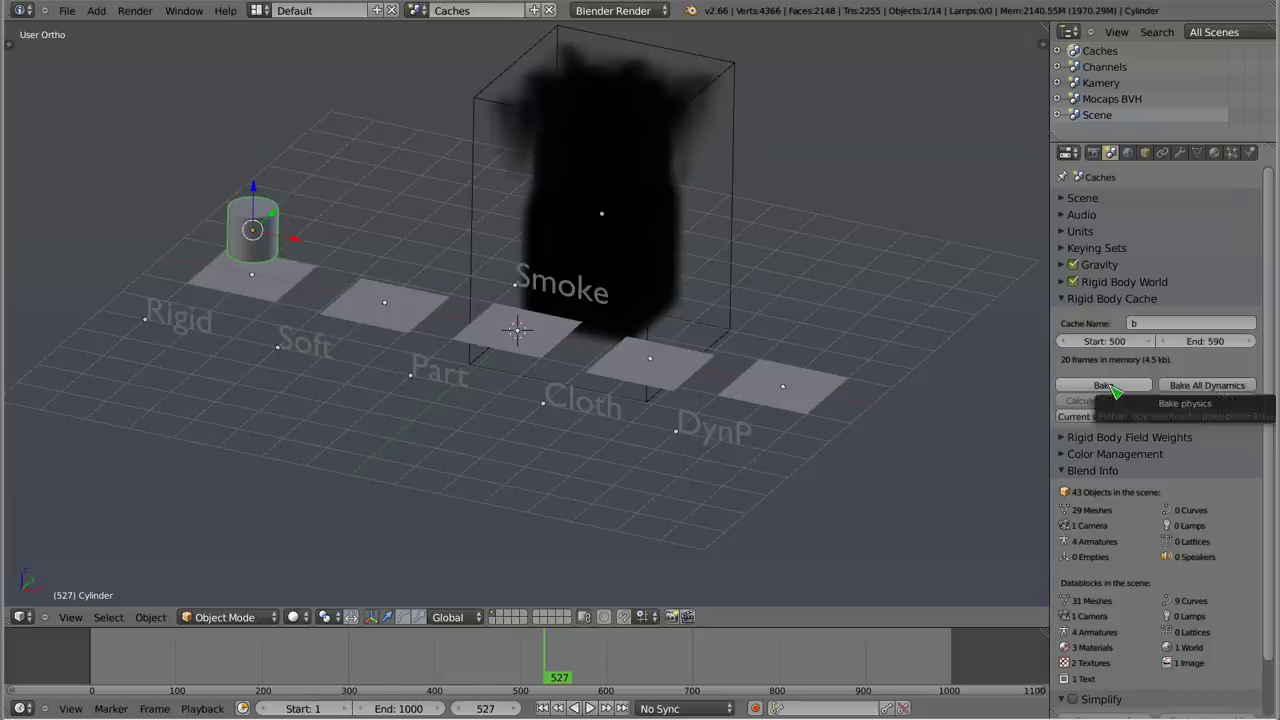
{"action": "left_click", "coordinate": [1112, 386]}
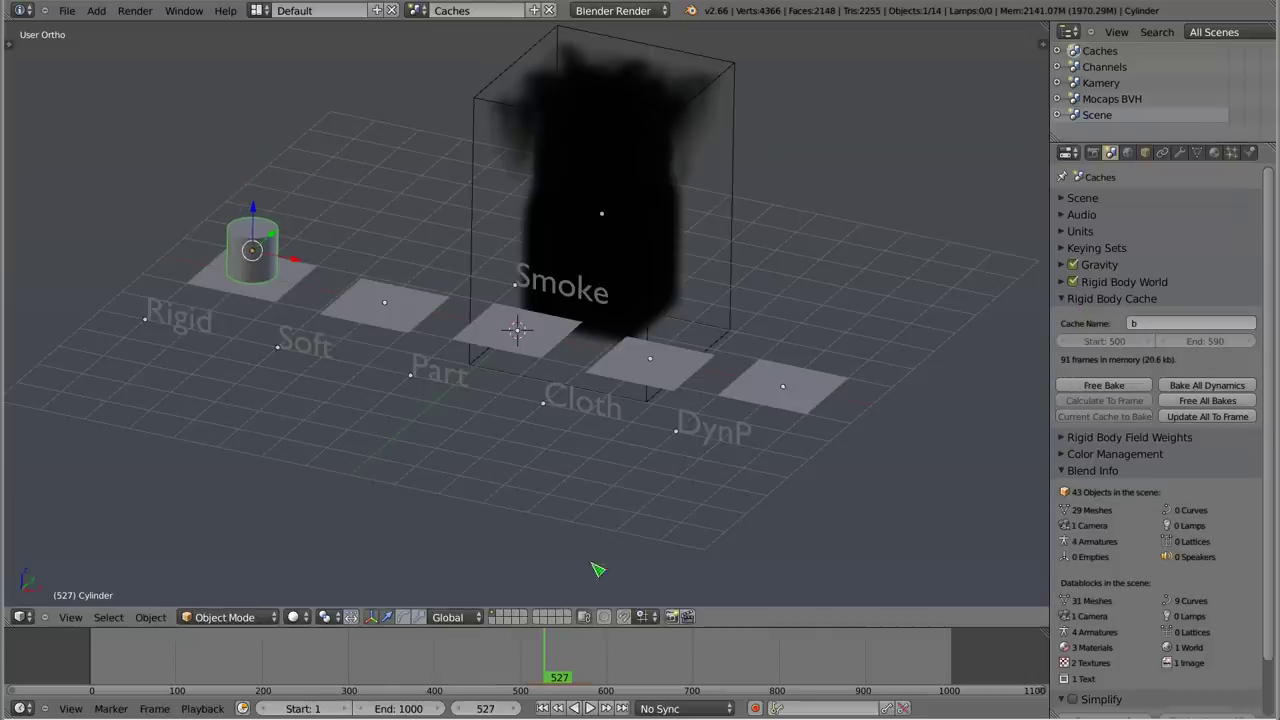
{"action": "mouse_move", "coordinate": [526, 665]}
{"action": "left_mouse_down"}
{"action": "mouse_move", "coordinate": [594, 659]}
{"action": "mouse_move", "coordinate": [522, 668]}
{"action": "left_mouse_up"}
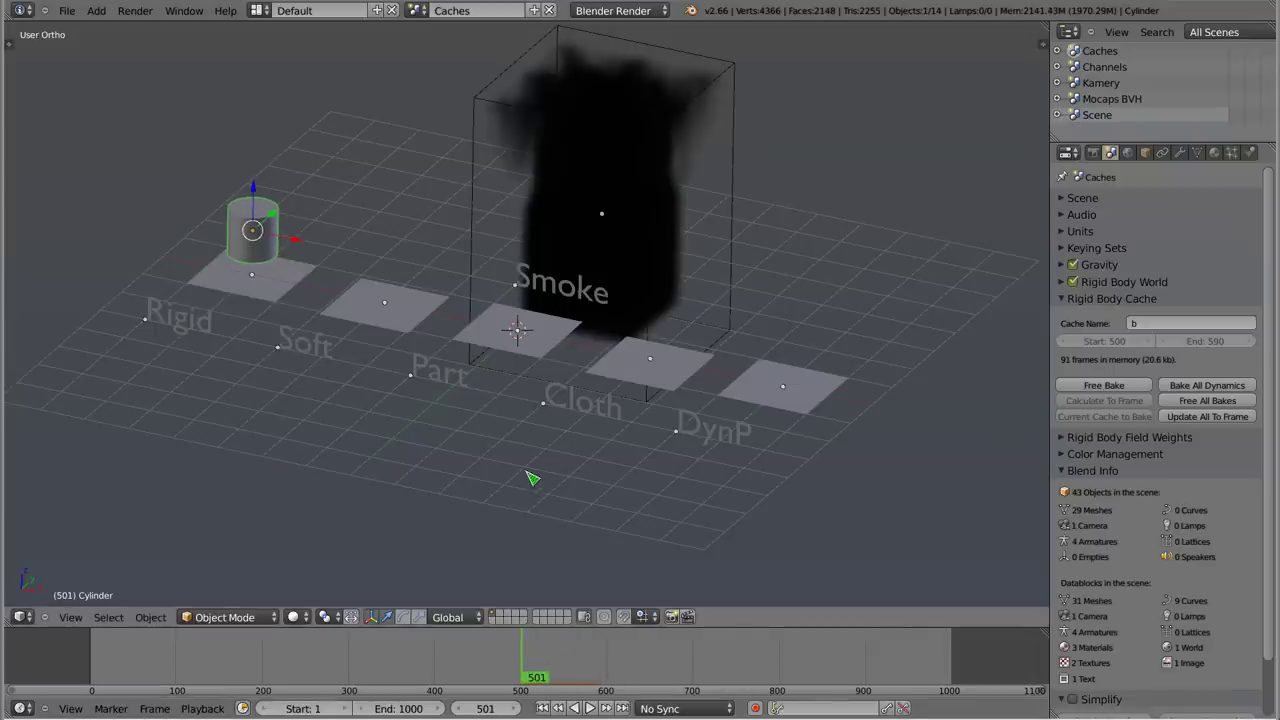
{"action": "scroll", "coordinate": [466, 293], "scroll_direction": "down", "scroll_amount": 3}
{"action": "mouse_move", "coordinate": [471, 306]}
{"action": "middle_mouse_down"}
{"action": "mouse_move", "coordinate": [523, 314]}
{"action": "mouse_move", "coordinate": [580, 251]}
{"action": "mouse_move", "coordinate": [372, 192]}
{"action": "mouse_move", "coordinate": [391, 233]}
{"action": "middle_mouse_up"}
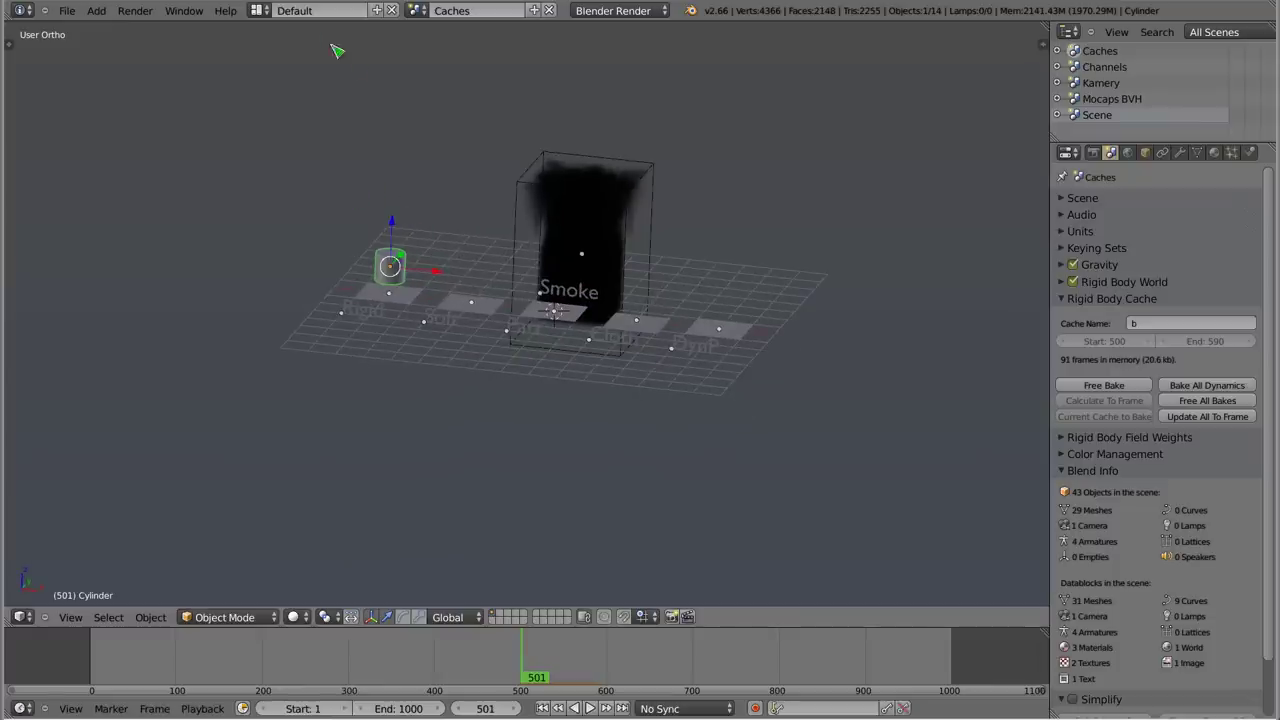
{"action": "left_click", "coordinate": [258, 10]}
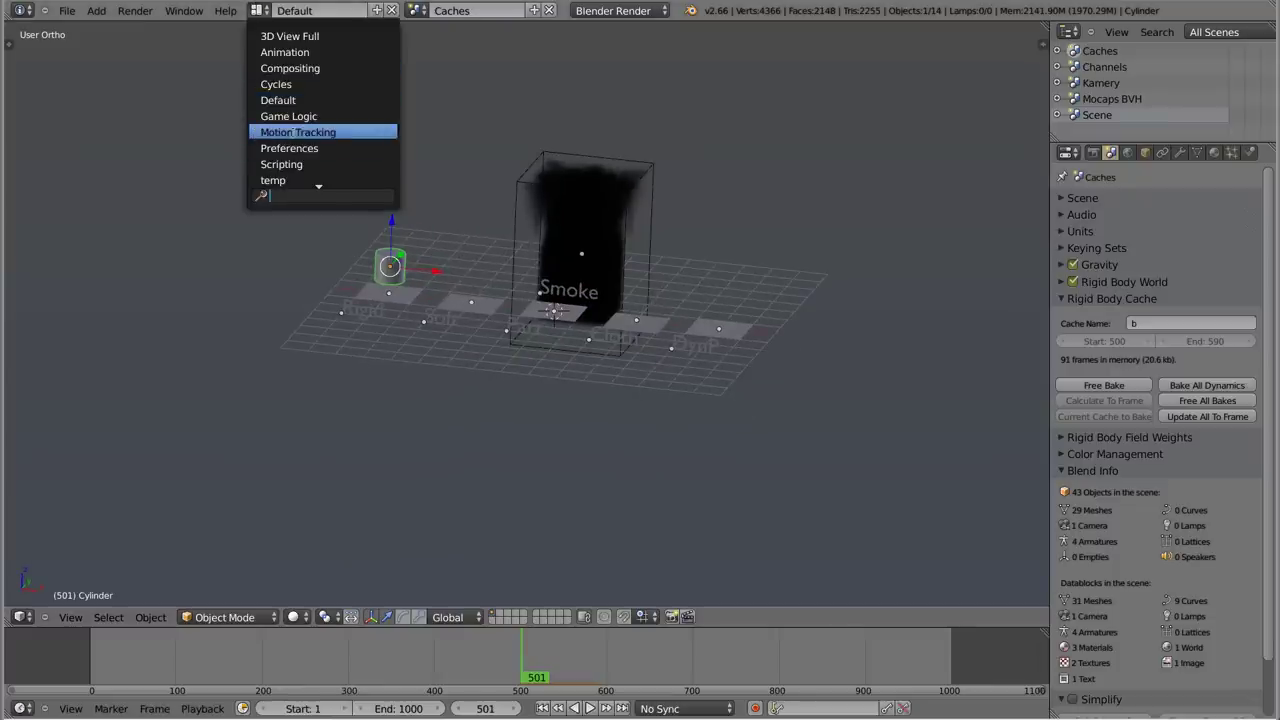
- Switch to the Motion Tracking layout, scrub to frame 15, prefetch the footage, and play from frame 111
{"action": "left_click", "coordinate": [296, 133]}
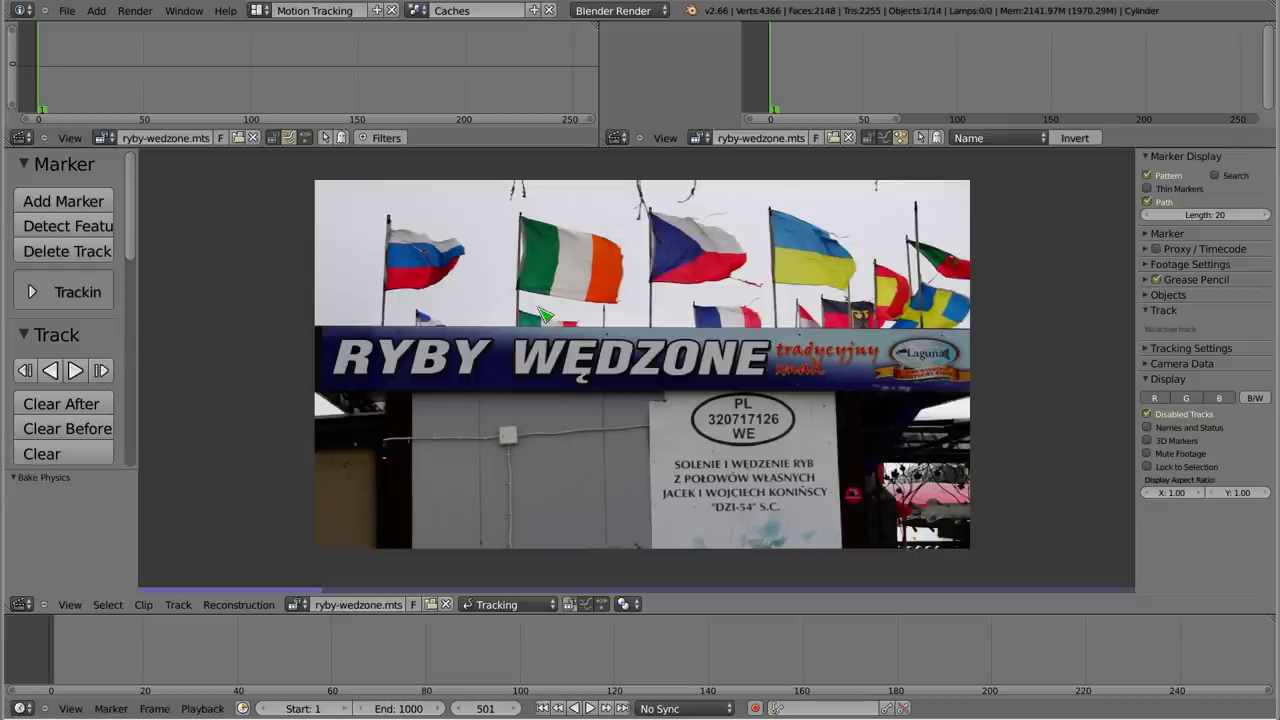
{"action": "left_click", "coordinate": [68, 649]}
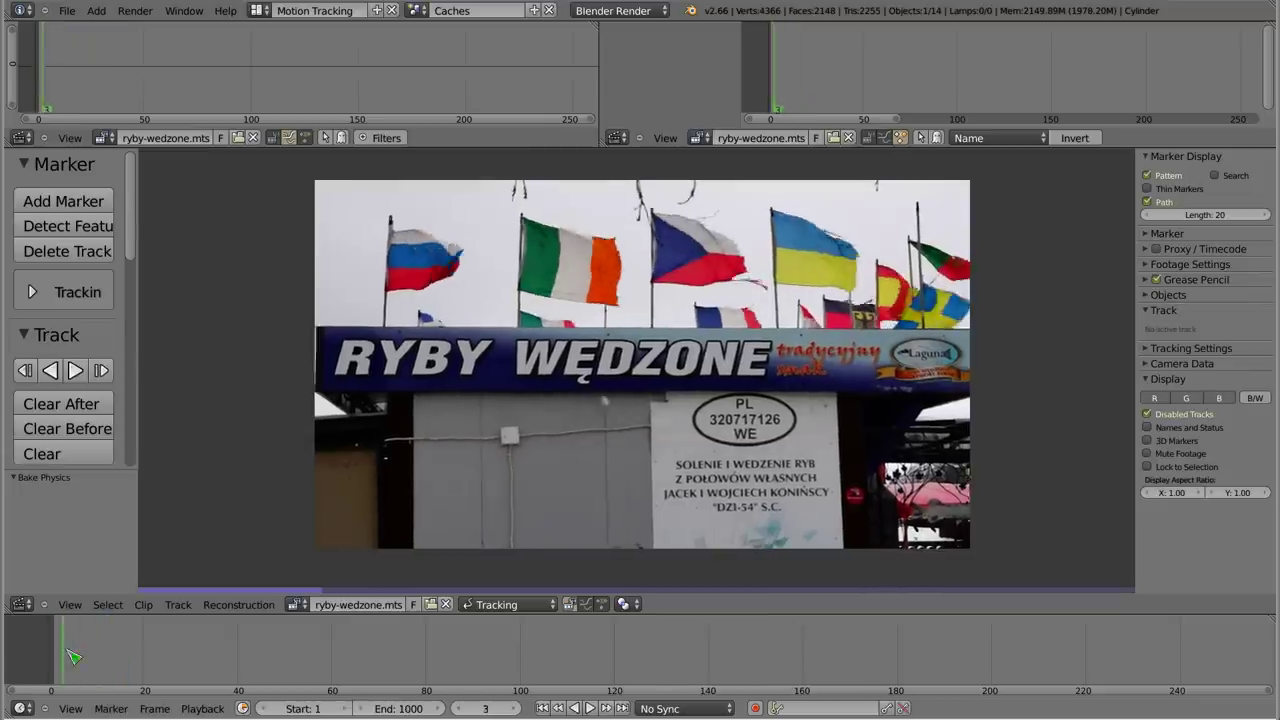
{"action": "left_click_drag", "start_coordinate": [72, 656], "coordinate": [119, 656]}
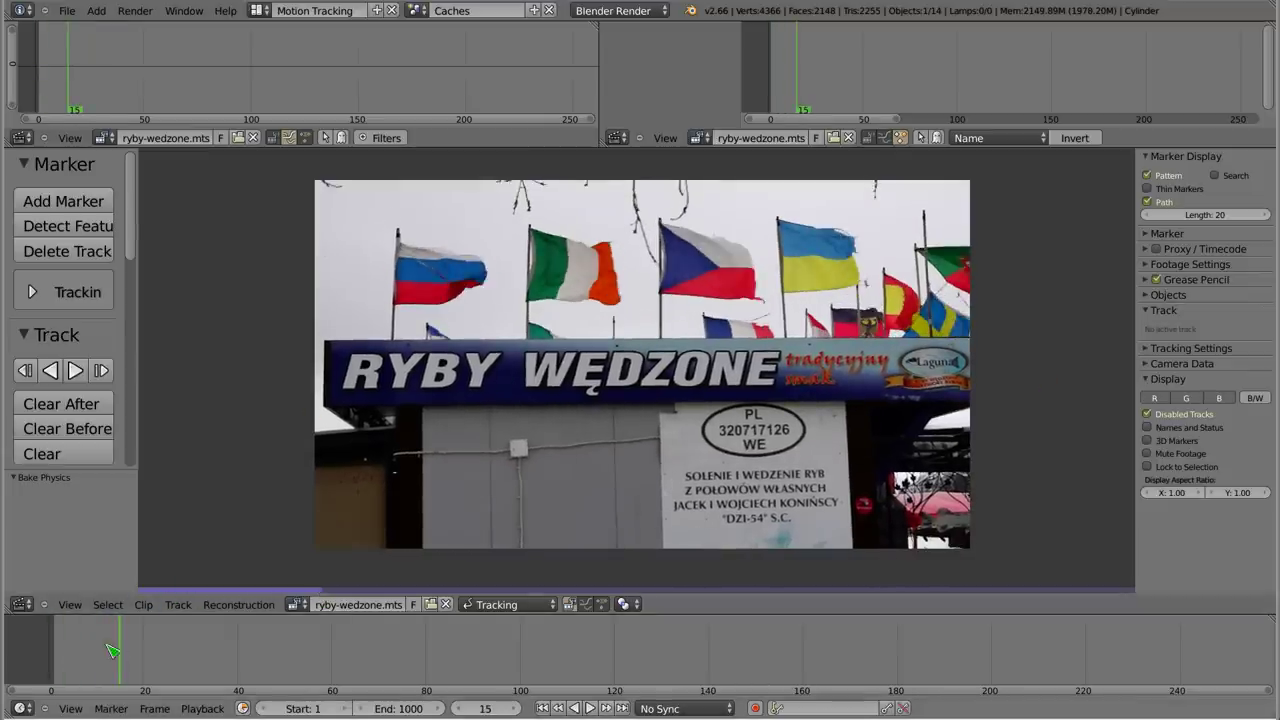
{"action": "key", "text": "p"}
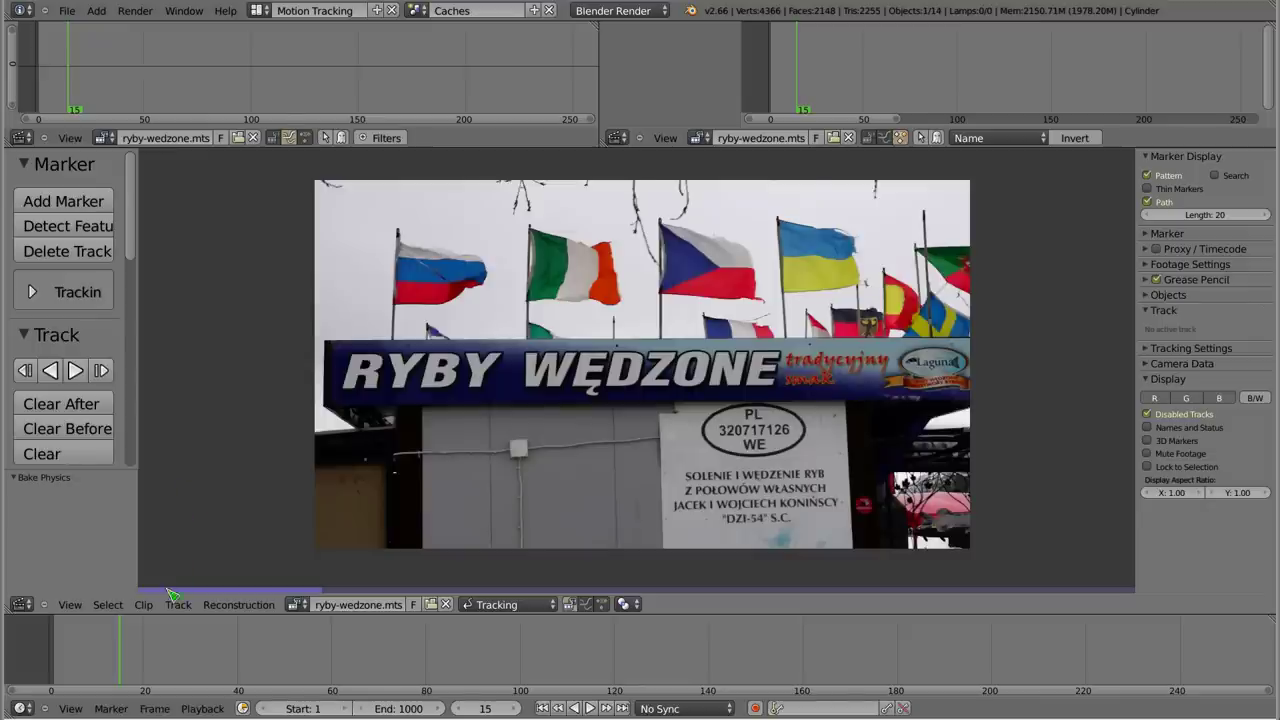
{"action": "left_click", "coordinate": [150, 597]}
{"action": "key", "text": "alt+a"}
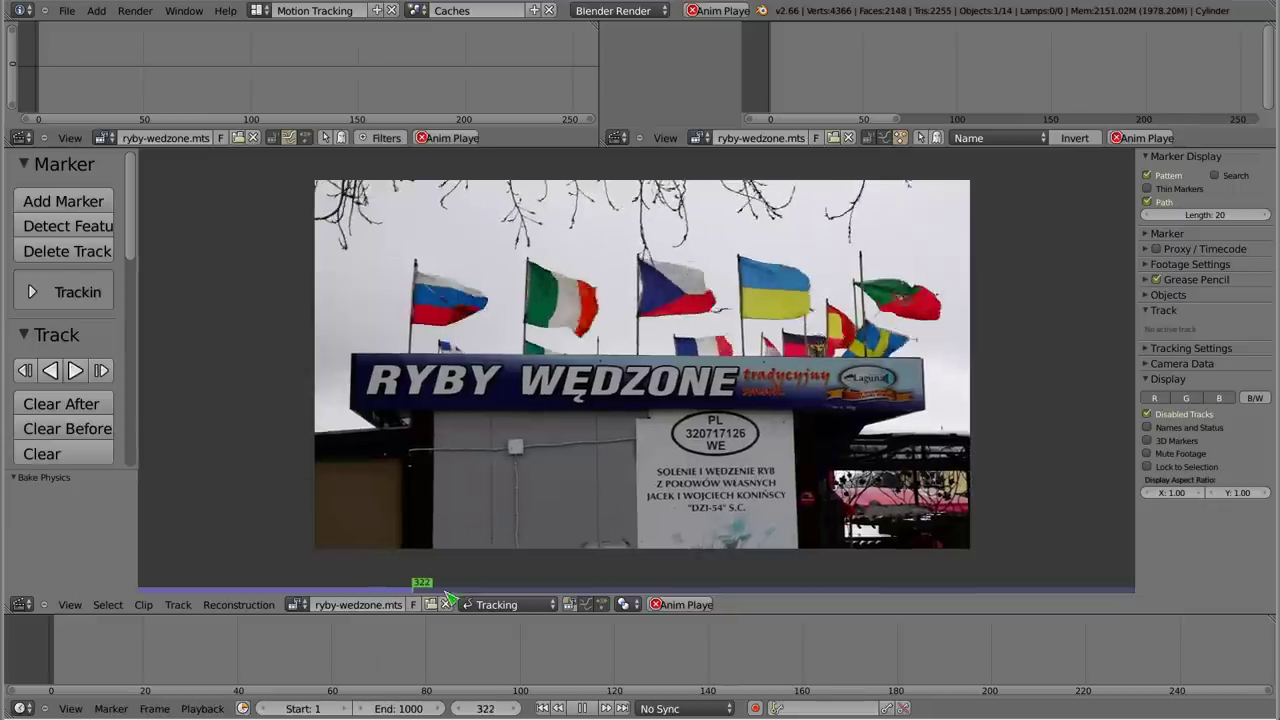
{"action": "key", "text": "Escape"}
- Scrub the ryby-wedzone.mts clip to frame 566, replay from about frame 120, then switch to Scene
{"action": "left_click_drag", "start_coordinate": [474, 596], "coordinate": [732, 590]}
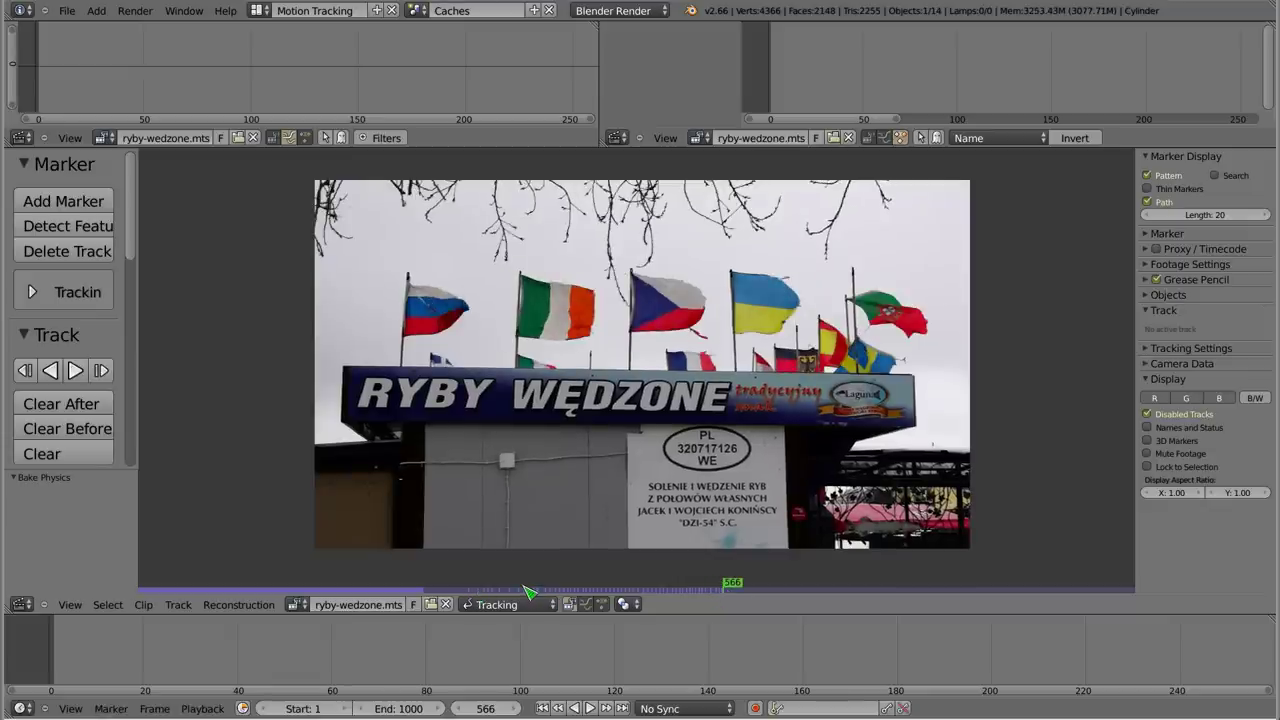
{"action": "left_click", "coordinate": [163, 590]}
{"action": "key", "text": "alt+a"}
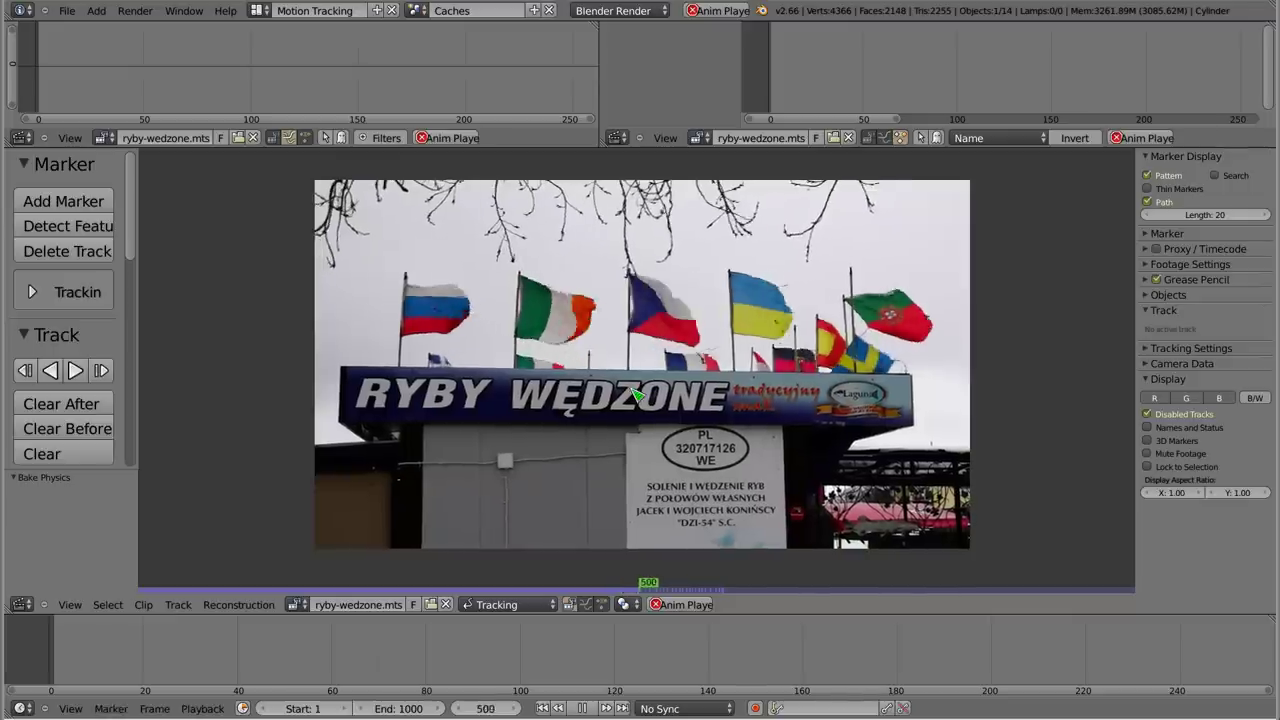
{"action": "key", "text": "Escape"}
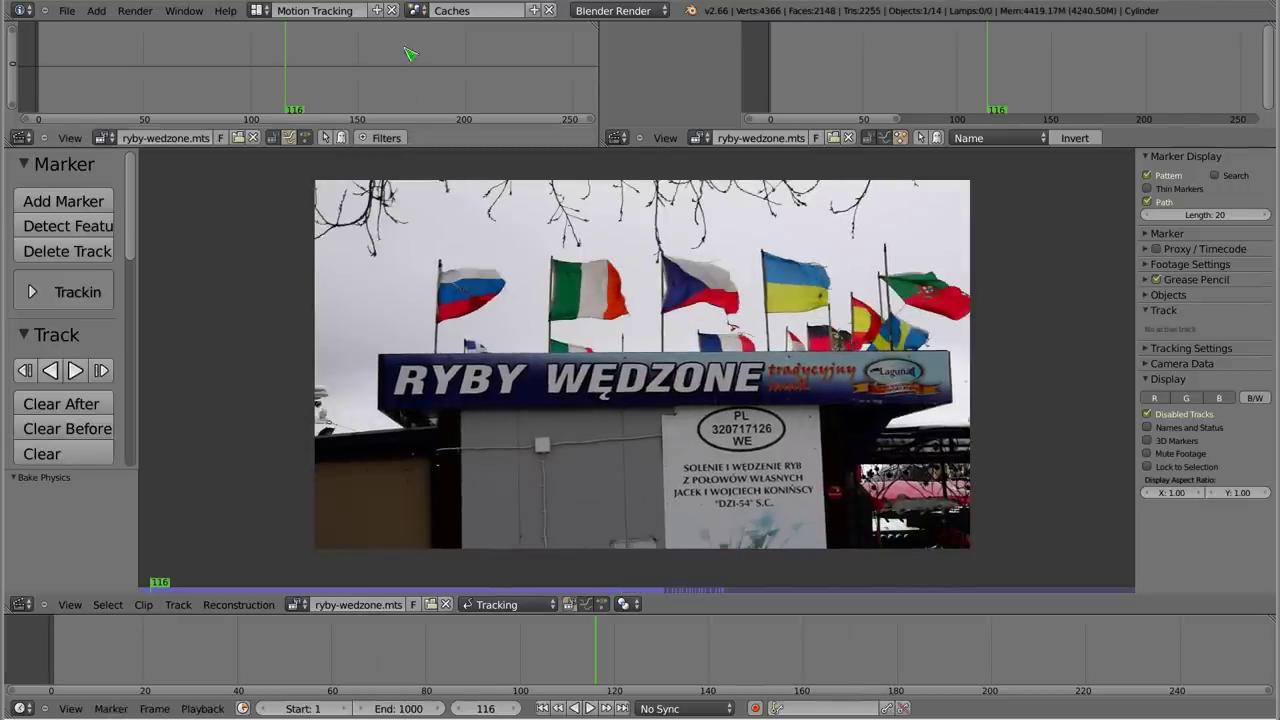
{"action": "left_click", "coordinate": [417, 10]}
{"action": "left_click", "coordinate": [420, 101]}
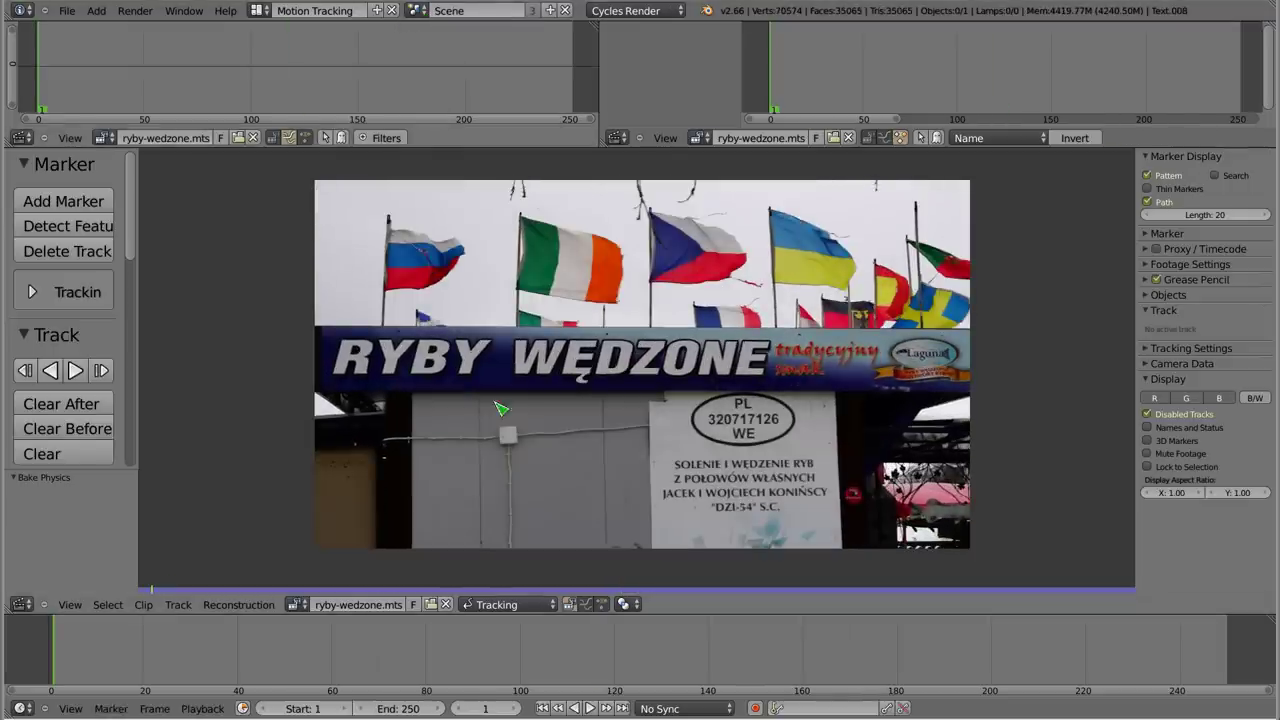
- Switch to the Default layout and orbit to a level front view of the numbered list text
{"action": "left_click", "coordinate": [300, 10]}
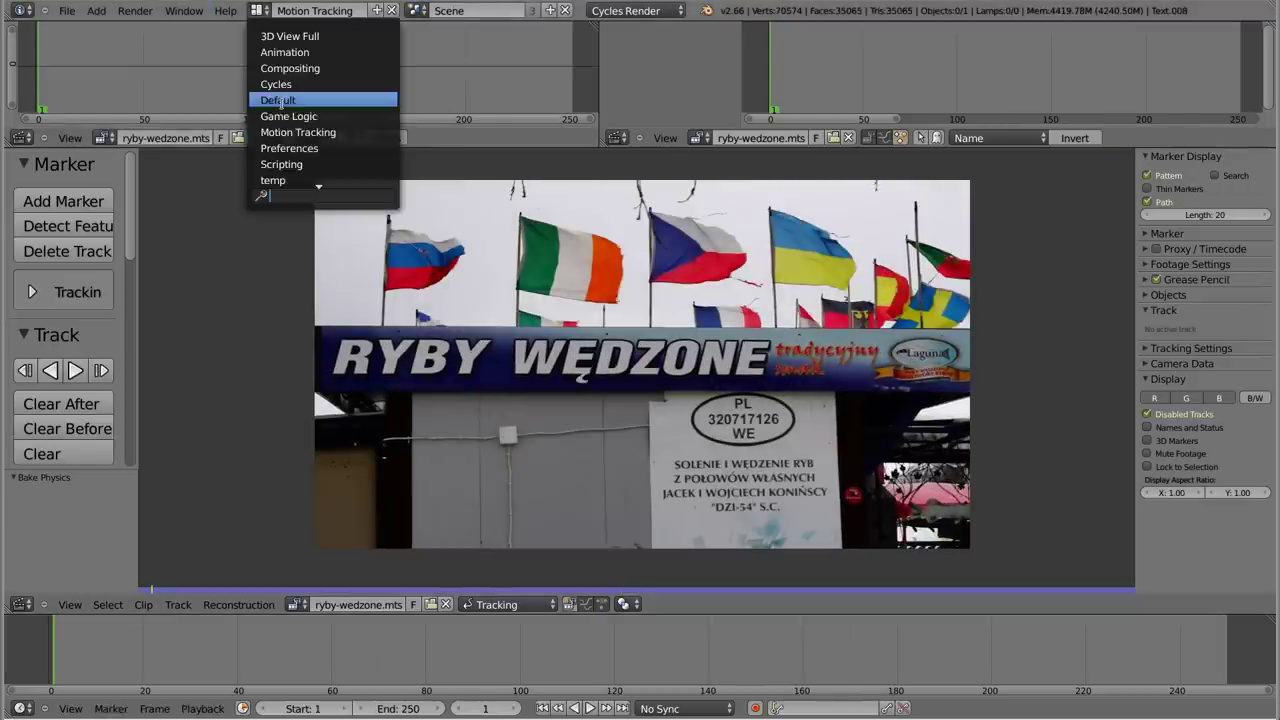
{"action": "left_click", "coordinate": [300, 101]}
{"action": "middle_click_drag", "start_coordinate": [533, 322], "coordinate": [563, 277]}
{"action": "scroll", "coordinate": [563, 277], "scroll_direction": "up", "scroll_amount": 4}
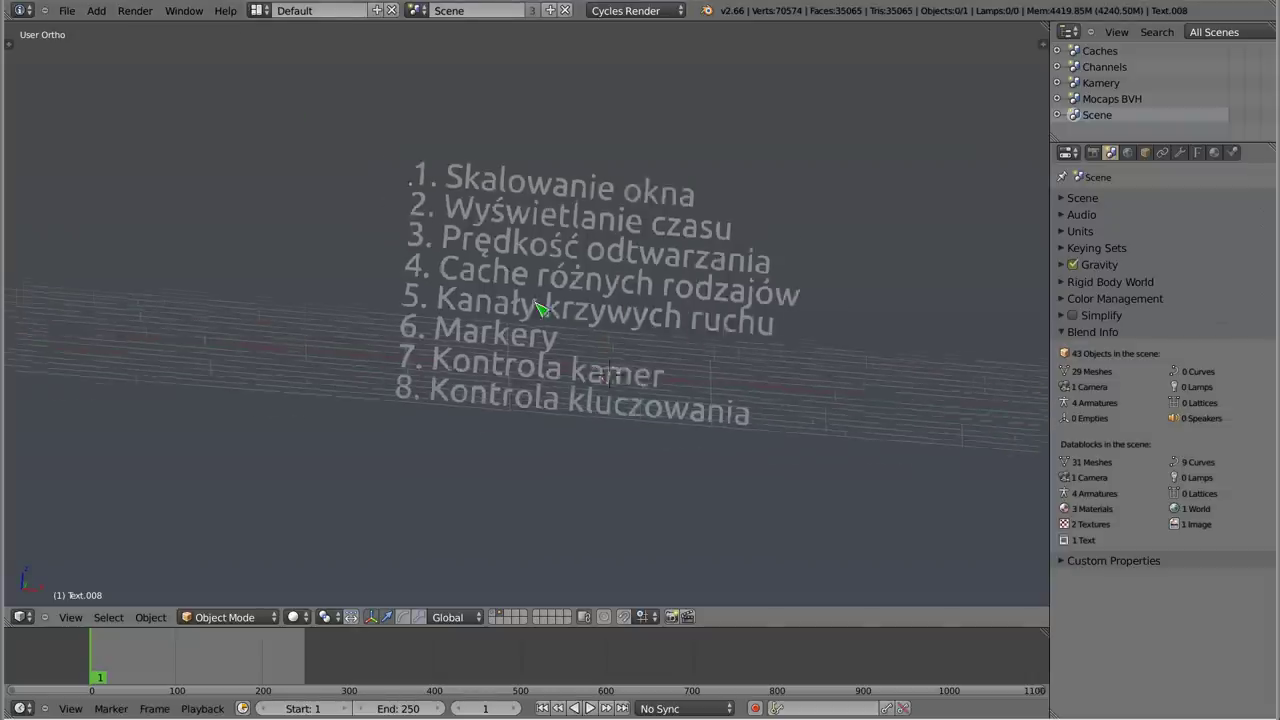
{"action": "scroll", "coordinate": [509, 214], "scroll_direction": "up", "scroll_amount": 1}
{"action": "middle_click_drag", "start_coordinate": [480, 210], "coordinate": [591, 286]}
{"action": "right_click", "coordinate": [540, 263]}
{"action": "key", "text": "a"}
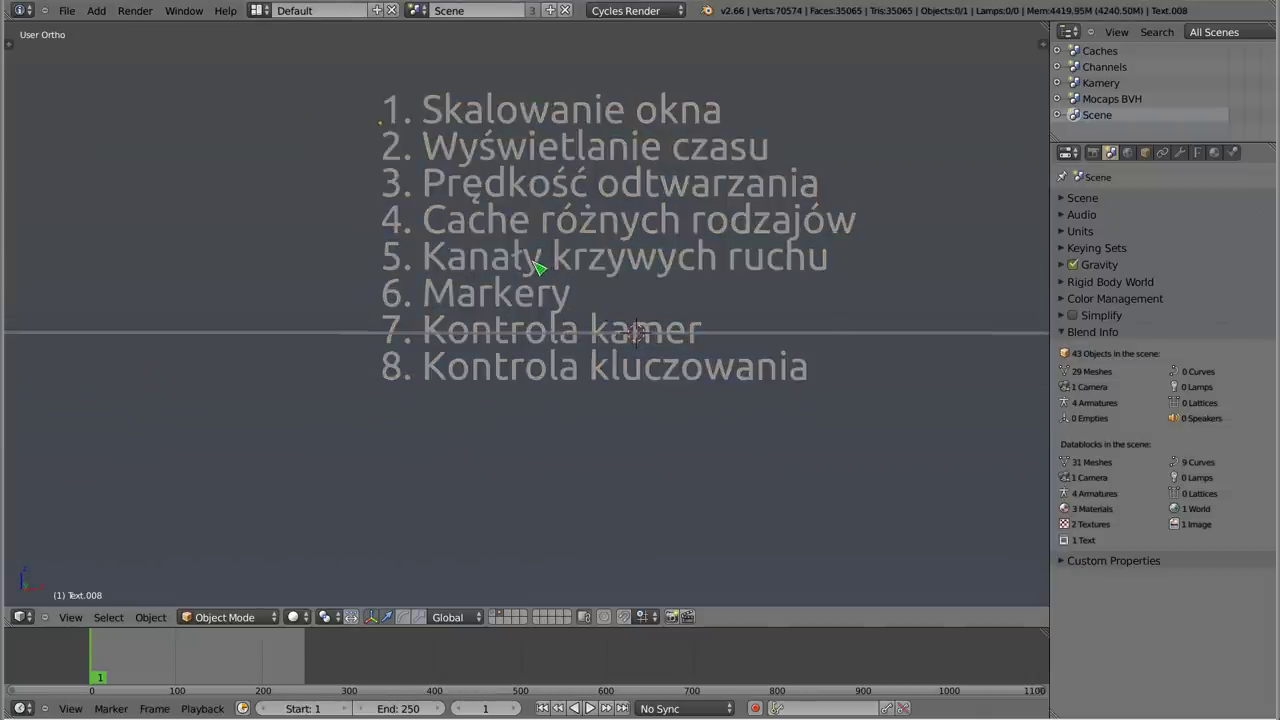
{"action": "scroll", "coordinate": [537, 263], "scroll_direction": "down", "scroll_amount": 2}
- Switch to the Mocaps BVH scene and zoom in on its three skeletons
{"action": "left_click", "coordinate": [418, 10]}
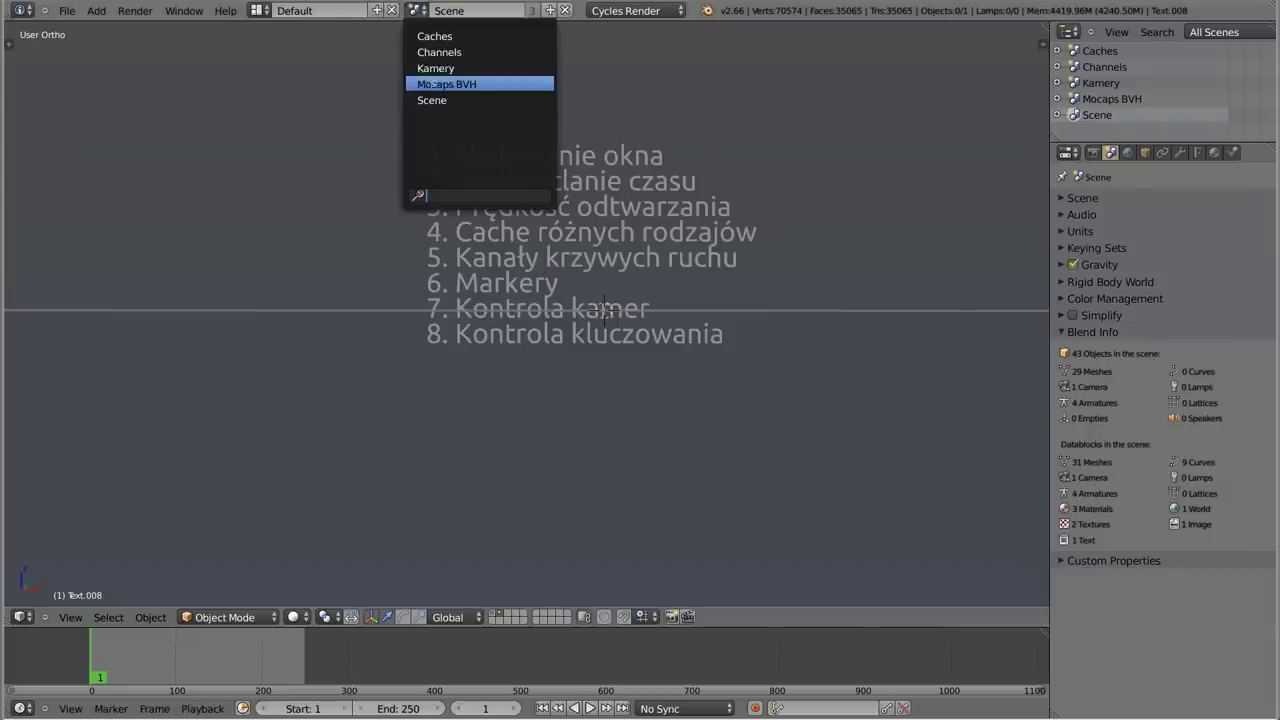
{"action": "left_click", "coordinate": [440, 84]}
{"action": "scroll", "coordinate": [541, 303], "scroll_direction": "up", "scroll_amount": 2}
{"action": "scroll", "coordinate": [554, 254], "scroll_direction": "up", "scroll_amount": 1}
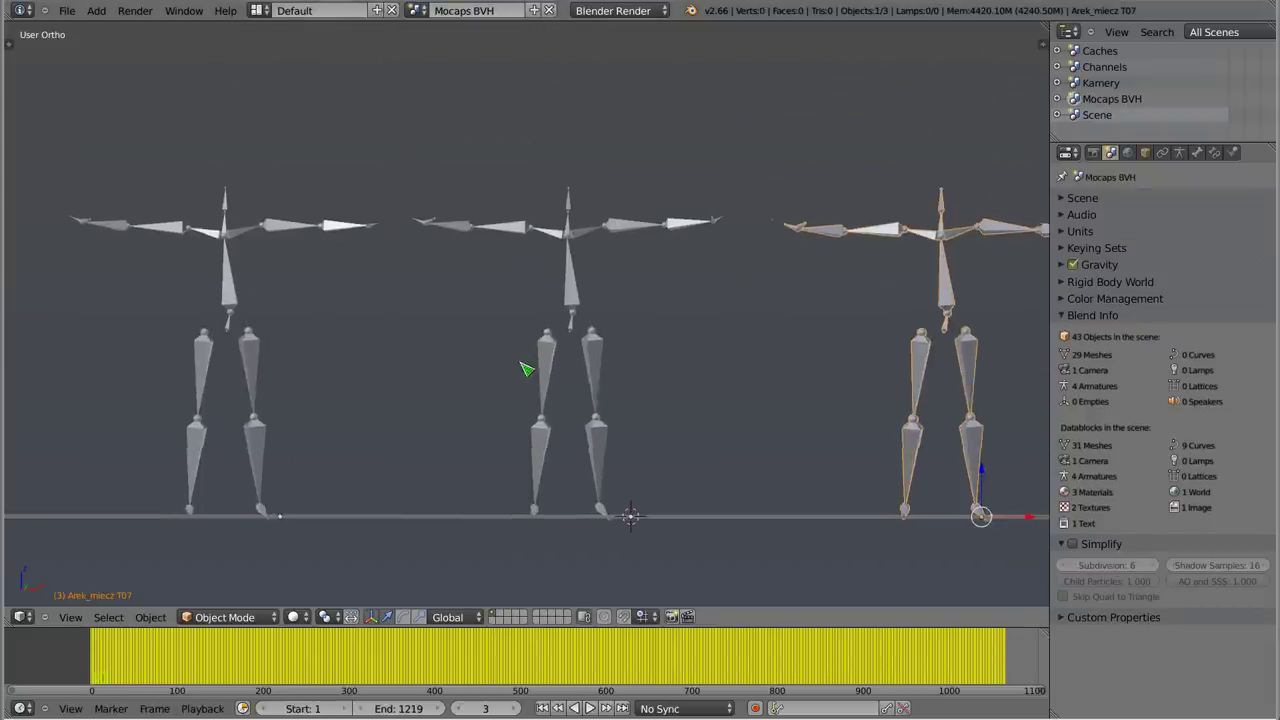
{"action": "scroll", "coordinate": [526, 369], "scroll_direction": "up", "scroll_amount": 1}
{"action": "left_click", "coordinate": [300, 10]}
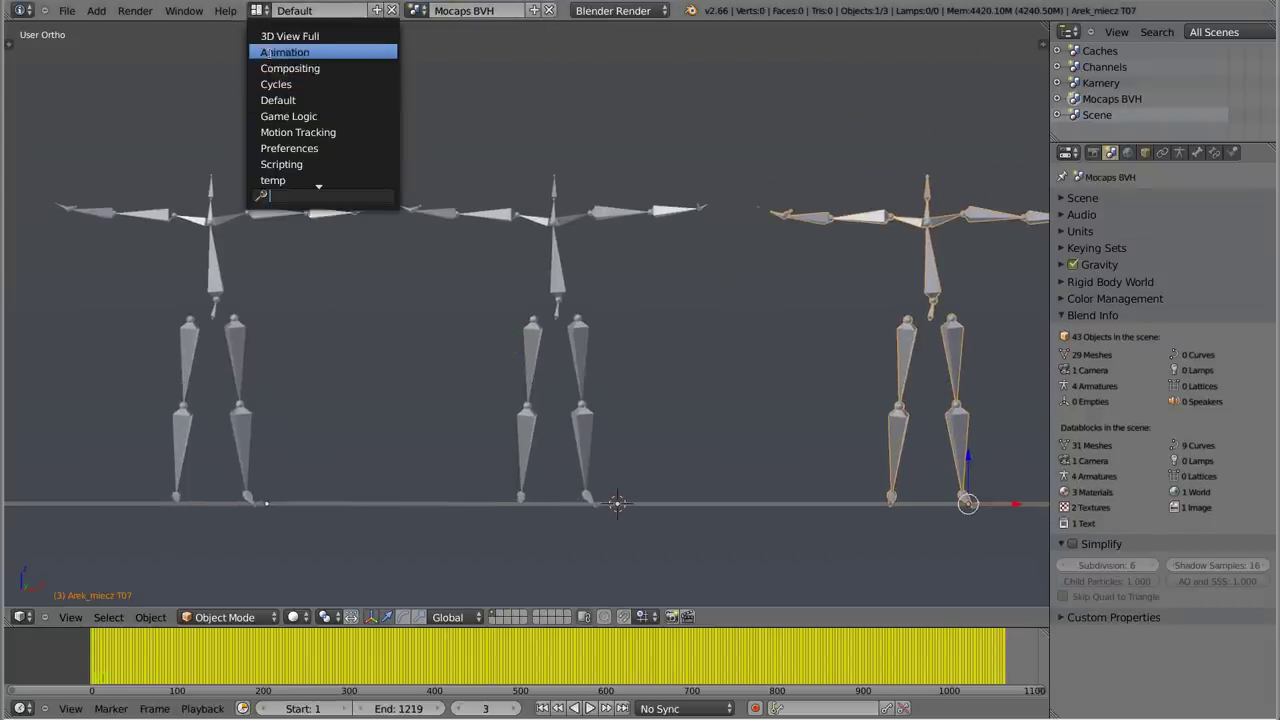
- Switch to the Animation layout and select the middle armature Arek_miecz T05
{"action": "left_click", "coordinate": [285, 52]}
{"action": "scroll", "coordinate": [622, 241], "scroll_direction": "down", "scroll_amount": 4}
{"action": "middle_click_drag", "start_coordinate": [626, 249], "coordinate": [712, 318], "text": "shift"}
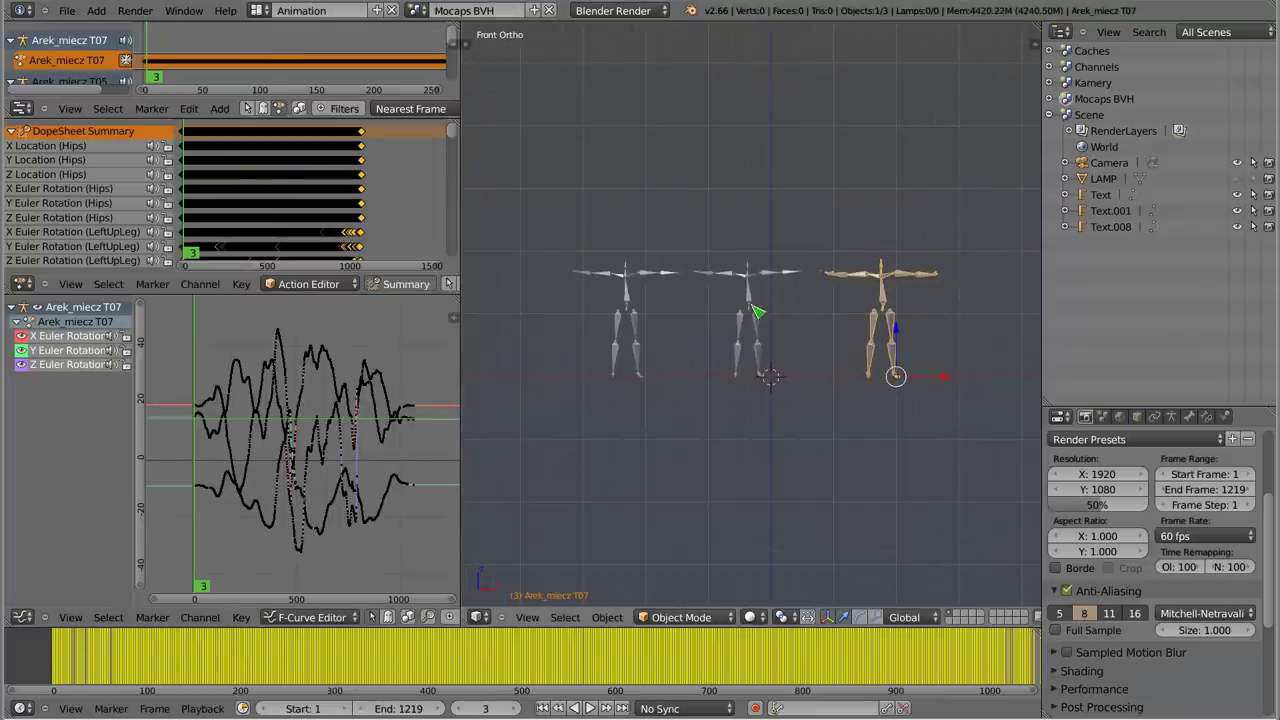
{"action": "right_click", "coordinate": [757, 312]}
{"action": "scroll", "coordinate": [757, 316], "scroll_direction": "up", "scroll_amount": 4}
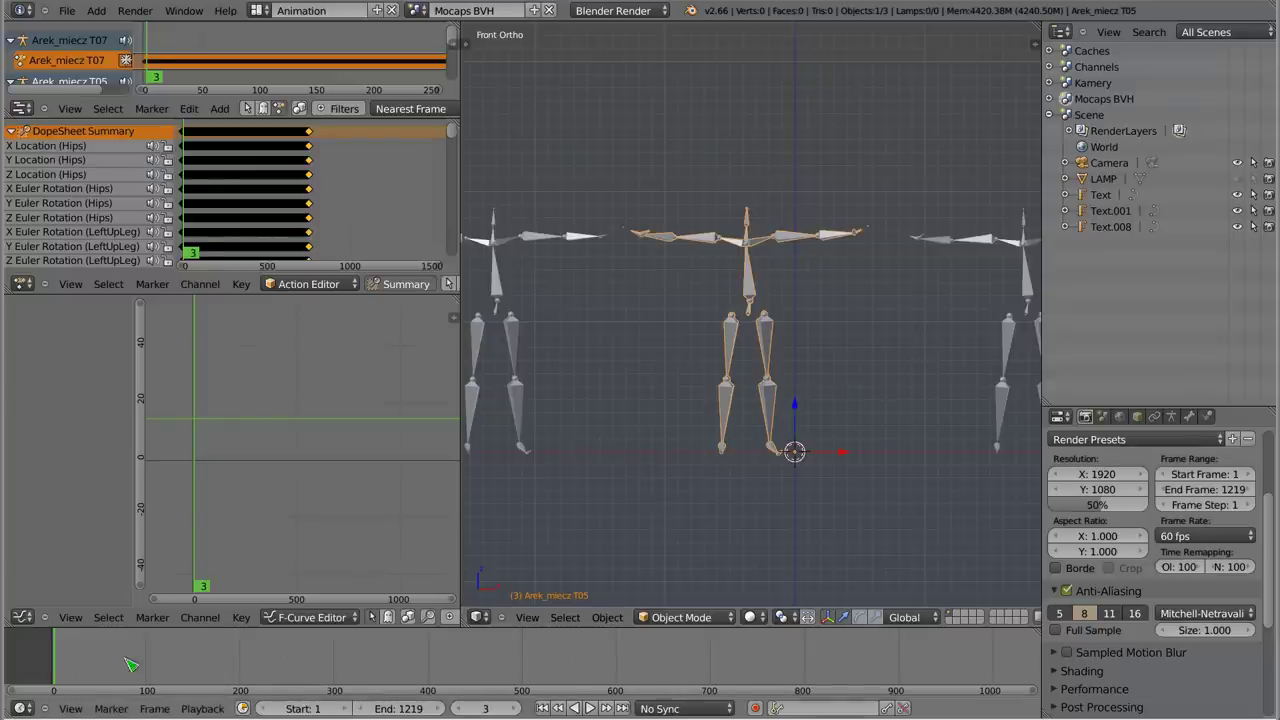
- Scrub the motion between frames 3 and 98, then select the right-hand armature Arek_miecz T07
{"action": "left_click_drag", "start_coordinate": [130, 665], "coordinate": [57, 668]}
{"action": "mouse_move", "coordinate": [75, 682]}
{"action": "left_mouse_down"}
{"action": "mouse_move", "coordinate": [158, 676]}
{"action": "mouse_move", "coordinate": [88, 664]}
{"action": "left_mouse_up"}
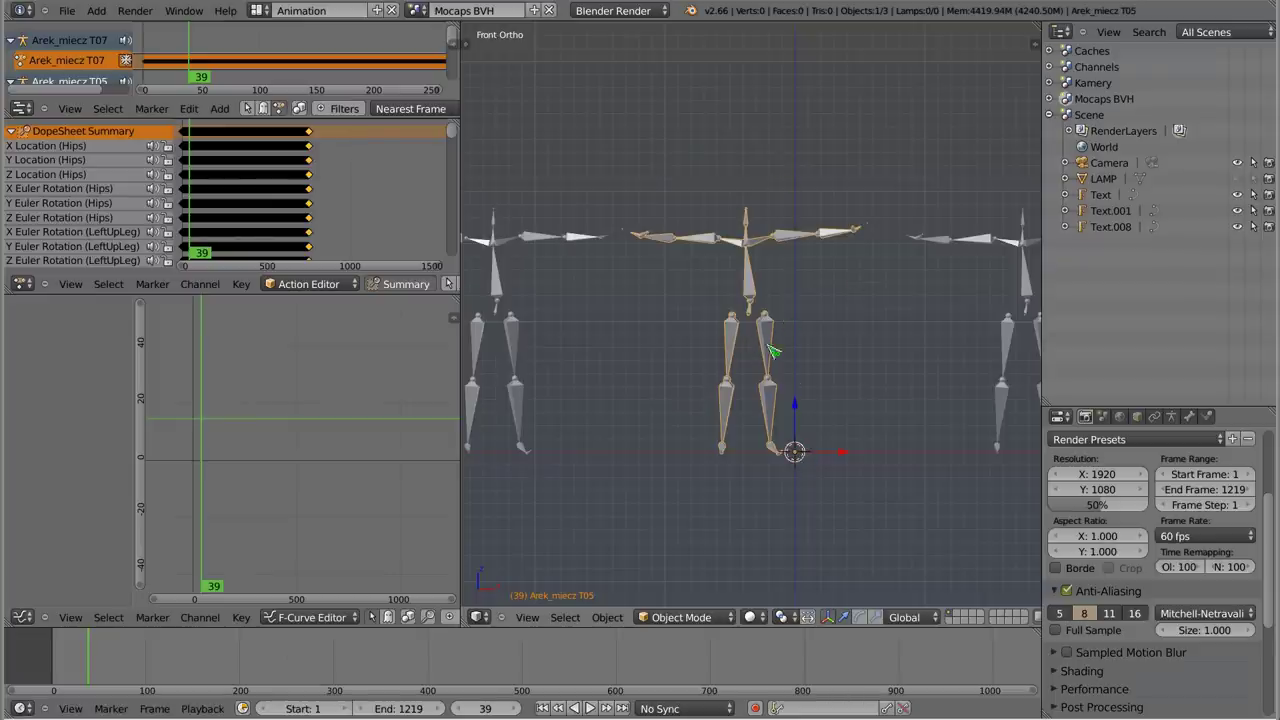
{"action": "scroll", "coordinate": [772, 350], "scroll_direction": "down", "scroll_amount": 5, "text": "ctrl"}
{"action": "right_click", "coordinate": [775, 272]}
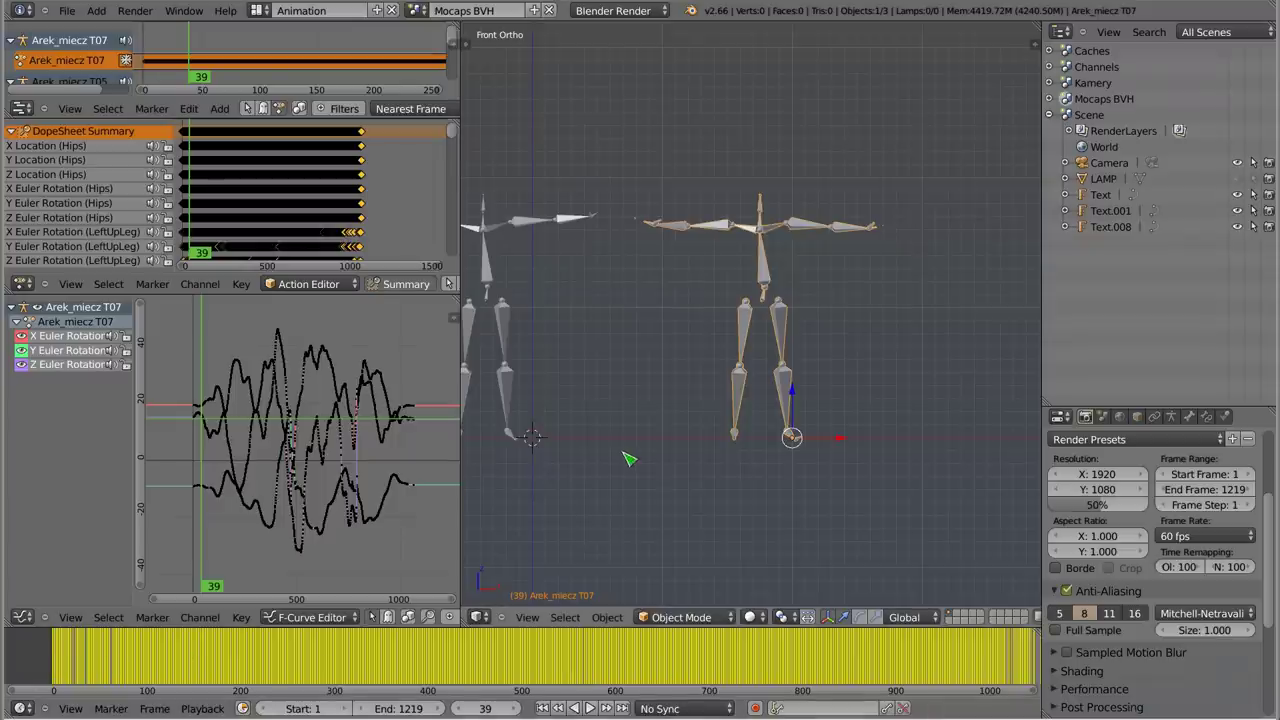
{"action": "left_click", "coordinate": [70, 708]}
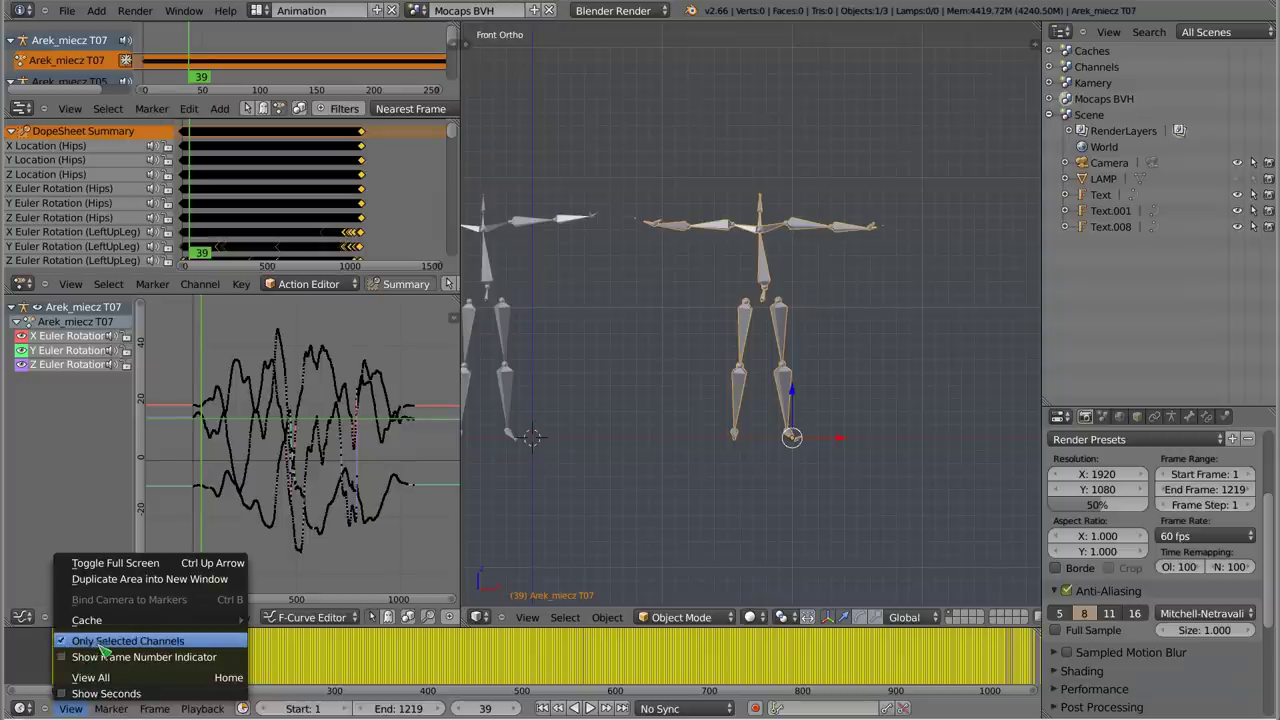
- Turn off Only Selected Channels in the timeline and put Arek_miecz T07 into Pose Mode
{"action": "left_click", "coordinate": [67, 642]}
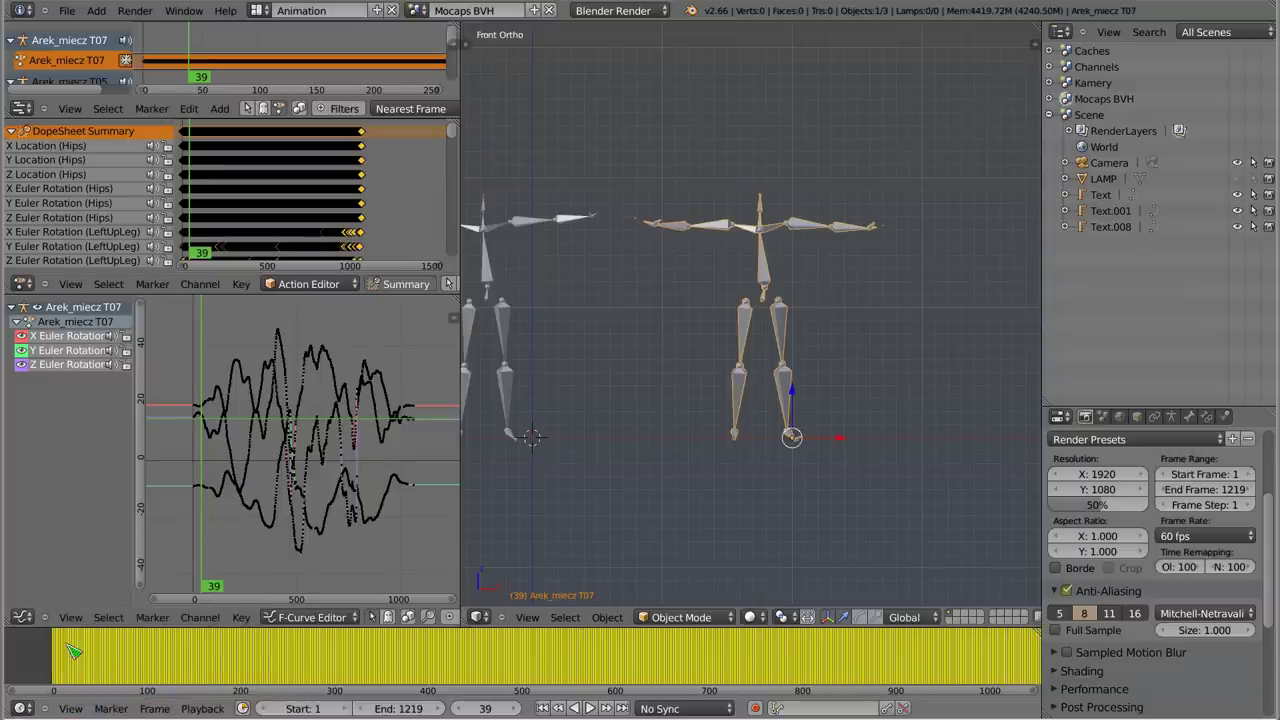
{"action": "scroll", "coordinate": [57, 672], "scroll_direction": "up", "scroll_amount": 3}
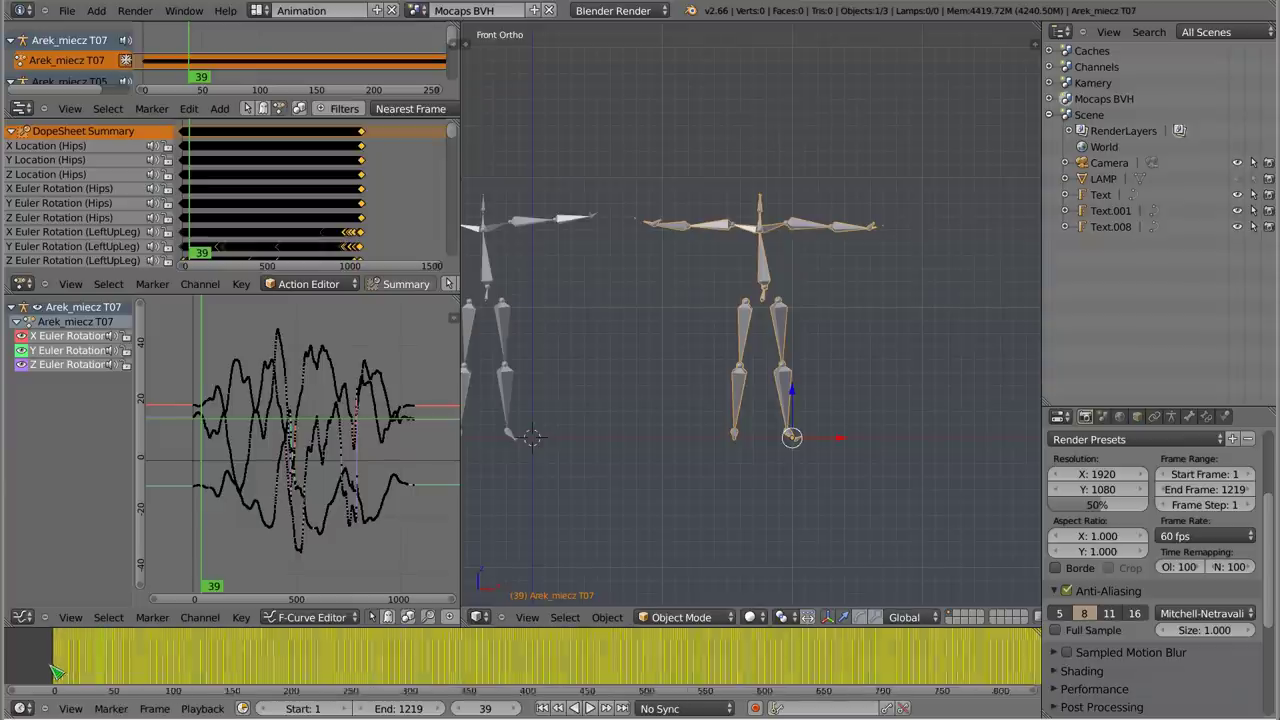
{"action": "scroll", "coordinate": [57, 672], "scroll_direction": "up", "scroll_amount": 2}
{"action": "scroll", "coordinate": [57, 672], "scroll_direction": "up", "scroll_amount": 1}
{"action": "scroll", "coordinate": [58, 671], "scroll_direction": "up", "scroll_amount": 2}
{"action": "scroll", "coordinate": [68, 667], "scroll_direction": "up", "scroll_amount": 1}
{"action": "scroll", "coordinate": [75, 661], "scroll_direction": "up", "scroll_amount": 1}
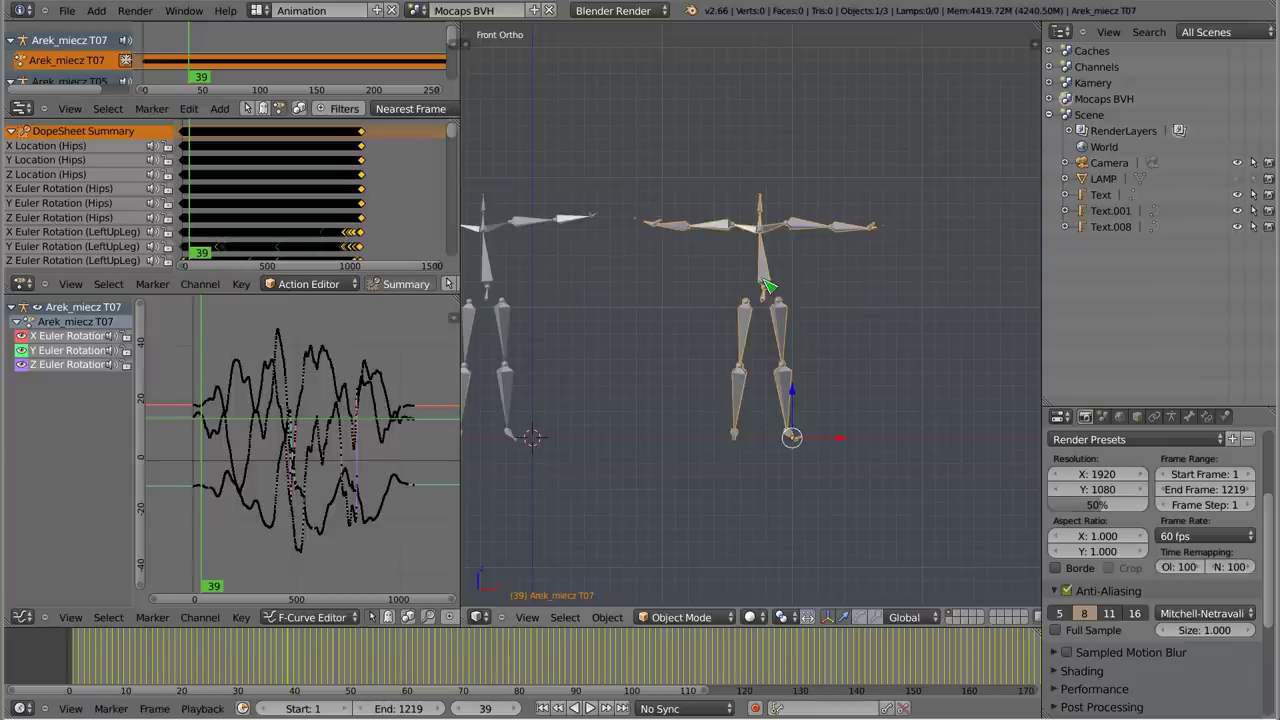
{"action": "key", "text": "ctrl+Tab"}
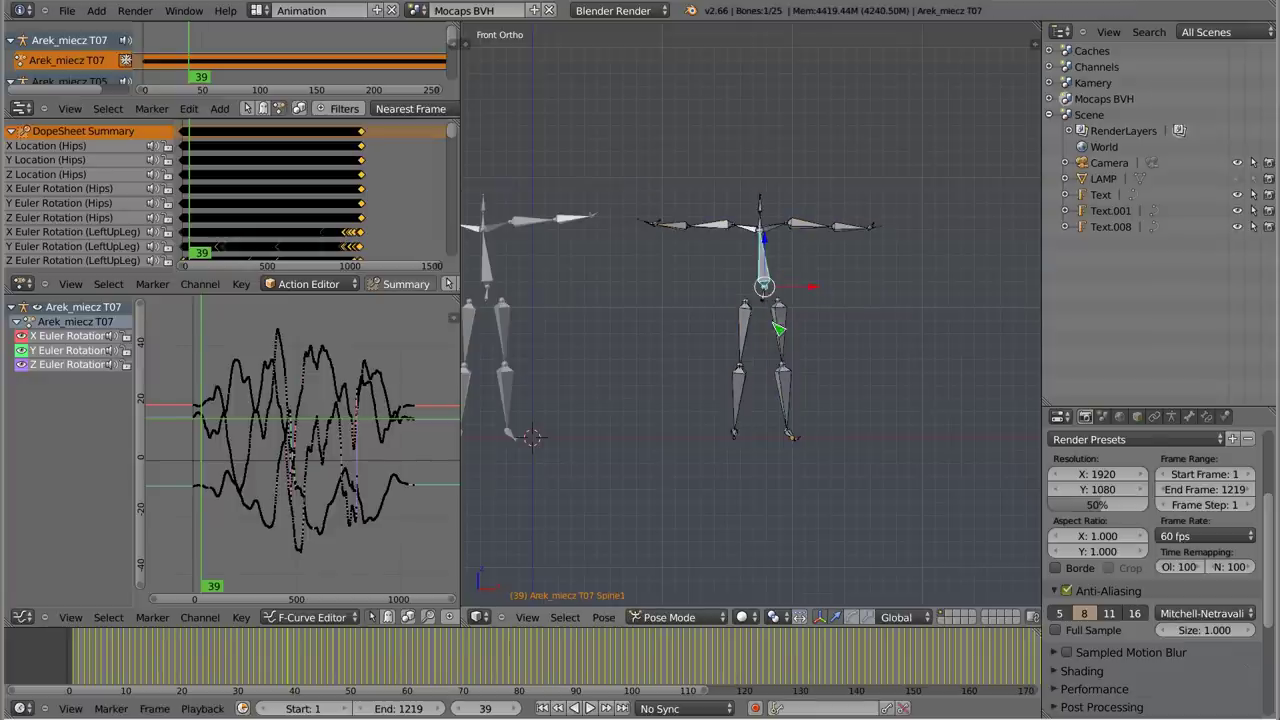
- Select RightUpLeg, RightForeArm, RightShoulder, the thighs and other bones to compare their curves
{"action": "right_click", "coordinate": [780, 325]}
{"action": "right_click", "coordinate": [750, 325]}
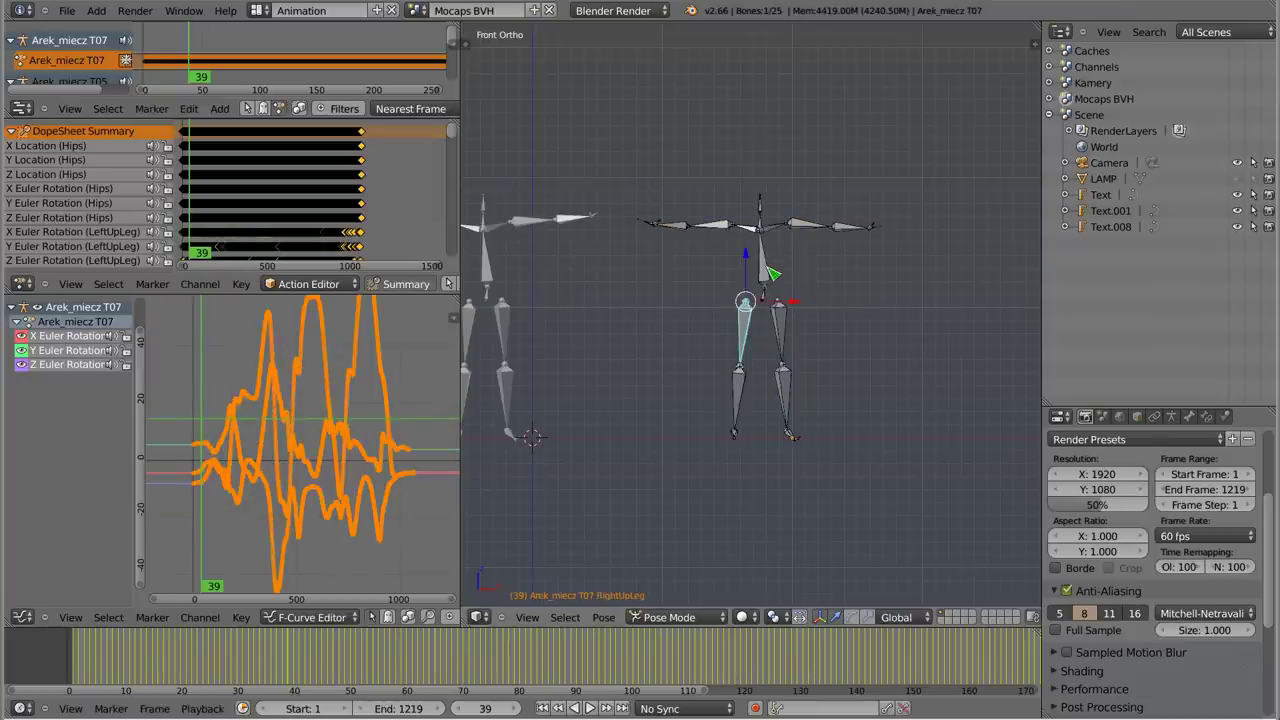
{"action": "right_click", "coordinate": [716, 237]}
{"action": "right_click", "coordinate": [686, 228]}
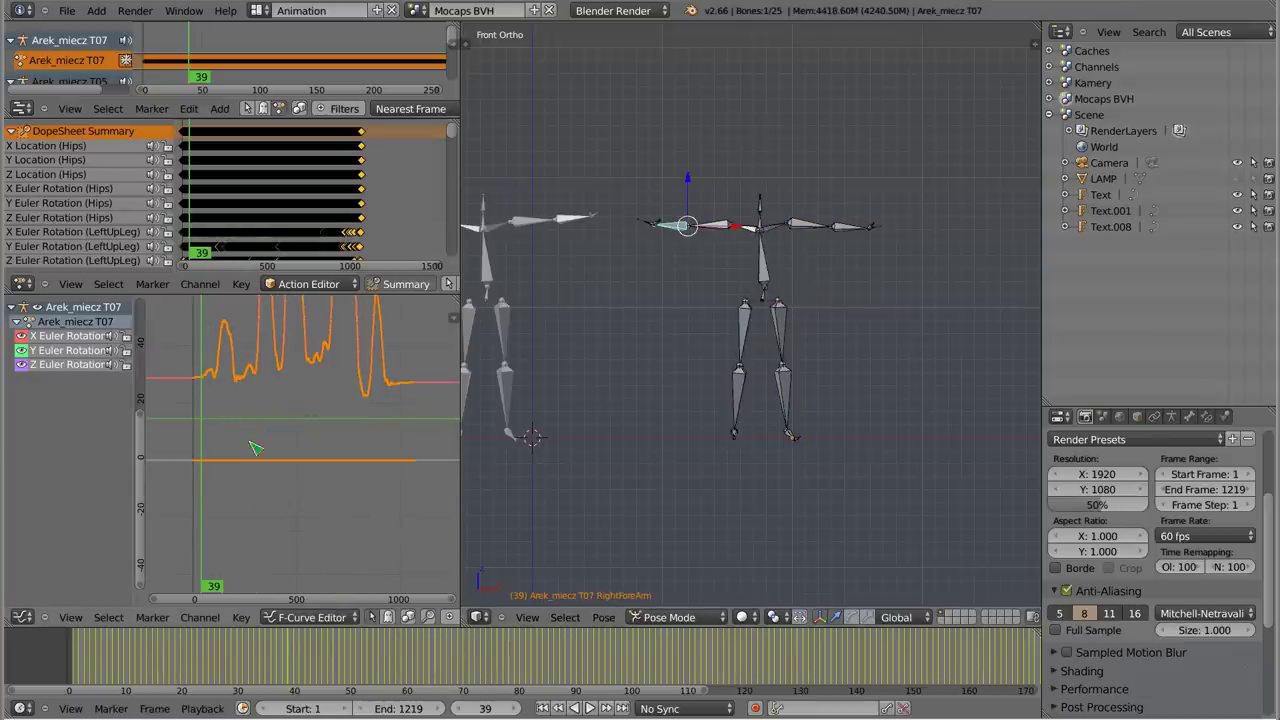
{"action": "right_click", "coordinate": [764, 276]}
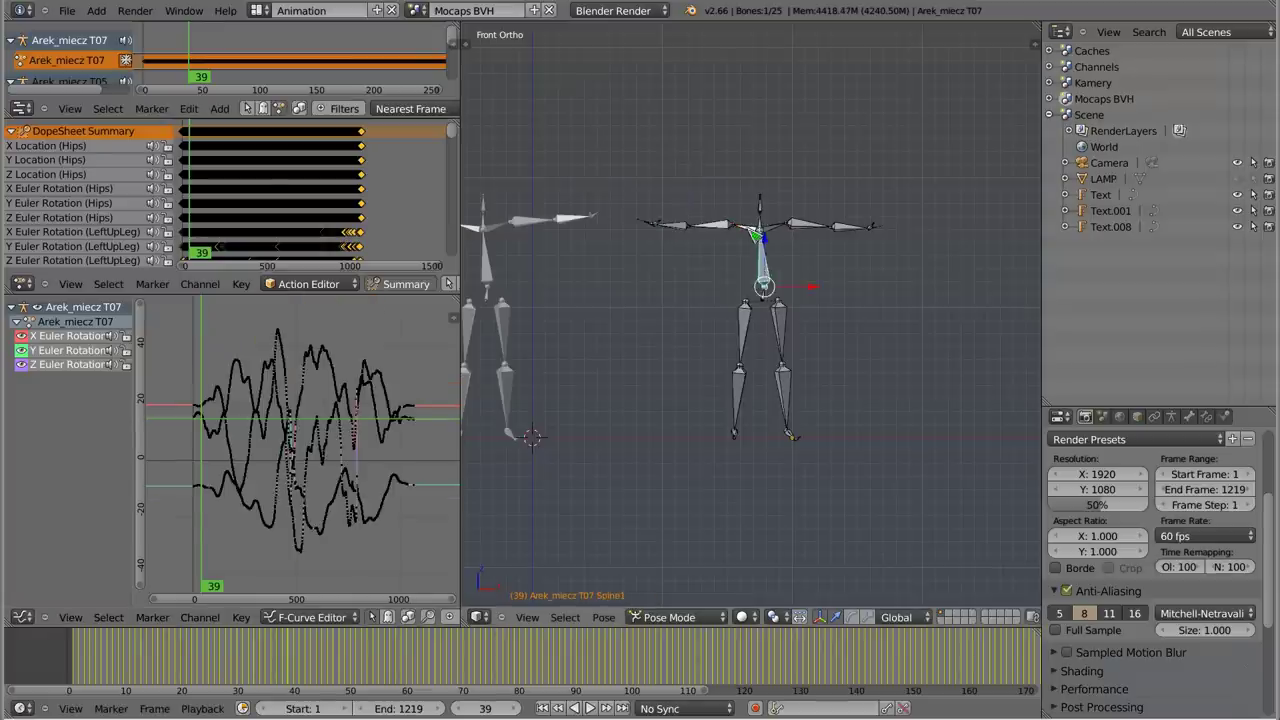
{"action": "right_click", "coordinate": [745, 342]}
{"action": "right_click", "coordinate": [782, 332]}
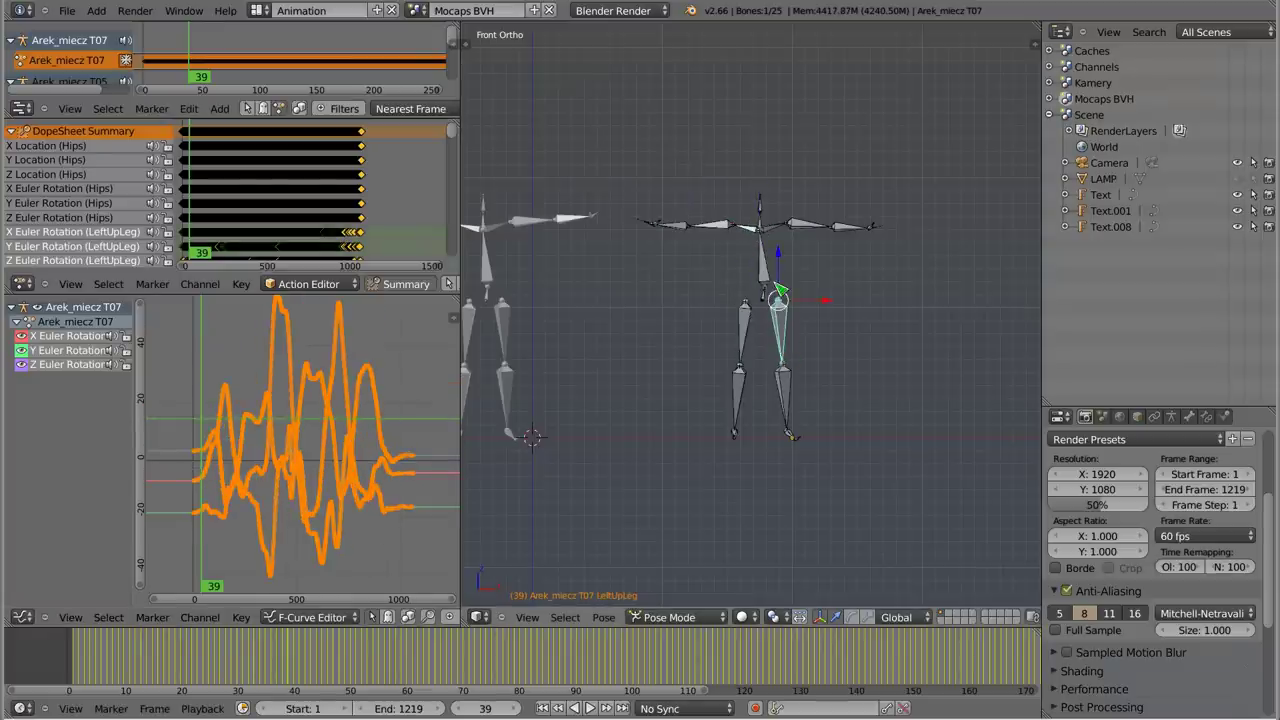
{"action": "right_click", "coordinate": [771, 313]}
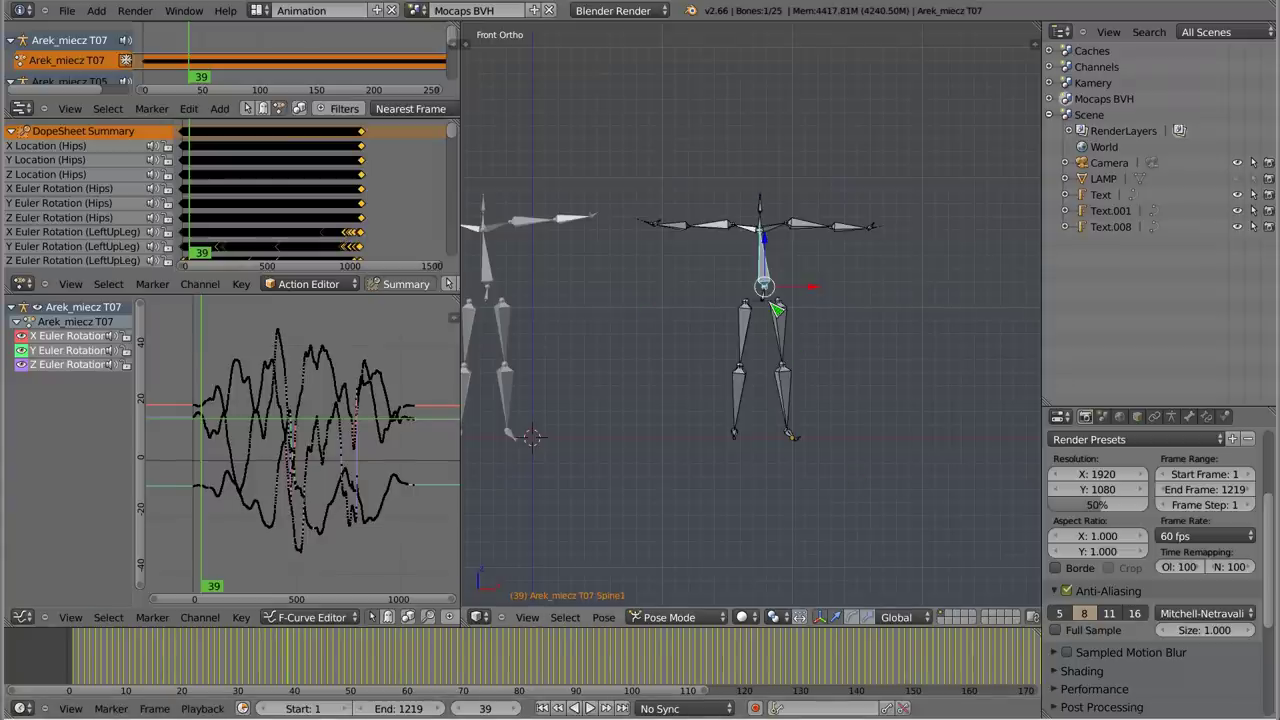
{"action": "left_click", "coordinate": [70, 708]}
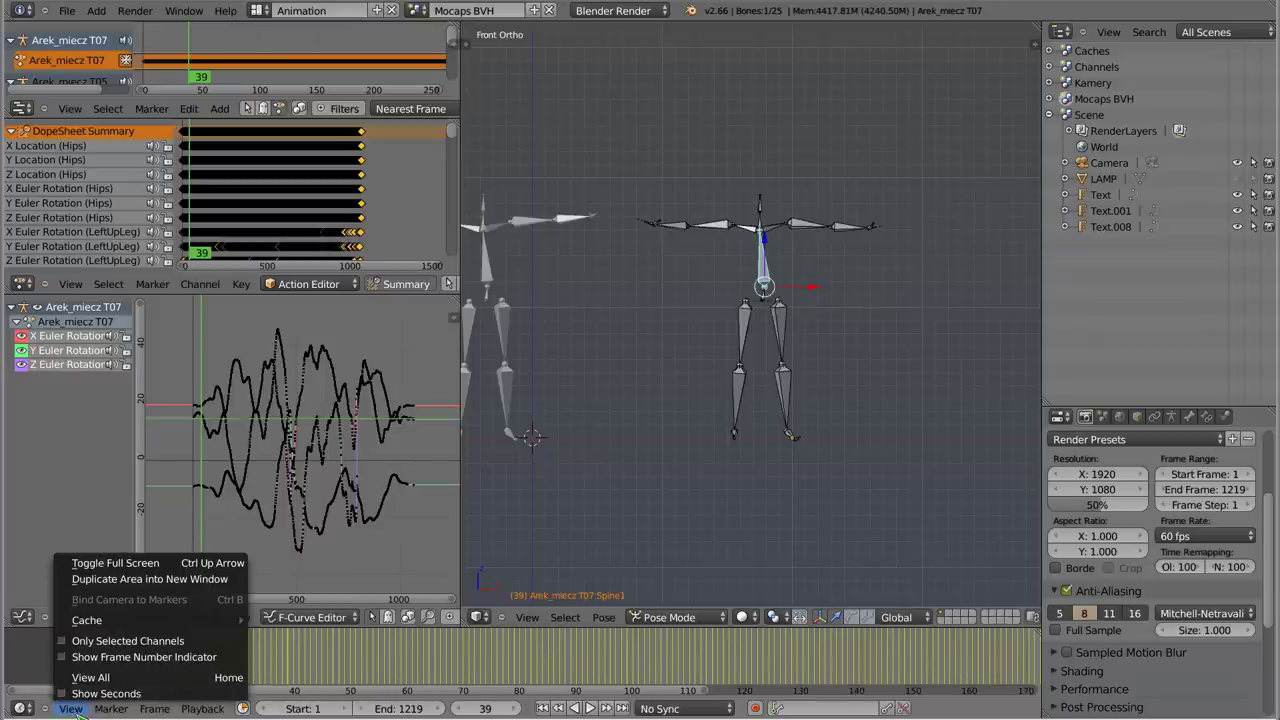
- Show timeline keys only for selected channels and inspect the RightArm and Spine1 curves
{"action": "left_click", "coordinate": [166, 641]}
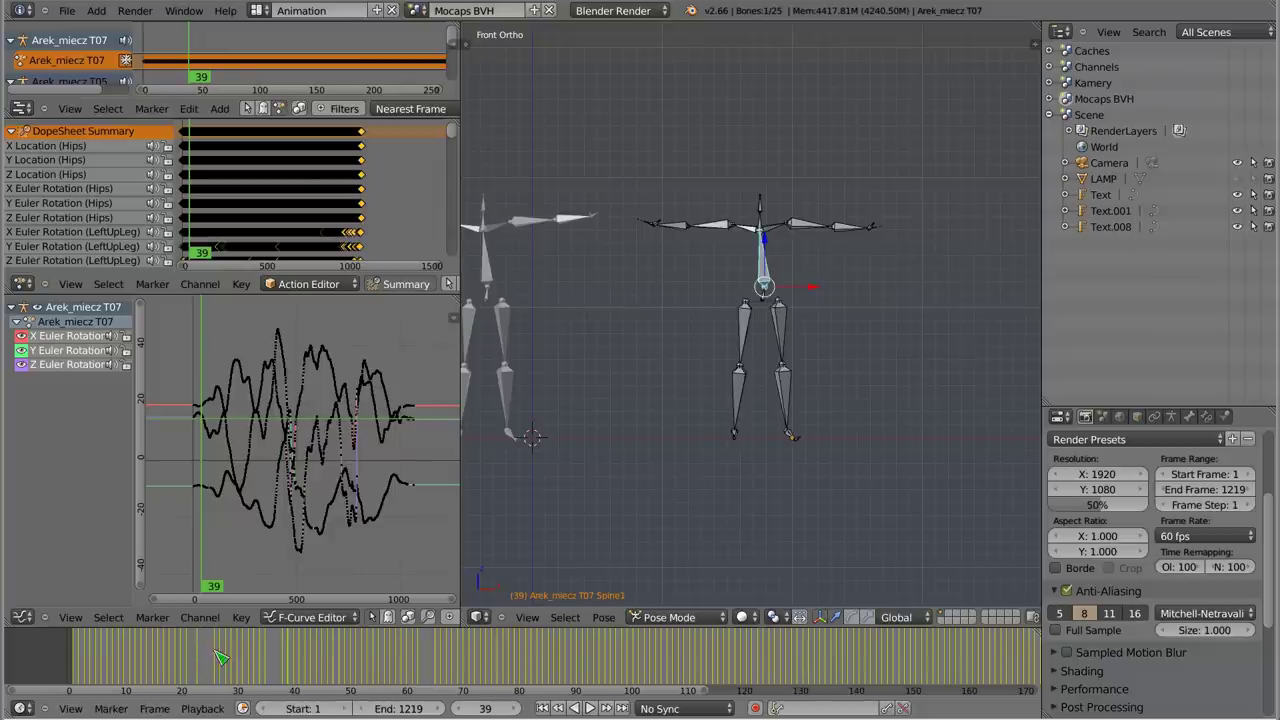
{"action": "mouse_move", "coordinate": [300, 520]}
{"action": "middle_mouse_down", "text": "ctrl"}
{"action": "mouse_move", "coordinate": [326, 530]}
{"action": "mouse_move", "coordinate": [381, 464]}
{"action": "mouse_move", "coordinate": [280, 471]}
{"action": "mouse_move", "coordinate": [257, 386]}
{"action": "middle_mouse_up", "text": "ctrl"}
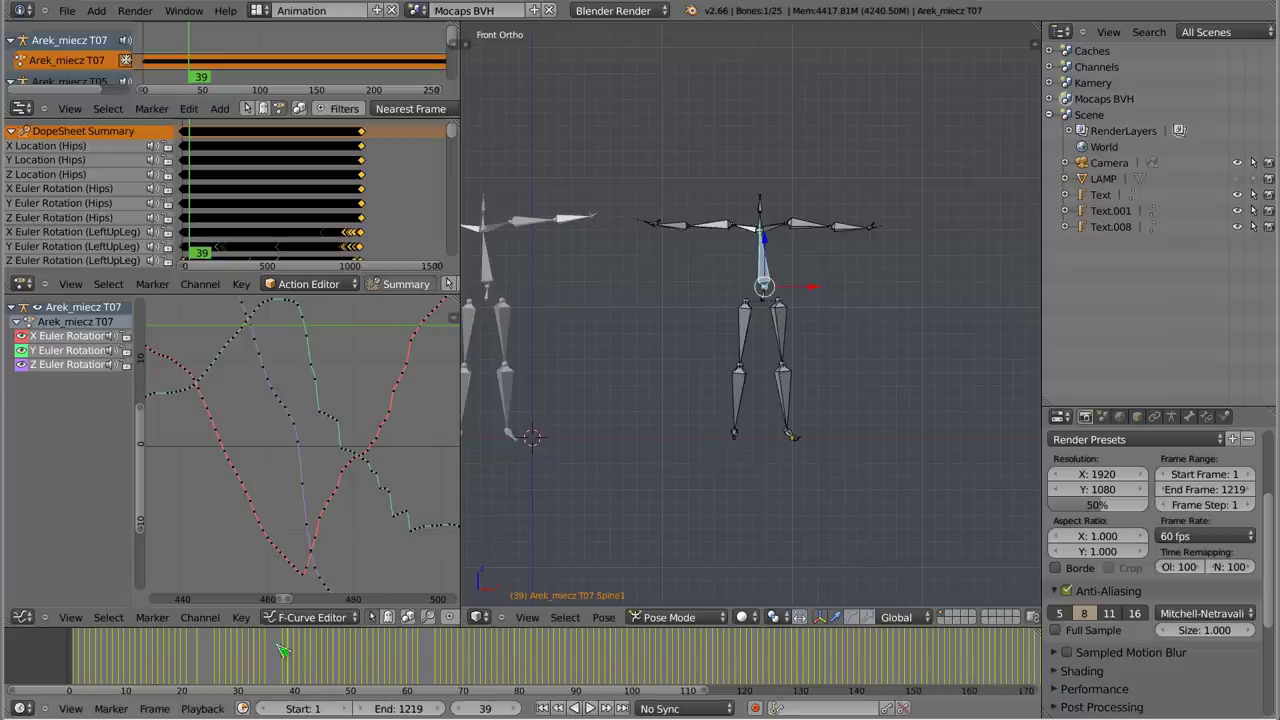
{"action": "right_click", "coordinate": [730, 232]}
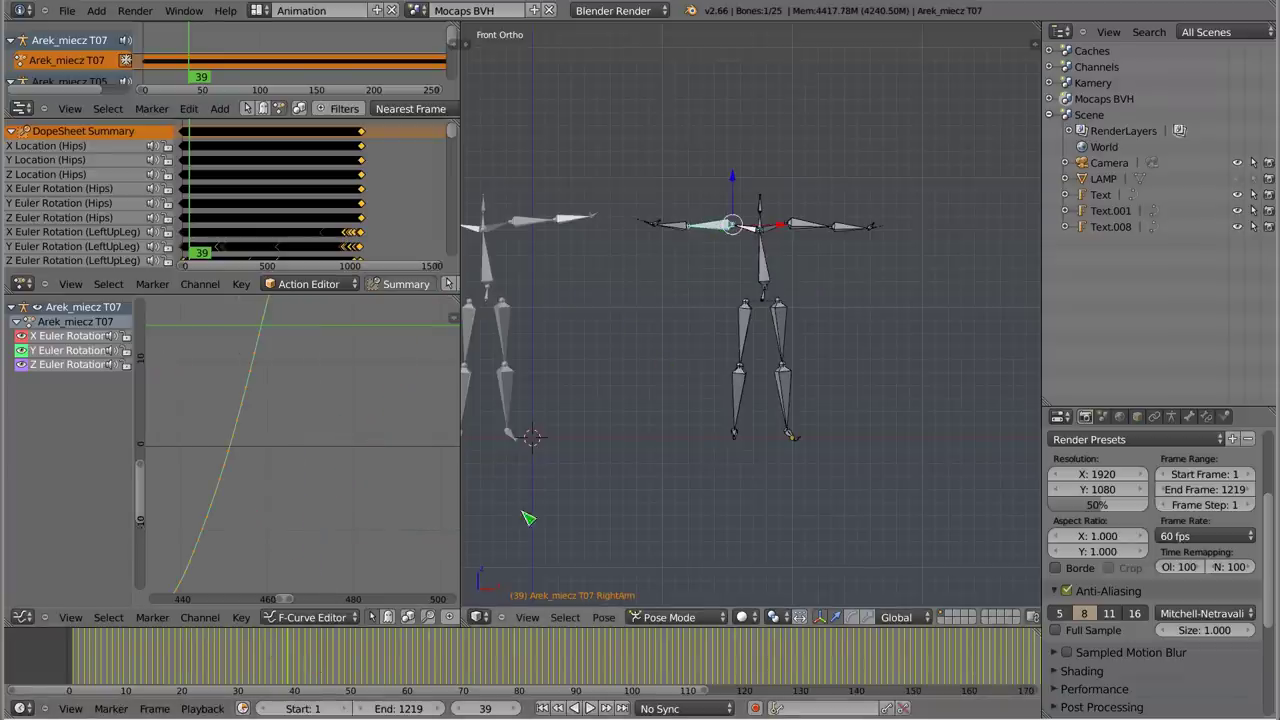
{"action": "right_click", "coordinate": [776, 278]}
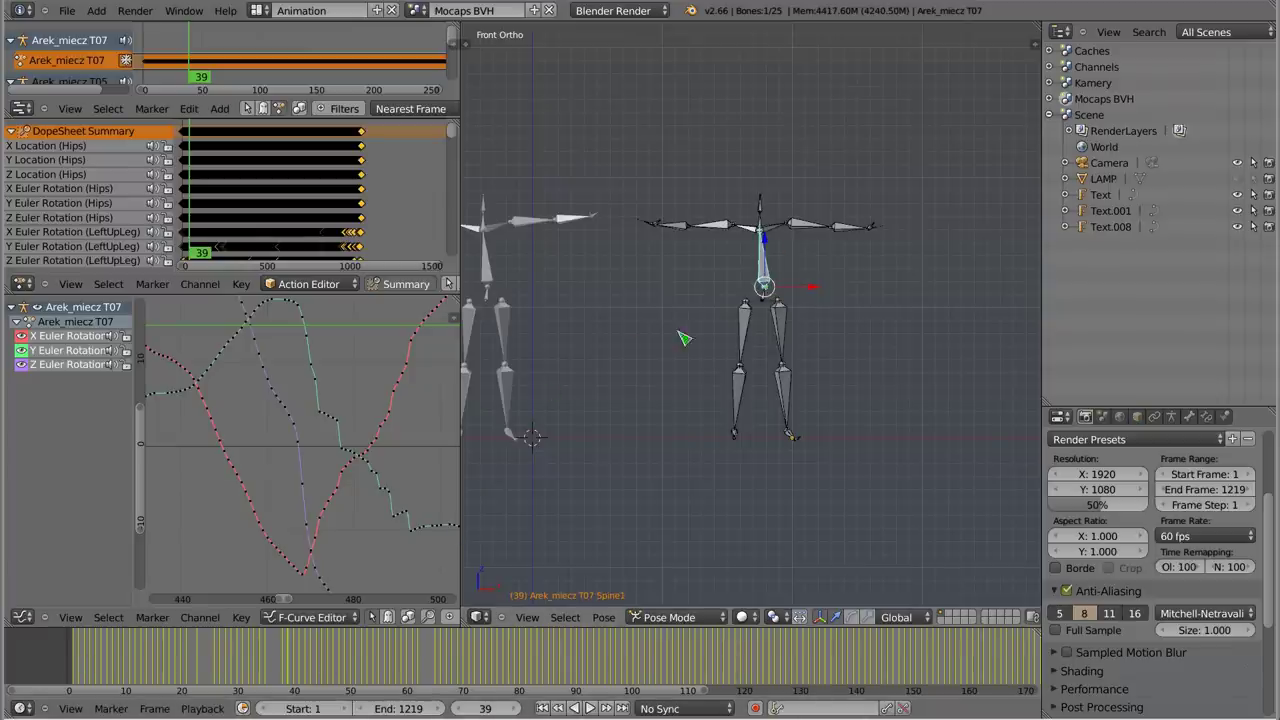
- Turn selected-channels-only keys off, switch the armature to Edit Mode, then toggle the option again
{"action": "left_click", "coordinate": [70, 708]}
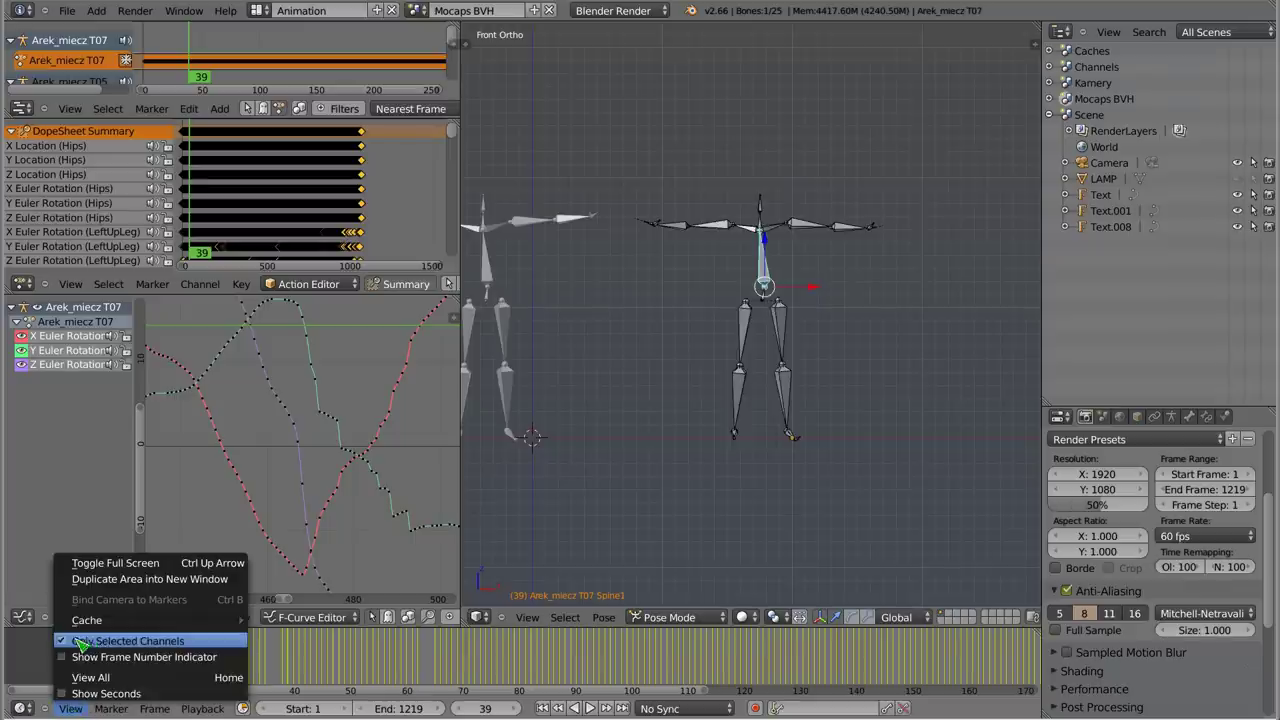
{"action": "left_click", "coordinate": [106, 643]}
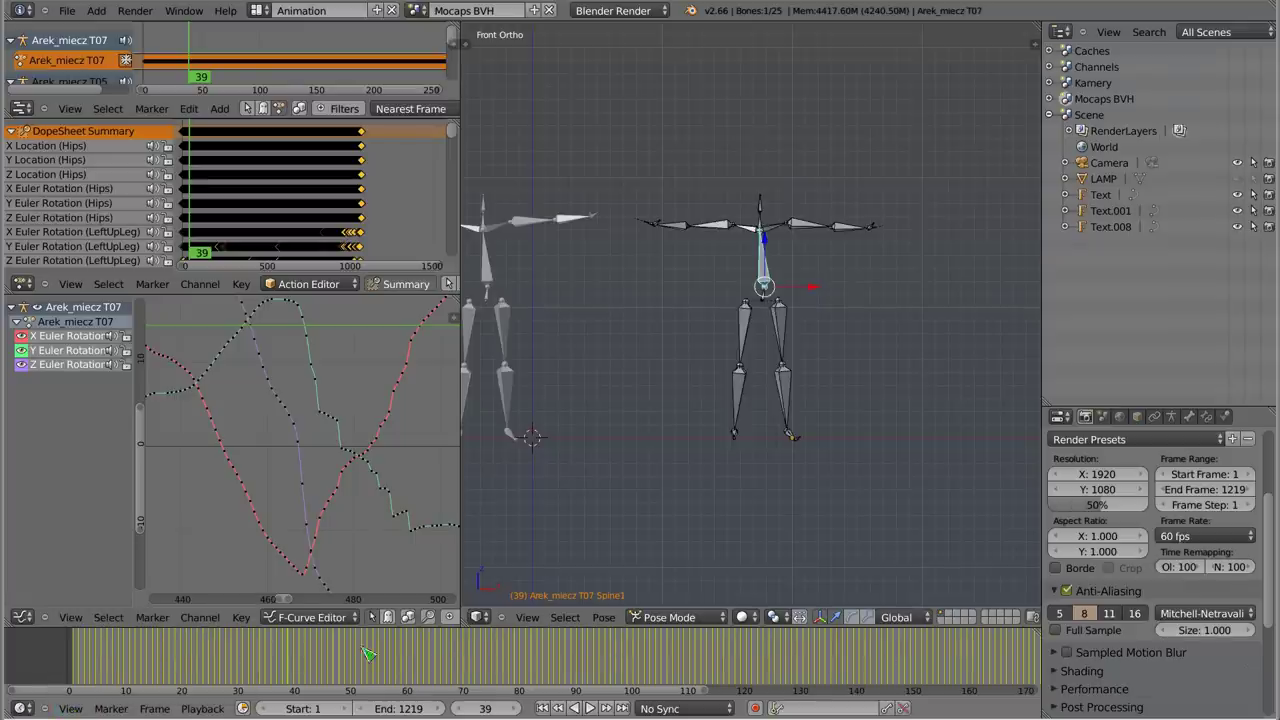
{"action": "scroll", "coordinate": [700, 350], "scroll_direction": "down", "scroll_amount": 3}
{"action": "key", "text": "Tab"}
{"action": "key", "text": "Tab"}
{"action": "left_click", "coordinate": [70, 708]}
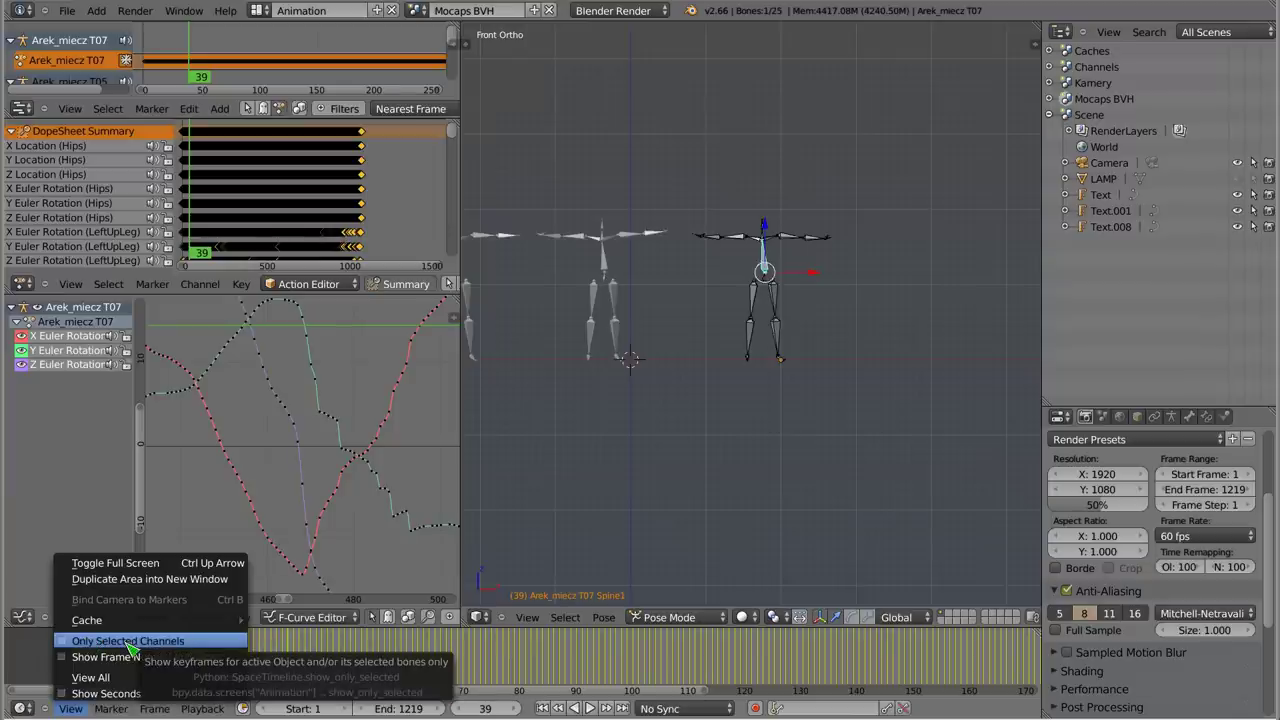
{"action": "left_click", "coordinate": [128, 641]}
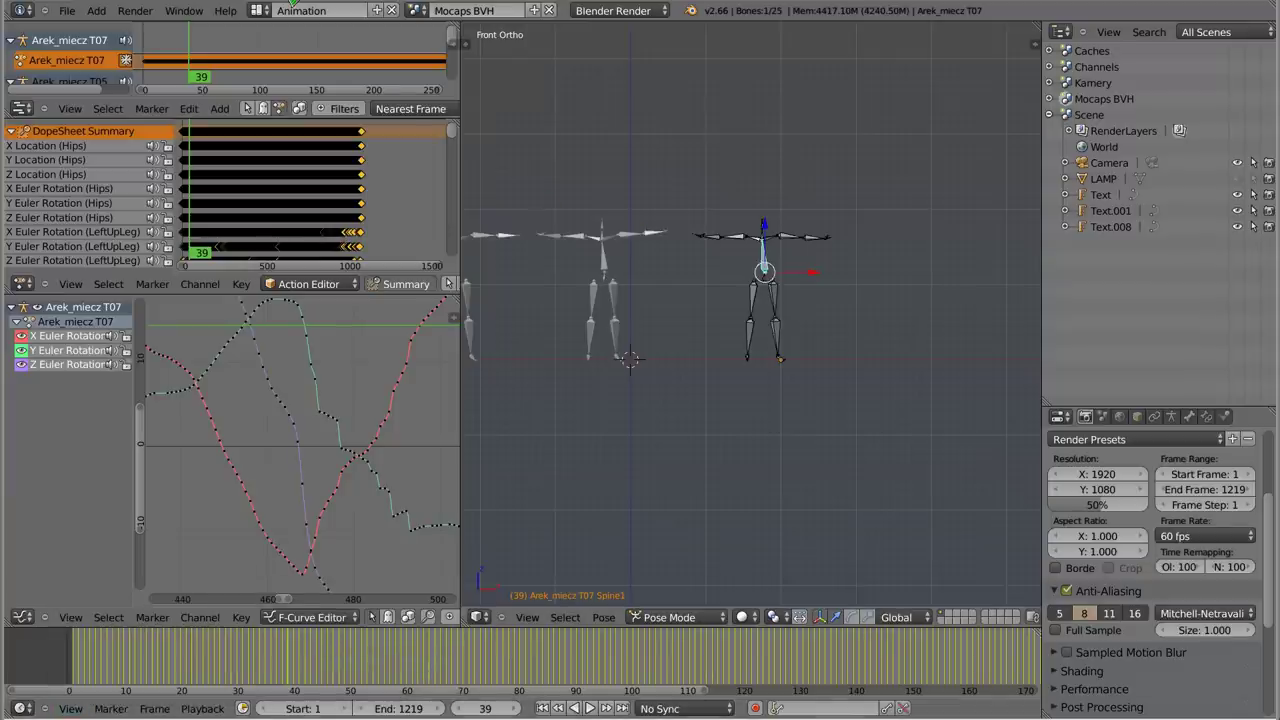
{"action": "left_click", "coordinate": [257, 10]}
- Switch to the Default screen layout and the scene named Scene
{"action": "left_click", "coordinate": [278, 100]}
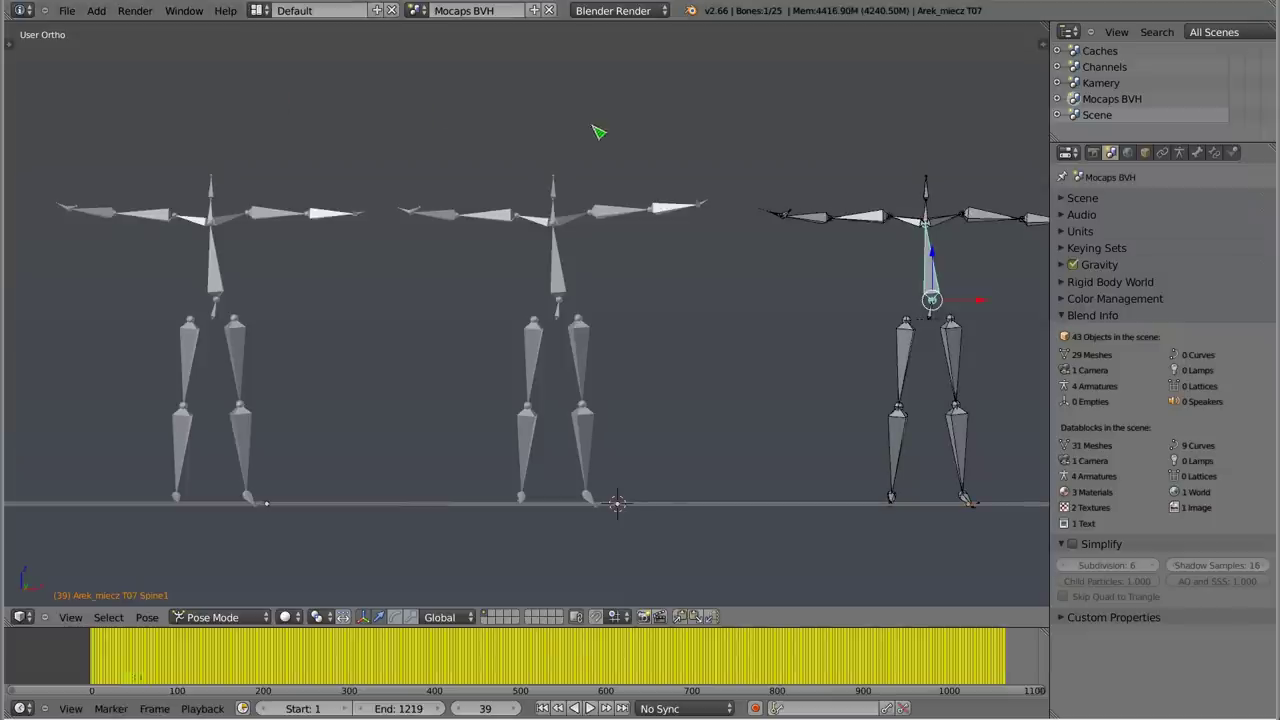
{"action": "left_click", "coordinate": [416, 9]}
{"action": "left_click", "coordinate": [427, 96]}
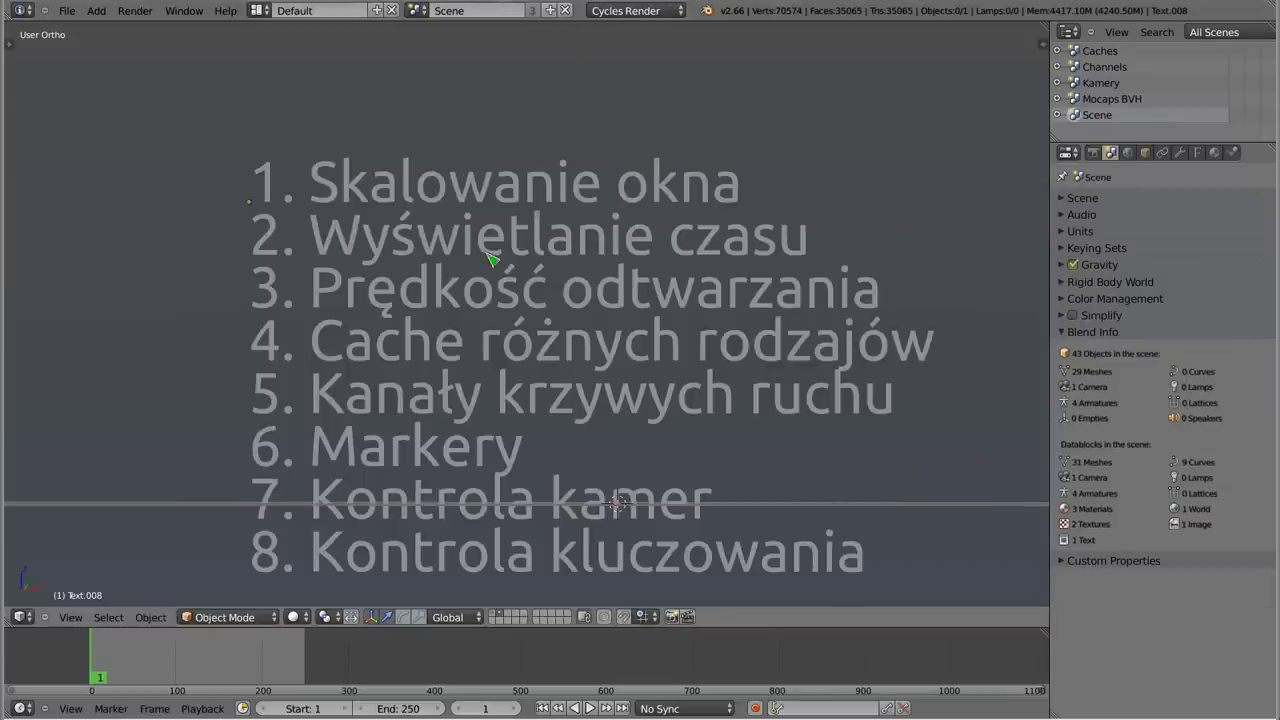
{"action": "middle_click_drag", "start_coordinate": [472, 373], "coordinate": [462, 293], "text": "shift"}
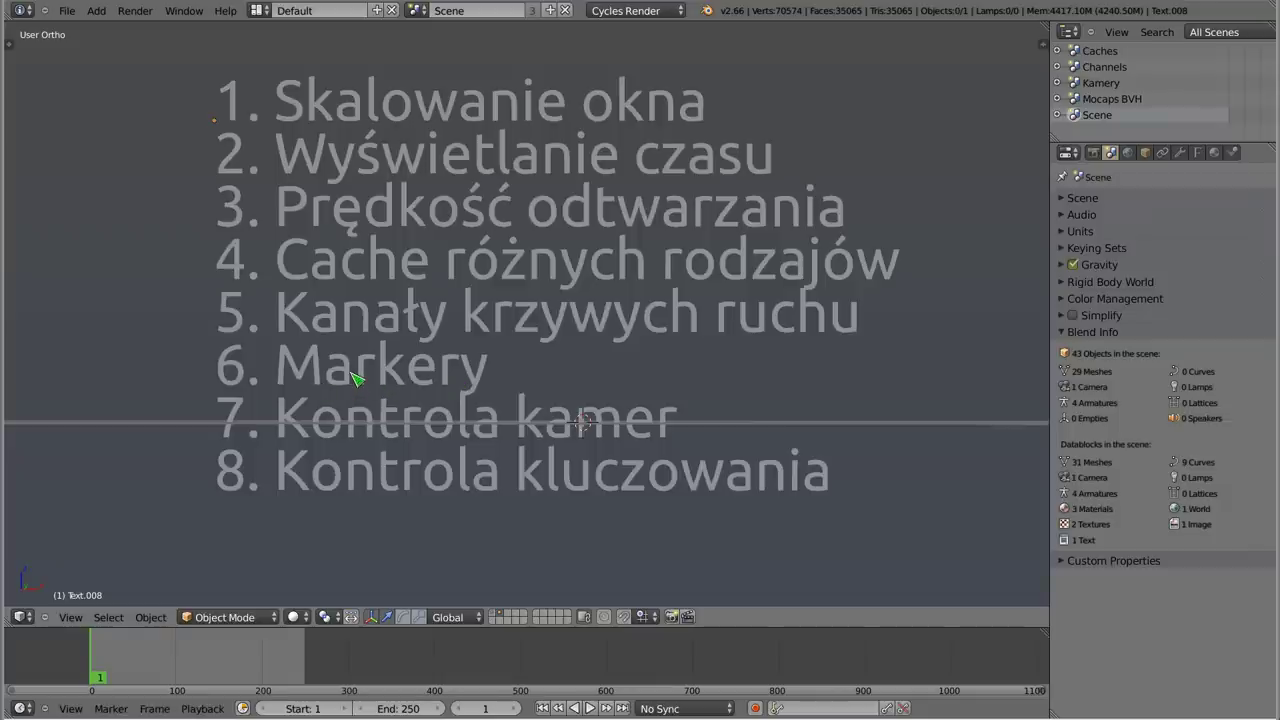
- View the topic list from the front and set the current frame to 50
{"action": "key", "text": "KP_1"}
{"action": "scroll", "coordinate": [350, 360], "scroll_direction": "up", "scroll_amount": 1}
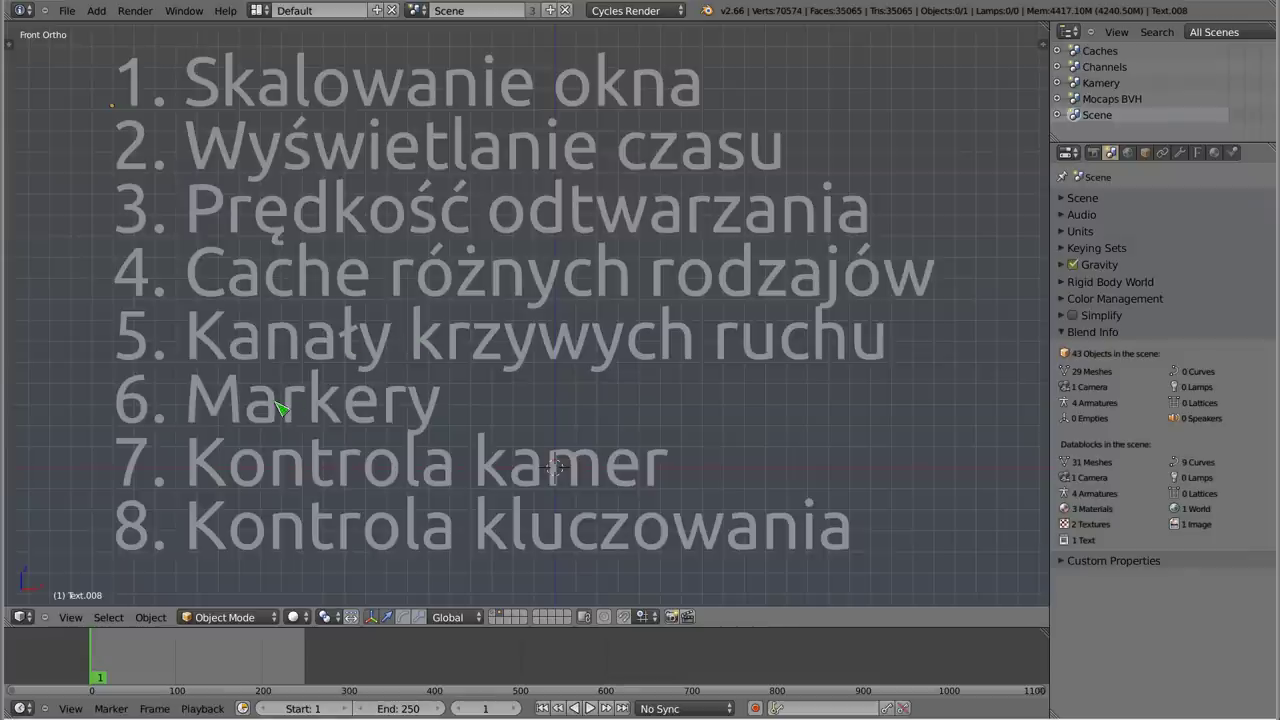
{"action": "scroll", "coordinate": [125, 668], "scroll_direction": "up", "scroll_amount": 2}
{"action": "scroll", "coordinate": [125, 668], "scroll_direction": "up", "scroll_amount": 2}
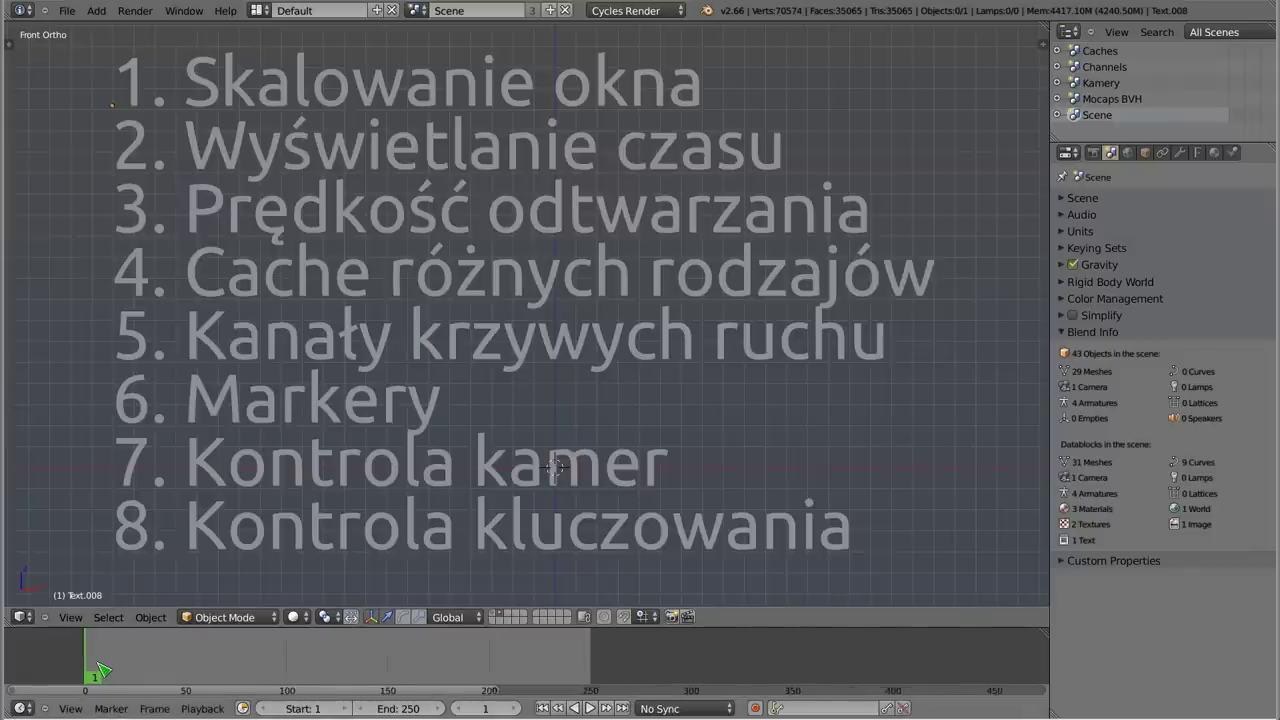
{"action": "scroll", "coordinate": [125, 668], "scroll_direction": "up", "scroll_amount": 1}
{"action": "middle_click_drag", "start_coordinate": [121, 653], "coordinate": [166, 653]}
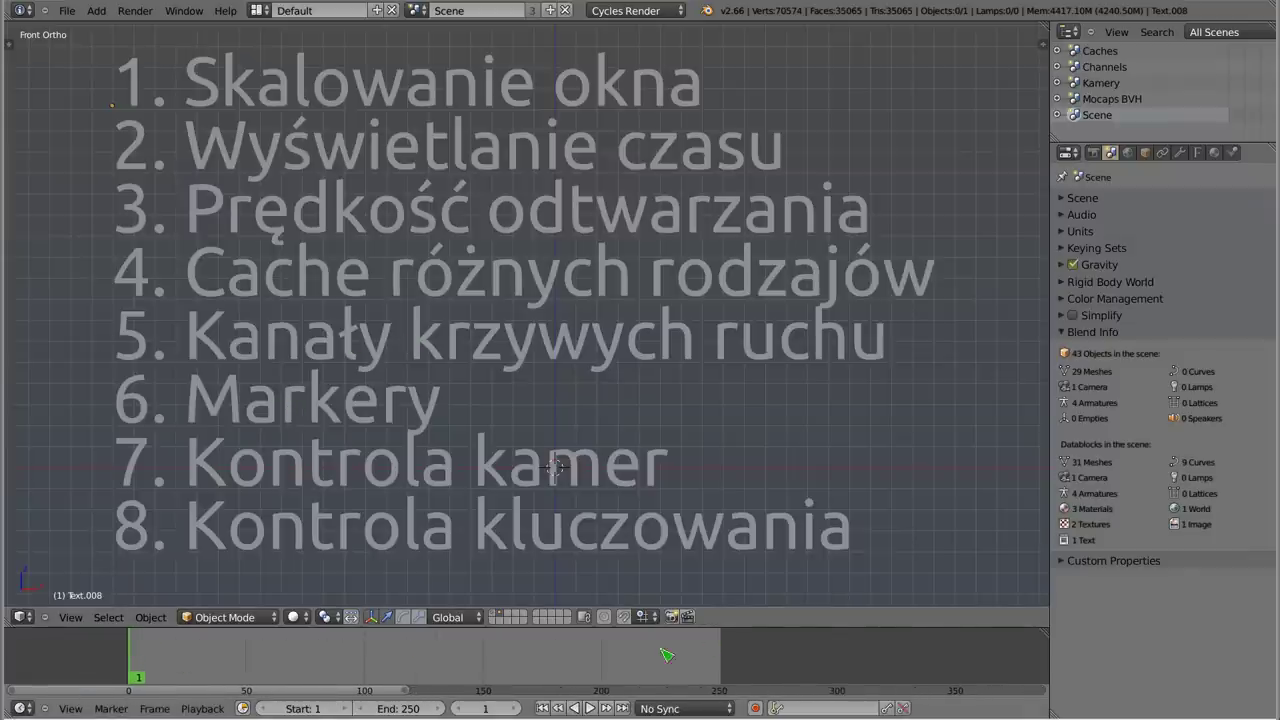
{"action": "left_click", "coordinate": [249, 658]}
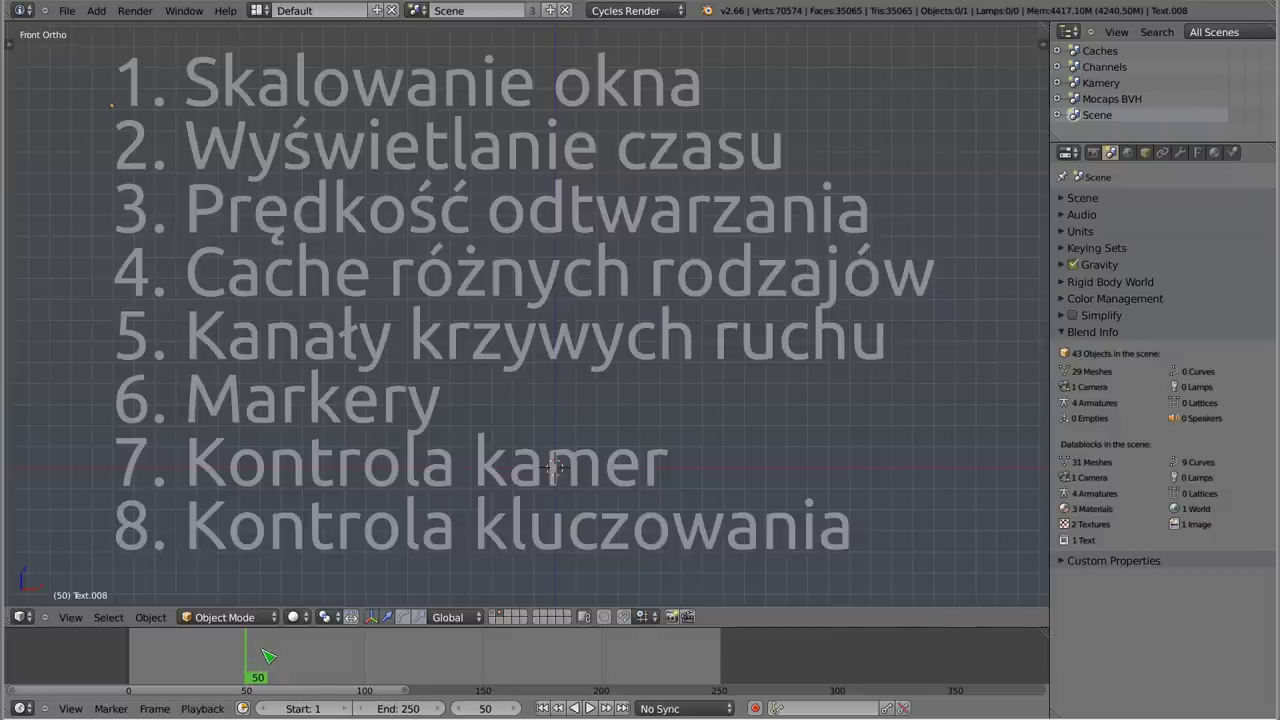
- Rename the F_50 marker at frame 50 to 'start' with Ctrl+M
{"action": "left_click_drag", "start_coordinate": [270, 677], "coordinate": [381, 665]}
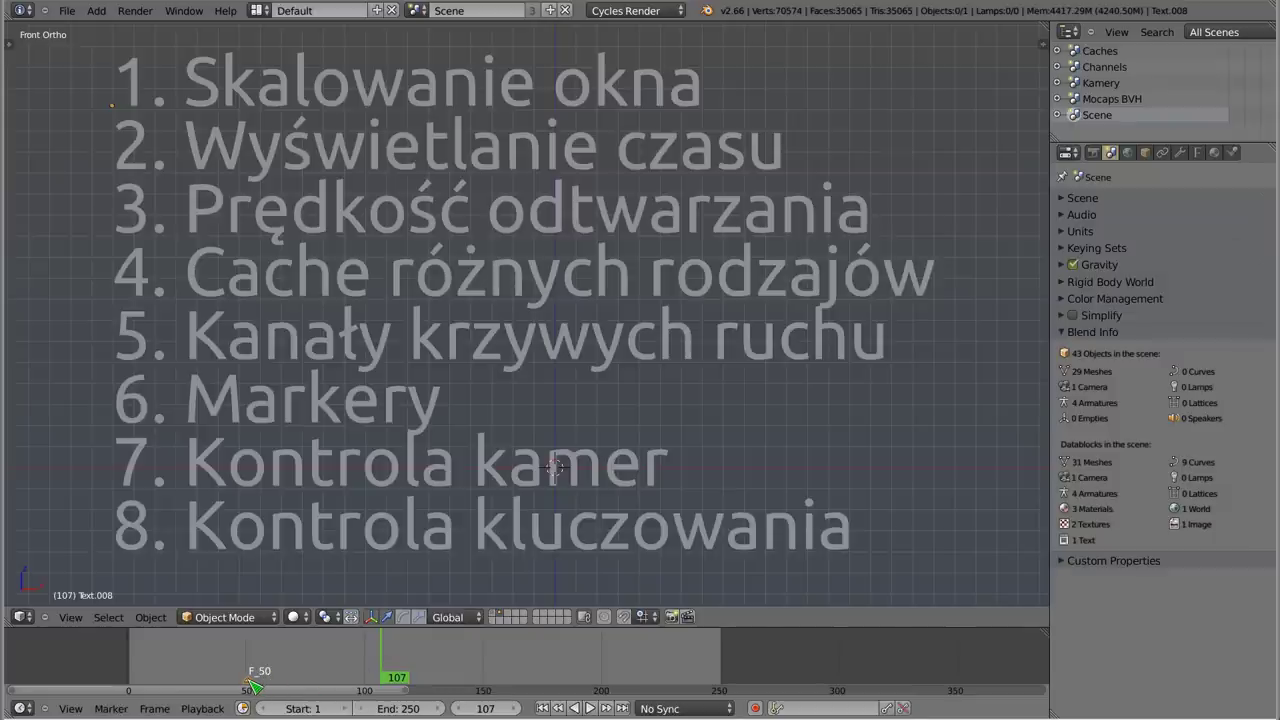
{"action": "key", "text": "ctrl+m"}
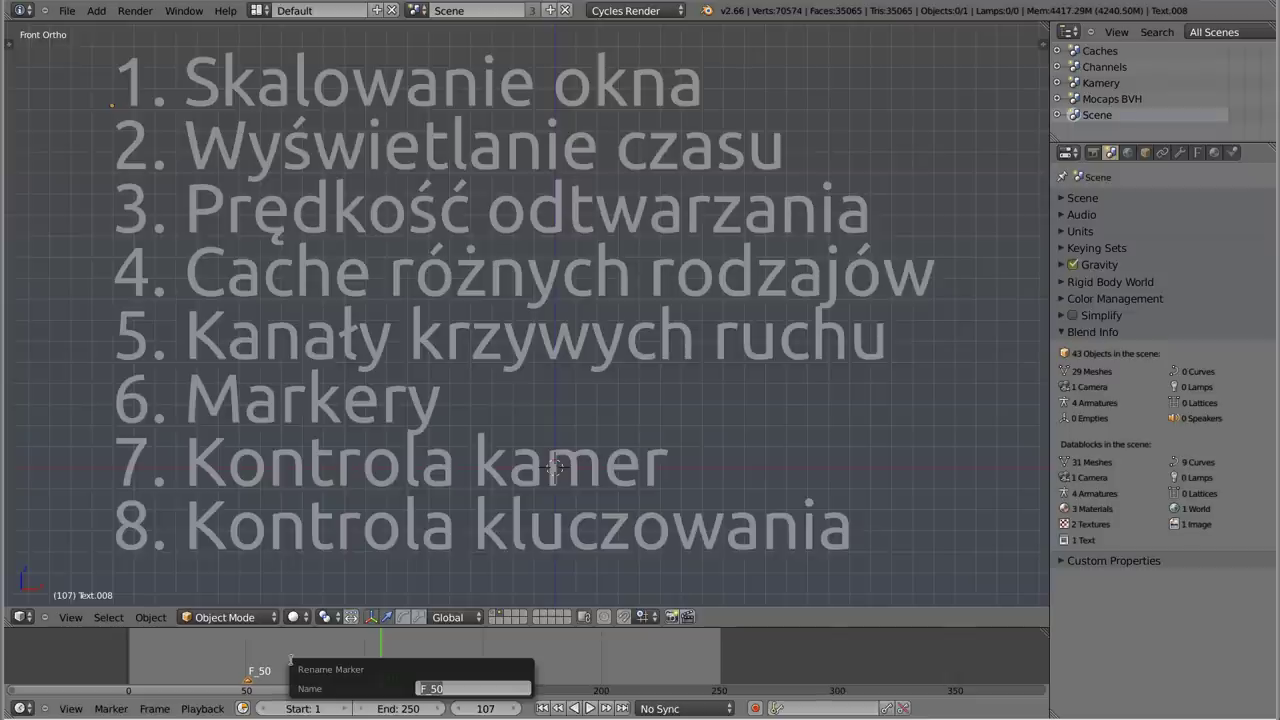
{"action": "type", "text": "S"}
{"action": "key", "text": "Return"}
{"action": "left_click_drag", "start_coordinate": [208, 660], "coordinate": [250, 658]}
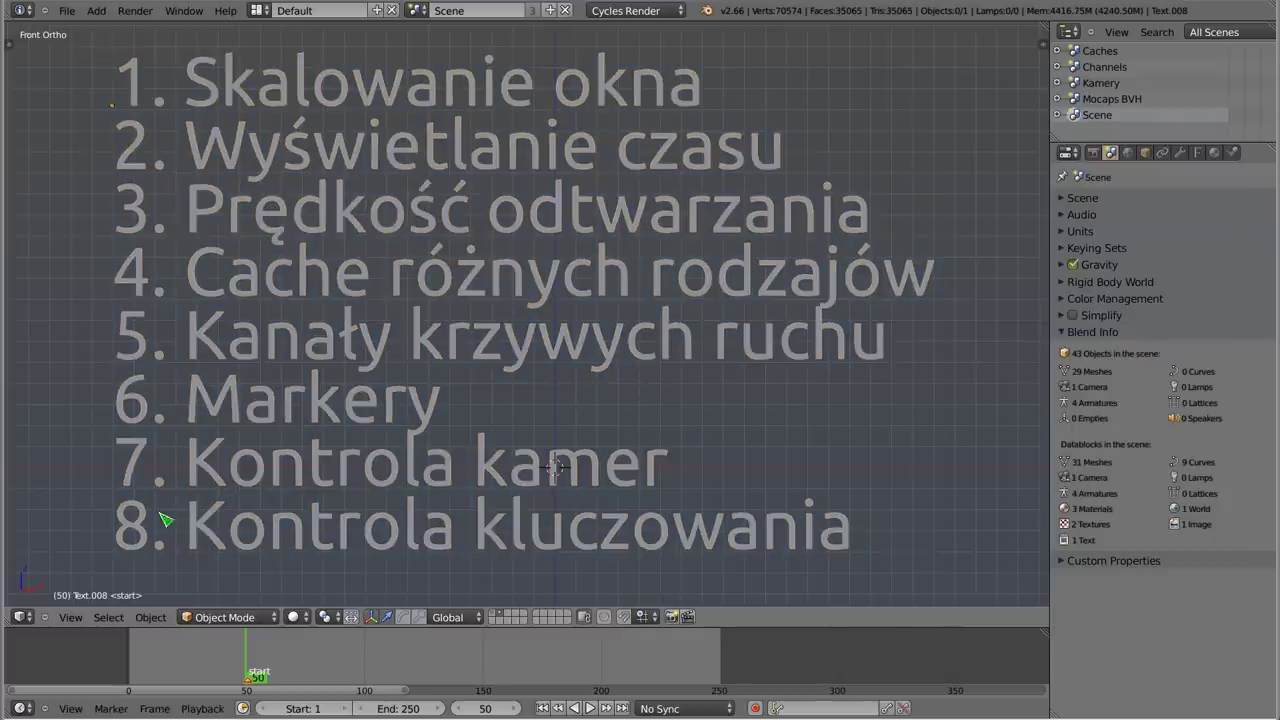
- Deselect the 'start' marker and add new markers with M after frame 50
{"action": "left_click_drag", "start_coordinate": [252, 657], "coordinate": [286, 671]}
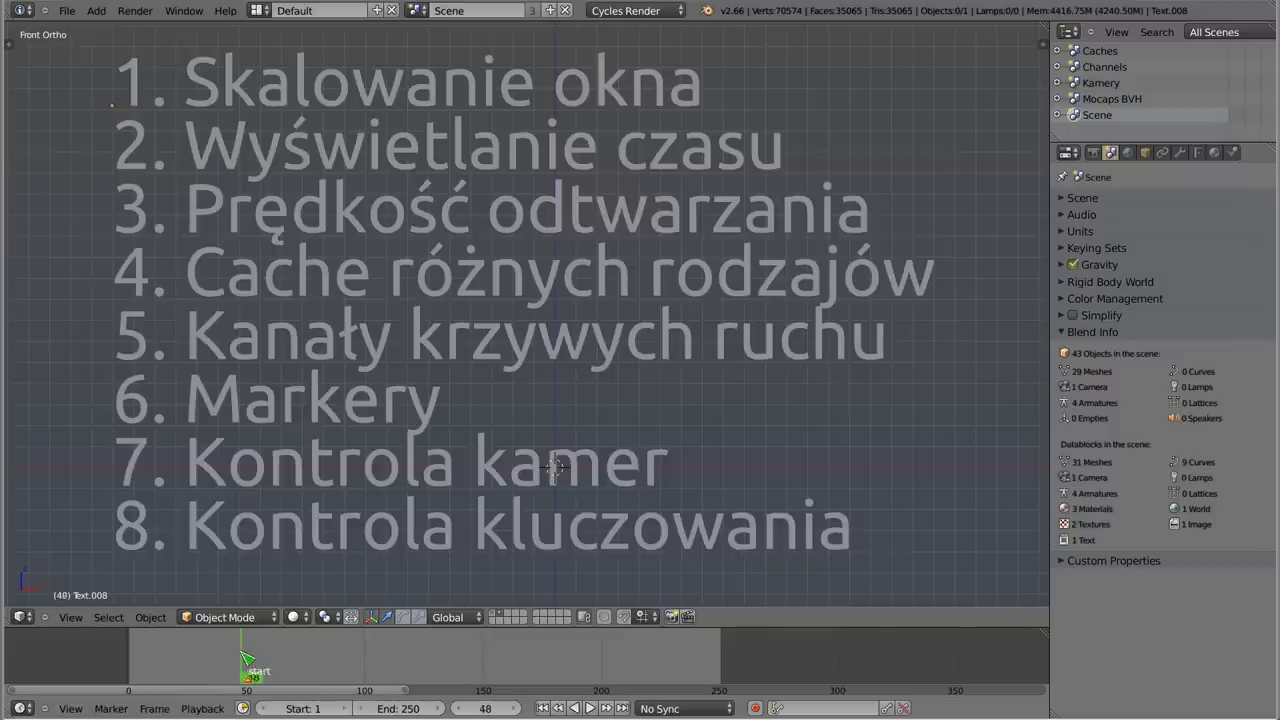
{"action": "right_click", "coordinate": [256, 682], "text": "shift"}
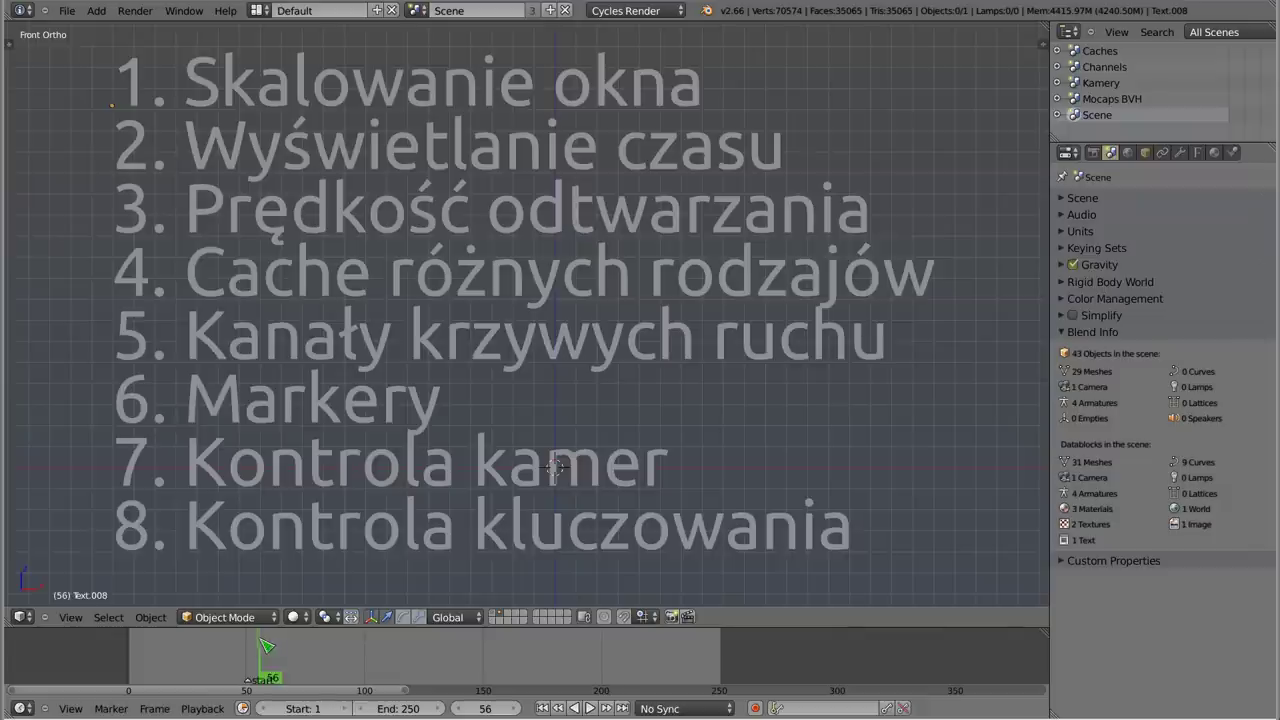
{"action": "left_click_drag", "start_coordinate": [252, 644], "coordinate": [275, 656]}
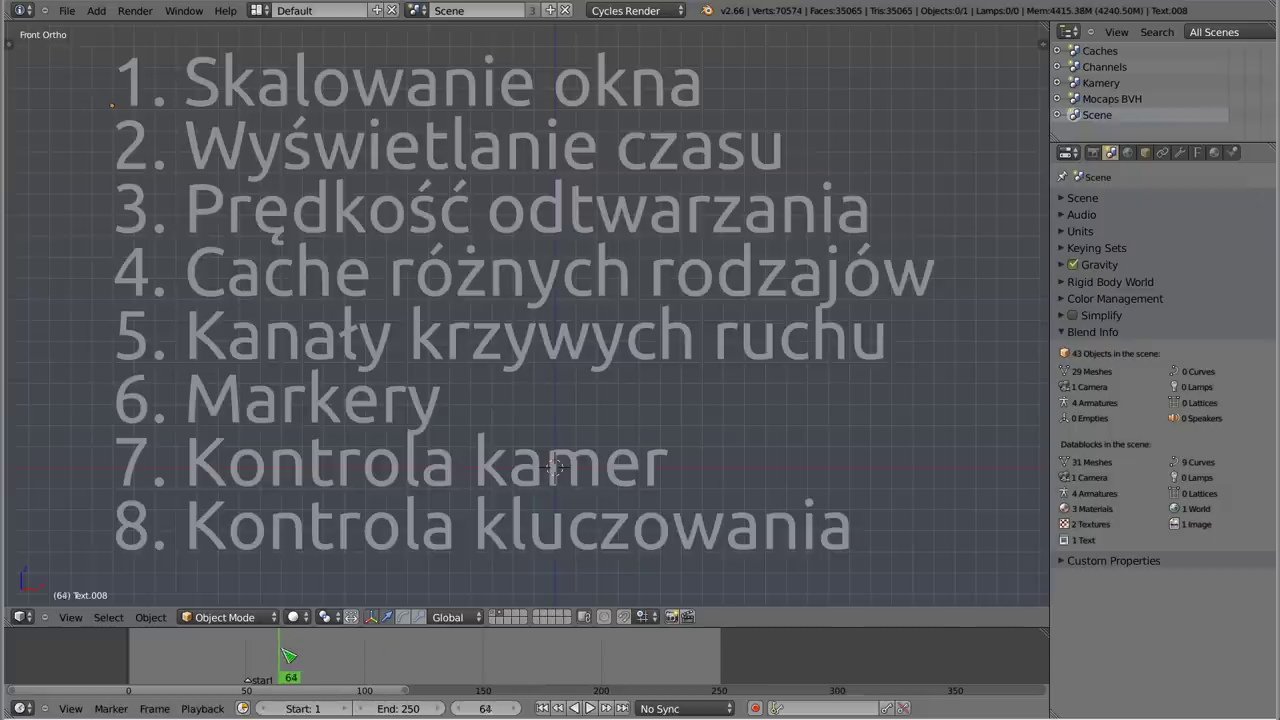
{"action": "key", "text": "m"}
{"action": "mouse_move", "coordinate": [272, 650]}
{"action": "left_mouse_down"}
{"action": "mouse_move", "coordinate": [237, 654]}
{"action": "mouse_move", "coordinate": [290, 655]}
{"action": "mouse_move", "coordinate": [256, 660]}
{"action": "left_mouse_up"}
- Hide the frame number beside the playhead, then scrub the current frame to 65
{"action": "scroll", "coordinate": [288, 662], "scroll_direction": "up", "scroll_amount": 1}
{"action": "scroll", "coordinate": [288, 662], "scroll_direction": "up", "scroll_amount": 3}
{"action": "scroll", "coordinate": [288, 662], "scroll_direction": "up", "scroll_amount": 2}
{"action": "scroll", "coordinate": [288, 662], "scroll_direction": "up", "scroll_amount": 2}
{"action": "middle_click_drag", "start_coordinate": [242, 662], "coordinate": [556, 660]}
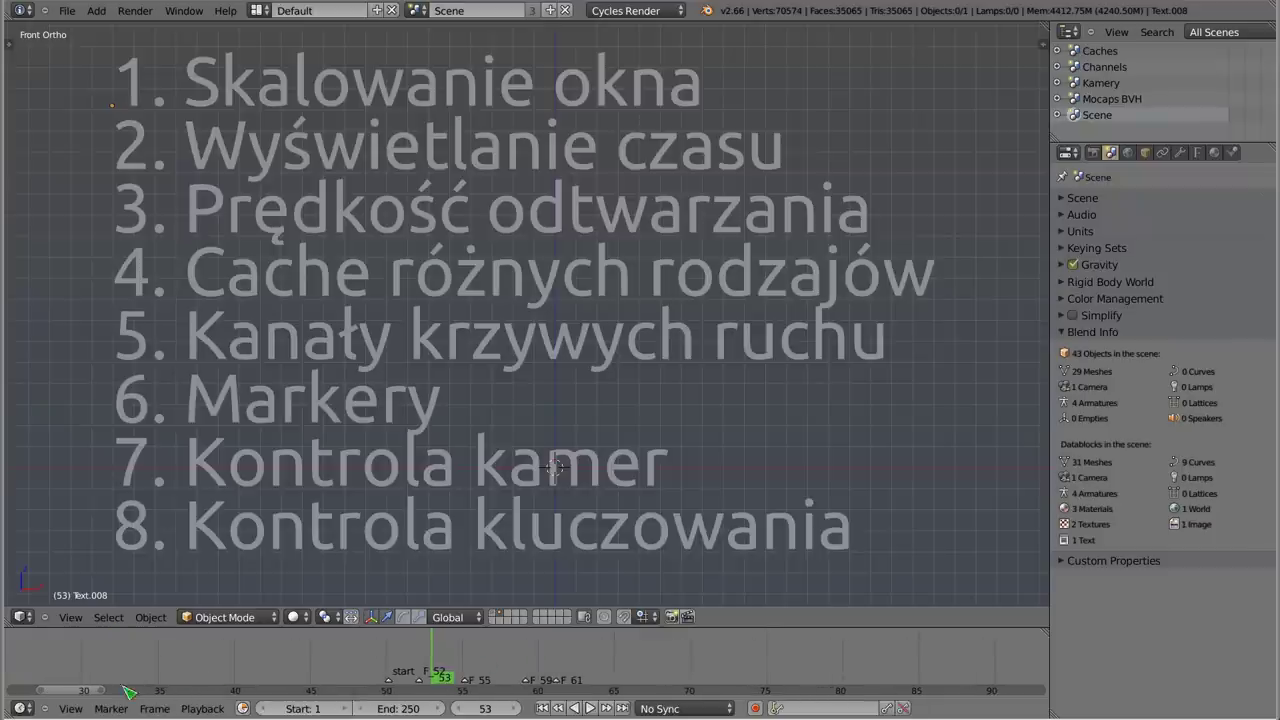
{"action": "left_click", "coordinate": [78, 709]}
{"action": "left_click", "coordinate": [80, 657]}
{"action": "mouse_move", "coordinate": [432, 655]}
{"action": "left_mouse_down"}
{"action": "mouse_move", "coordinate": [418, 660]}
{"action": "mouse_move", "coordinate": [617, 672]}
{"action": "mouse_move", "coordinate": [475, 677]}
{"action": "mouse_move", "coordinate": [616, 672]}
{"action": "left_mouse_up"}
{"action": "middle_click_drag", "start_coordinate": [513, 657], "coordinate": [390, 657]}
{"action": "scroll", "coordinate": [390, 657], "scroll_direction": "down", "scroll_amount": 3}
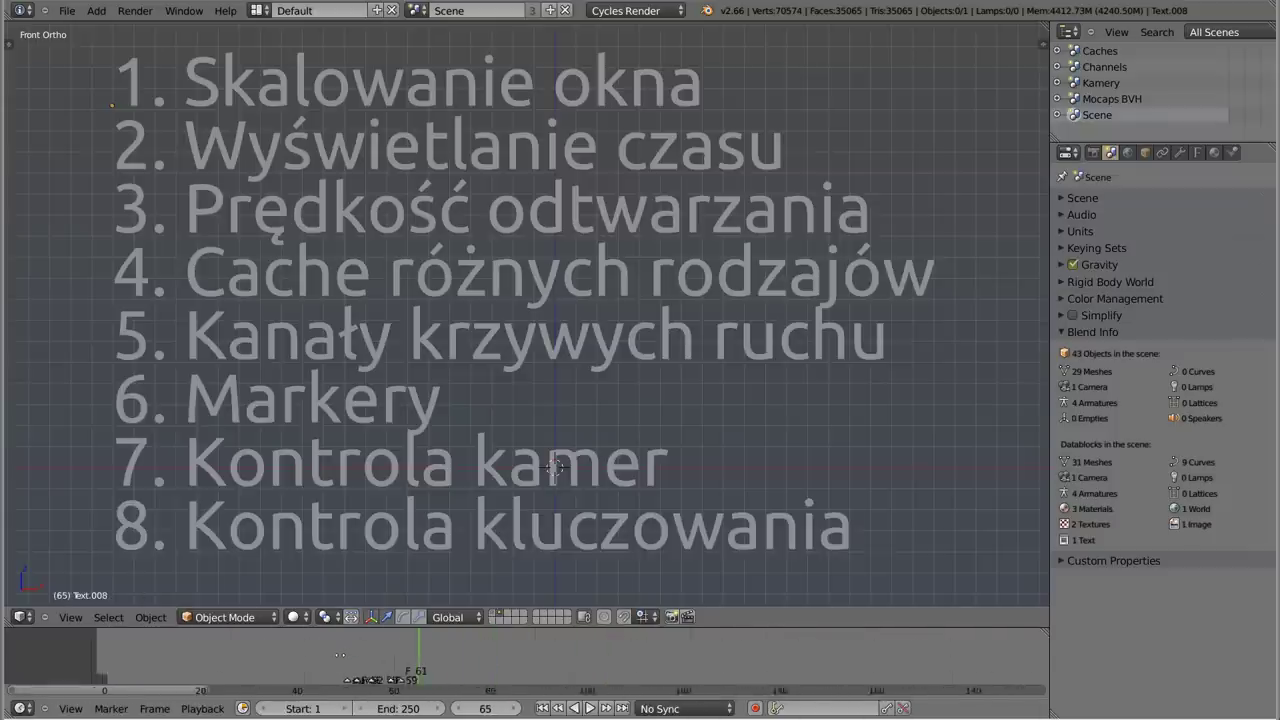
{"action": "scroll", "coordinate": [431, 659], "scroll_direction": "down", "scroll_amount": 2}
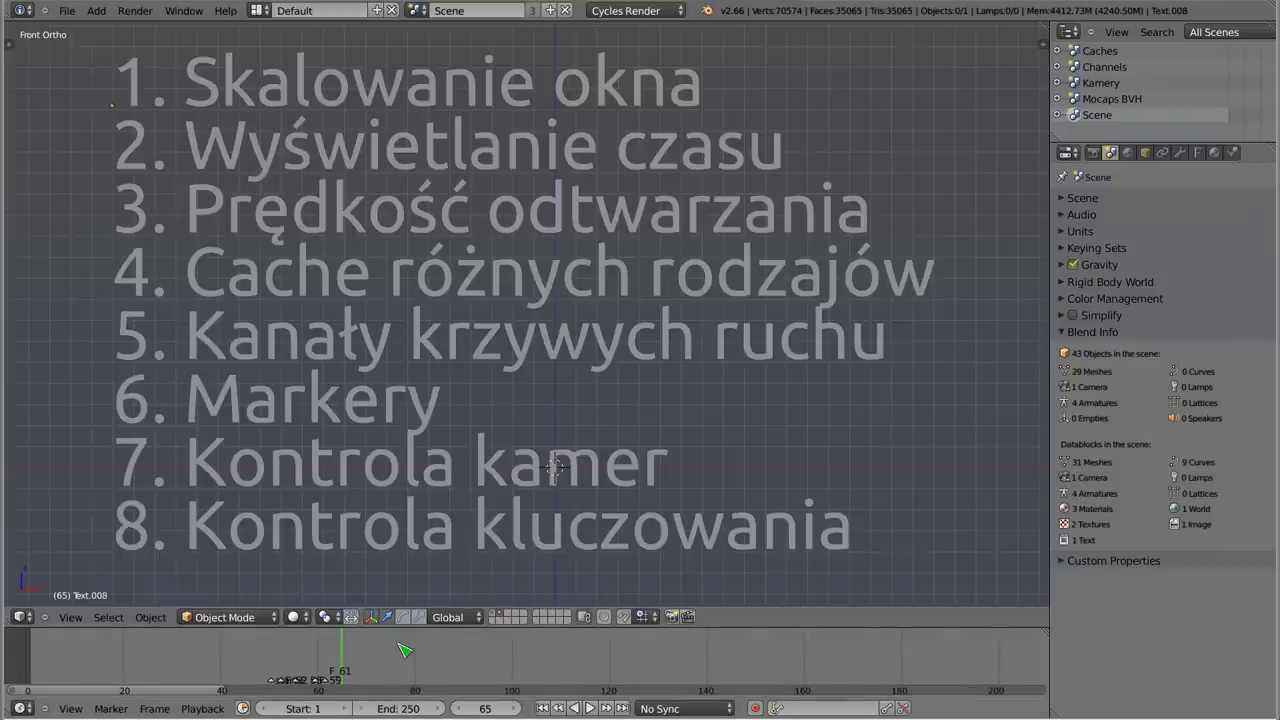
- Try other Start and End frame values, then restore the playback range to 1–250
{"action": "left_click_drag", "start_coordinate": [300, 708], "coordinate": [320, 710]}
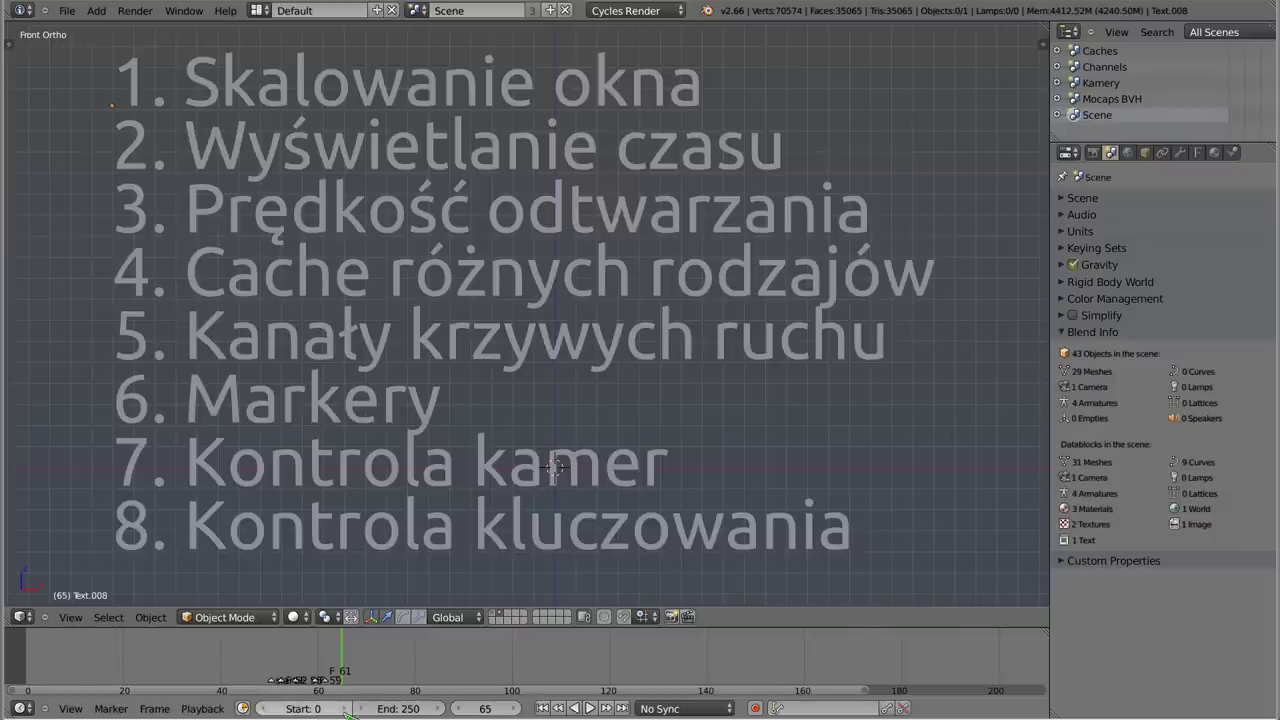
{"action": "left_click_drag", "start_coordinate": [400, 708], "coordinate": [300, 708]}
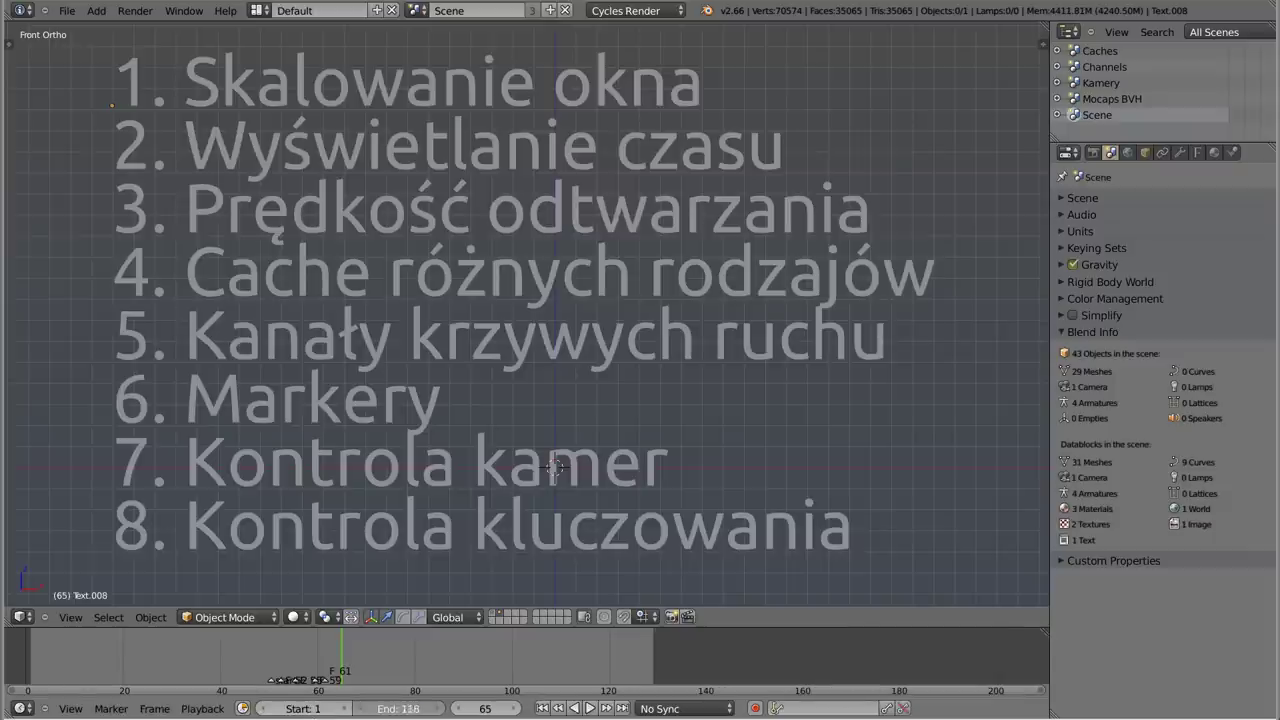
{"action": "left_click_drag", "start_coordinate": [395, 708], "coordinate": [480, 708]}
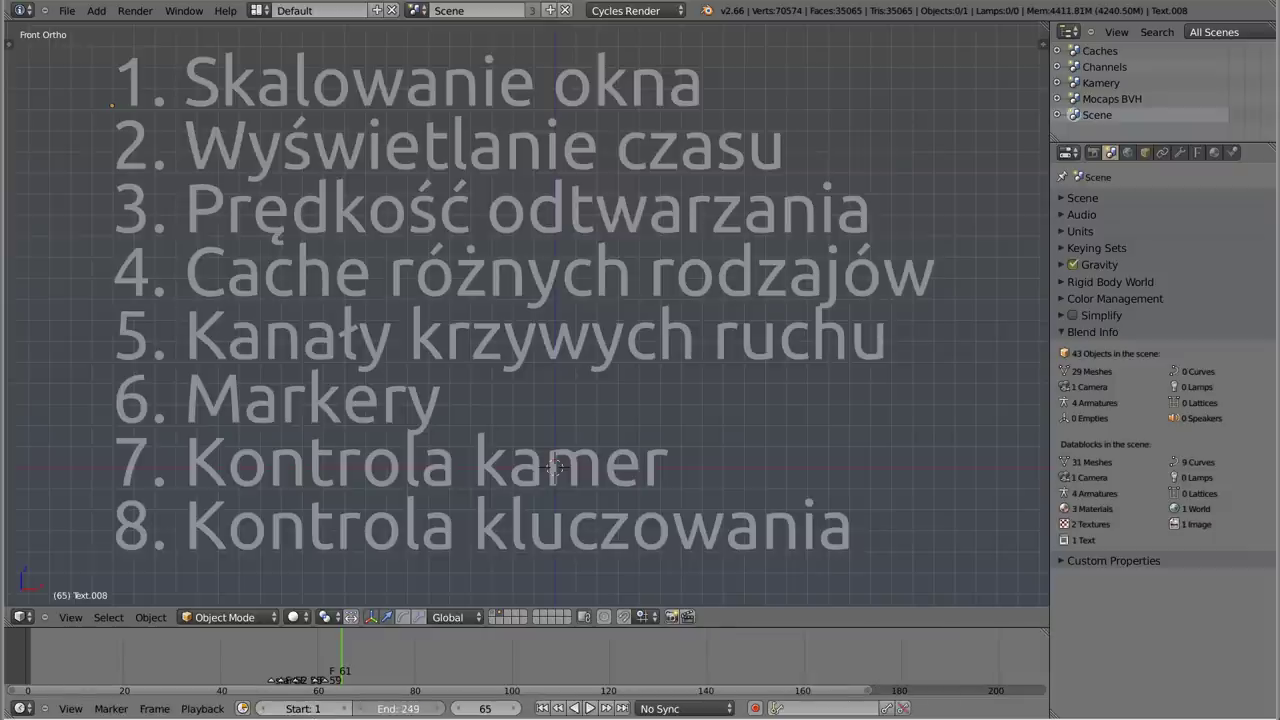
{"action": "left_click_drag", "start_coordinate": [400, 708], "coordinate": [410, 712]}
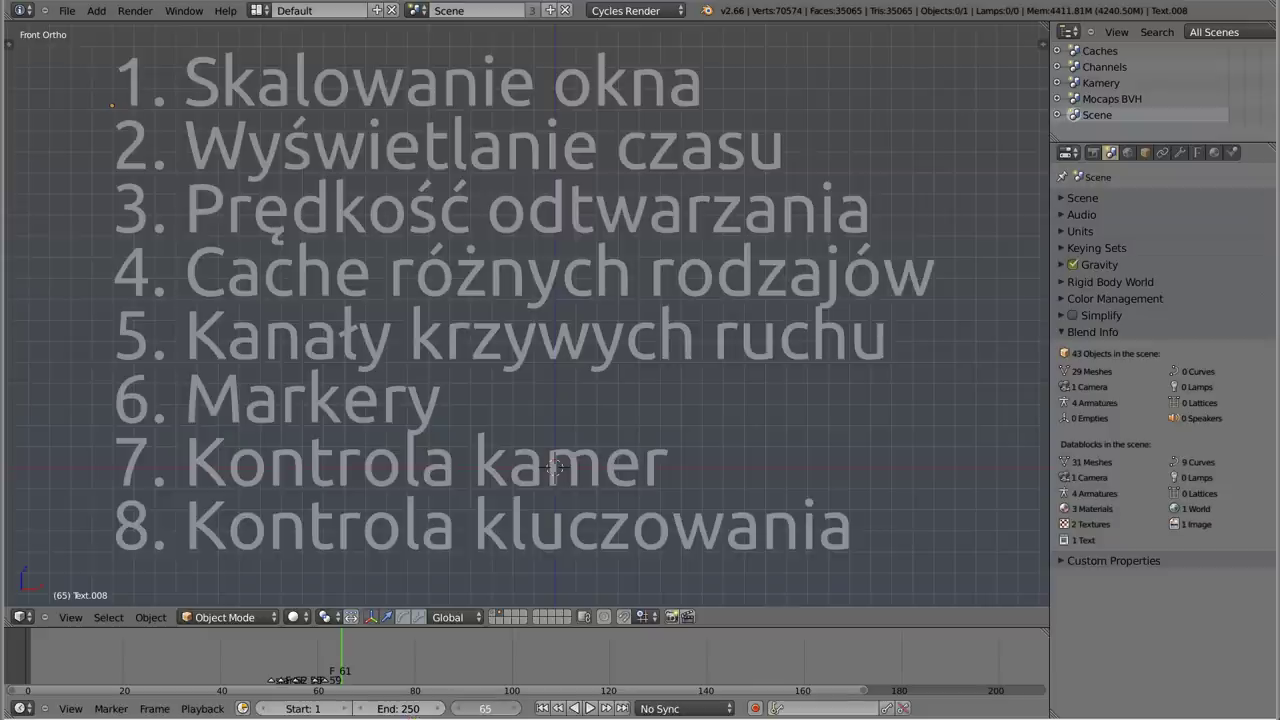
{"action": "left_click_drag", "start_coordinate": [485, 708], "coordinate": [520, 708]}
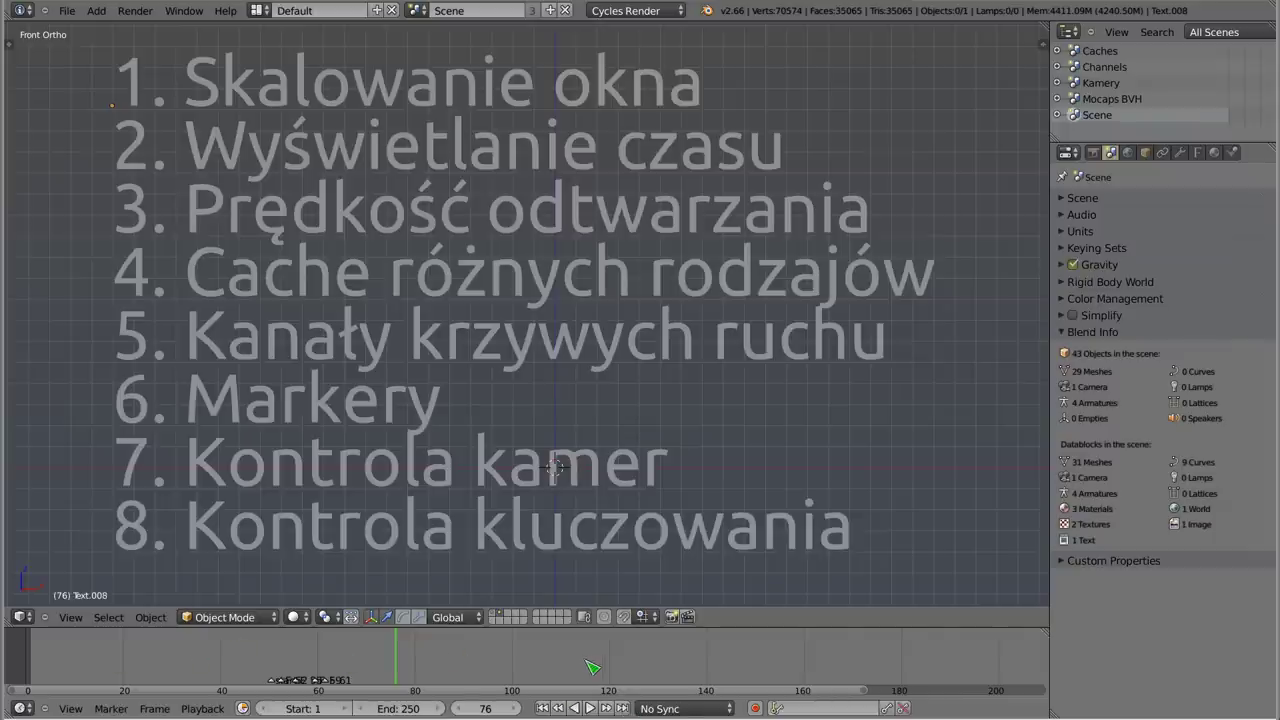
- Jump to the first and last frames, then play forward and in reverse, stopping each time
{"action": "left_click", "coordinate": [544, 708]}
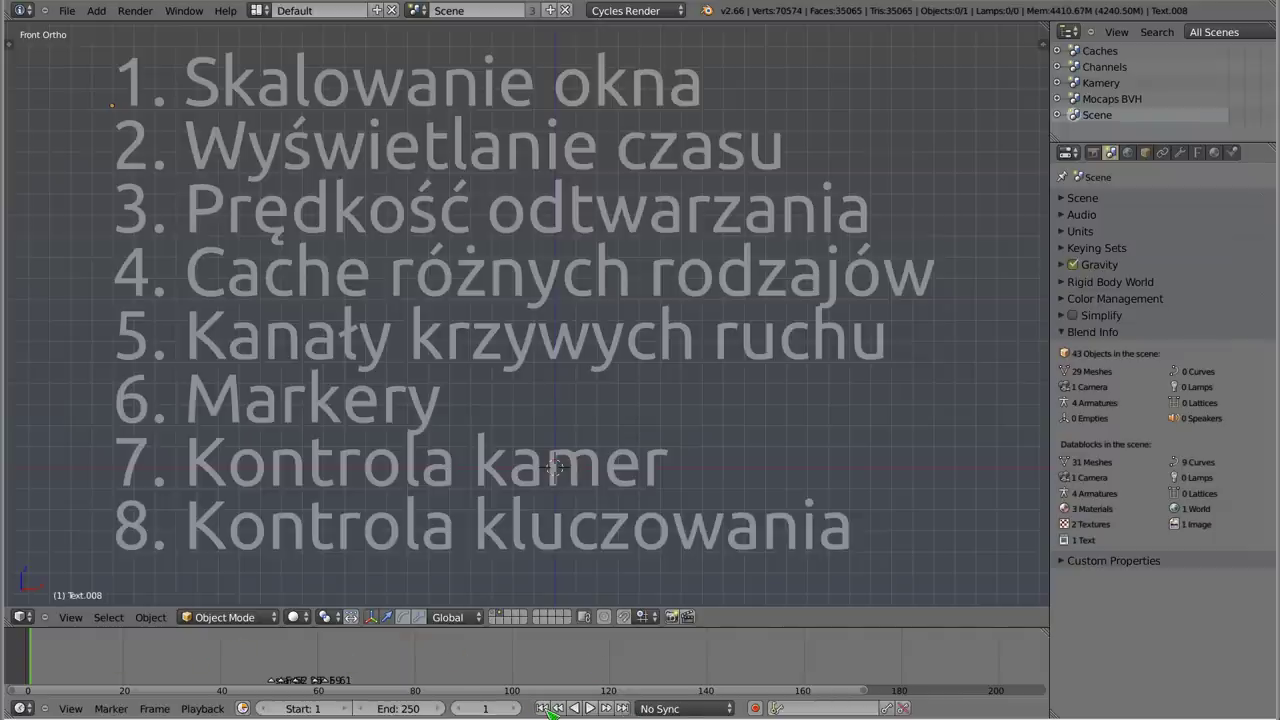
{"action": "scroll", "coordinate": [582, 672], "scroll_direction": "down", "scroll_amount": 5}
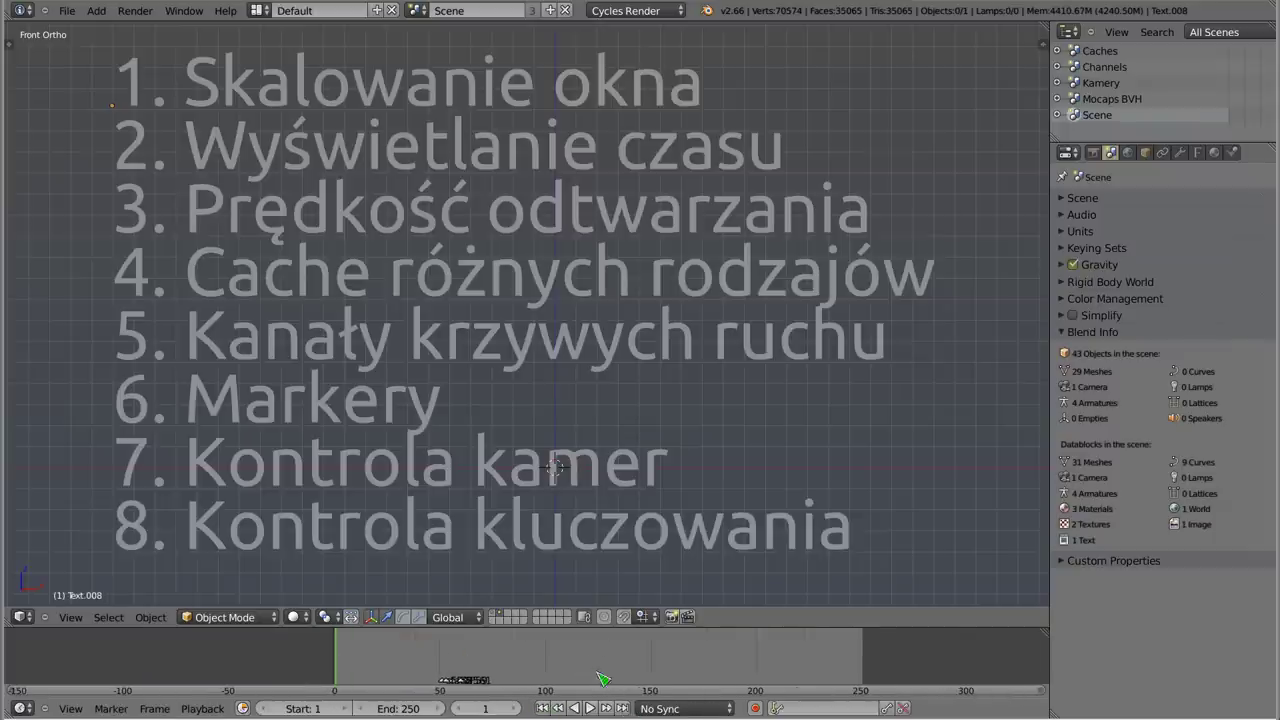
{"action": "left_click", "coordinate": [623, 708]}
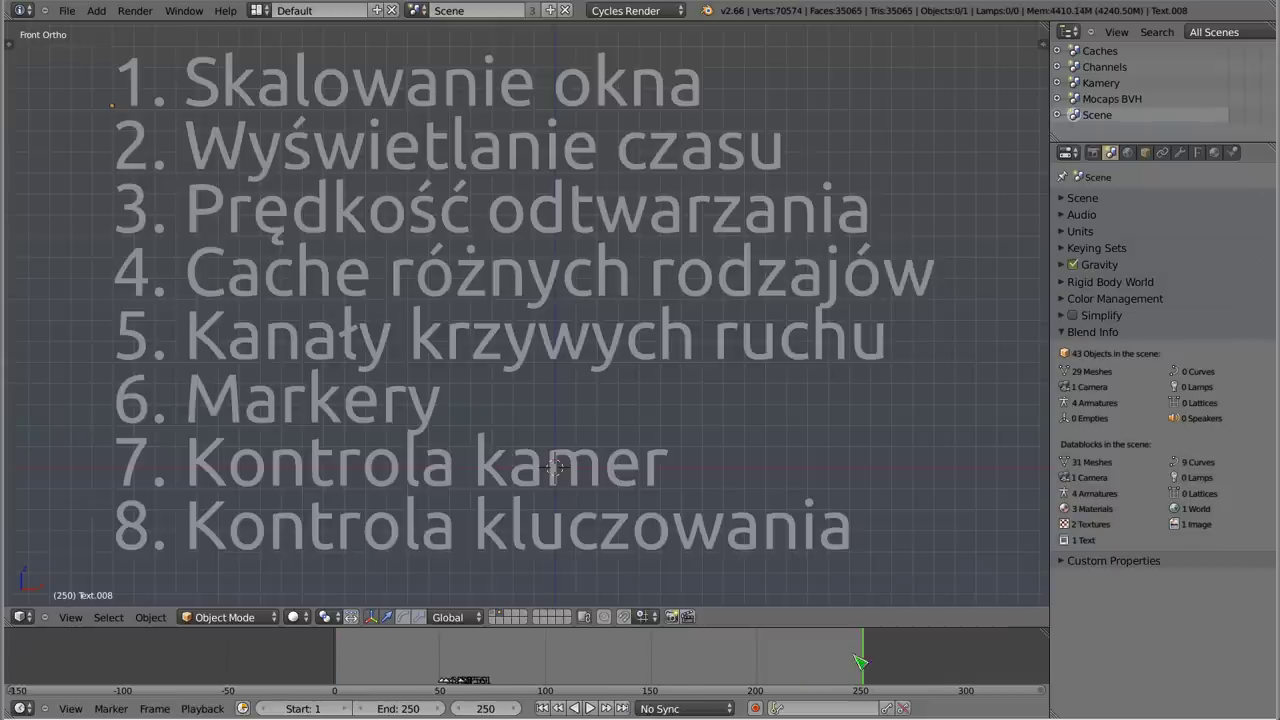
{"action": "left_click", "coordinate": [592, 708]}
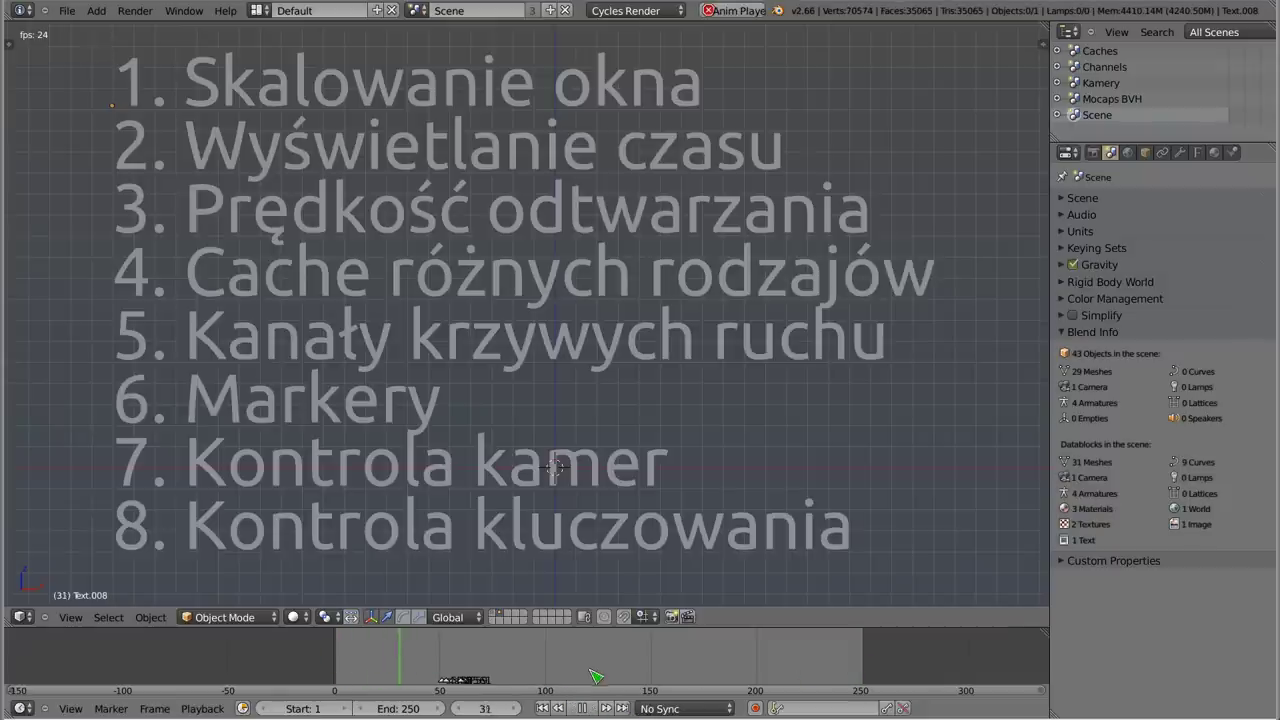
{"action": "key", "text": "Escape"}
{"action": "left_click", "coordinate": [578, 708]}
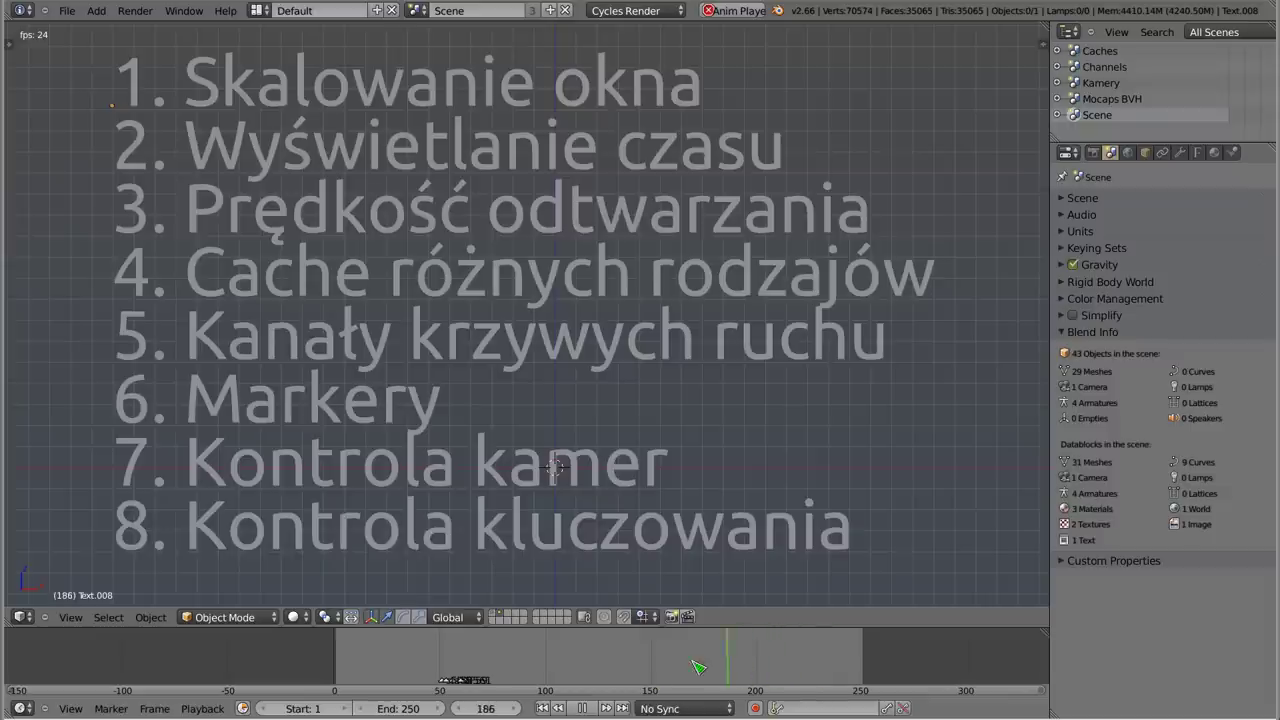
{"action": "key", "text": "Escape"}
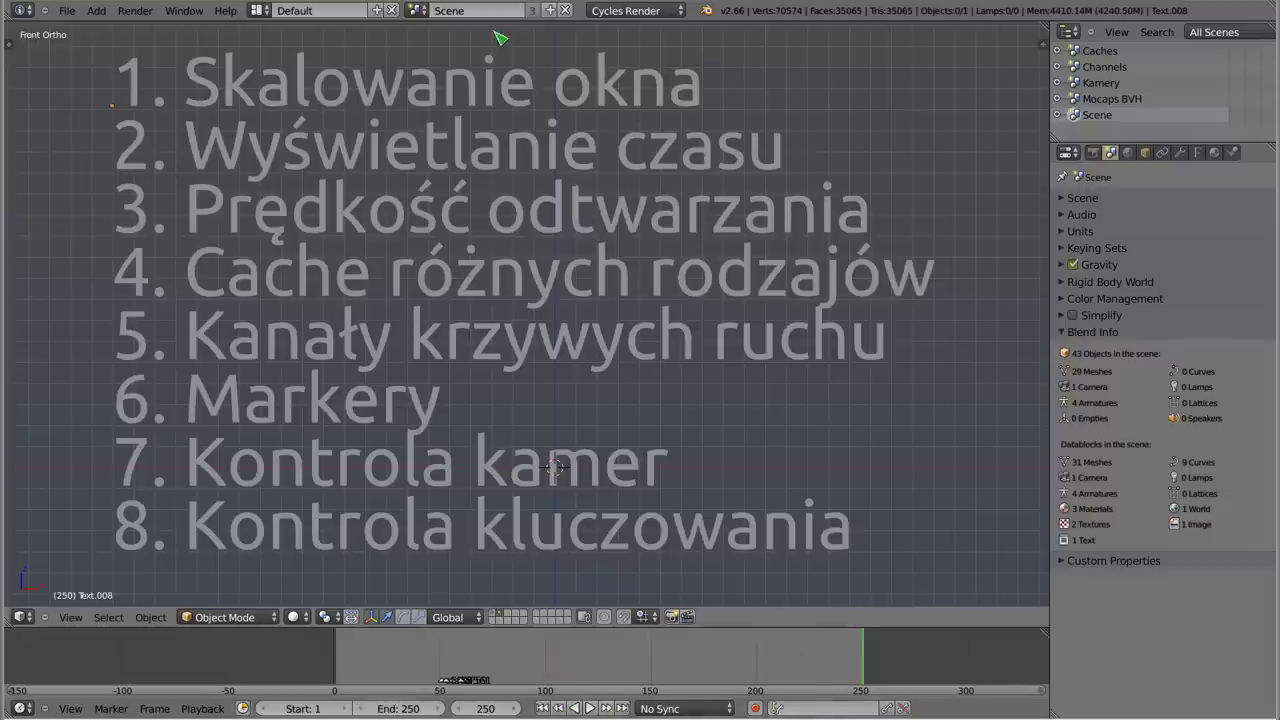
- Switch to the Channels scene and start playback with Alt+A
{"action": "left_click", "coordinate": [416, 10]}
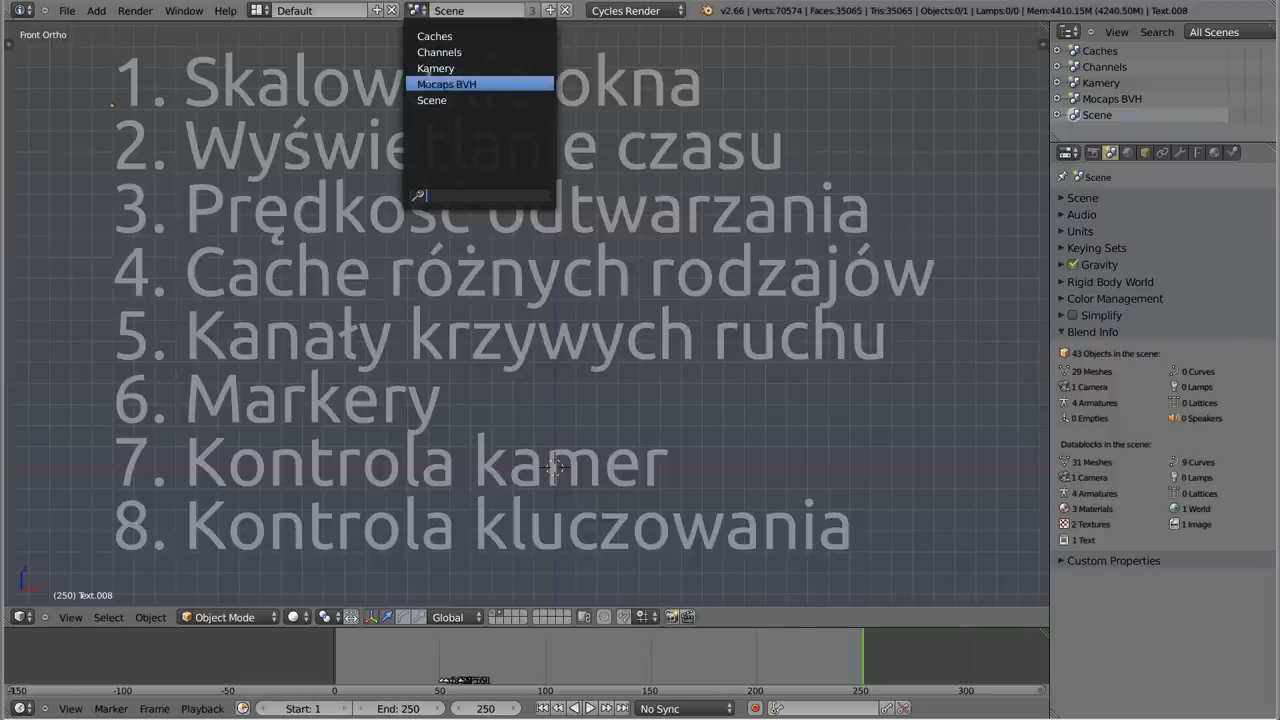
{"action": "left_click", "coordinate": [436, 53]}
{"action": "left_click", "coordinate": [418, 10]}
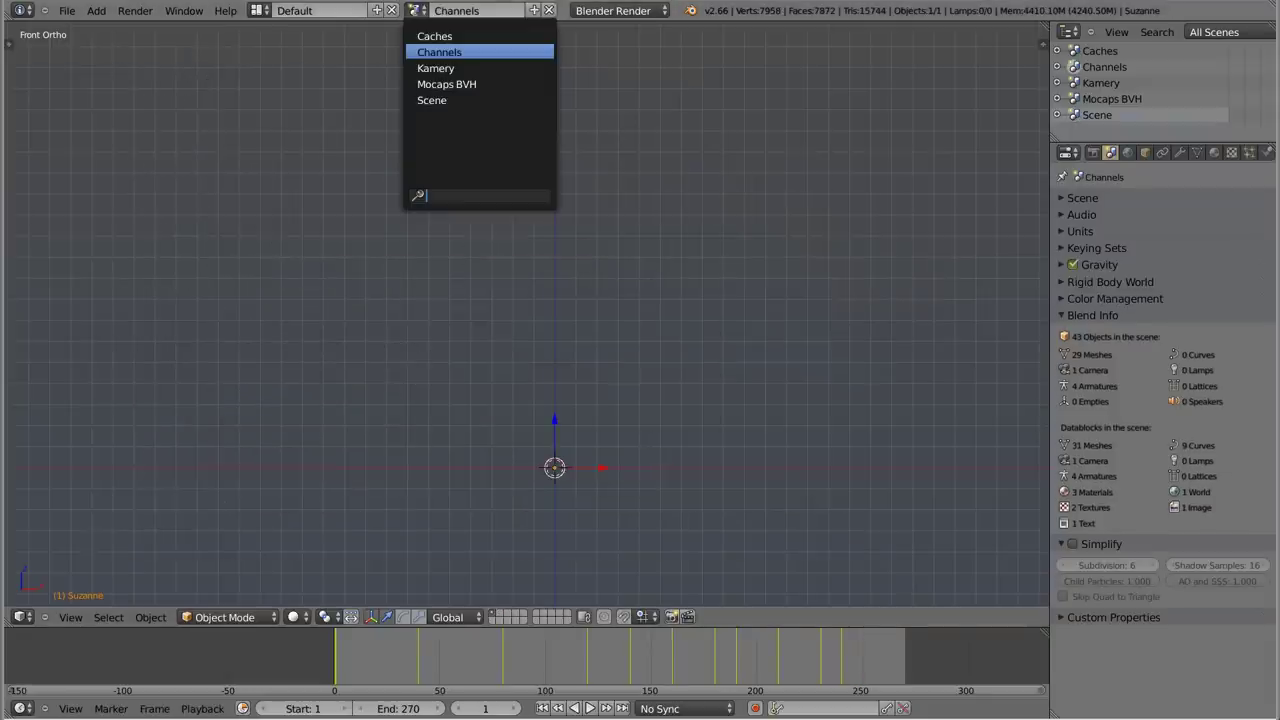
{"action": "mouse_move", "coordinate": [356, 655]}
{"action": "left_mouse_down"}
{"action": "mouse_move", "coordinate": [365, 665]}
{"action": "mouse_move", "coordinate": [338, 662]}
{"action": "left_mouse_up"}
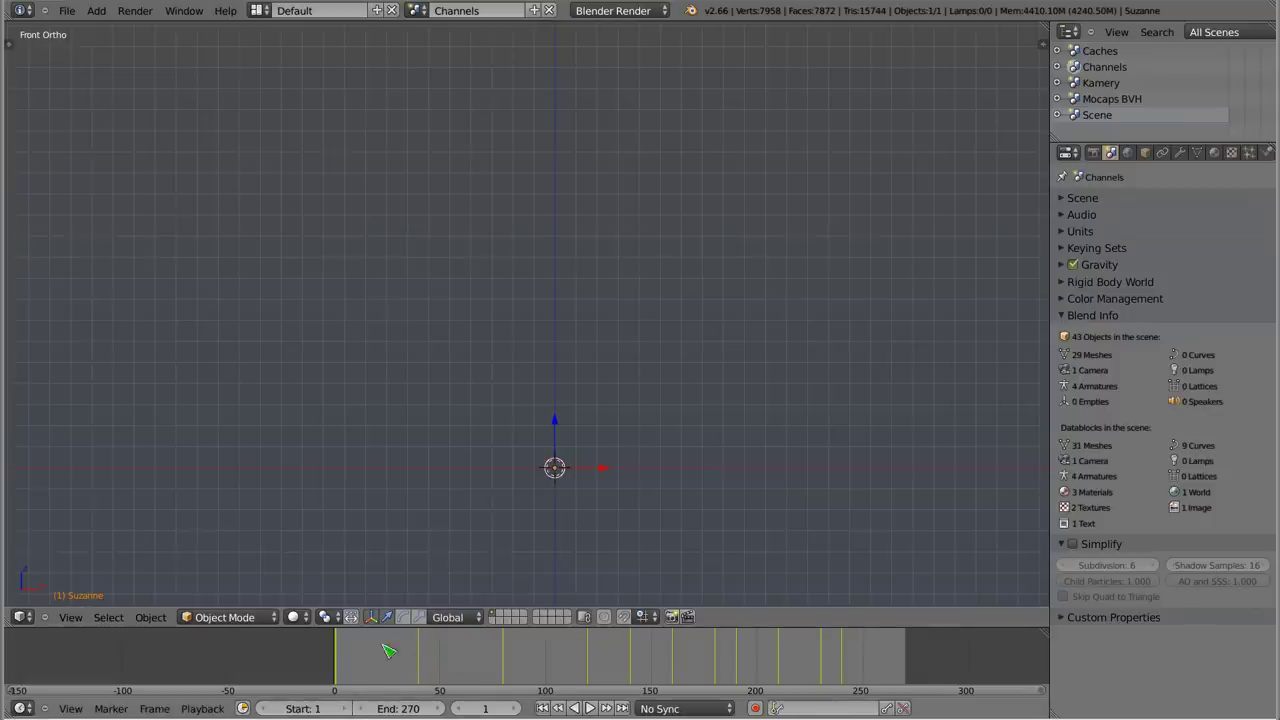
{"action": "key", "text": "alt+a"}
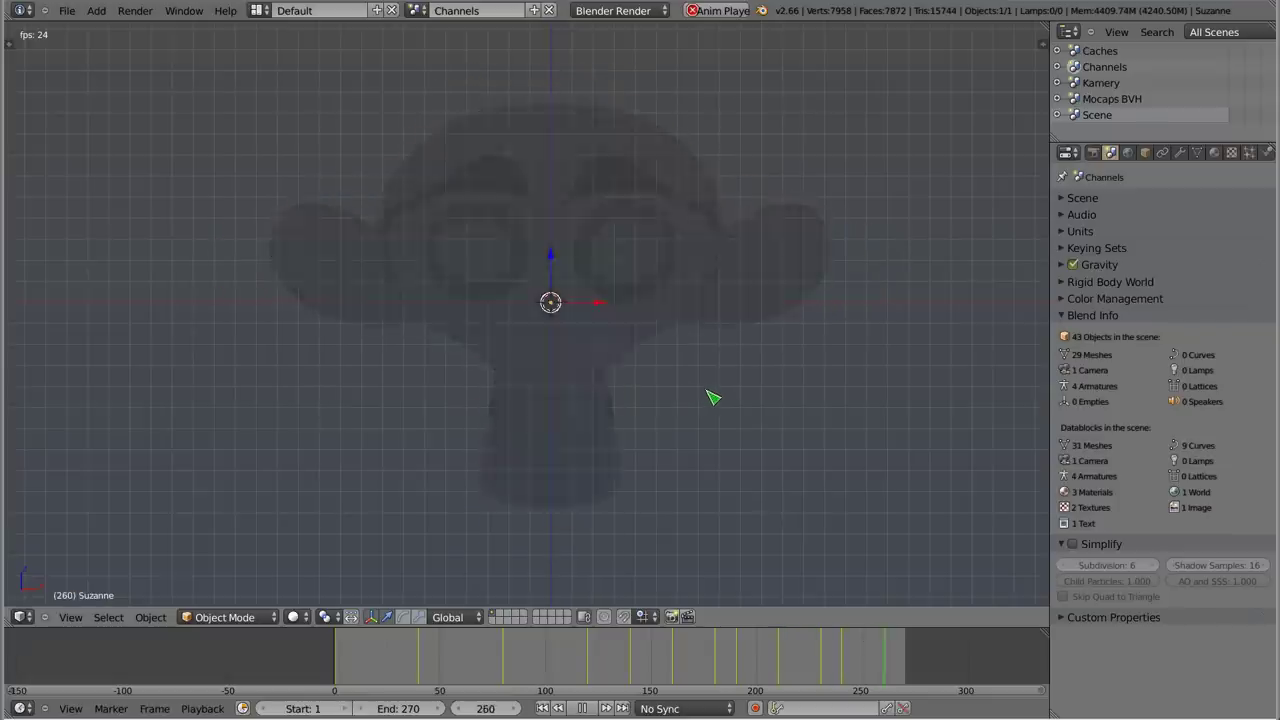
- Orbit around the animating Suzanne during playback, then stop it
{"action": "middle_click_drag", "start_coordinate": [730, 355], "coordinate": [574, 380]}
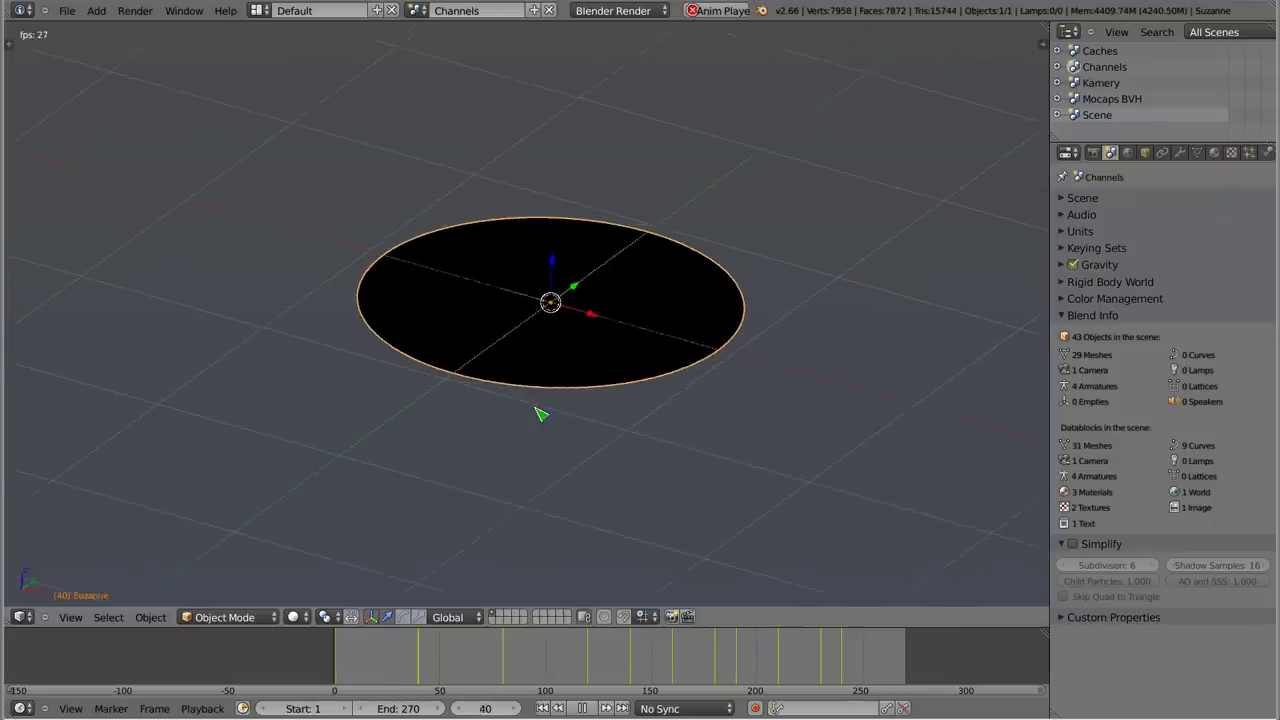
{"action": "mouse_move", "coordinate": [557, 378]}
{"action": "middle_mouse_down"}
{"action": "mouse_move", "coordinate": [727, 383]}
{"action": "mouse_move", "coordinate": [726, 314]}
{"action": "middle_mouse_up"}
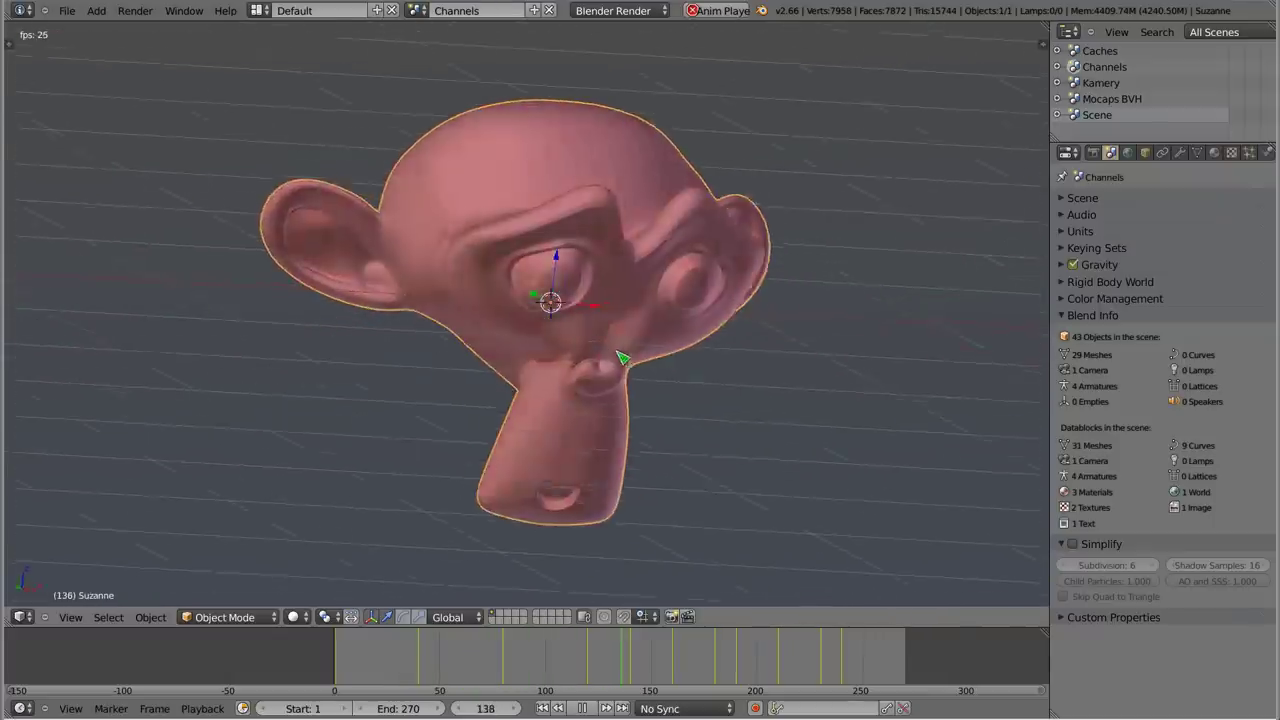
{"action": "middle_click_drag", "start_coordinate": [532, 236], "coordinate": [514, 261]}
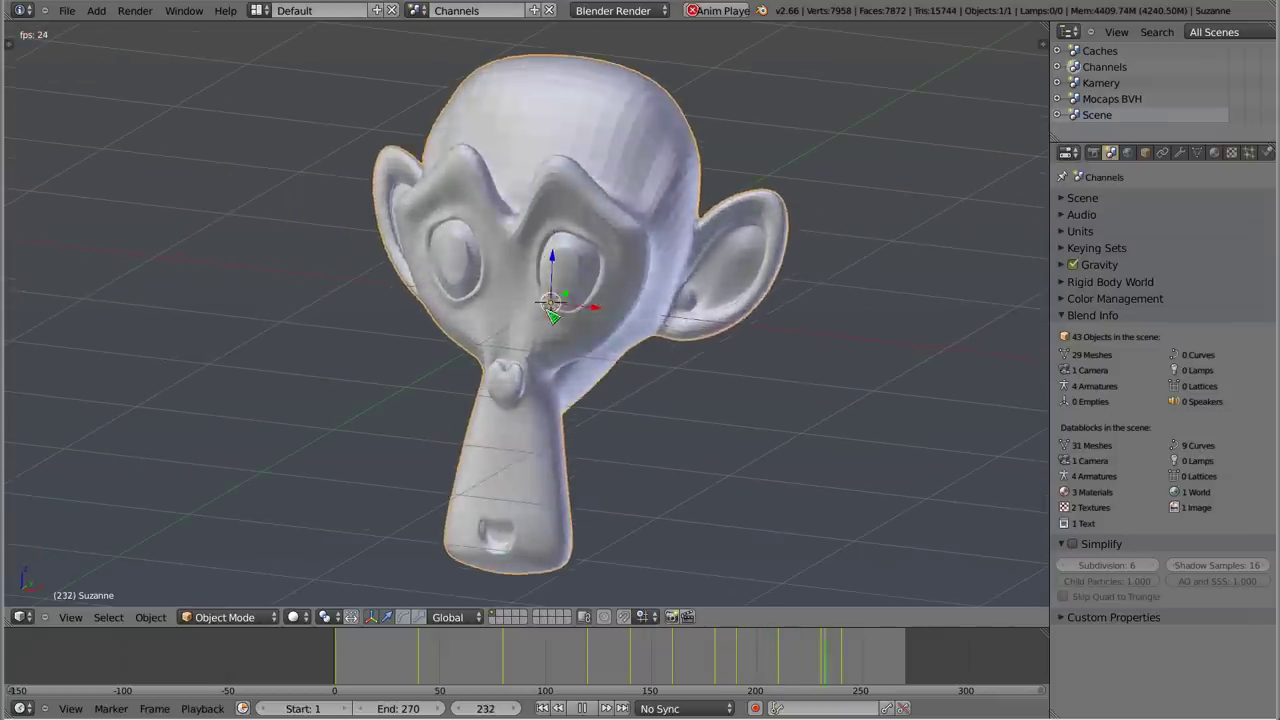
{"action": "key", "text": "Escape"}
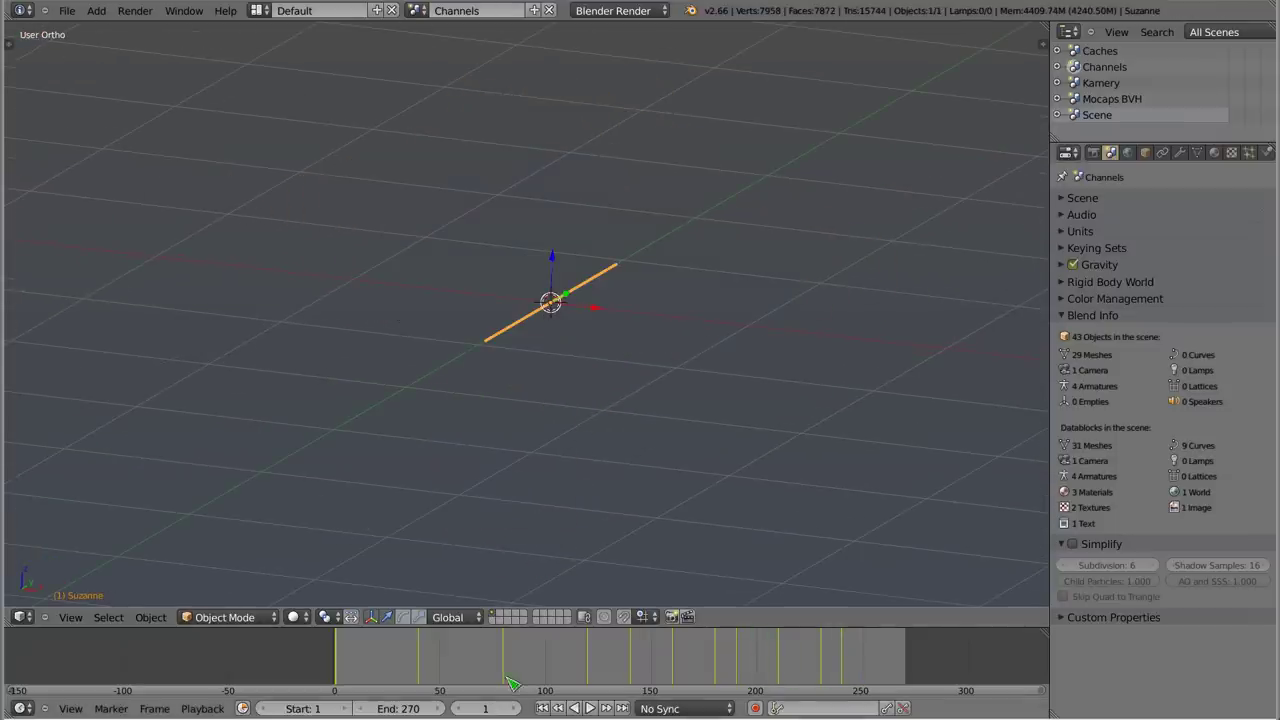
- Scrub to frame 42 and step through the next six keyframes
{"action": "left_click_drag", "start_coordinate": [463, 657], "coordinate": [422, 668]}
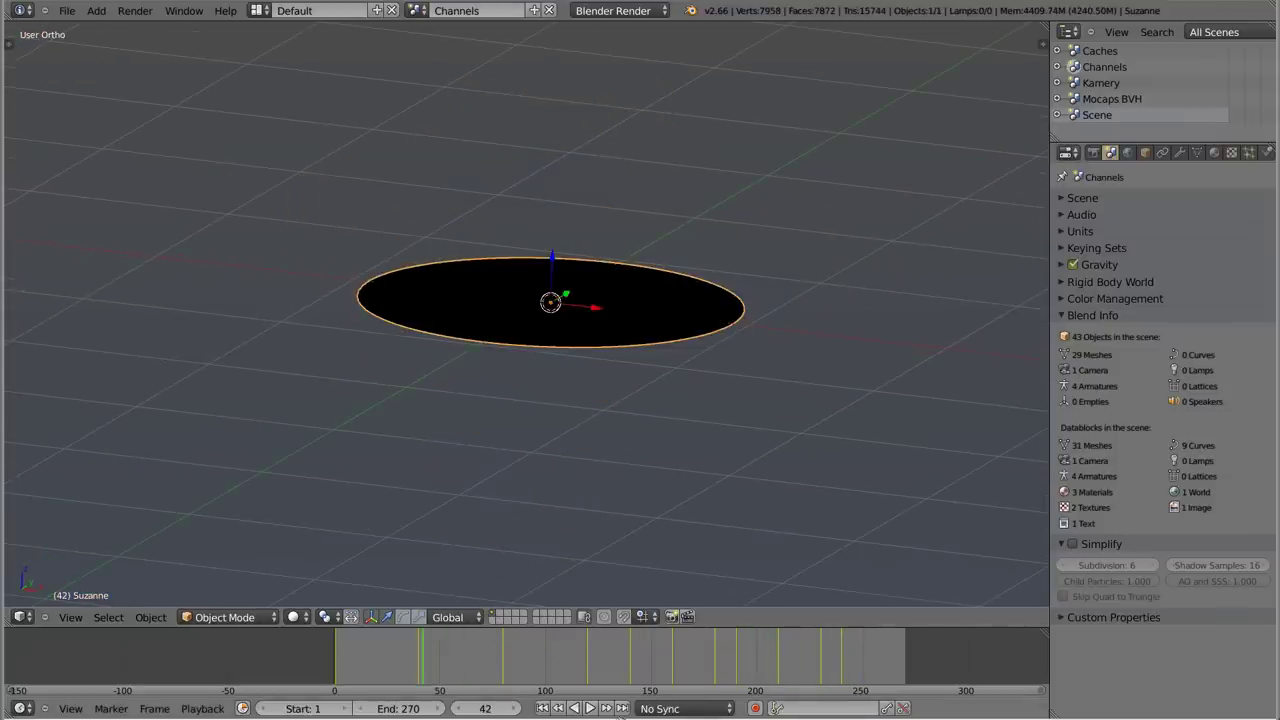
{"action": "left_click", "coordinate": [610, 708]}
{"action": "left_click", "coordinate": [610, 708]}
{"action": "left_click", "coordinate": [610, 708]}
{"action": "left_click", "coordinate": [610, 708]}
{"action": "left_click", "coordinate": [610, 708]}
{"action": "left_click", "coordinate": [610, 708]}
{"action": "left_click", "coordinate": [610, 708]}
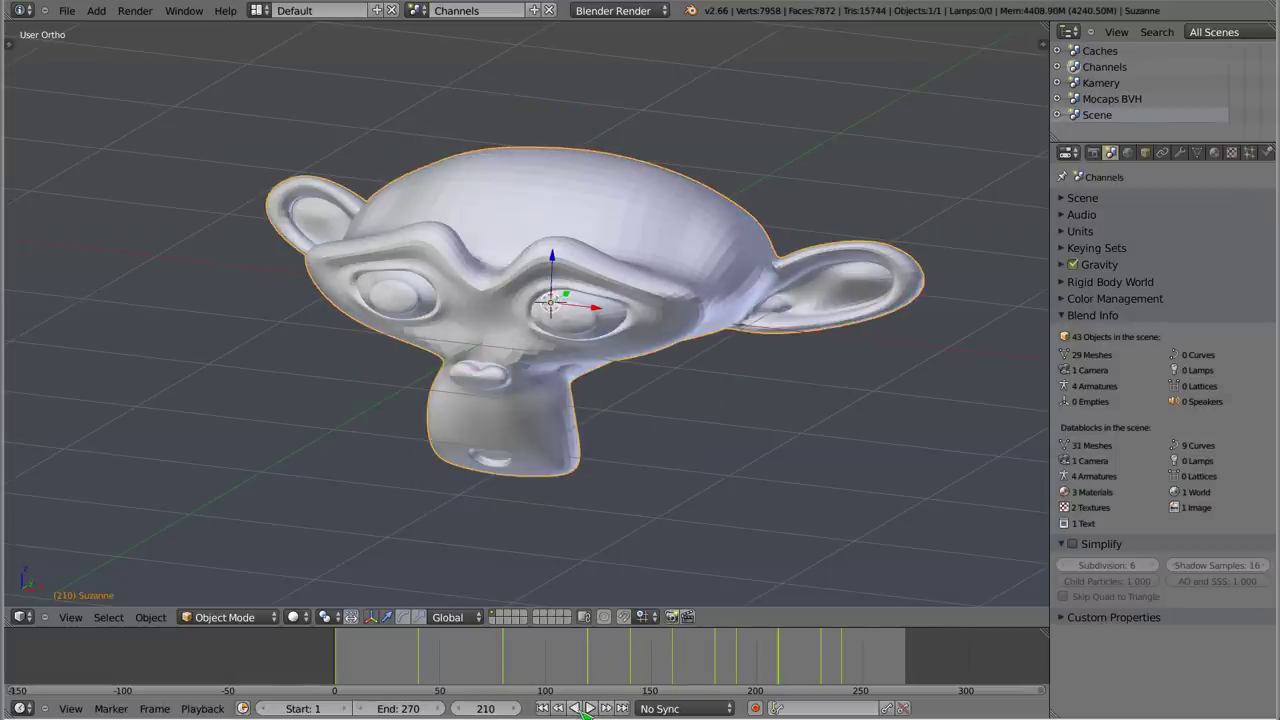
- Play backwards, stop, return to frame 1 and play forward again with Alt+A
{"action": "left_click", "coordinate": [568, 708]}
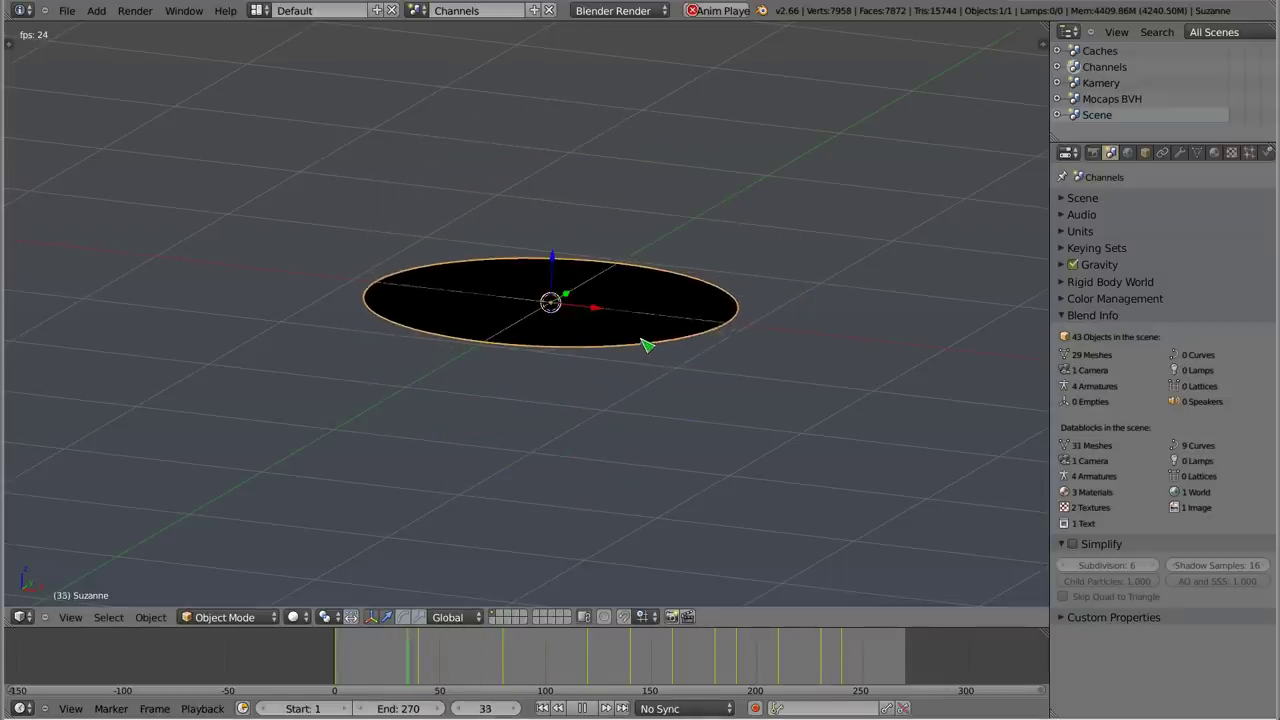
{"action": "key", "text": "Escape"}
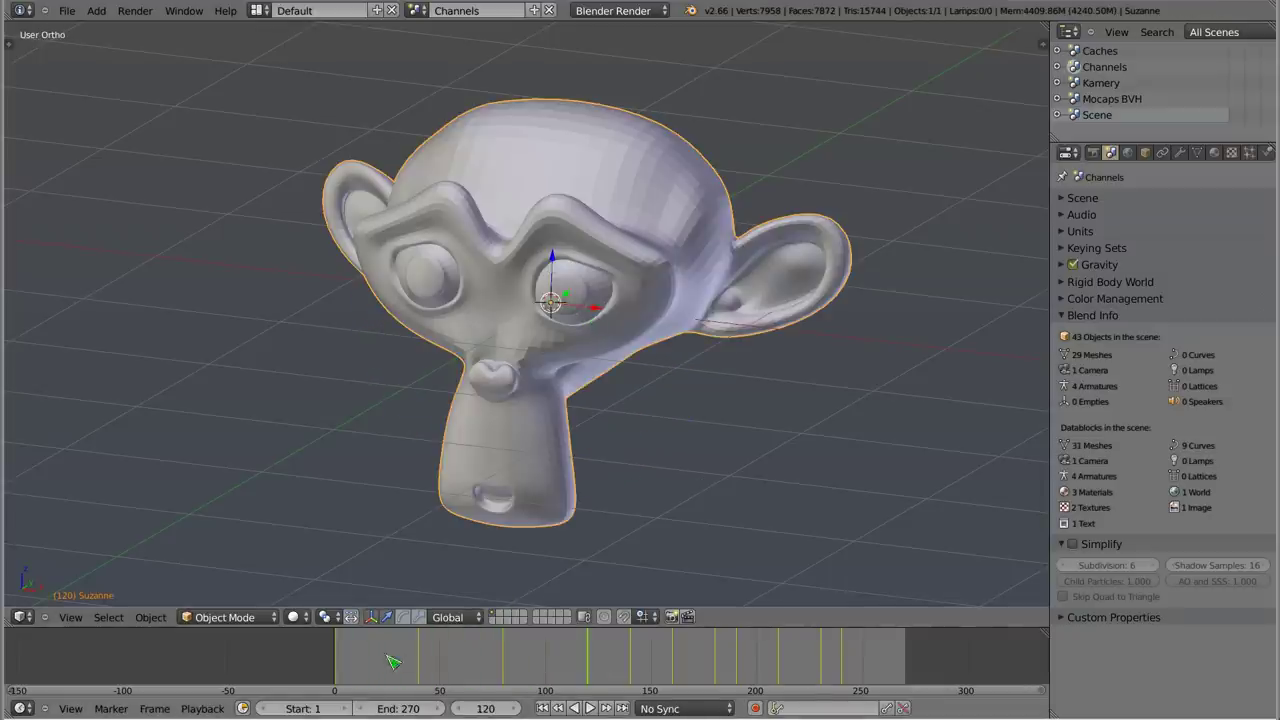
{"action": "left_click_drag", "start_coordinate": [358, 668], "coordinate": [342, 668]}
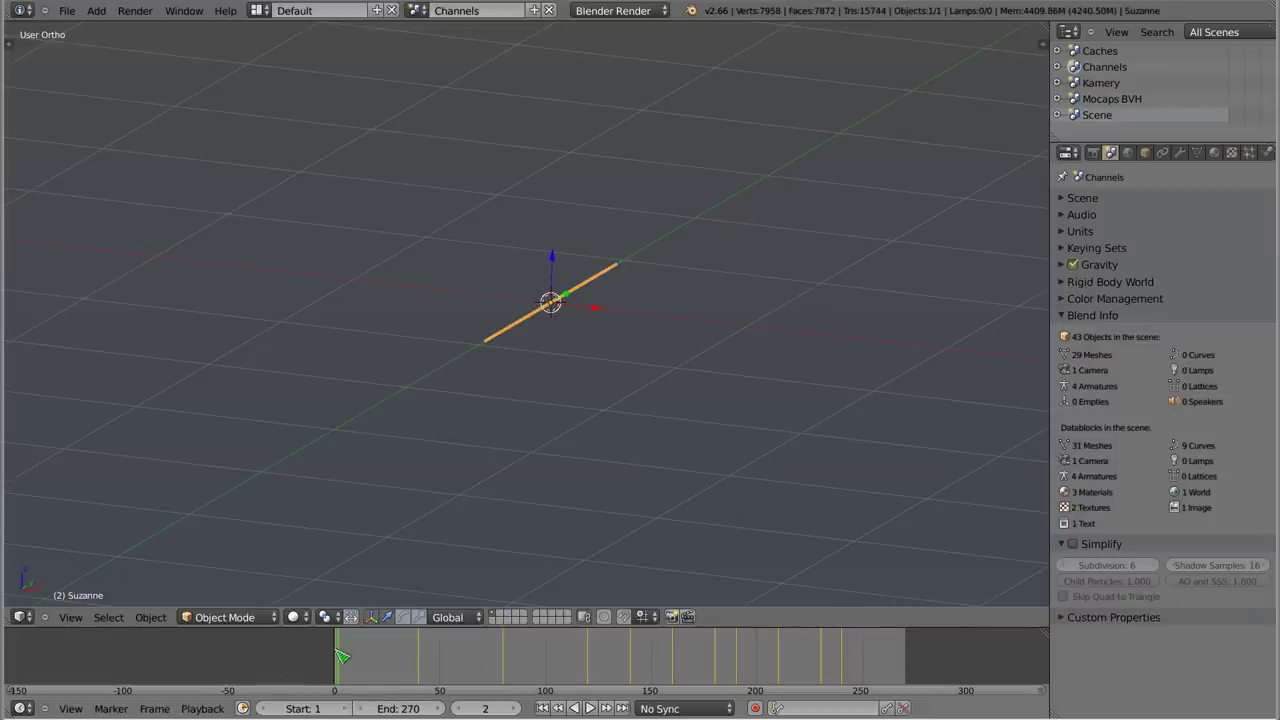
{"action": "key", "text": "Left"}
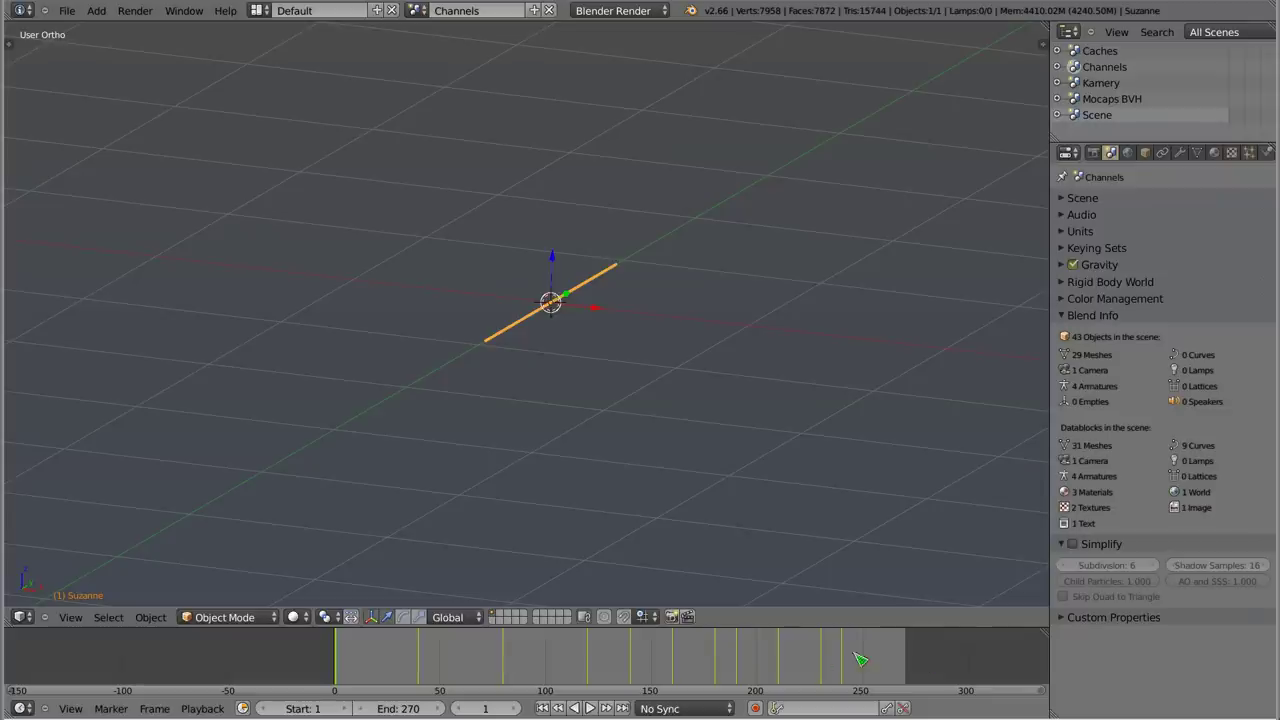
{"action": "key", "text": "alt+a"}
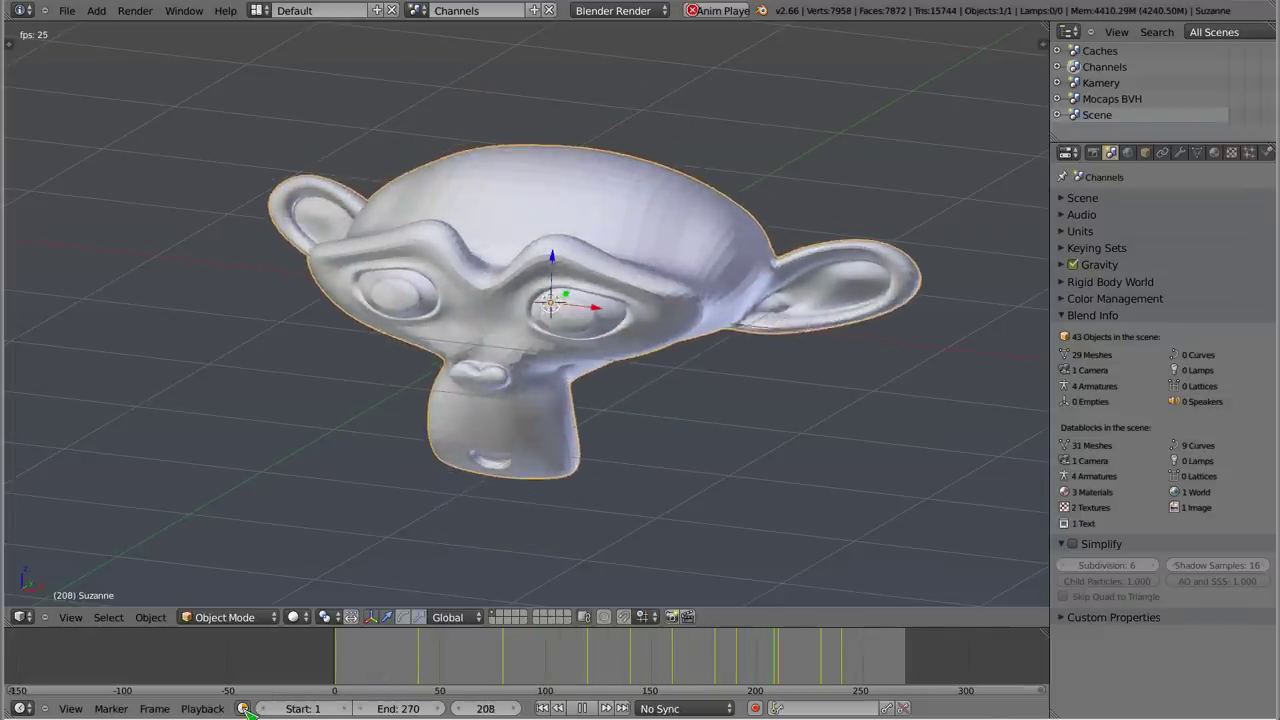
- Try a preview range starting at frame 99, then switch the preview range off
{"action": "left_click_drag", "start_coordinate": [327, 708], "coordinate": [430, 708]}
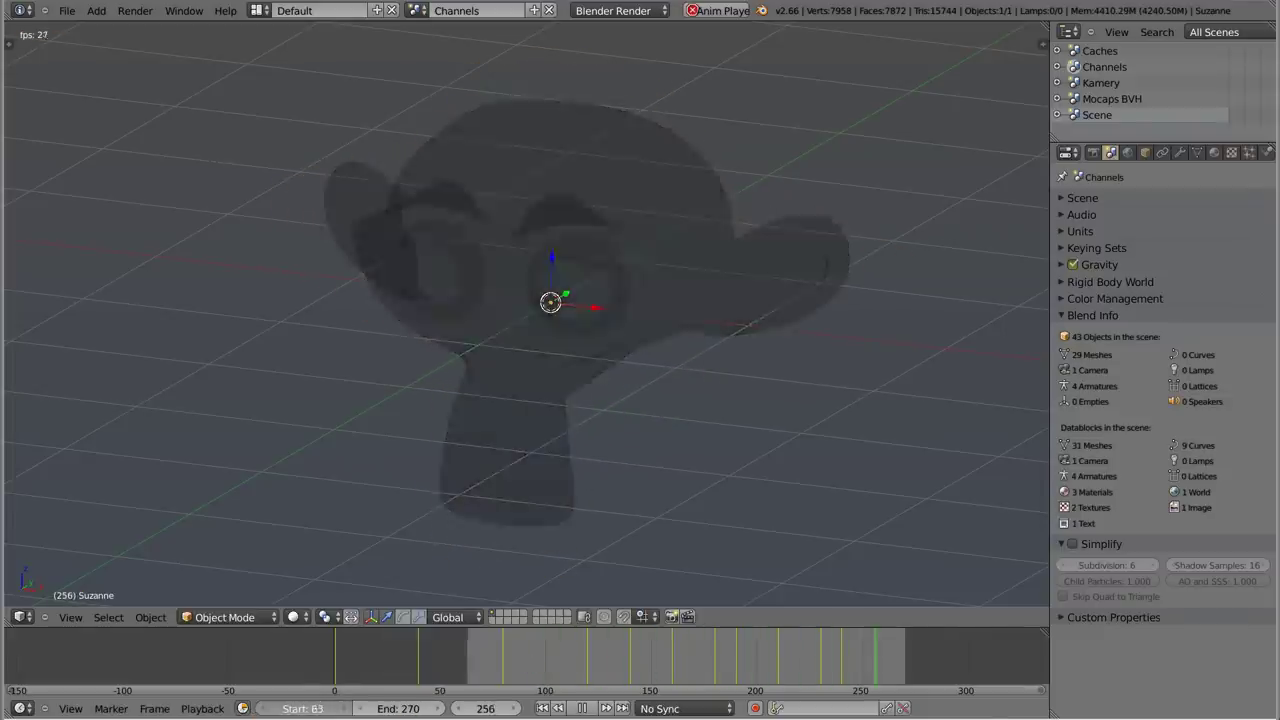
{"action": "left_click_drag", "start_coordinate": [430, 708], "coordinate": [300, 708]}
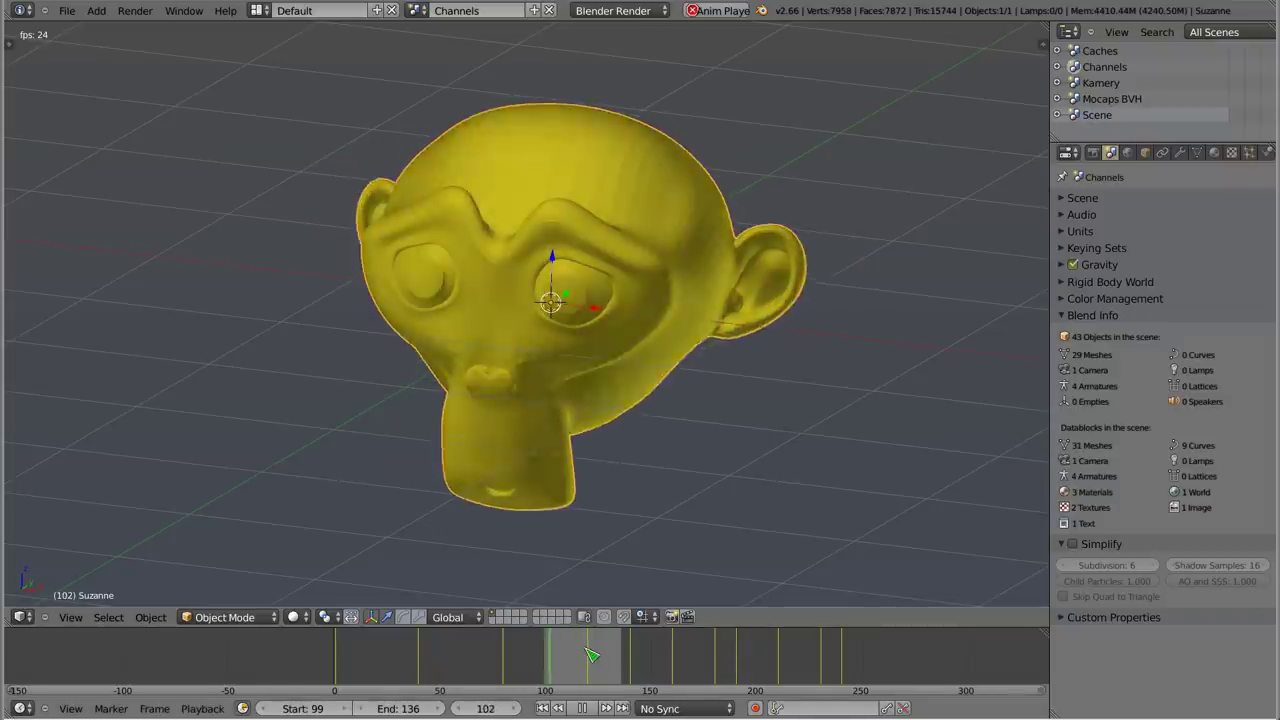
{"action": "left_click", "coordinate": [245, 708]}
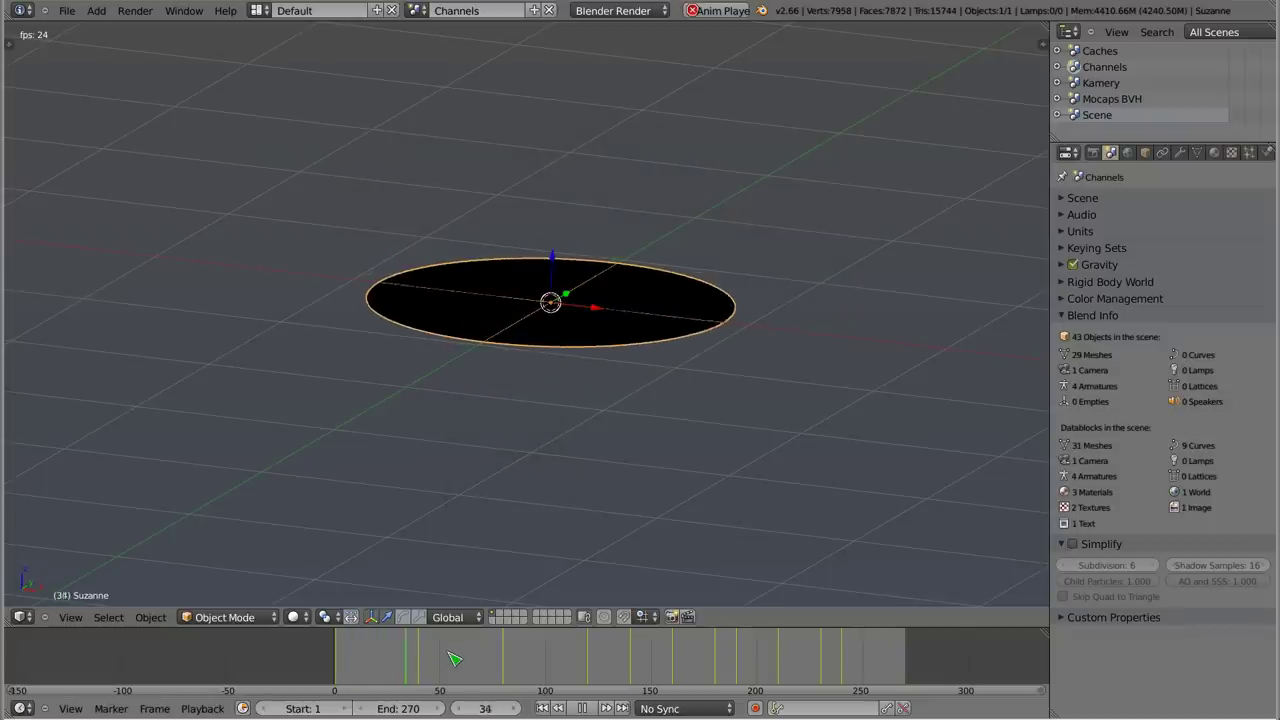
- Keep the sync mode at No Sync and stop playback
{"action": "left_click", "coordinate": [690, 708]}
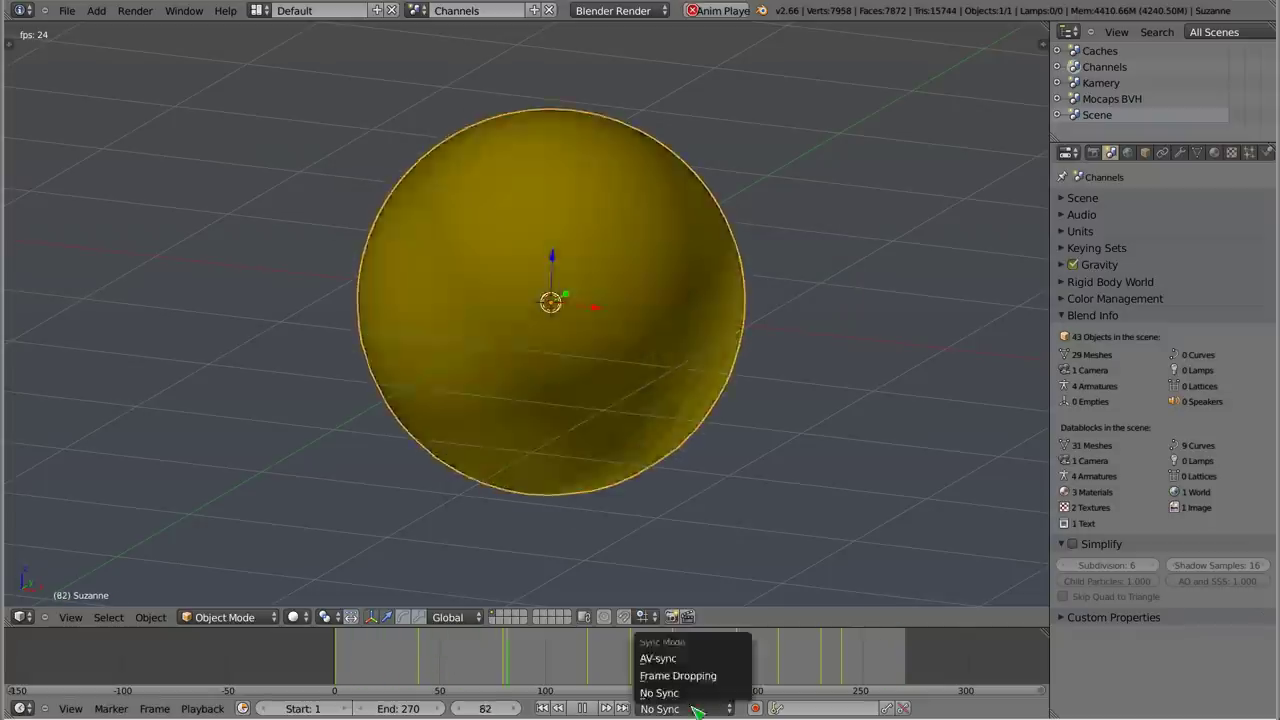
{"action": "left_click", "coordinate": [677, 690]}
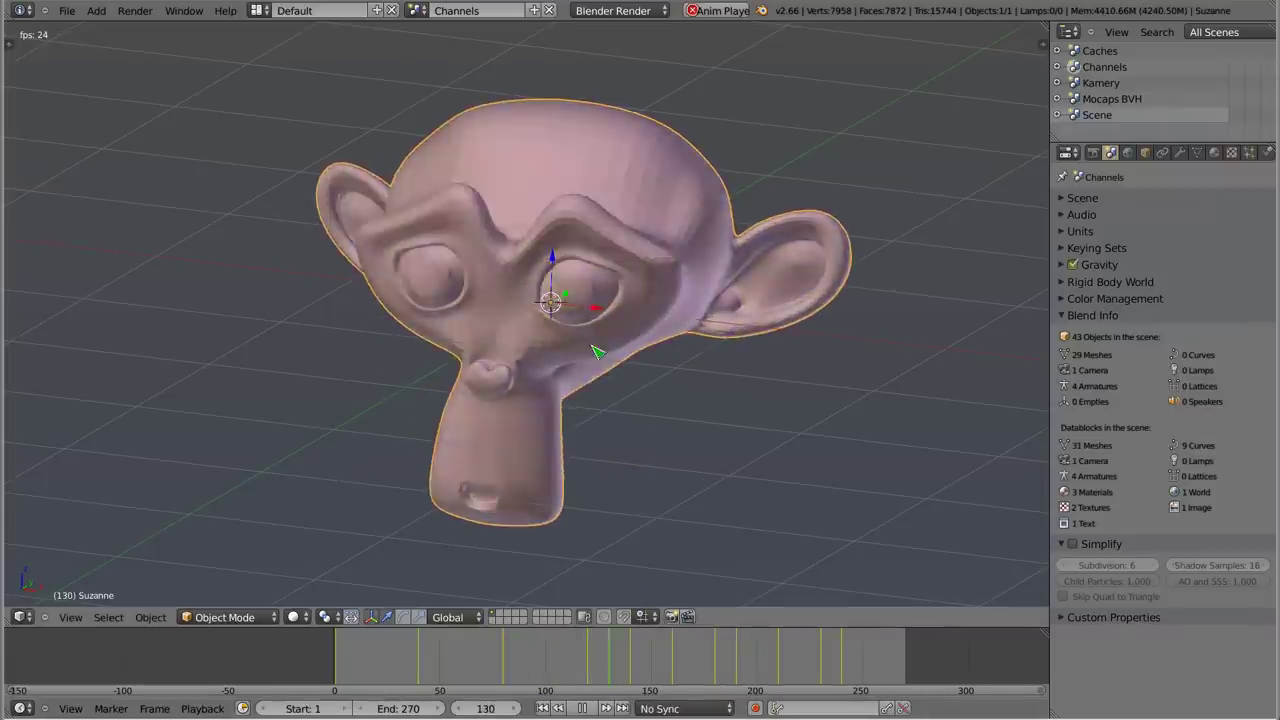
{"action": "key", "text": "Escape"}
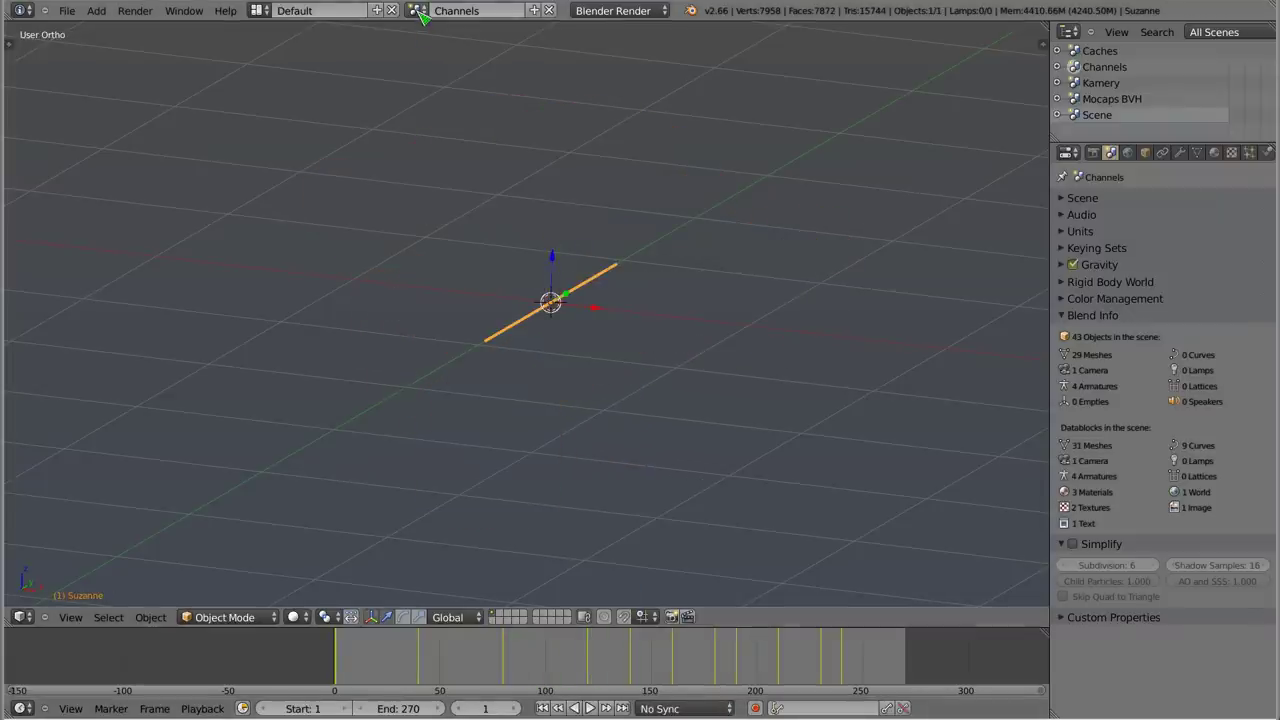
- Switch to Scene and back to Channels, then scrub the animation forward
{"action": "left_click", "coordinate": [422, 12]}
{"action": "left_click", "coordinate": [457, 97]}
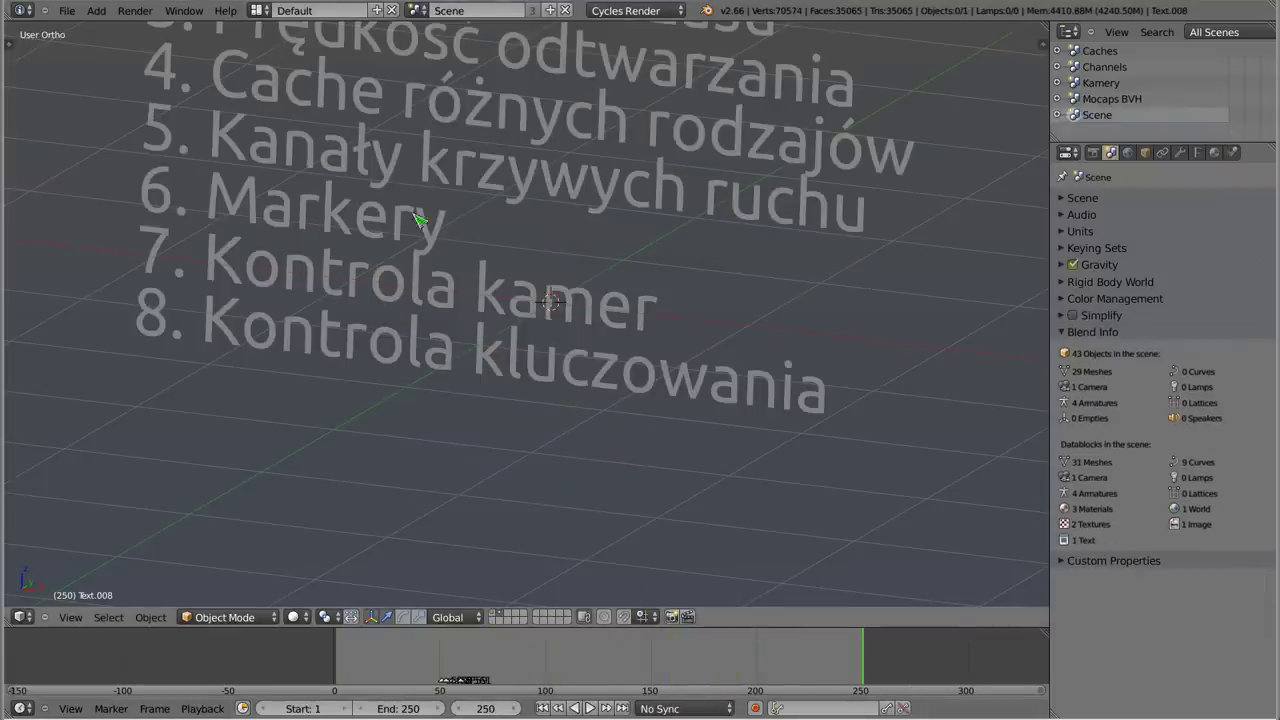
{"action": "left_click", "coordinate": [422, 12]}
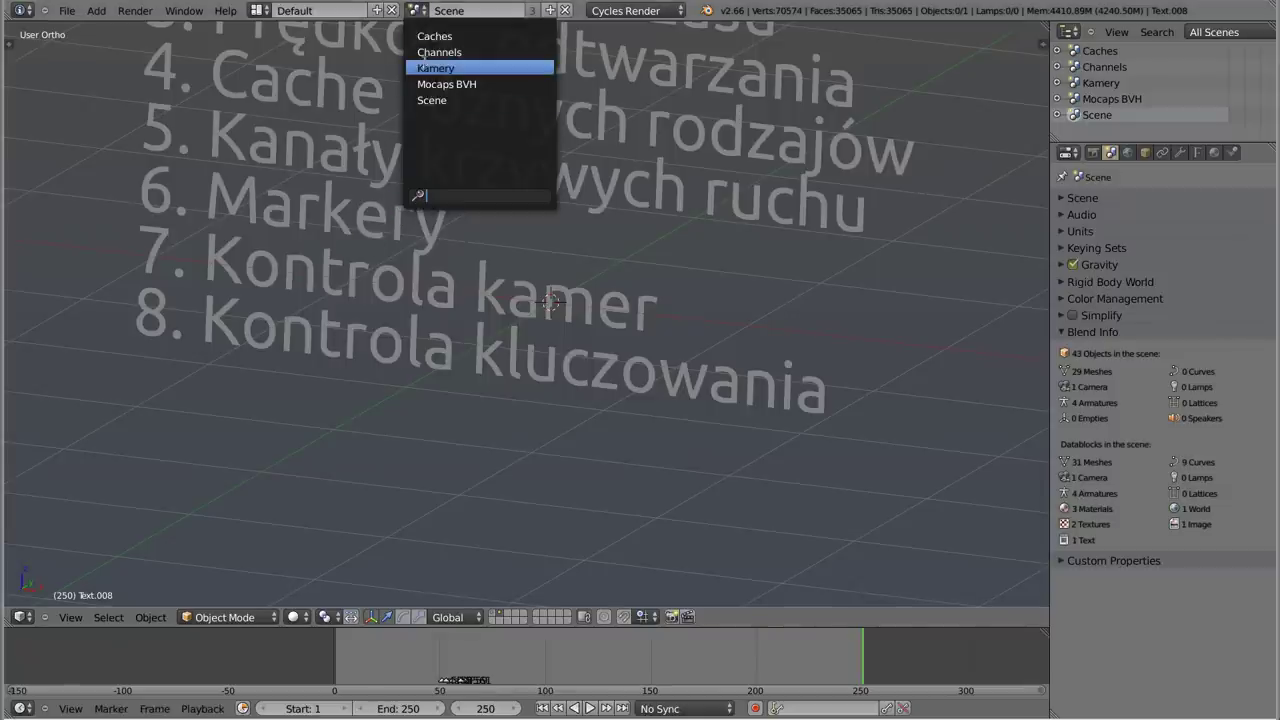
{"action": "left_click", "coordinate": [425, 52]}
{"action": "mouse_move", "coordinate": [437, 656]}
{"action": "left_mouse_down"}
{"action": "mouse_move", "coordinate": [421, 658]}
{"action": "mouse_move", "coordinate": [507, 668]}
{"action": "left_mouse_up"}
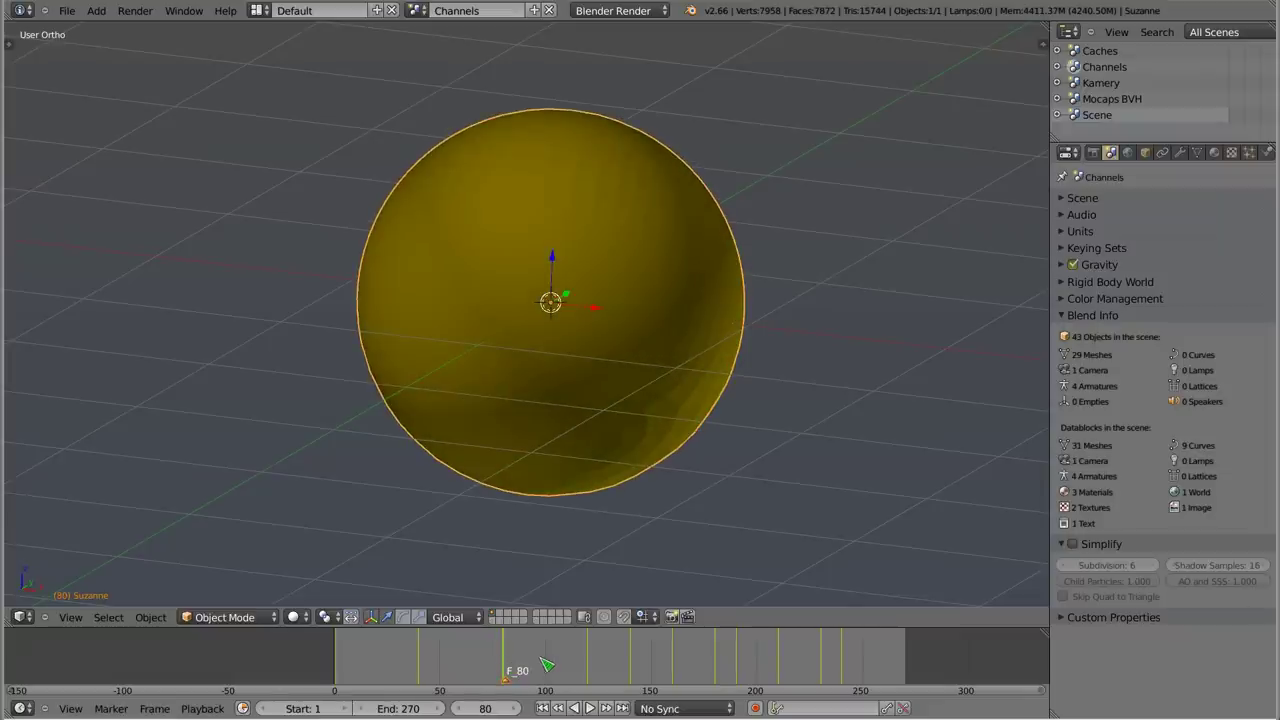
- Rename the frame-80 marker to Kula and add a marker named Małpa at frame 120
{"action": "key", "text": "ctrl+m"}
{"action": "type", "text": "Kula"}
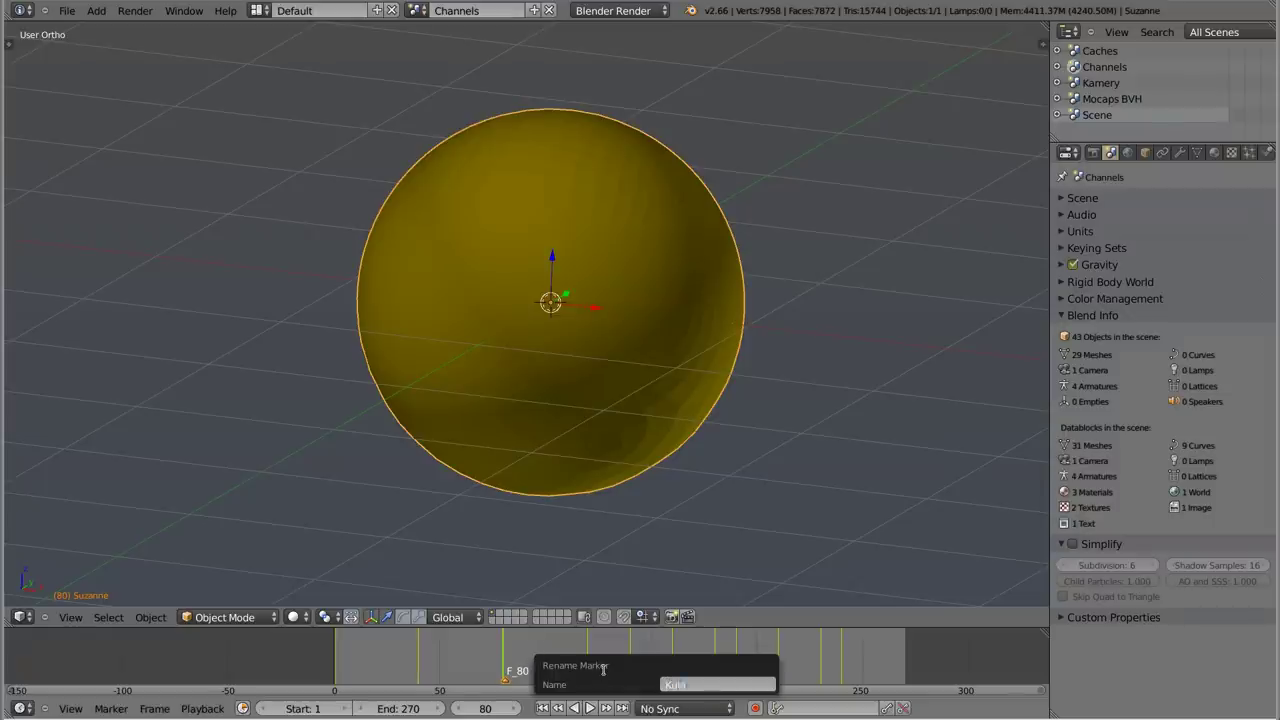
{"action": "key", "text": "Return"}
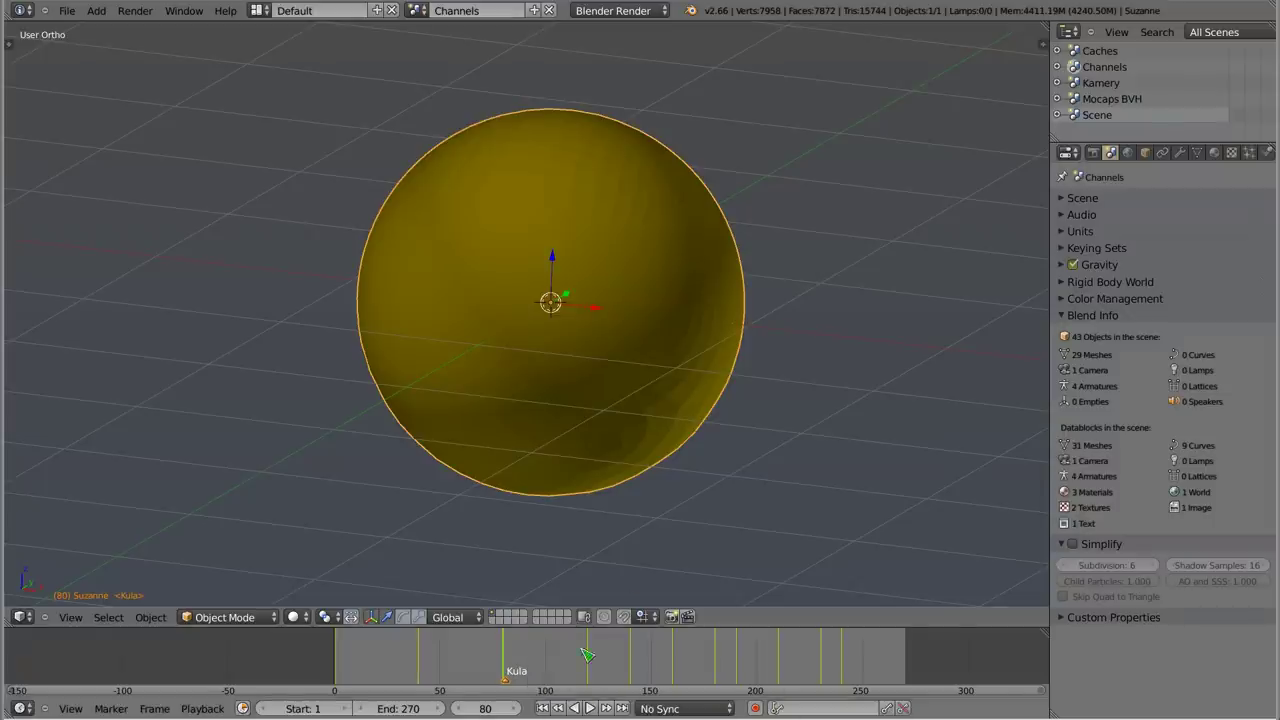
{"action": "left_click", "coordinate": [588, 663]}
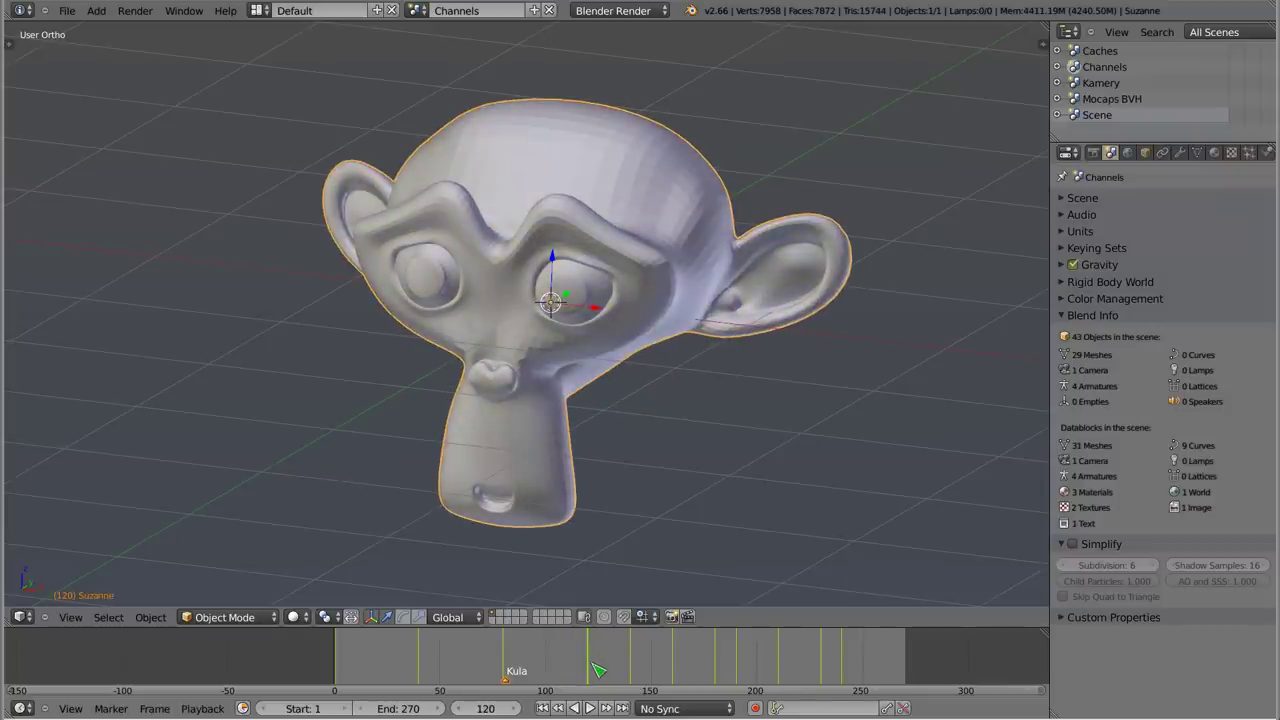
{"action": "key", "text": "m"}
{"action": "key", "text": "ctrl+m"}
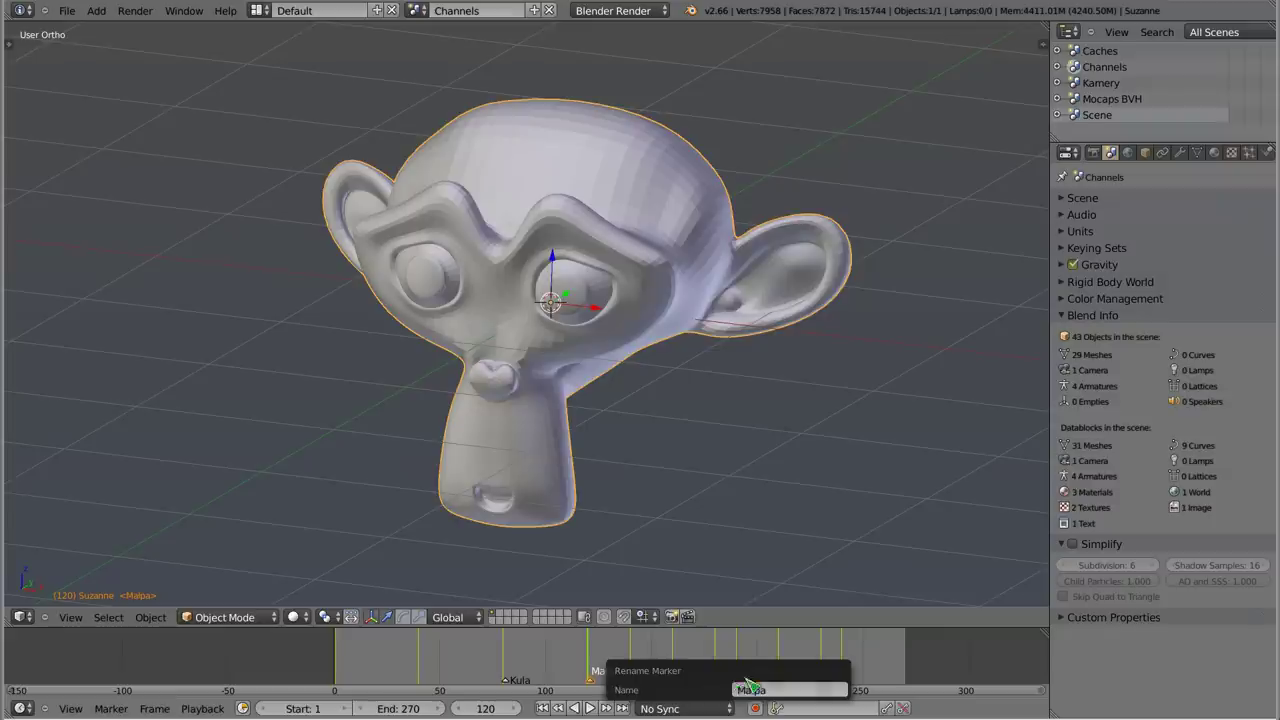
{"action": "key", "text": "Return"}
- Jump between frame 27 and the Kula and Małpa markers to test marker navigation
{"action": "left_click", "coordinate": [485, 655]}
{"action": "left_click", "coordinate": [391, 656]}
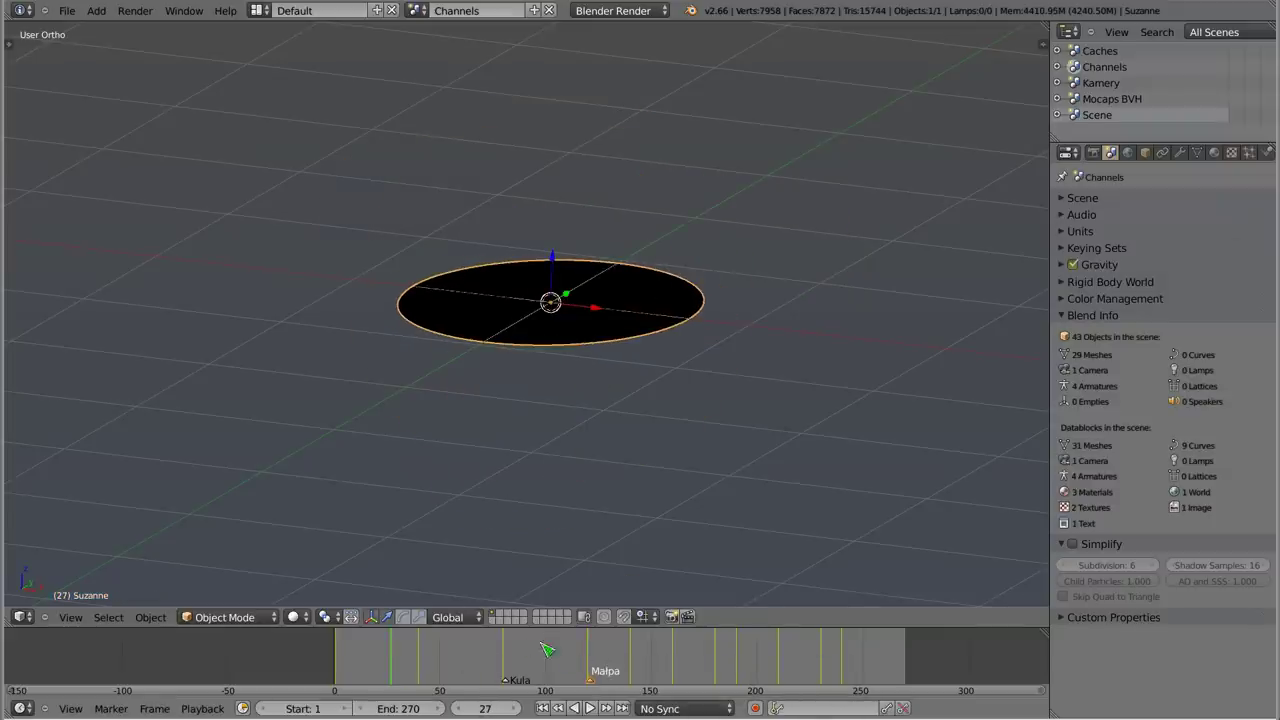
{"action": "right_click", "coordinate": [575, 651]}
{"action": "left_click", "coordinate": [504, 662]}
{"action": "left_click", "coordinate": [593, 650]}
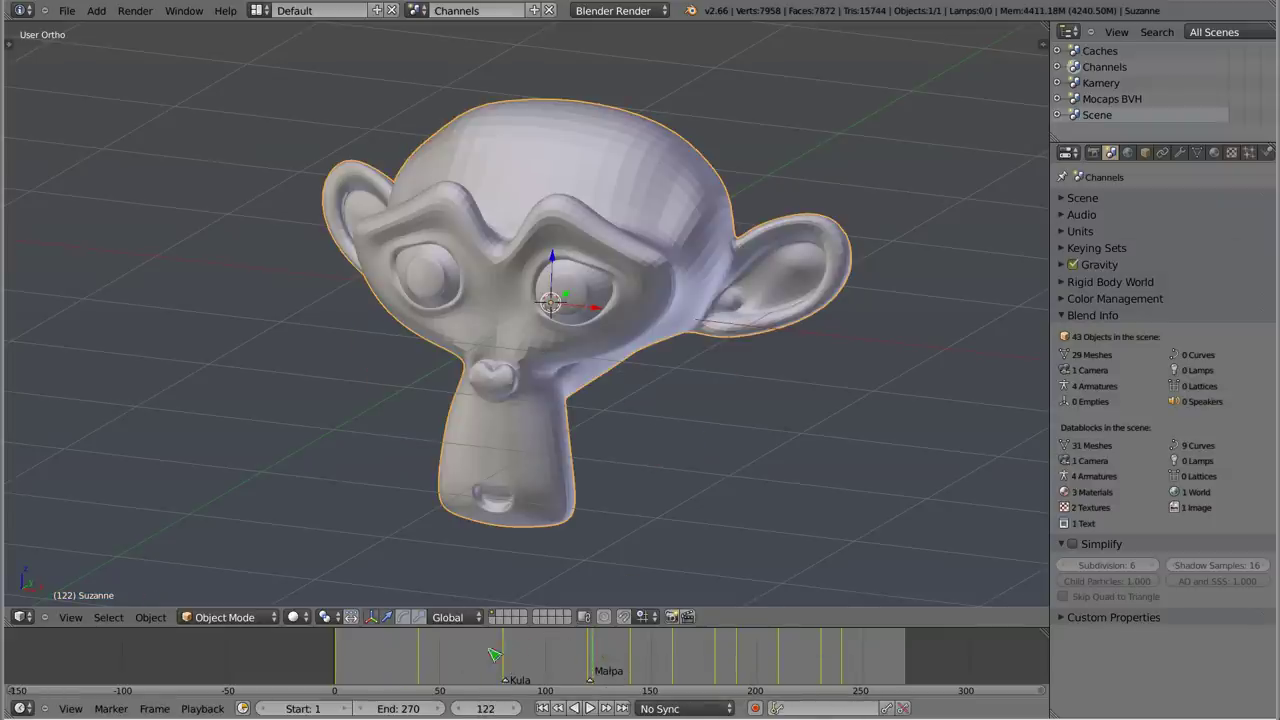
{"action": "left_click", "coordinate": [258, 10]}
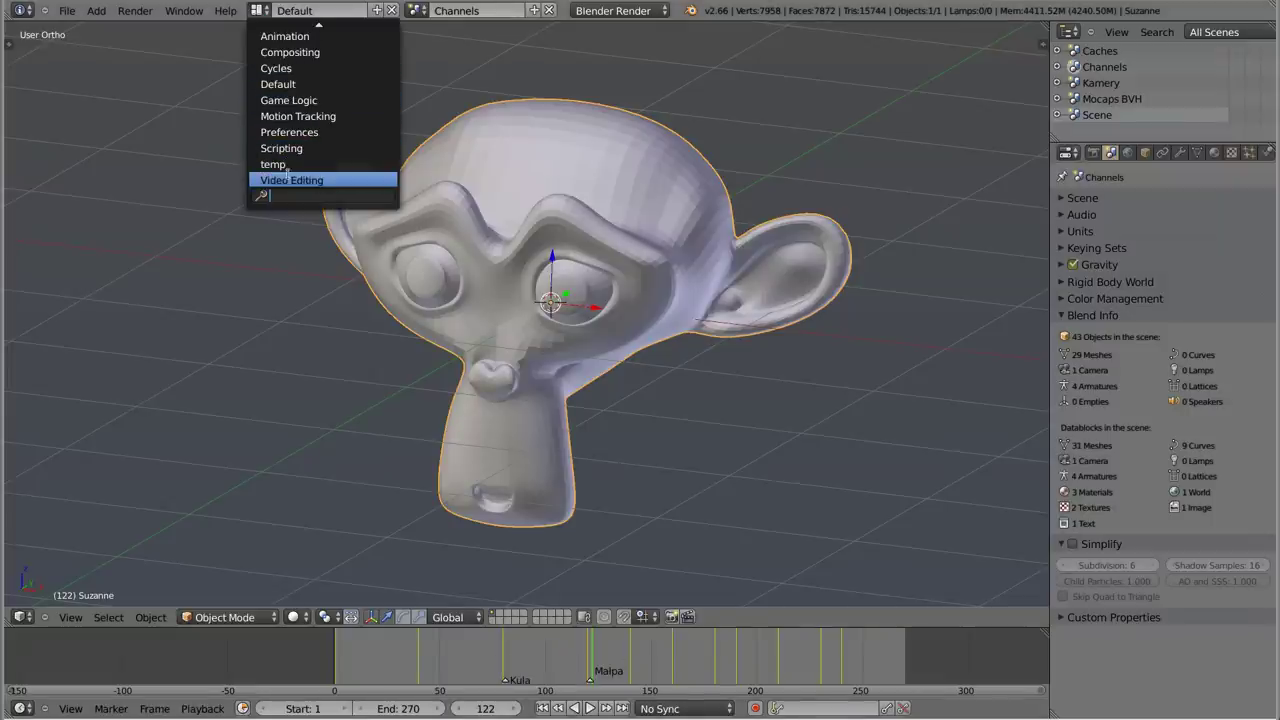
- Switch to the Video Editing layout and jump between the Kula and Małpa markers
{"action": "left_click", "coordinate": [287, 178]}
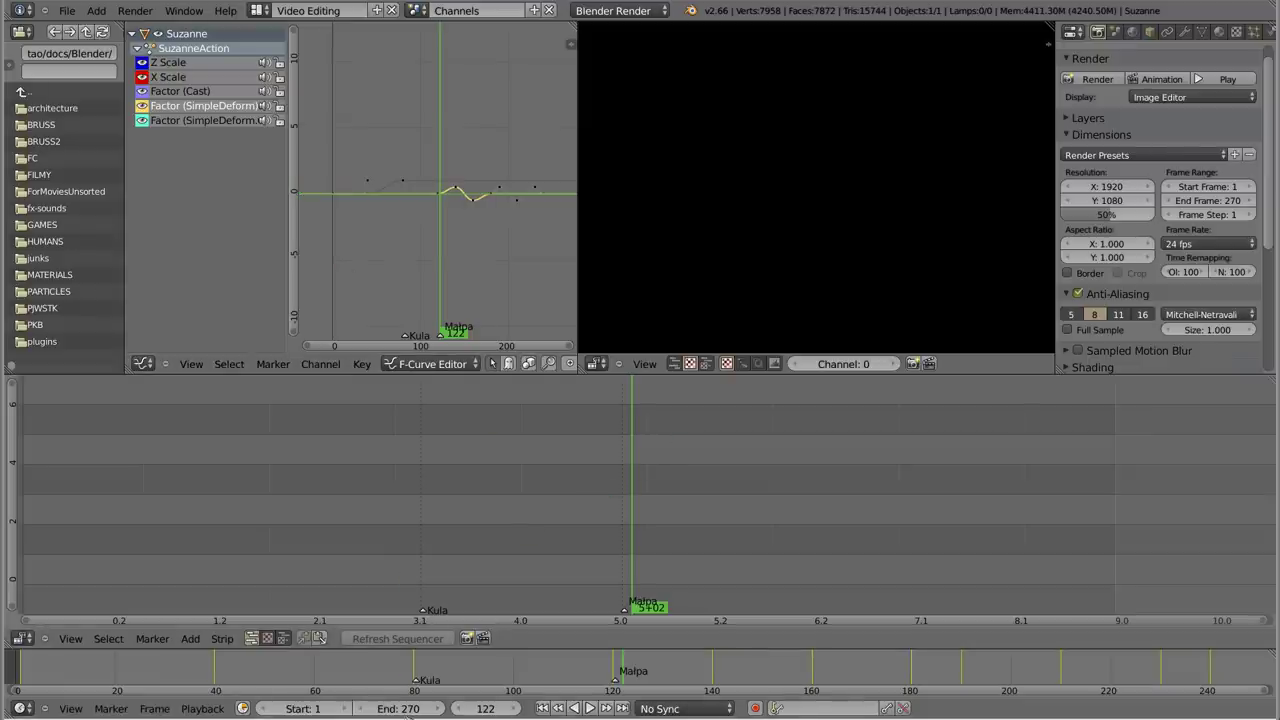
{"action": "left_click", "coordinate": [418, 676]}
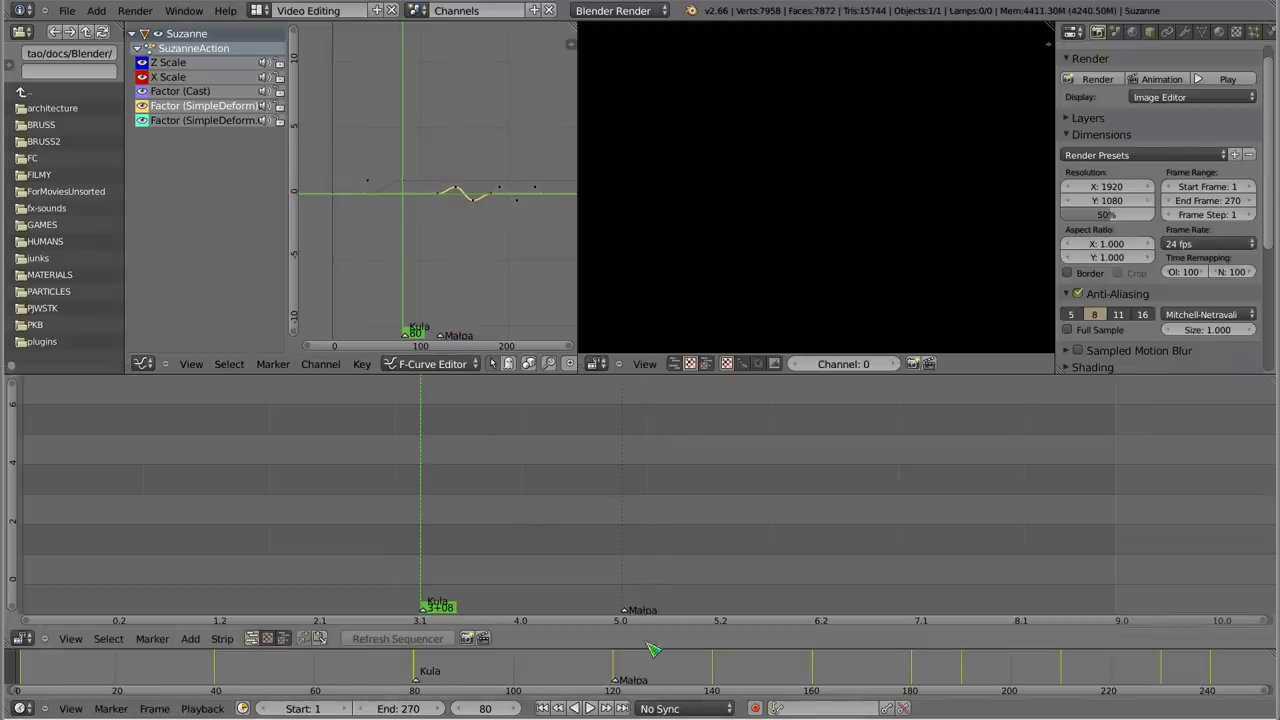
{"action": "left_click", "coordinate": [618, 668]}
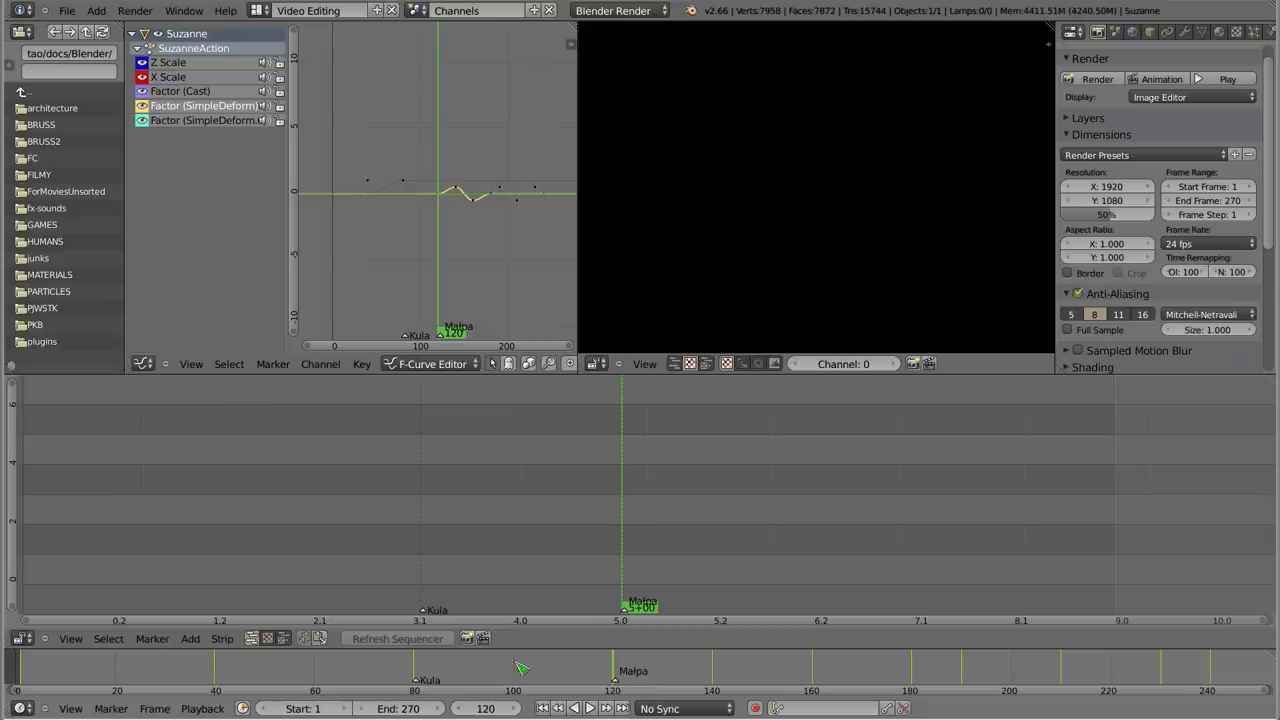
{"action": "left_click", "coordinate": [600, 656]}
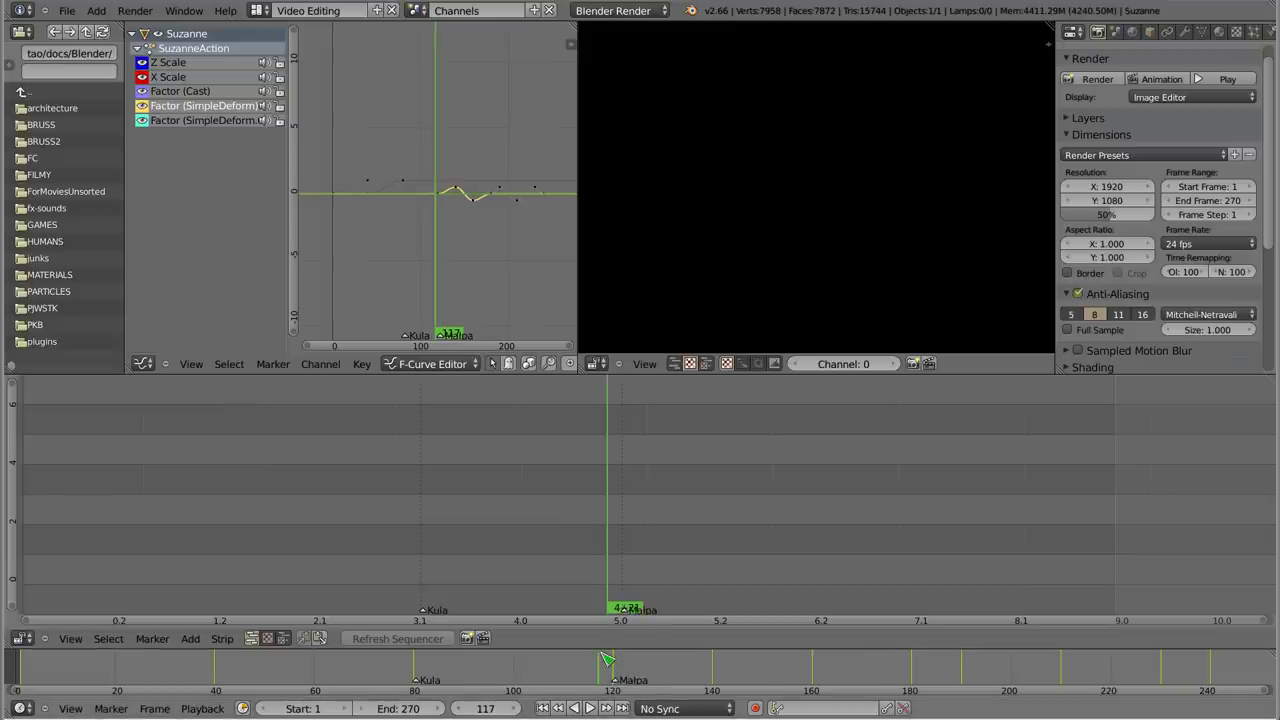
- Make the timeline area taller and return to frame 80 on the Kula marker
{"action": "left_click_drag", "start_coordinate": [603, 647], "coordinate": [606, 618]}
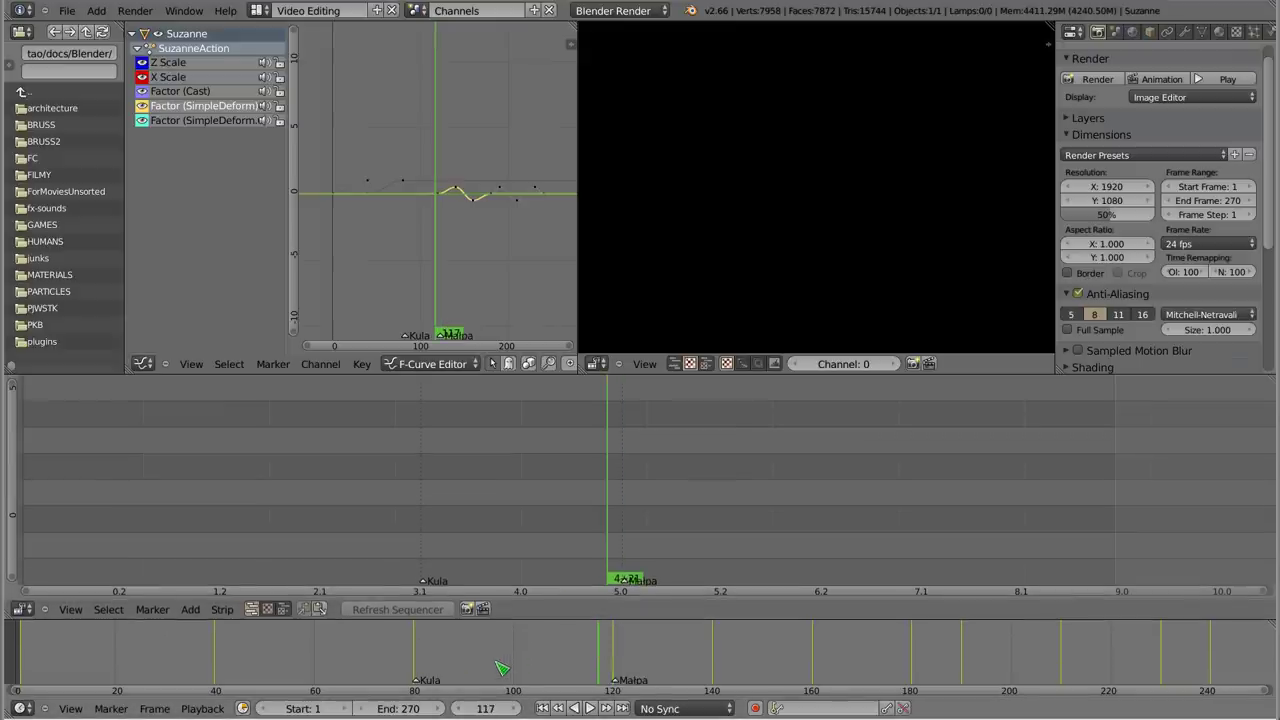
{"action": "scroll", "coordinate": [560, 491], "scroll_direction": "down", "scroll_amount": 3}
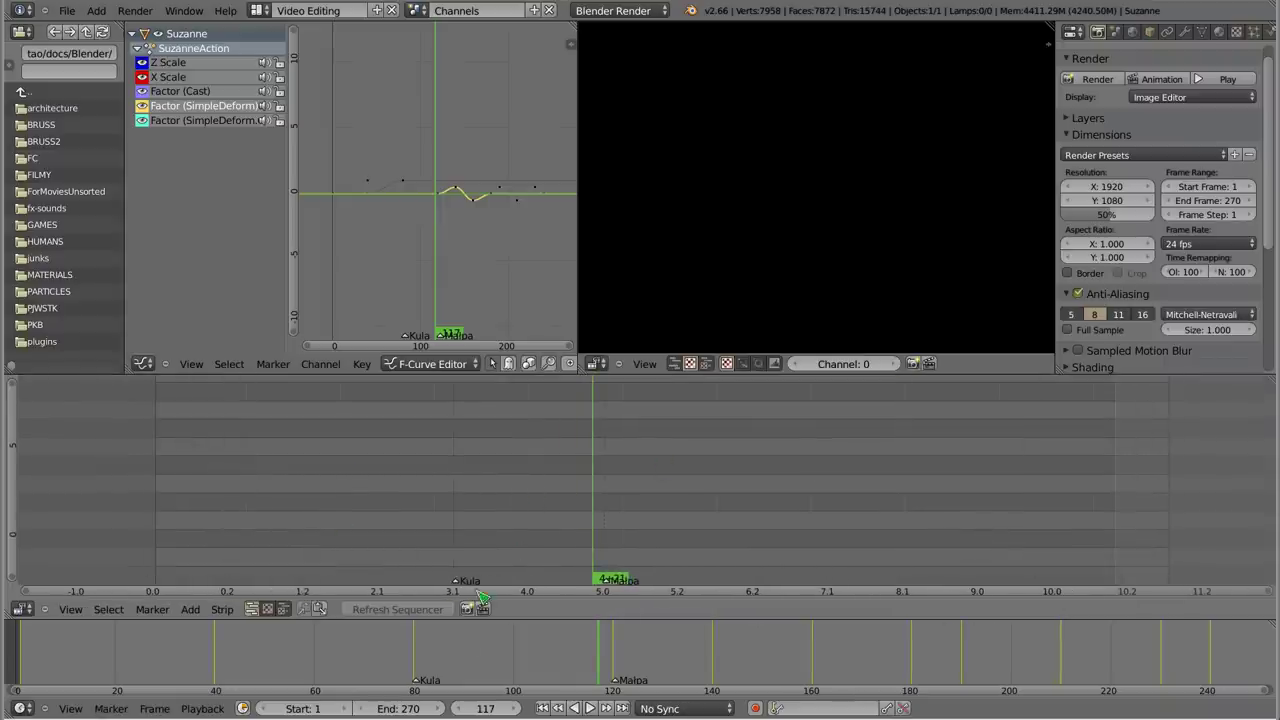
{"action": "left_click", "coordinate": [414, 660]}
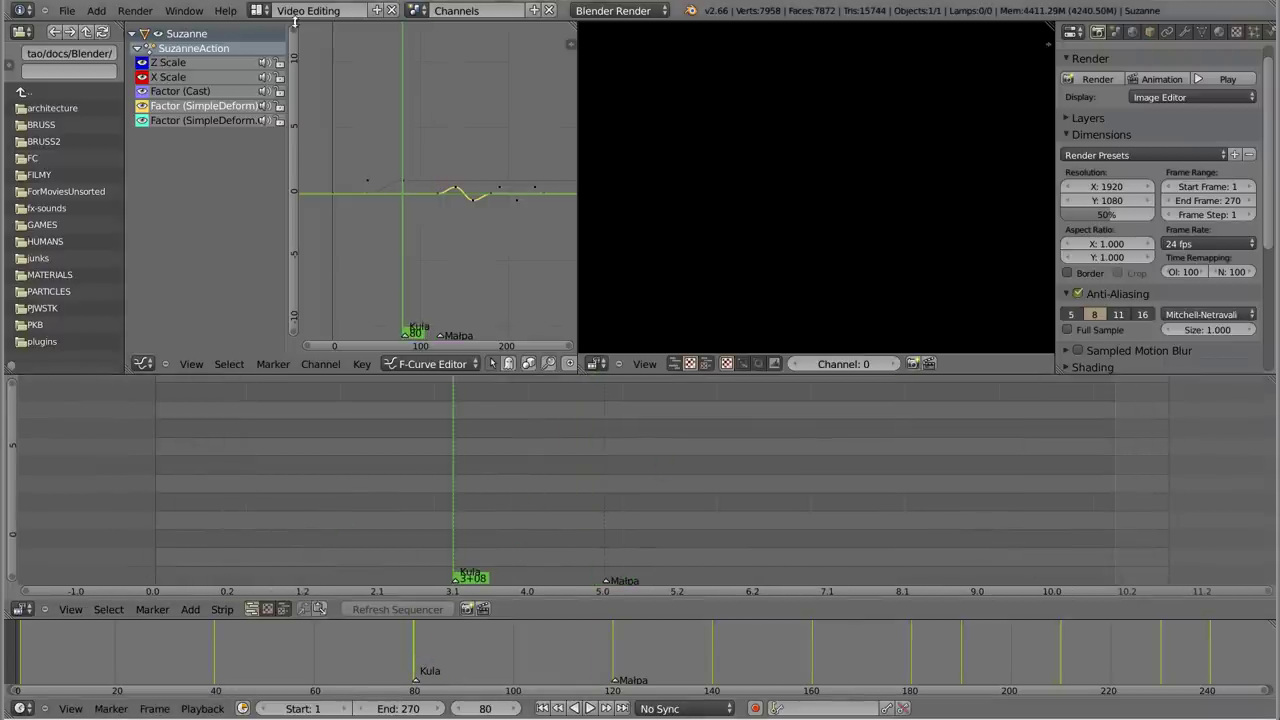
{"action": "left_click", "coordinate": [258, 10]}
- Return to the Default layout and switch from the Channels scene to Scene
{"action": "left_click", "coordinate": [266, 84]}
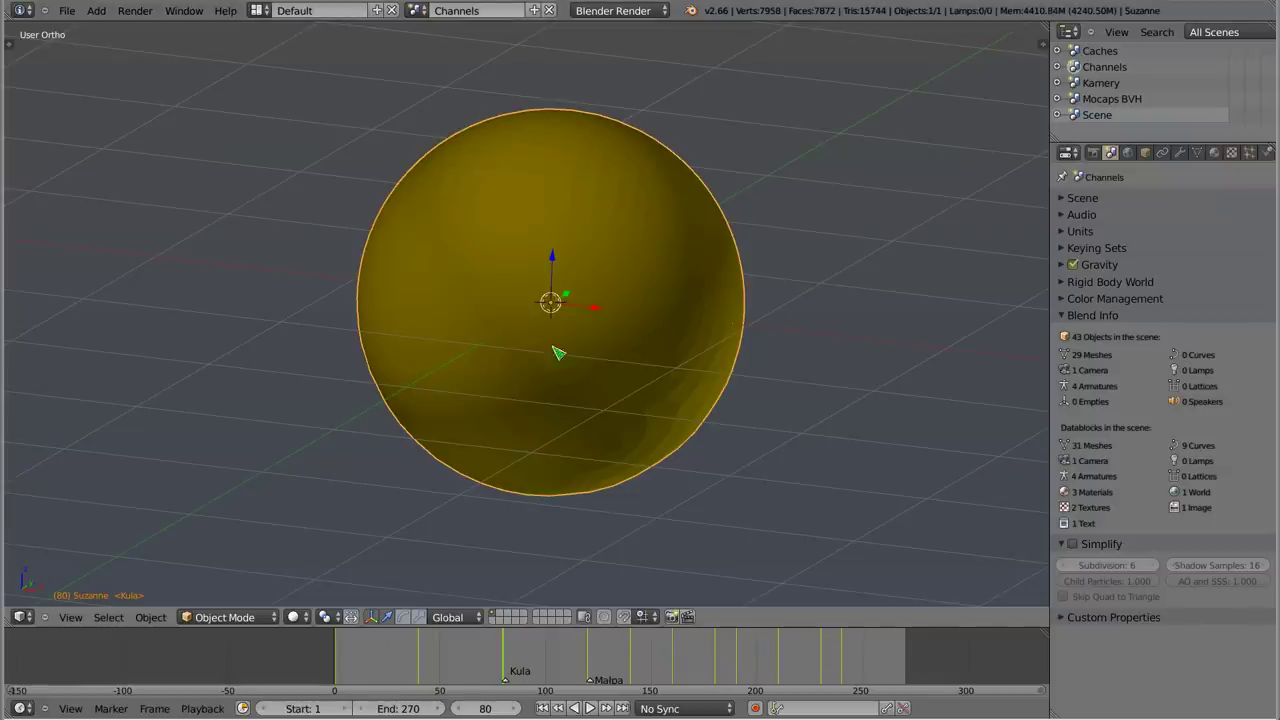
{"action": "left_click", "coordinate": [415, 10]}
{"action": "left_click", "coordinate": [440, 100]}
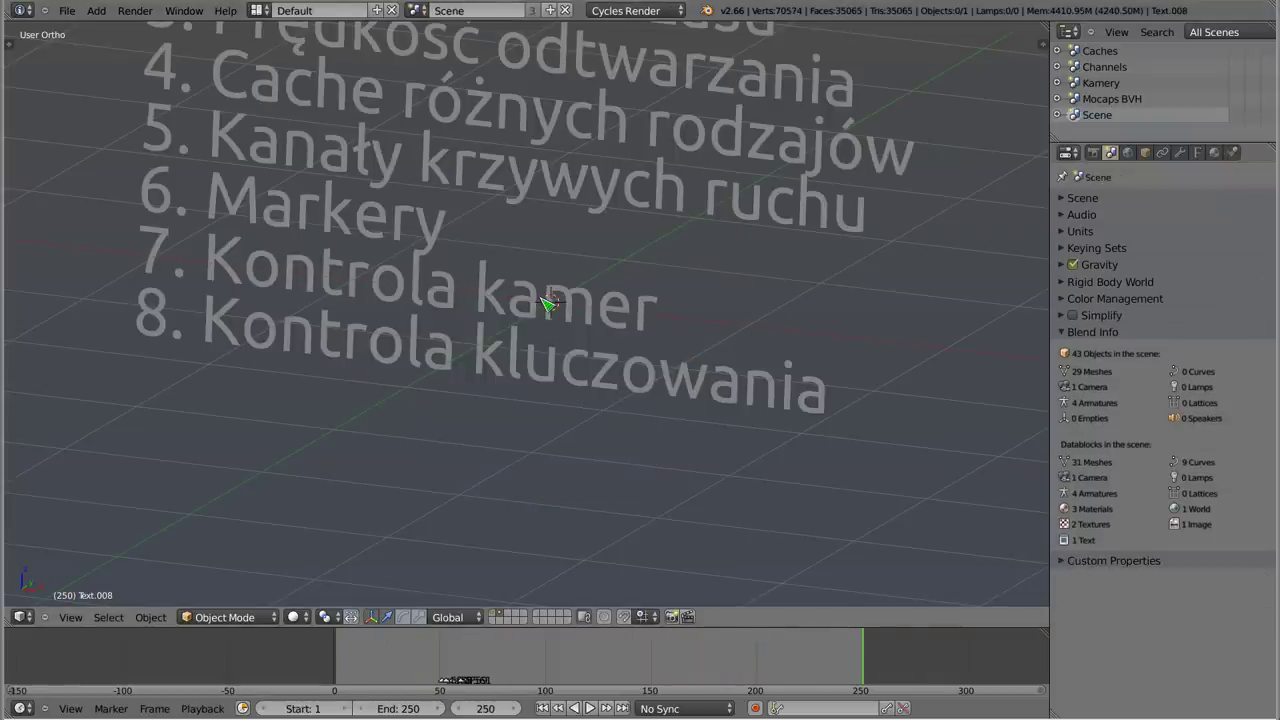
{"action": "left_click", "coordinate": [417, 12]}
- Switch to the Kamery scene, orbit around the houses and scrub the animation to frame 131
{"action": "left_click", "coordinate": [435, 68]}
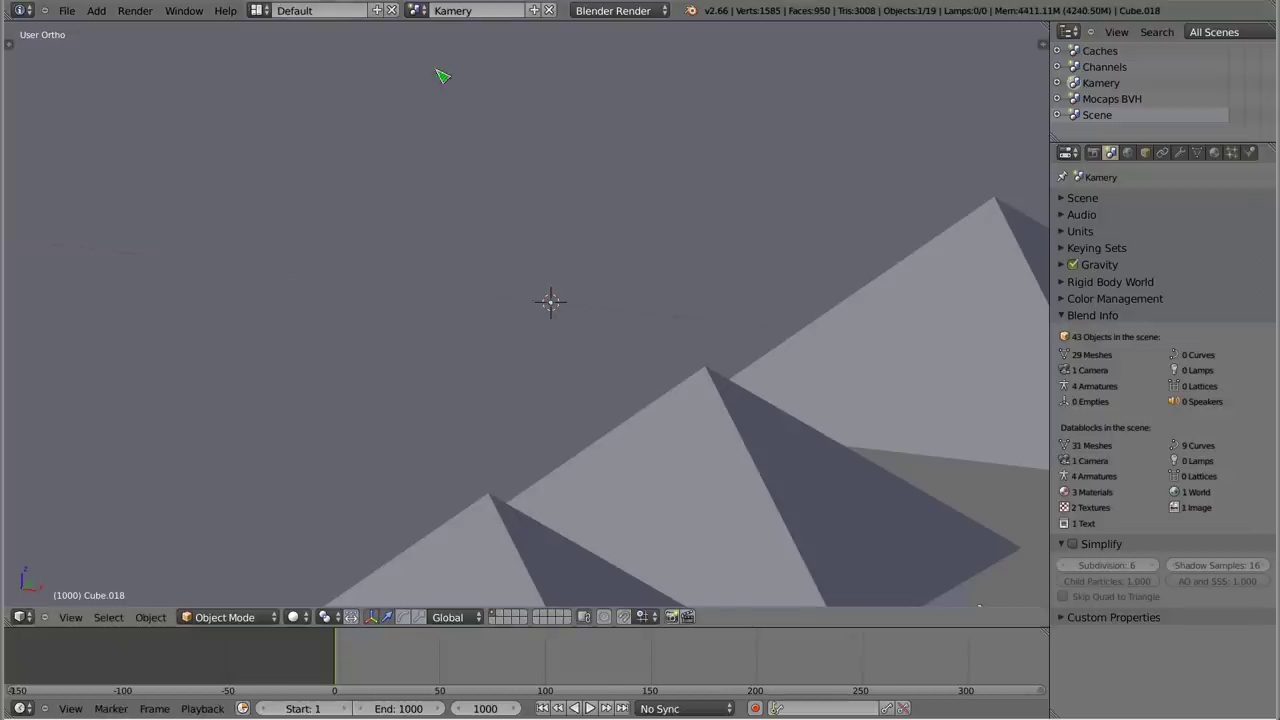
{"action": "scroll", "coordinate": [597, 369], "scroll_direction": "down", "scroll_amount": 3}
{"action": "scroll", "coordinate": [554, 320], "scroll_direction": "down", "scroll_amount": 2}
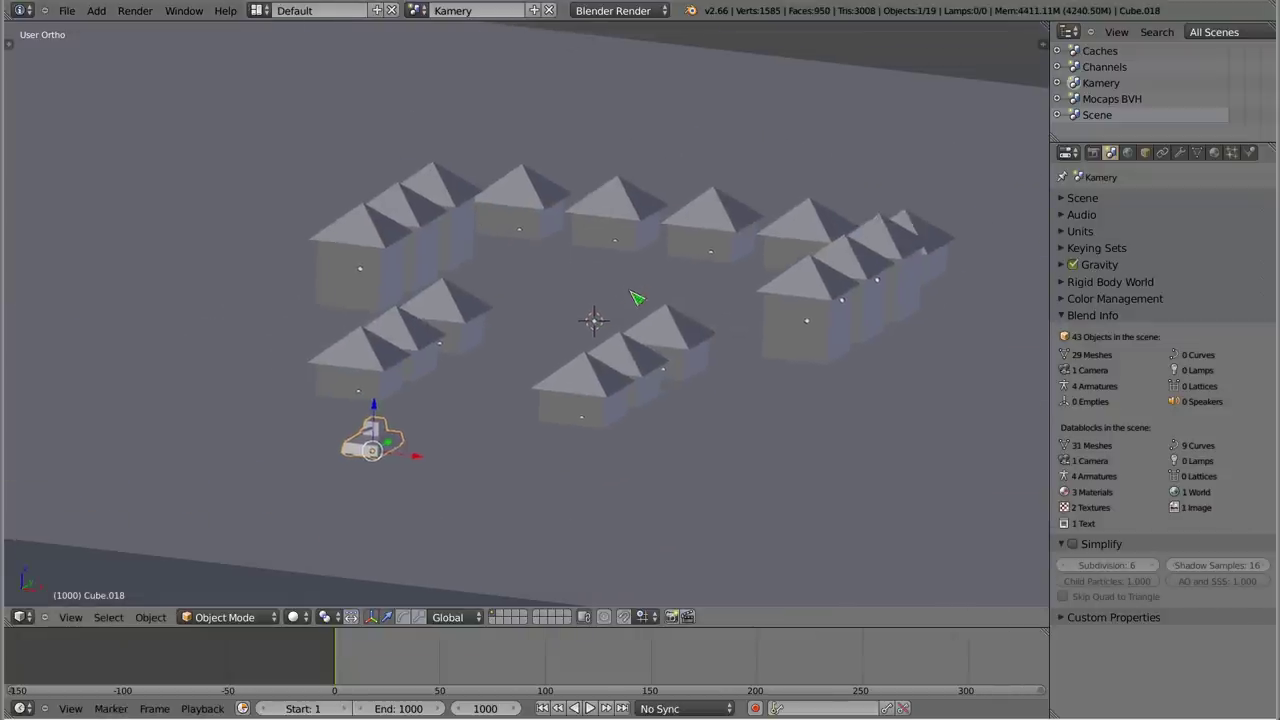
{"action": "scroll", "coordinate": [634, 294], "scroll_direction": "up", "scroll_amount": 2}
{"action": "mouse_move", "coordinate": [589, 357]}
{"action": "middle_mouse_down"}
{"action": "mouse_move", "coordinate": [622, 250]}
{"action": "mouse_move", "coordinate": [490, 312]}
{"action": "middle_mouse_up"}
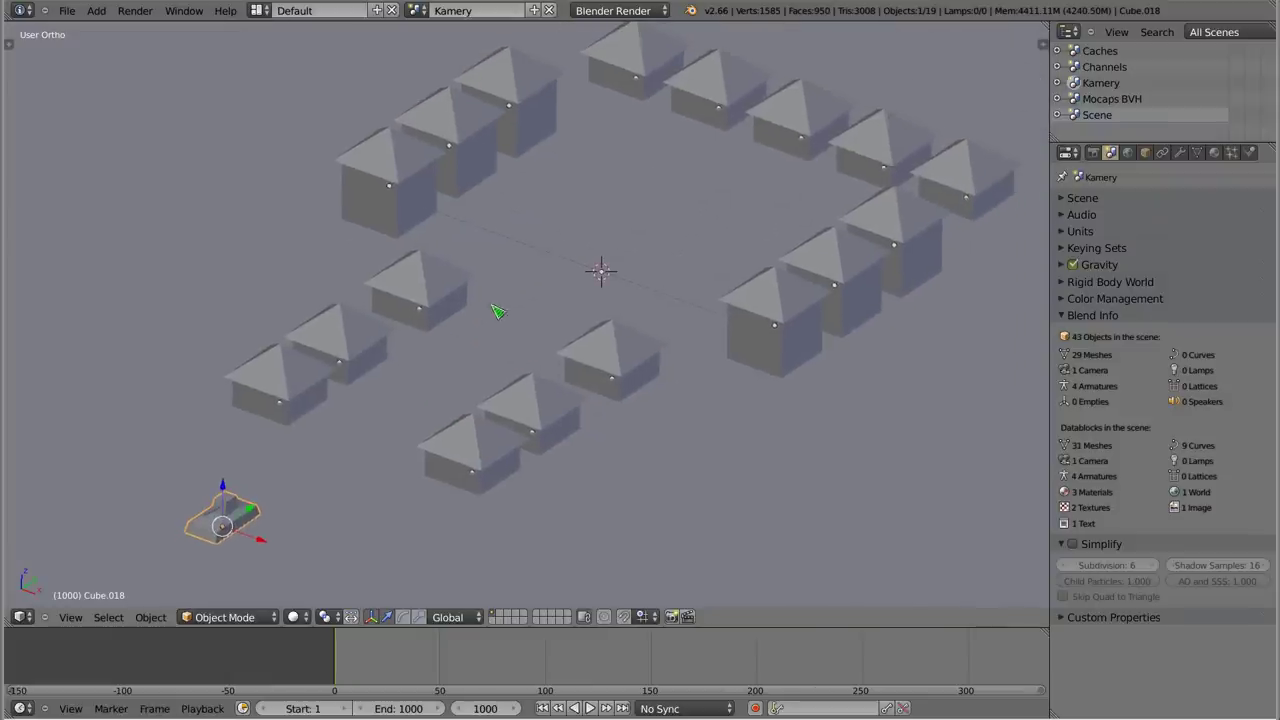
{"action": "left_click", "coordinate": [339, 656]}
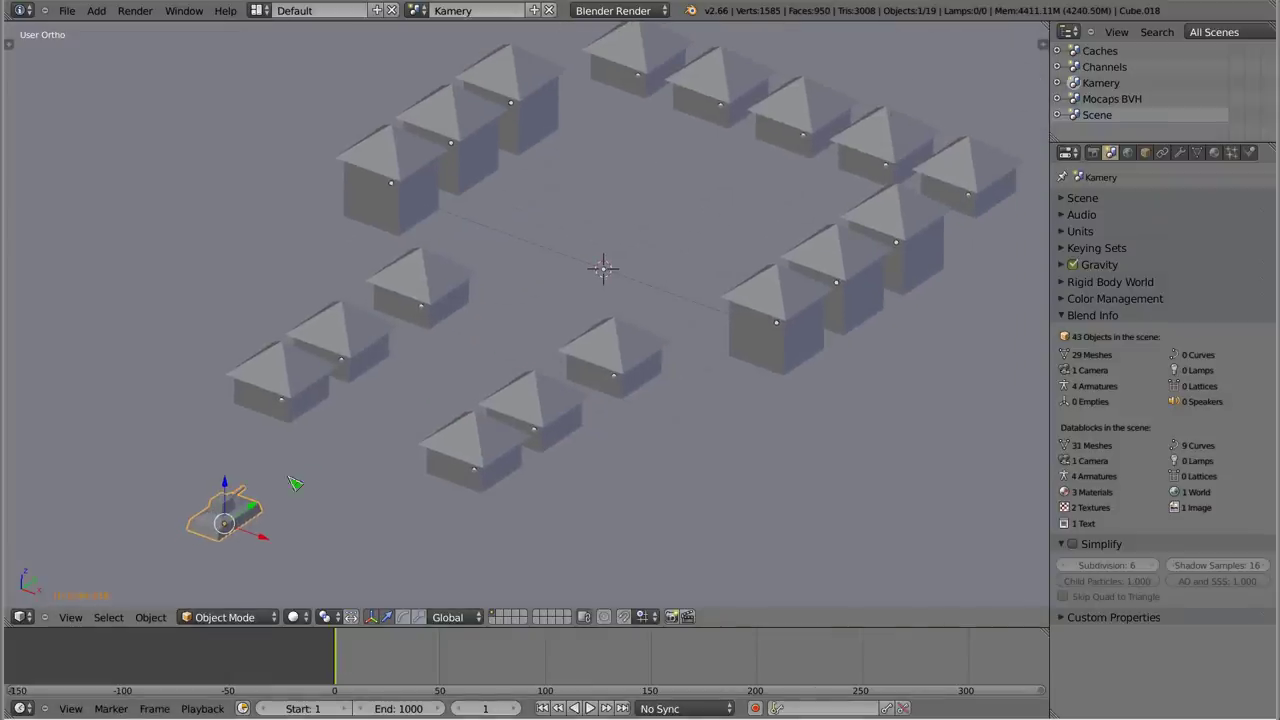
{"action": "left_click_drag", "start_coordinate": [350, 660], "coordinate": [612, 665]}
{"action": "scroll", "coordinate": [143, 655], "scroll_direction": "down", "scroll_amount": 3}
{"action": "scroll", "coordinate": [114, 655], "scroll_direction": "down", "scroll_amount": 2}
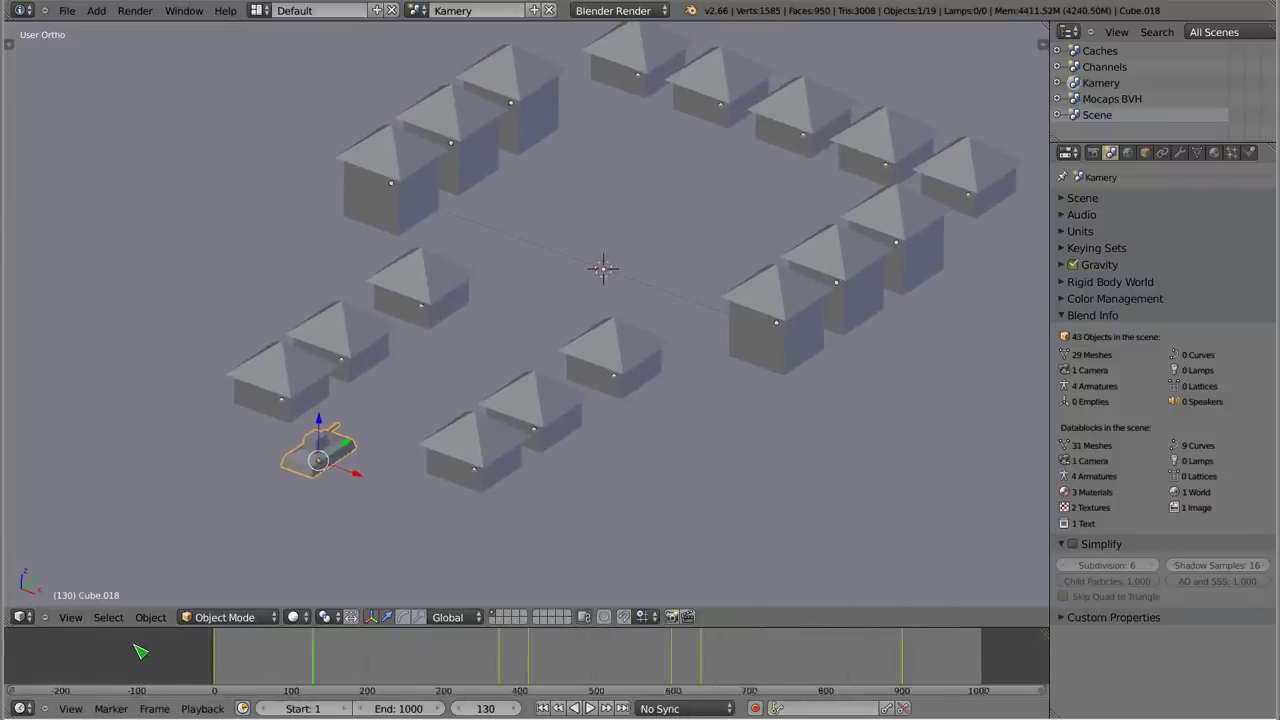
{"action": "scroll", "coordinate": [245, 661], "scroll_direction": "down", "scroll_amount": 2}
{"action": "scroll", "coordinate": [245, 661], "scroll_direction": "down", "scroll_amount": 1, "text": "ctrl"}
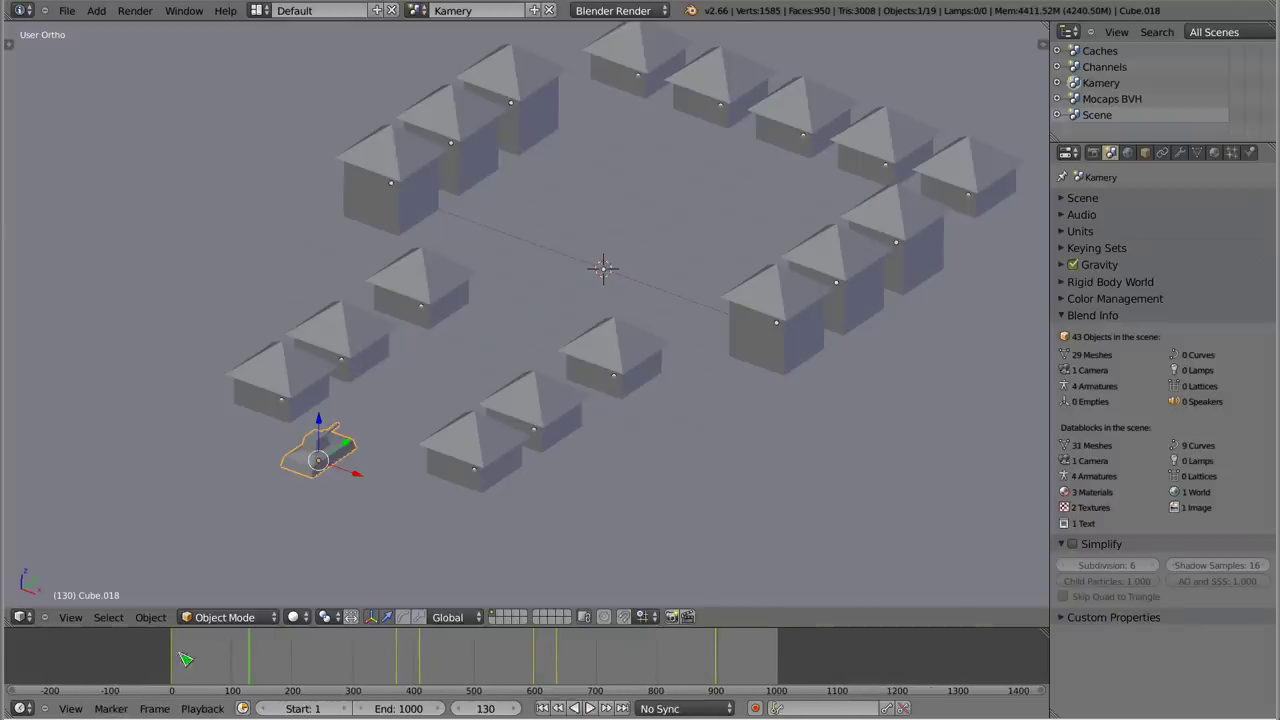
- Play the tank animation with Alt+A and stop it with Esc at frame 130
{"action": "key", "text": "alt+a"}
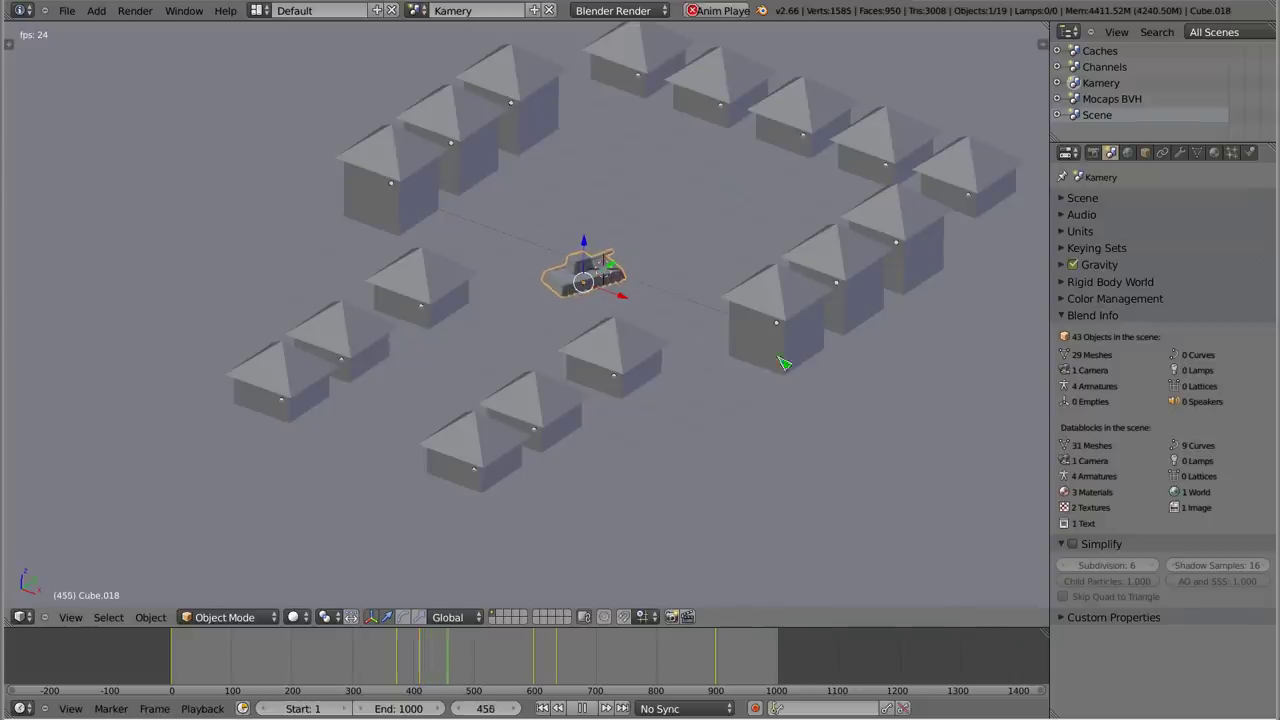
{"action": "middle_click_drag", "start_coordinate": [634, 213], "coordinate": [622, 237], "text": "shift"}
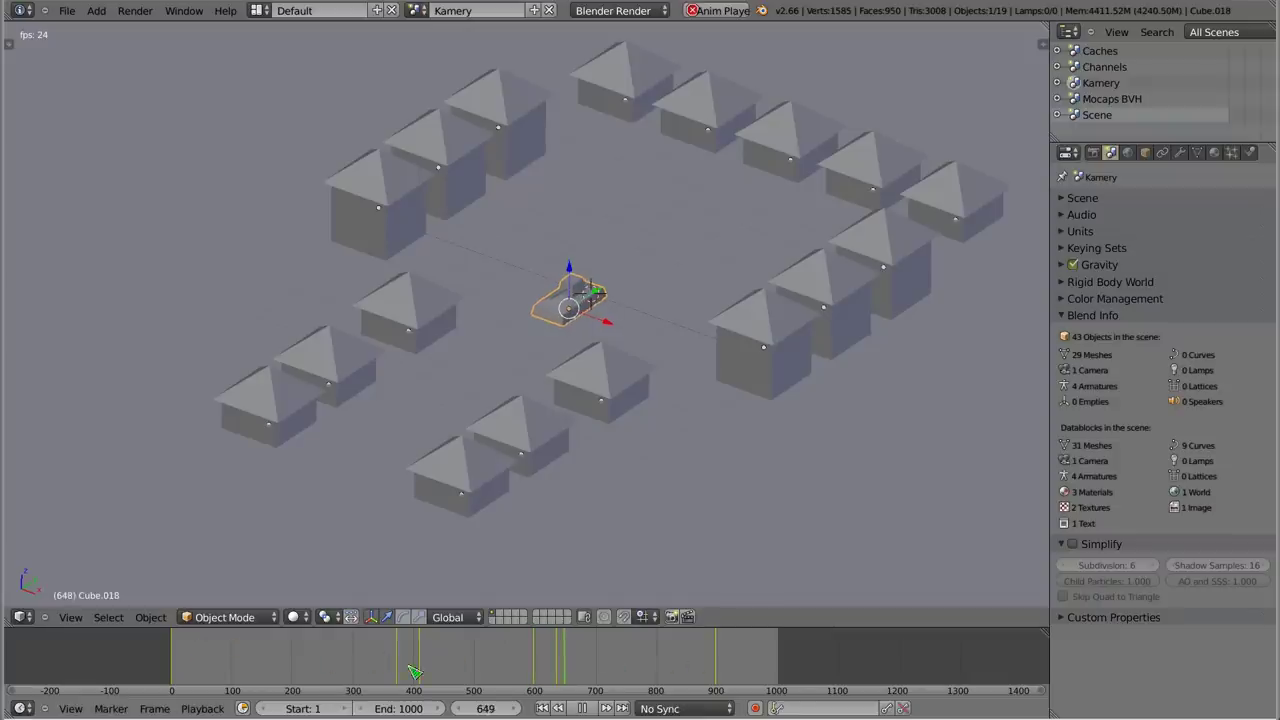
{"action": "scroll", "coordinate": [414, 672], "scroll_direction": "up", "scroll_amount": 2}
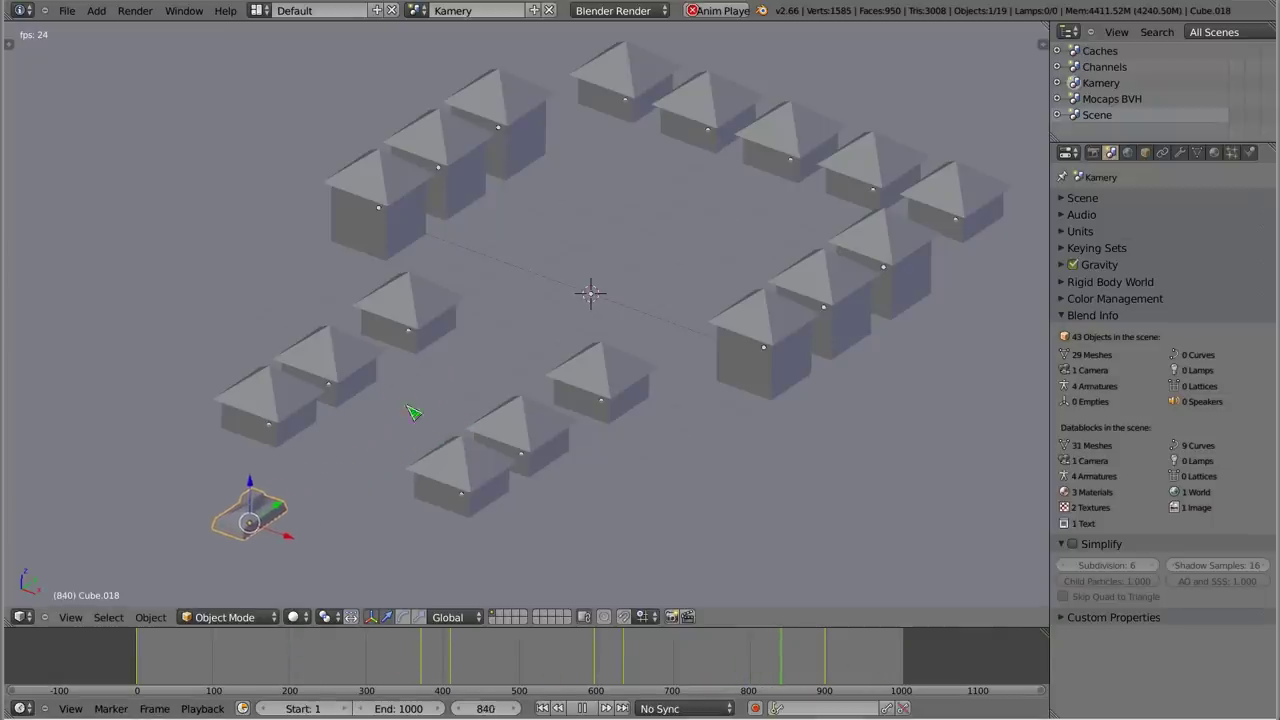
{"action": "key", "text": "Escape"}
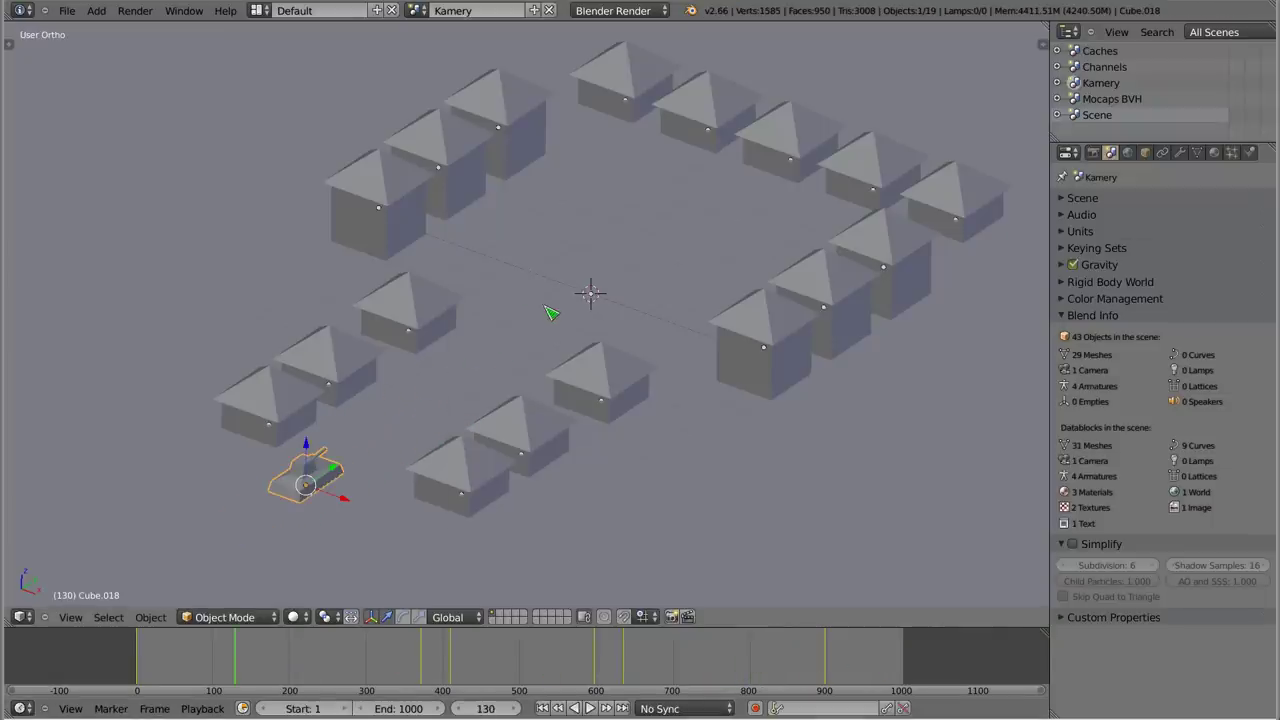
{"action": "key", "text": "shift+a"}
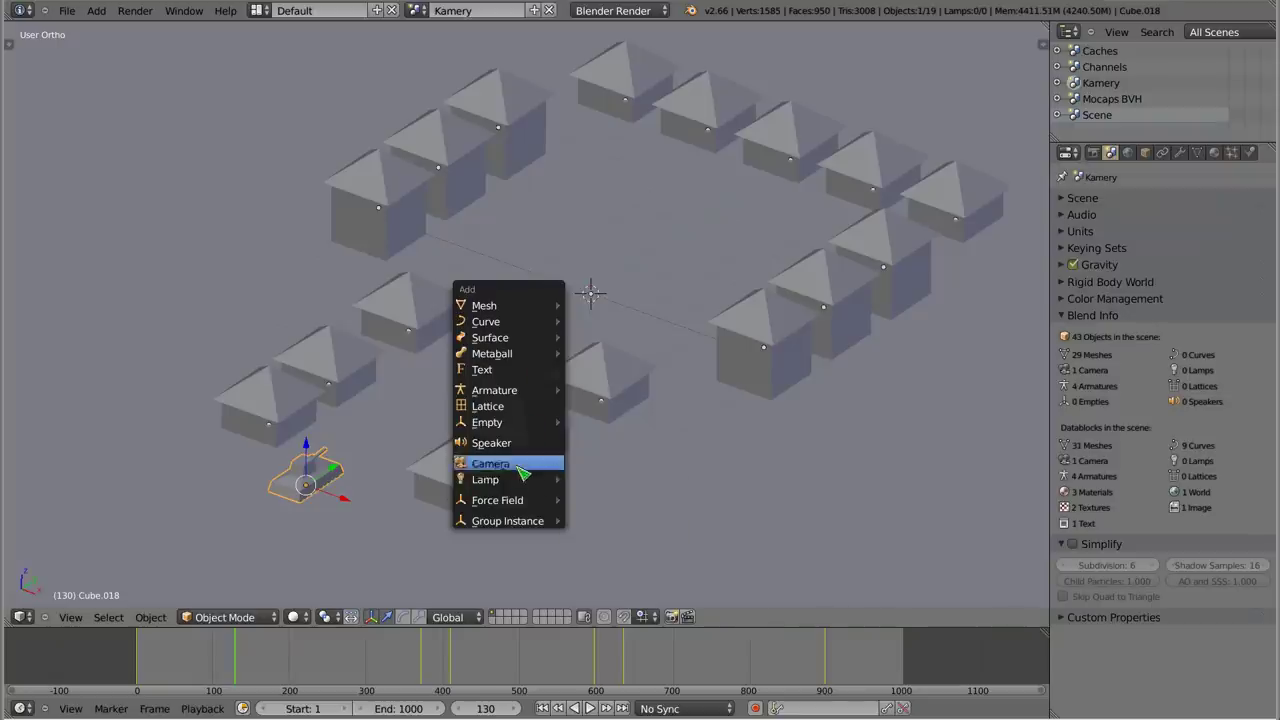
- Add a camera, clear its rotation, and move it along Y near the tank
{"action": "left_click", "coordinate": [525, 463]}
{"action": "left_click_drag", "start_coordinate": [596, 267], "coordinate": [596, 224]}
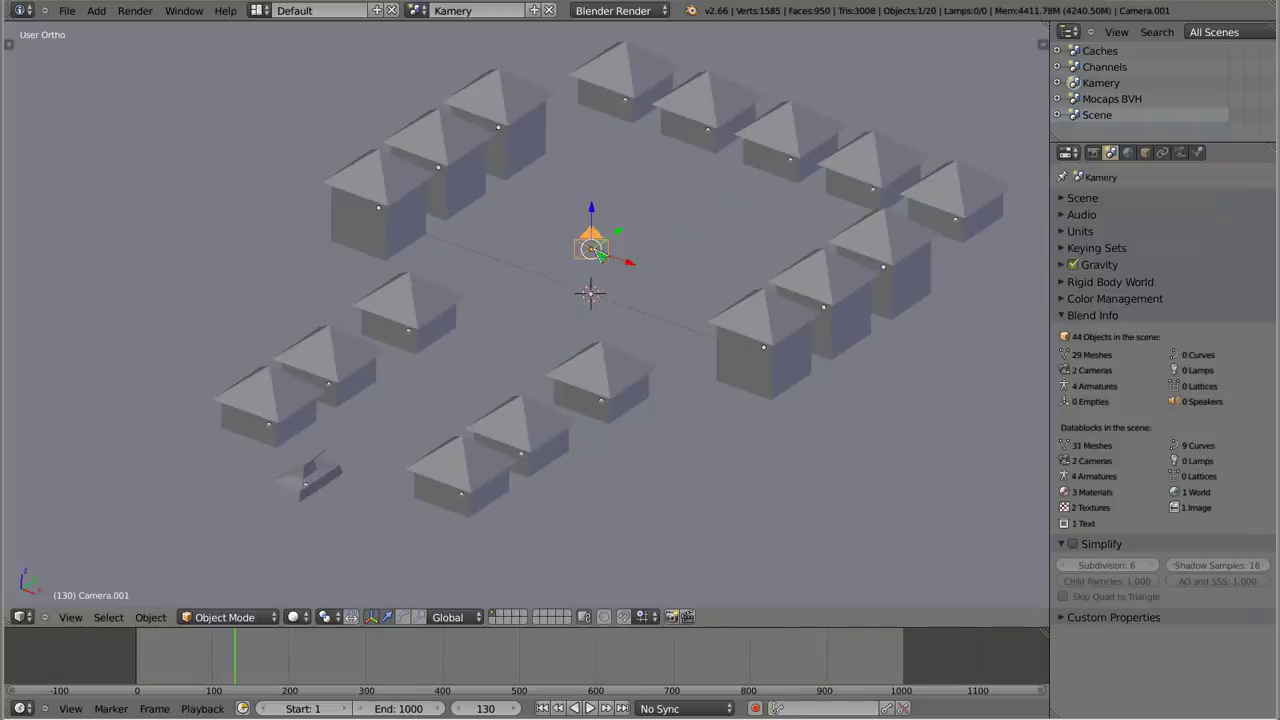
{"action": "key", "text": "alt+r"}
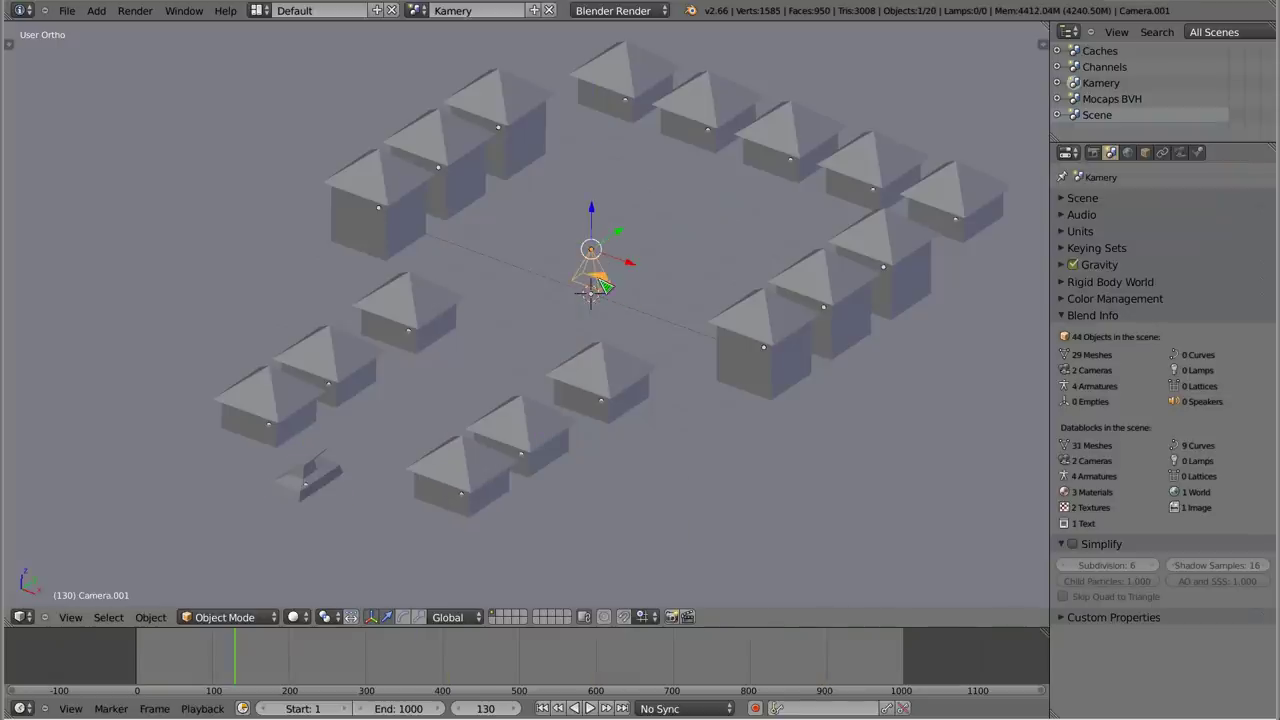
{"action": "key", "text": "g"}
{"action": "key", "text": "y"}
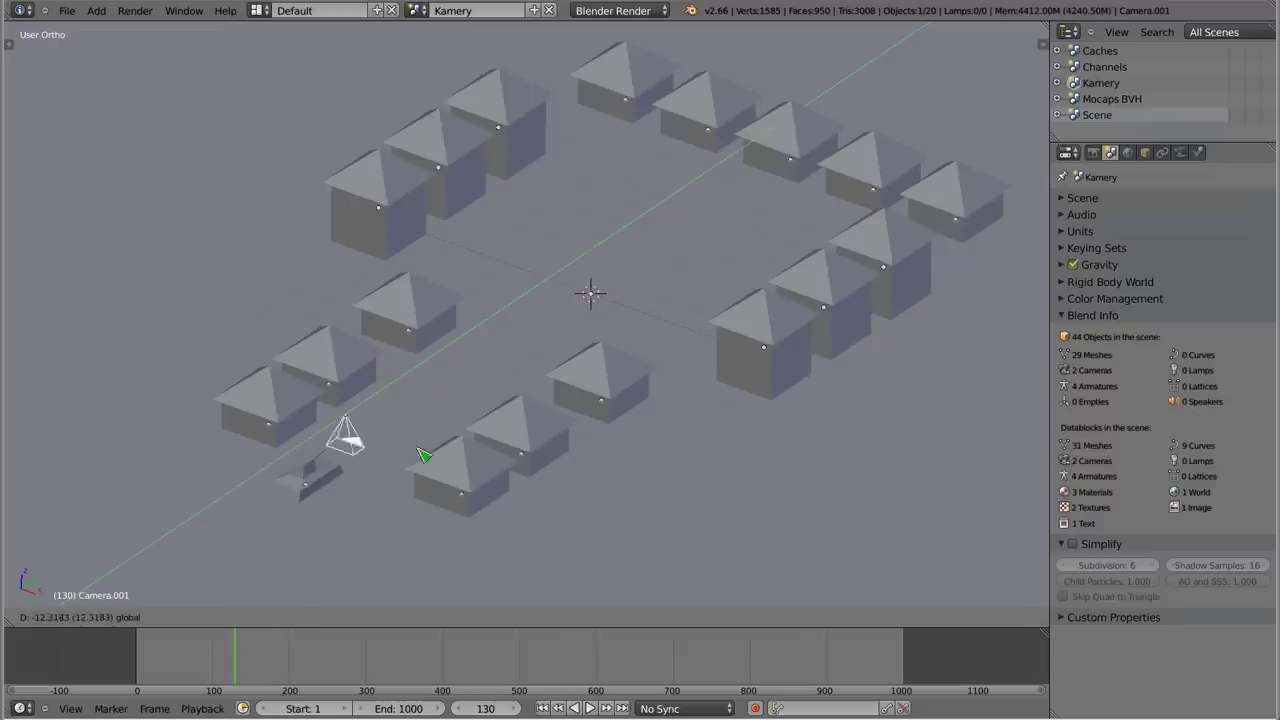
{"action": "left_click", "coordinate": [338, 522]}
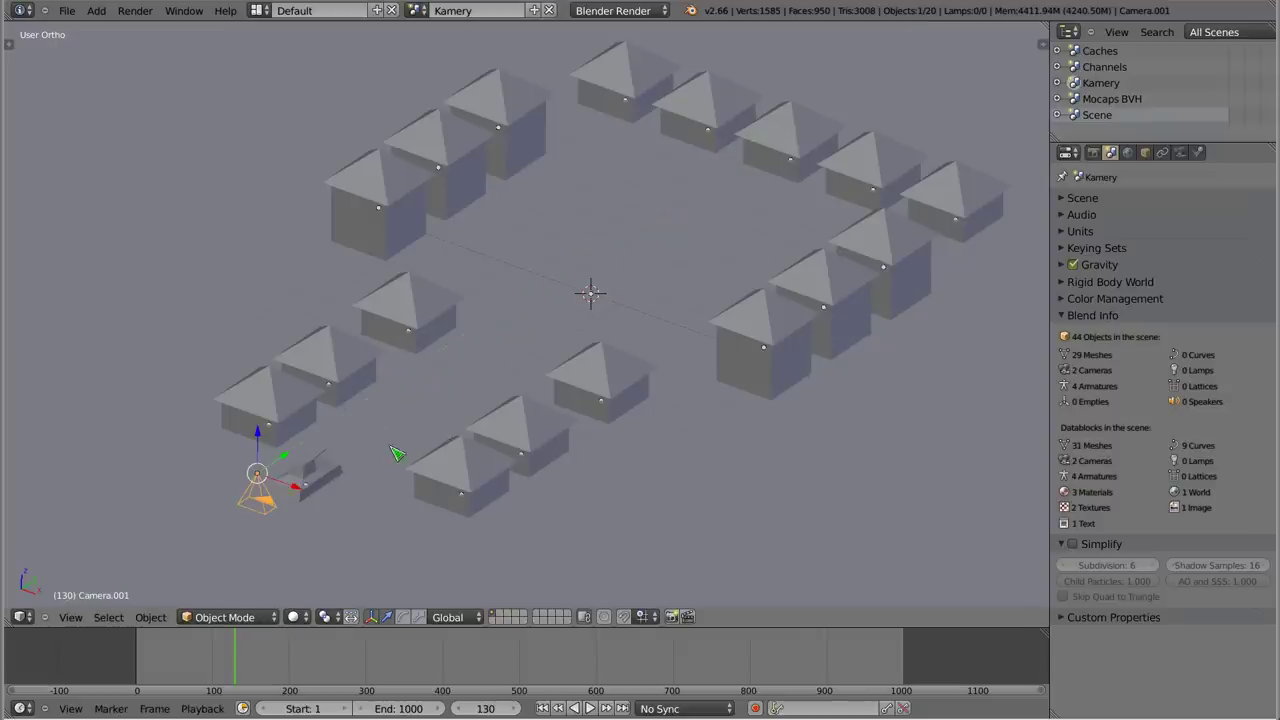
- Rotate the camera toward the village and place it beside the lower row of houses
{"action": "key", "text": "r"}
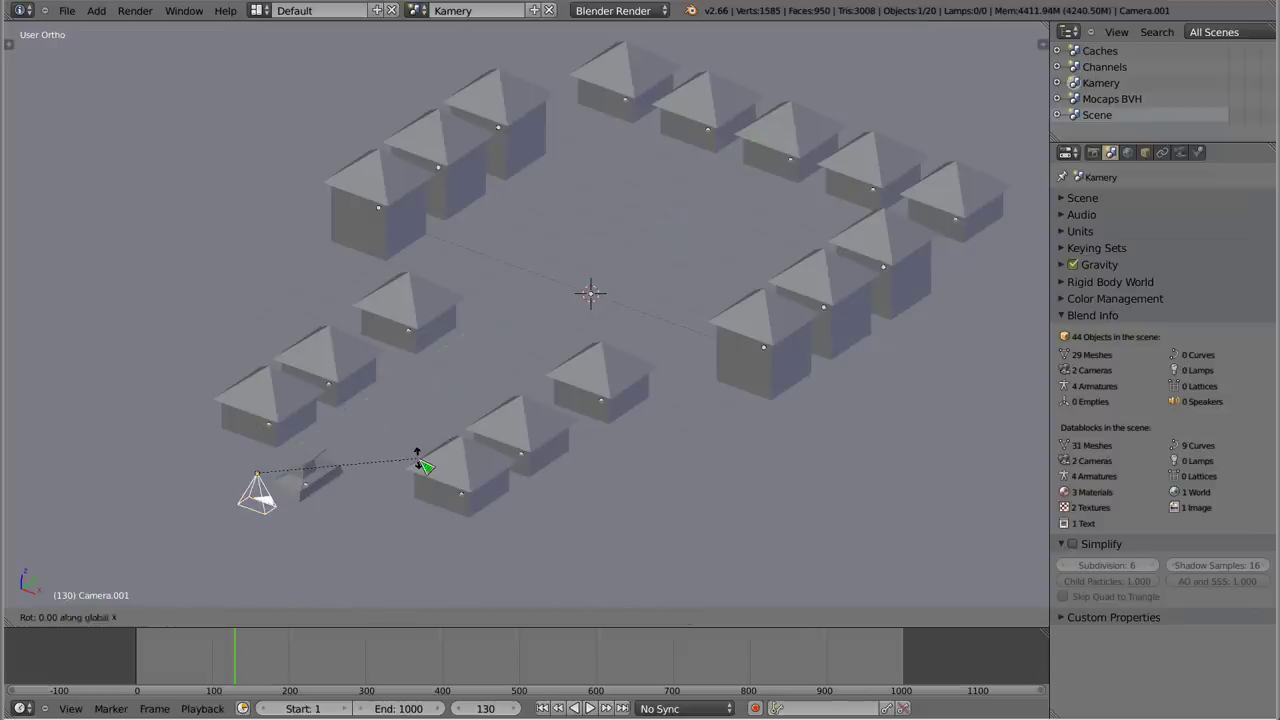
{"action": "left_click", "coordinate": [430, 421]}
{"action": "key", "text": "r"}
{"action": "left_click", "coordinate": [277, 459]}
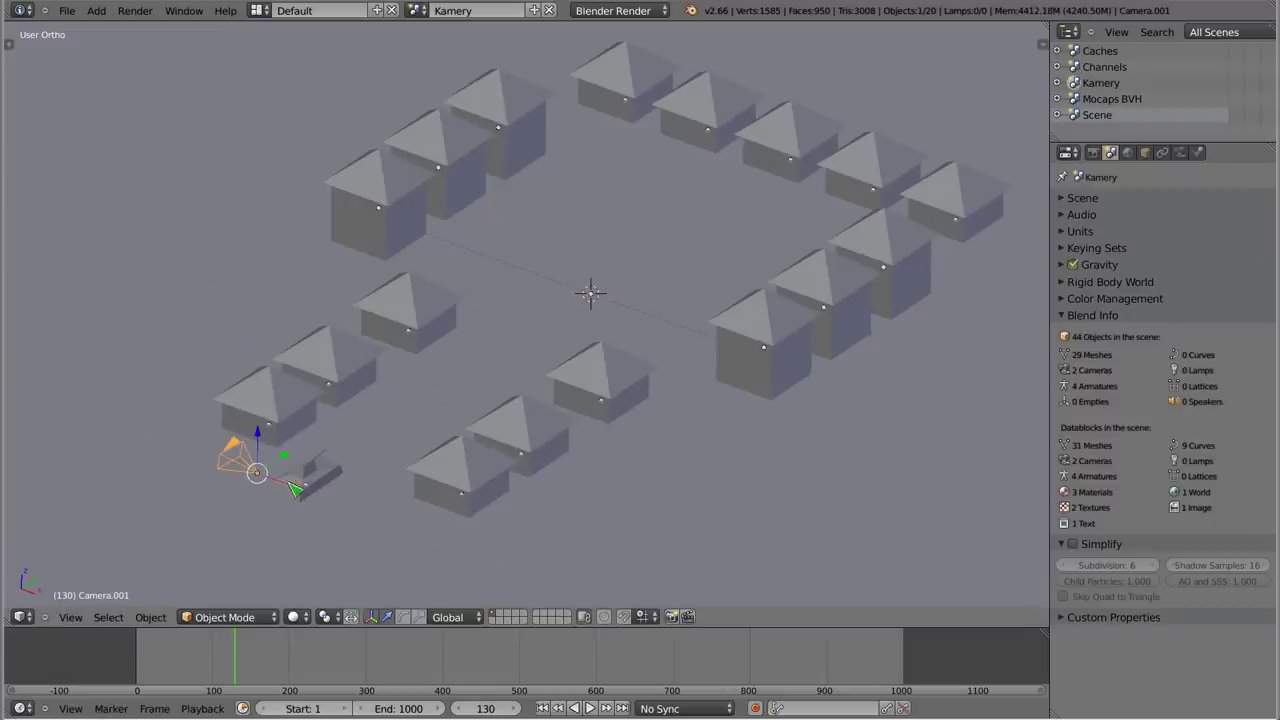
{"action": "key", "text": "g"}
{"action": "left_click", "coordinate": [430, 520]}
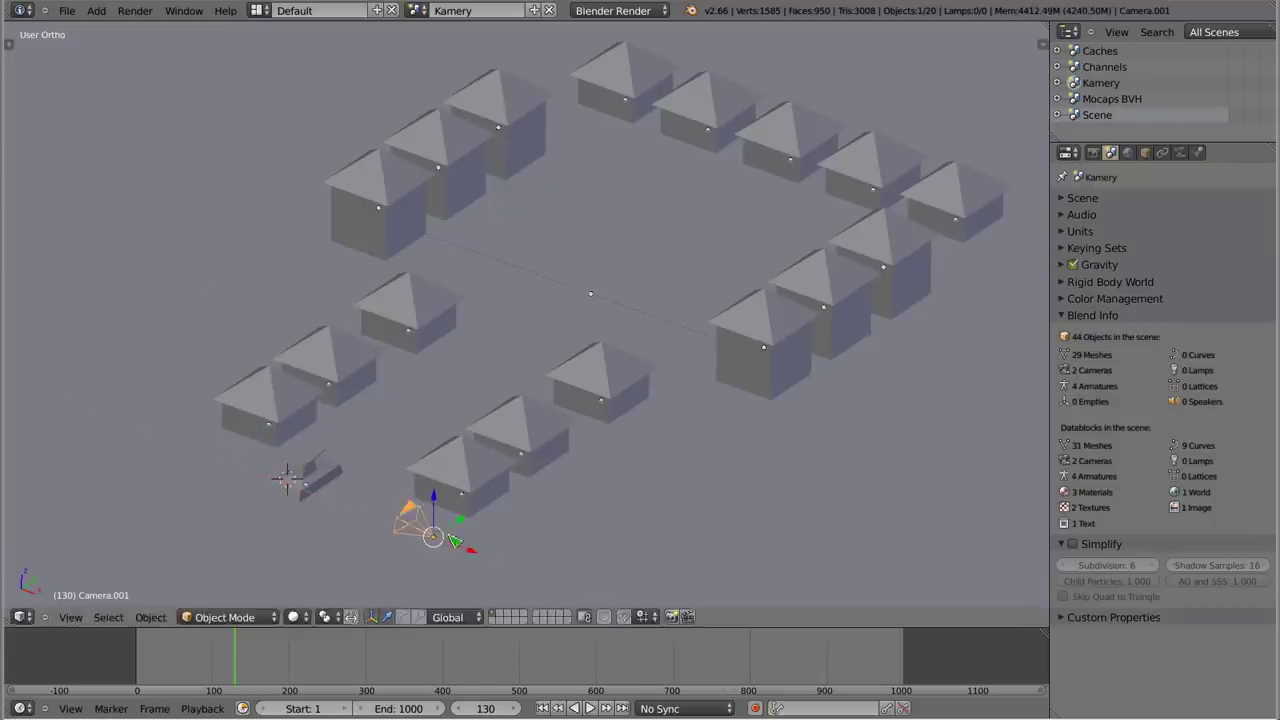
{"action": "scroll", "coordinate": [503, 360], "scroll_direction": "down", "scroll_amount": 5}
{"action": "scroll", "coordinate": [503, 360], "scroll_direction": "up", "scroll_amount": 1}
{"action": "scroll", "coordinate": [458, 425], "scroll_direction": "up", "scroll_amount": 2}
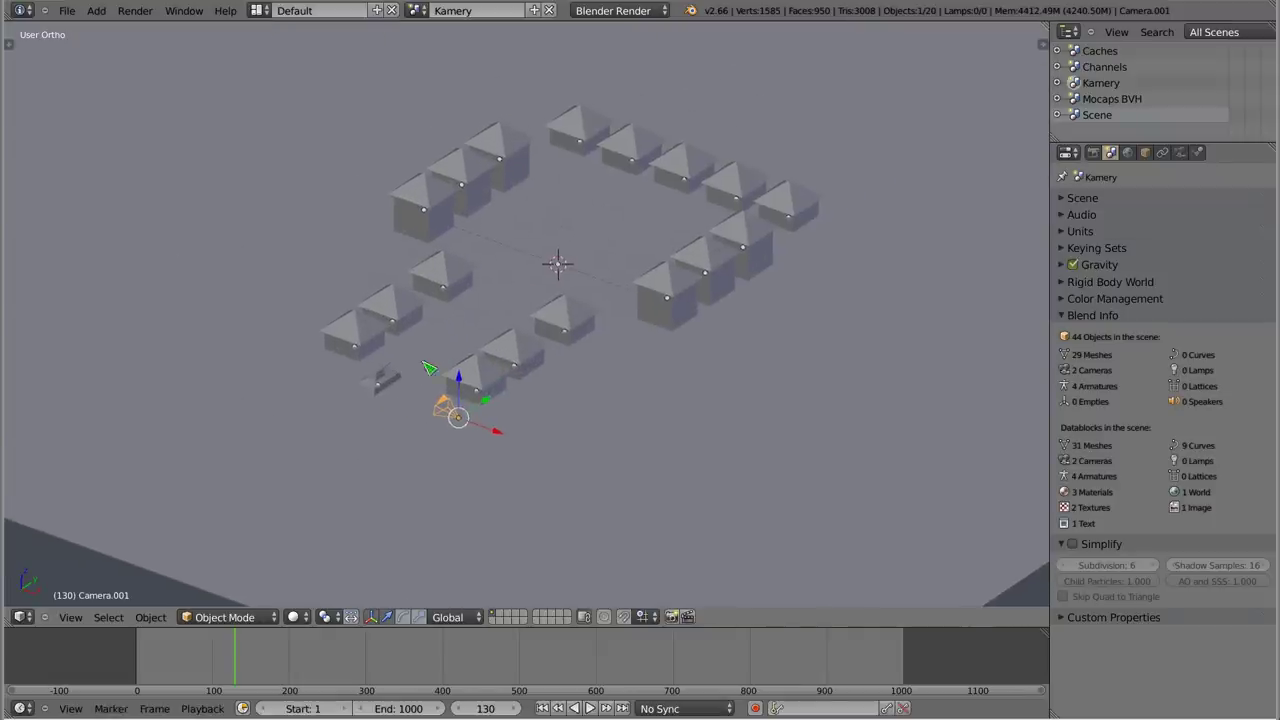
{"action": "middle_click_drag", "start_coordinate": [397, 323], "coordinate": [658, 243]}
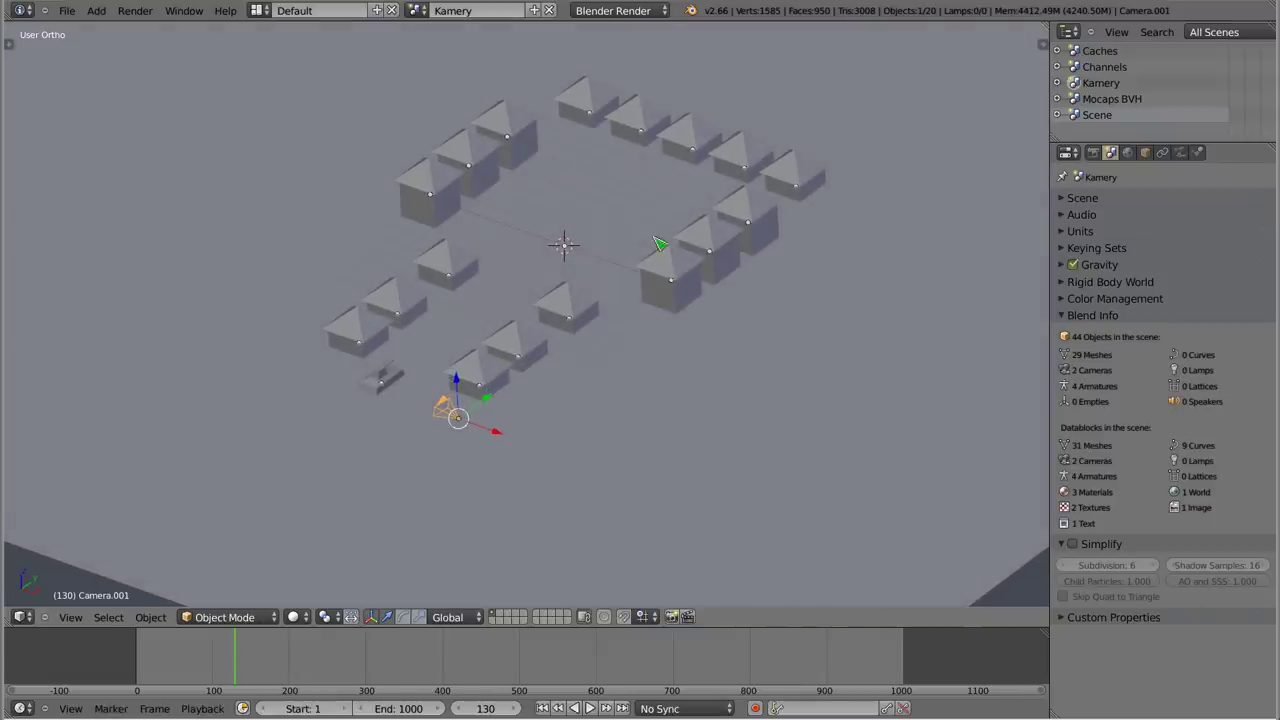
{"action": "middle_click_drag", "start_coordinate": [543, 235], "coordinate": [533, 261], "text": "shift"}
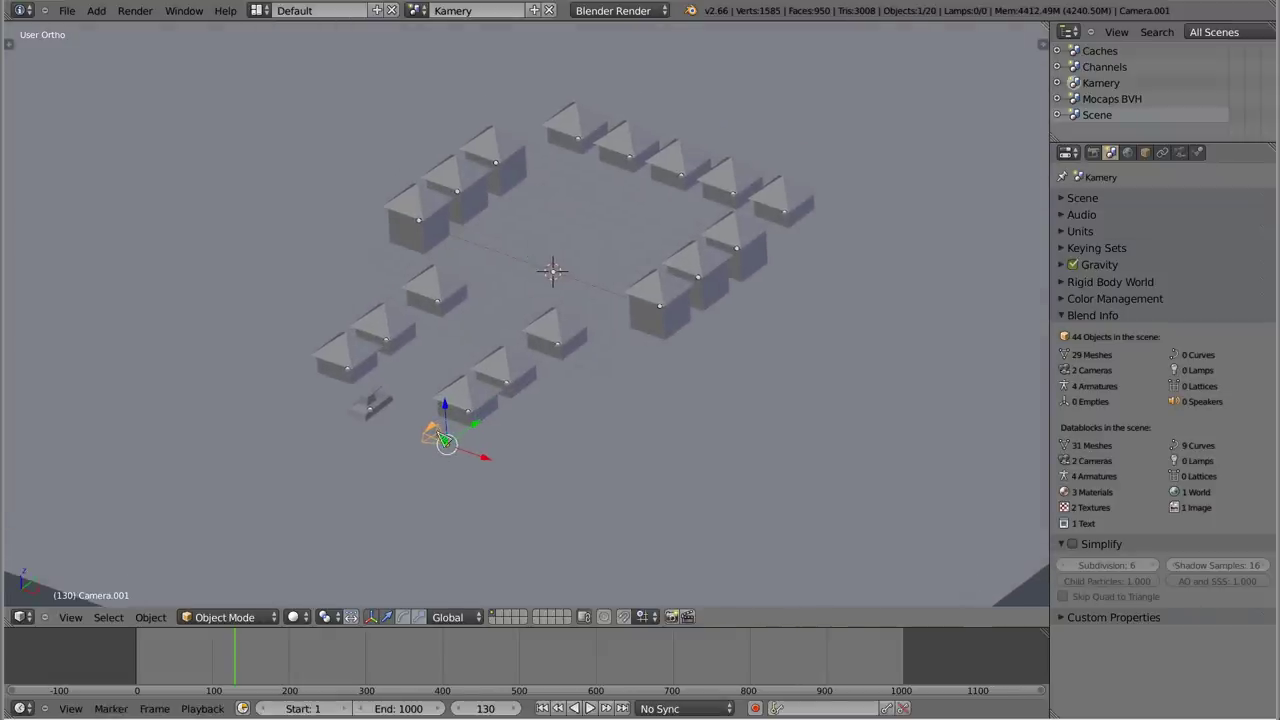
{"action": "scroll", "coordinate": [440, 436], "scroll_direction": "up", "scroll_amount": 3}
{"action": "scroll", "coordinate": [437, 415], "scroll_direction": "up", "scroll_amount": 3}
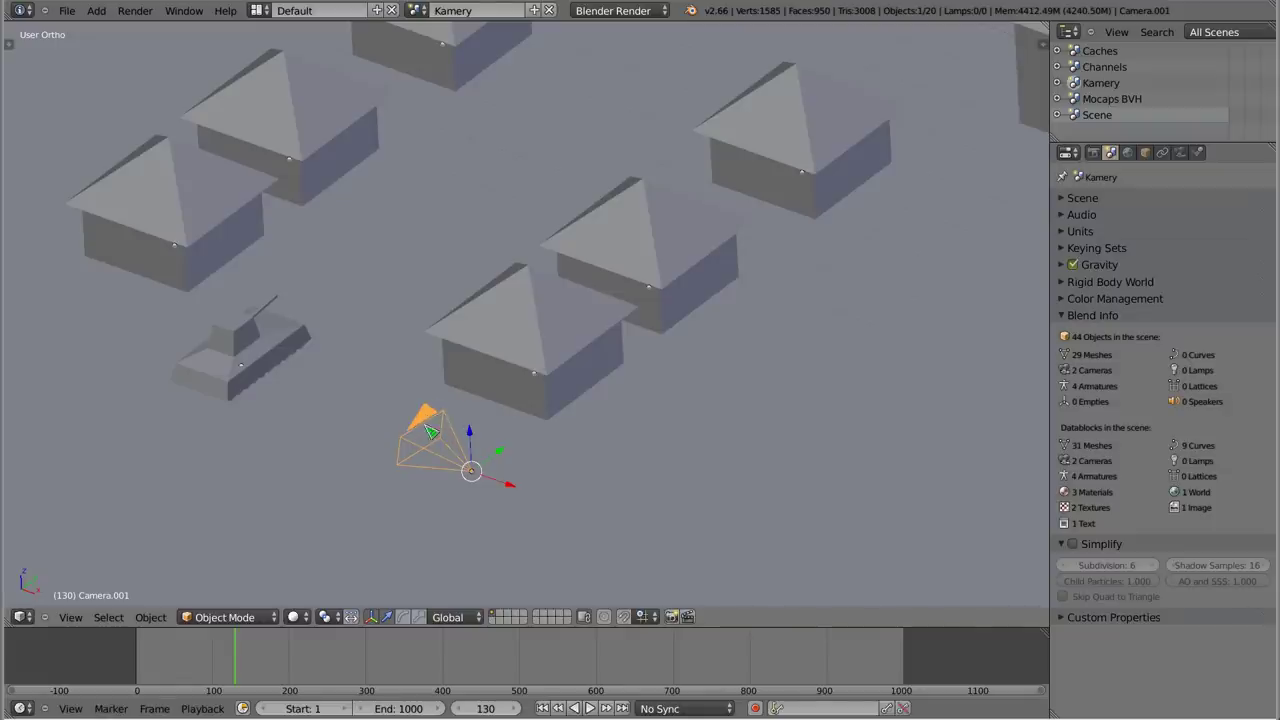
- Duplicate the camera as Camera.002 and look through the original Camera.001
{"action": "key", "text": "shift+d"}
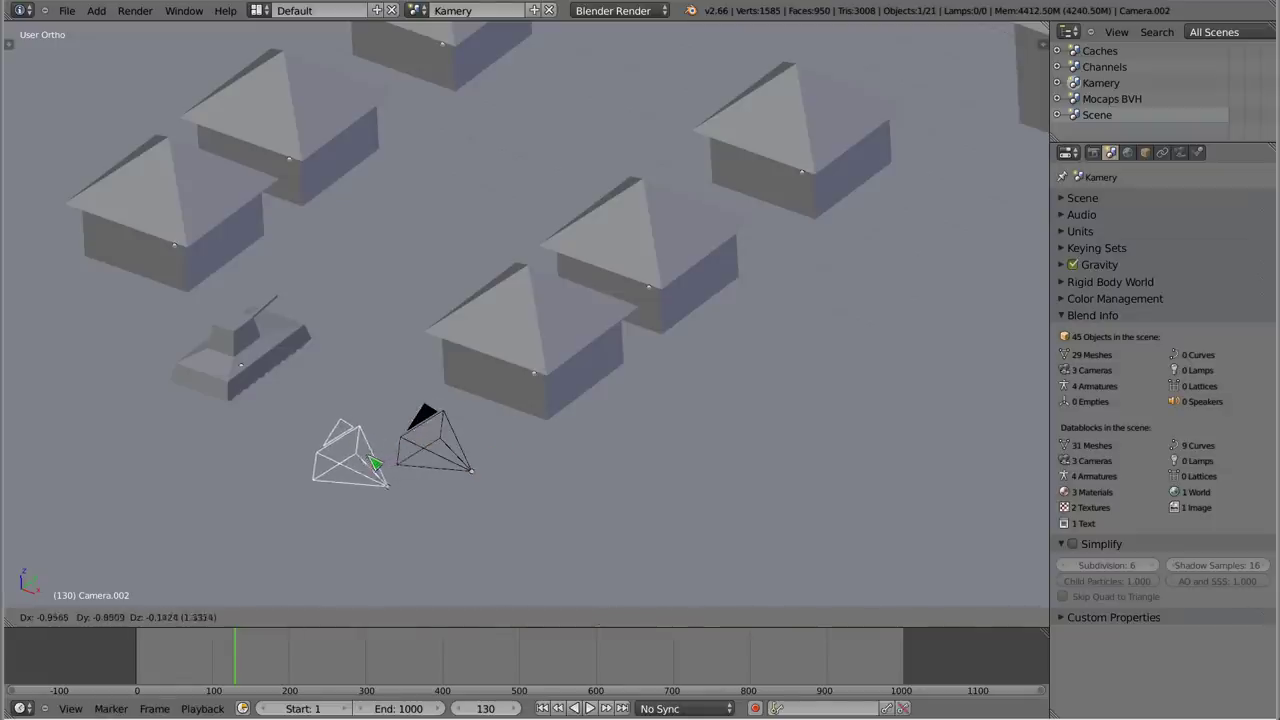
{"action": "left_click", "coordinate": [377, 479]}
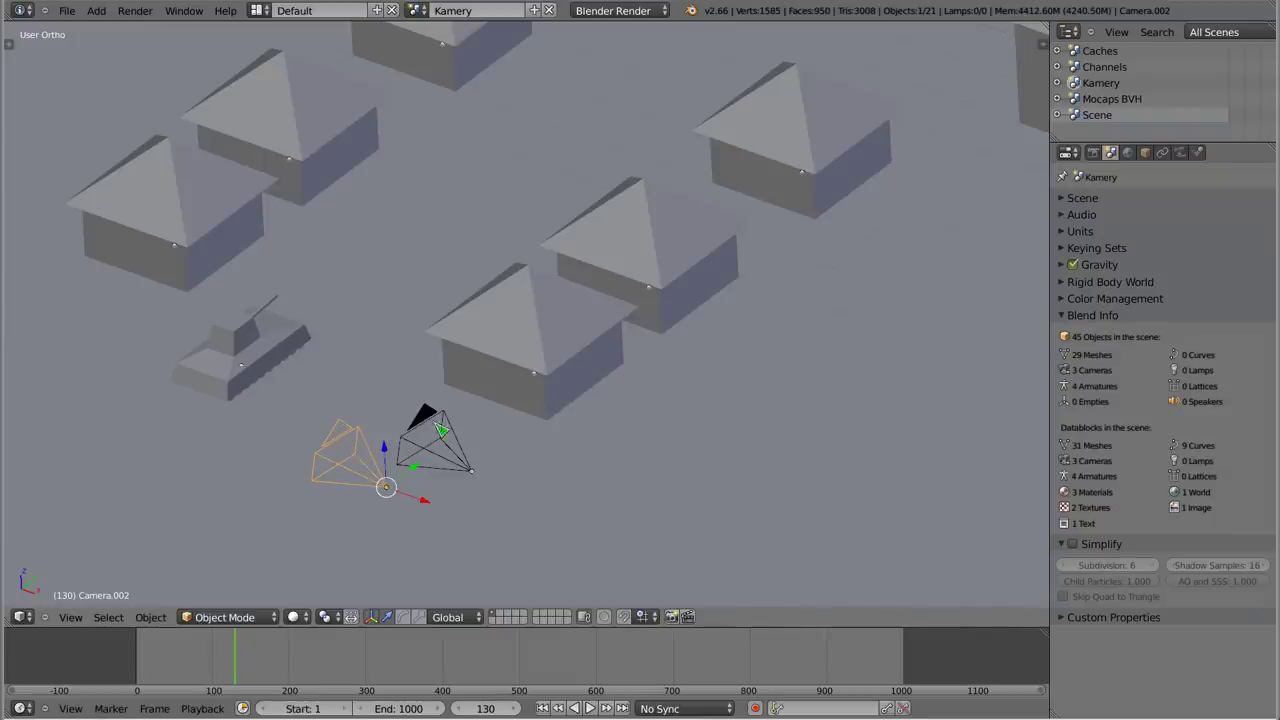
{"action": "right_click", "coordinate": [440, 440]}
{"action": "key", "text": "ctrl+KP_0"}
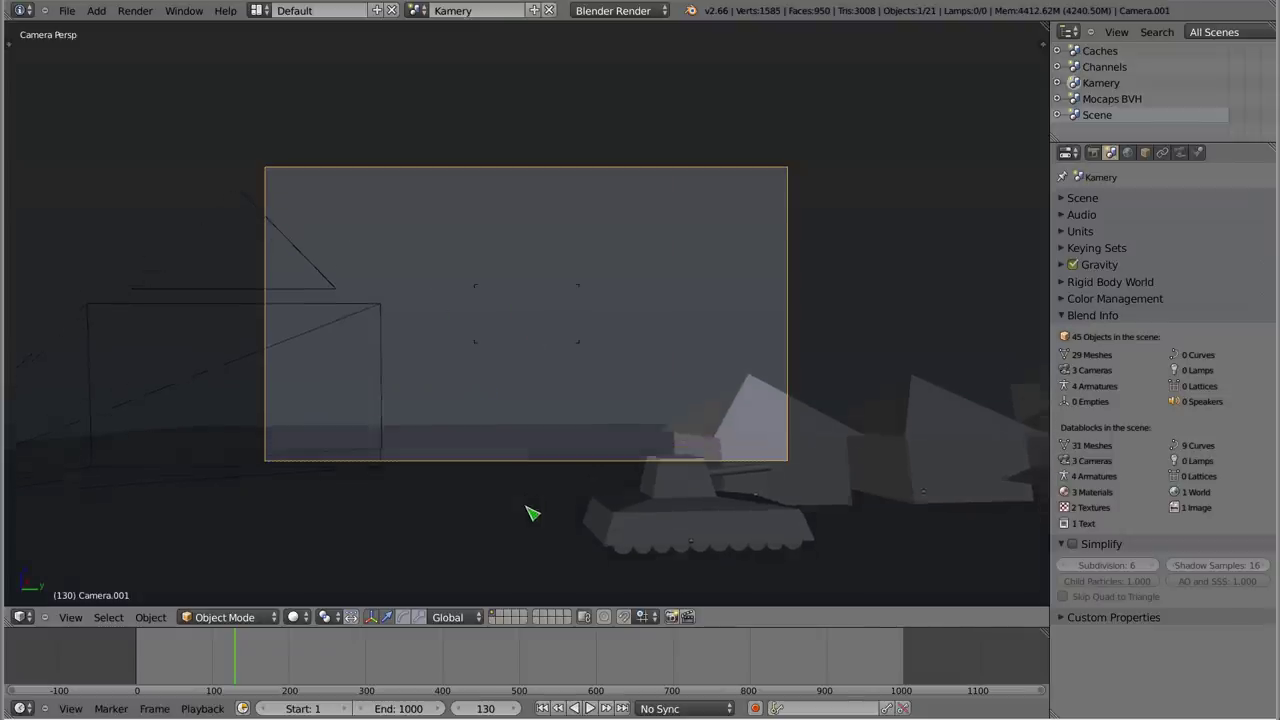
- Reframe Camera.001 on the house and scrub until the tank passes in front at frame 168
{"action": "key", "text": "g"}
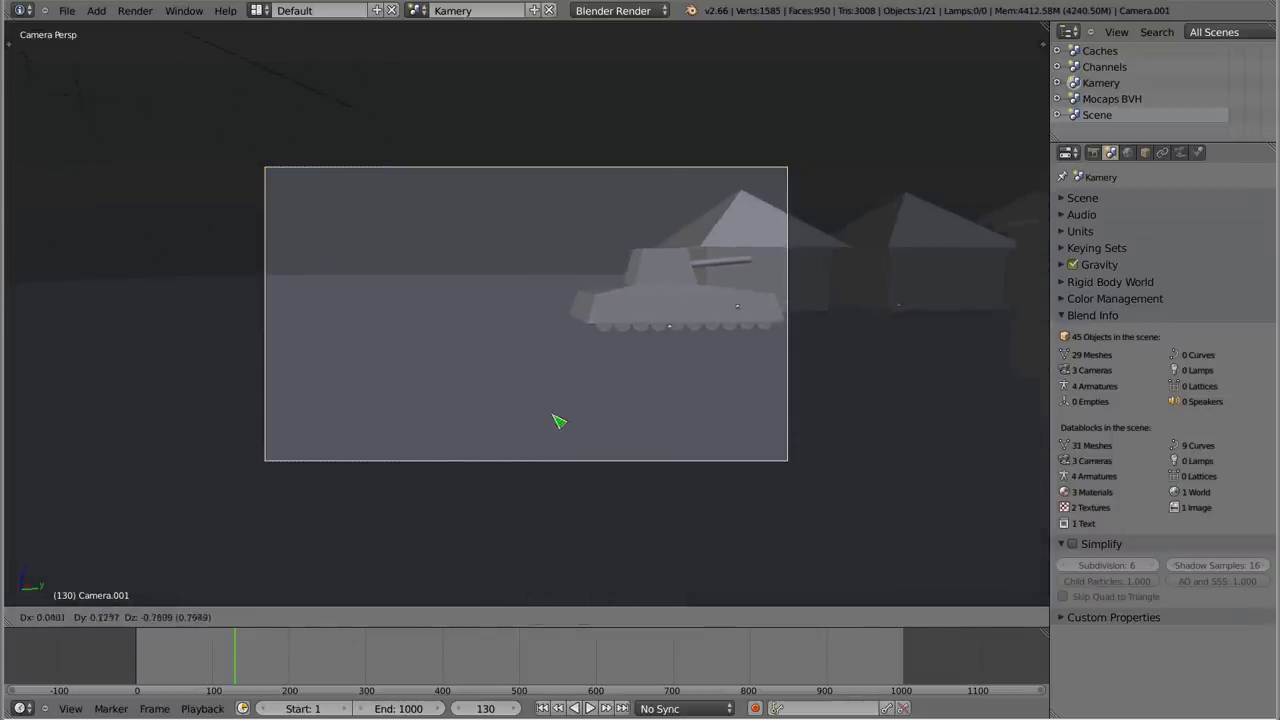
{"action": "left_click", "coordinate": [712, 400]}
{"action": "left_click_drag", "start_coordinate": [200, 660], "coordinate": [172, 672]}
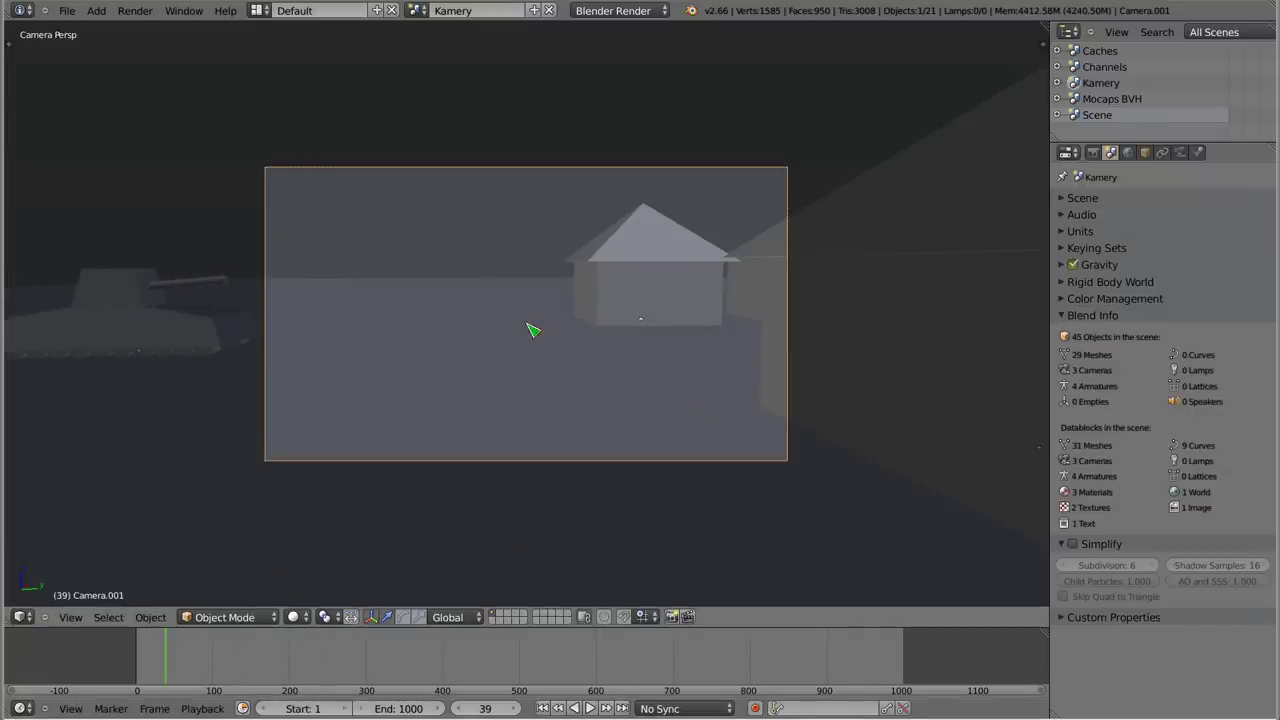
{"action": "key", "text": "shift+Left"}
{"action": "left_click", "coordinate": [142, 648]}
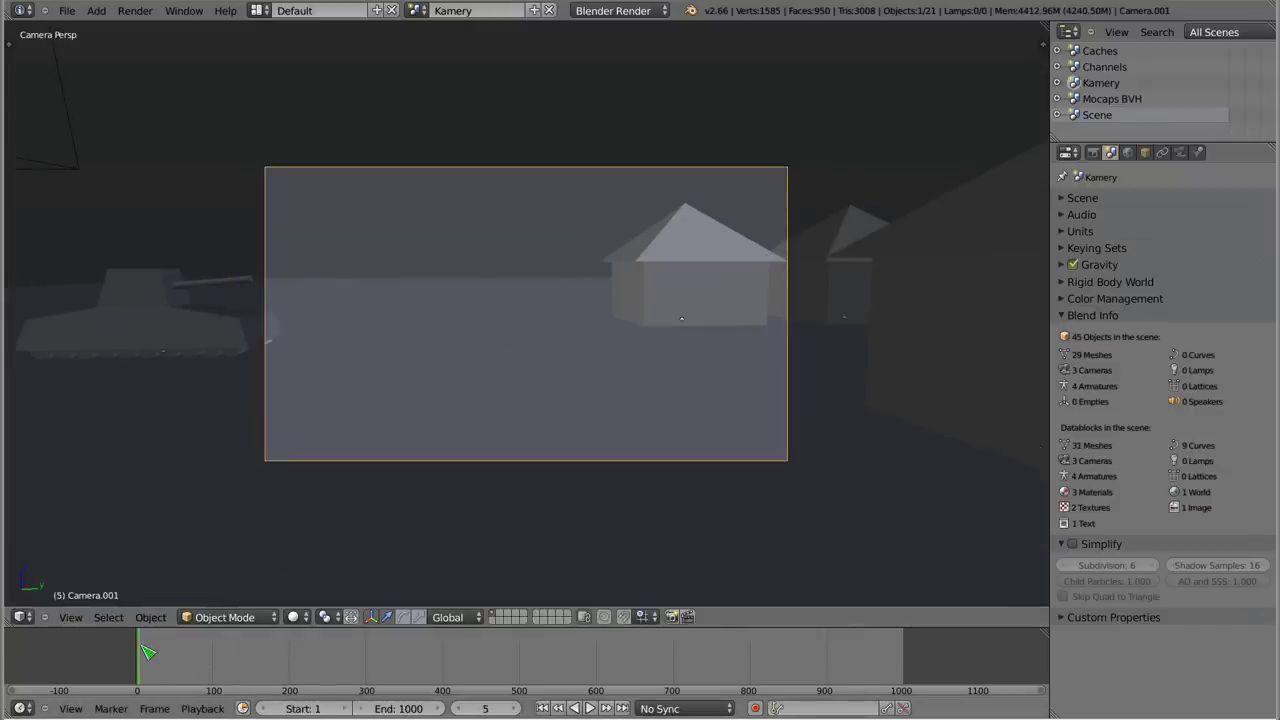
{"action": "key", "text": "g"}
{"action": "left_click", "coordinate": [500, 340]}
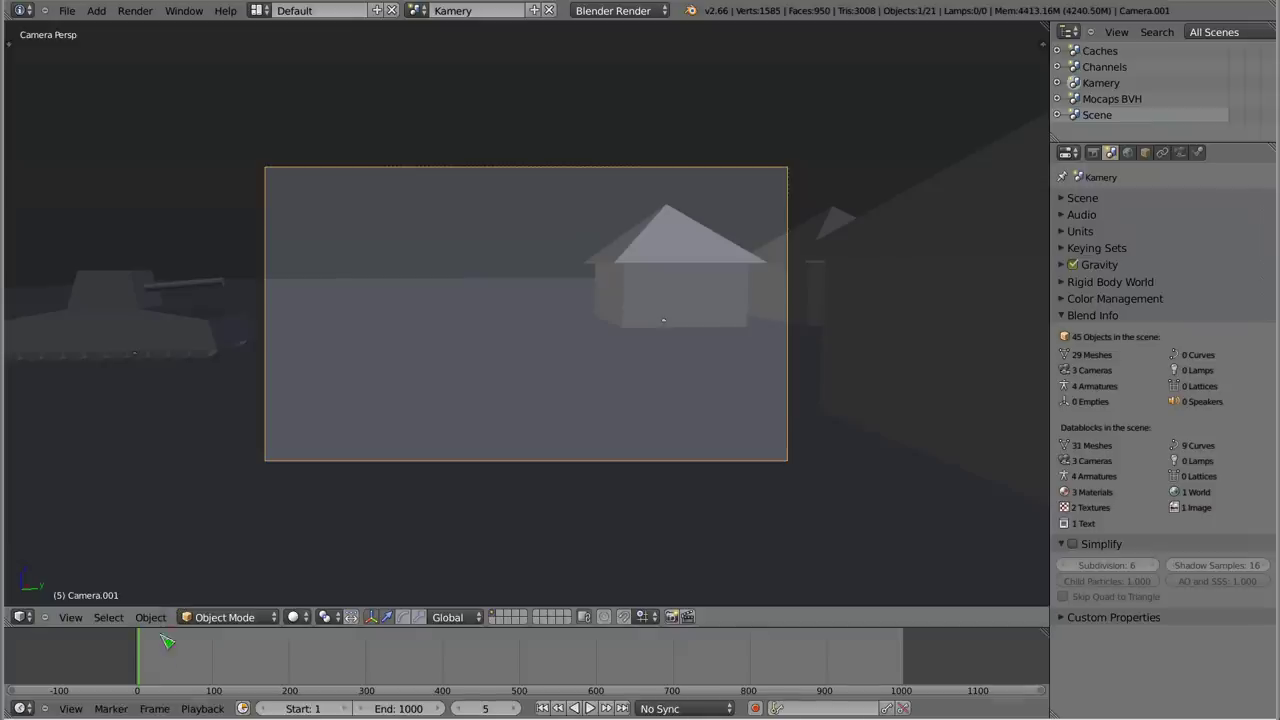
{"action": "left_click_drag", "start_coordinate": [145, 676], "coordinate": [270, 675]}
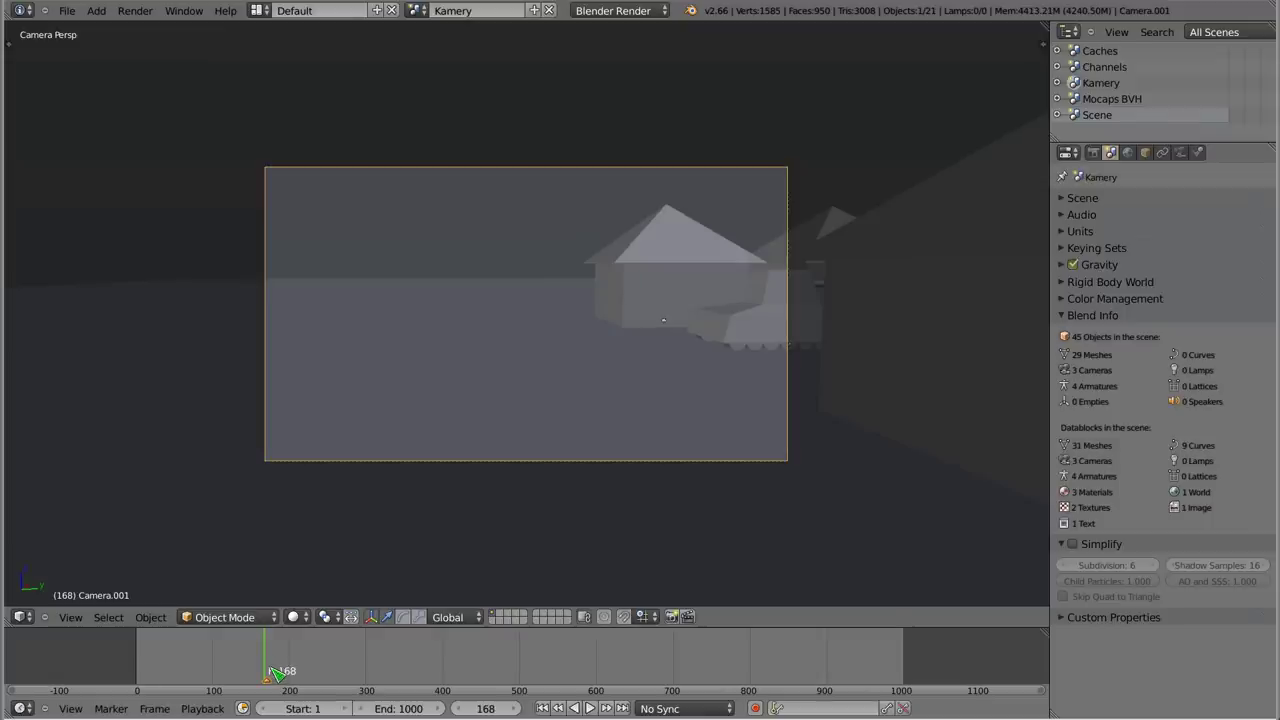
- Add a marker at frame 8 named kamera1 and rename the F_168 marker to kamera2
{"action": "left_click", "coordinate": [148, 657]}
{"action": "left_click_drag", "start_coordinate": [148, 658], "coordinate": [147, 658]}
{"action": "key", "text": "m"}
{"action": "key", "text": "ctrl+m"}
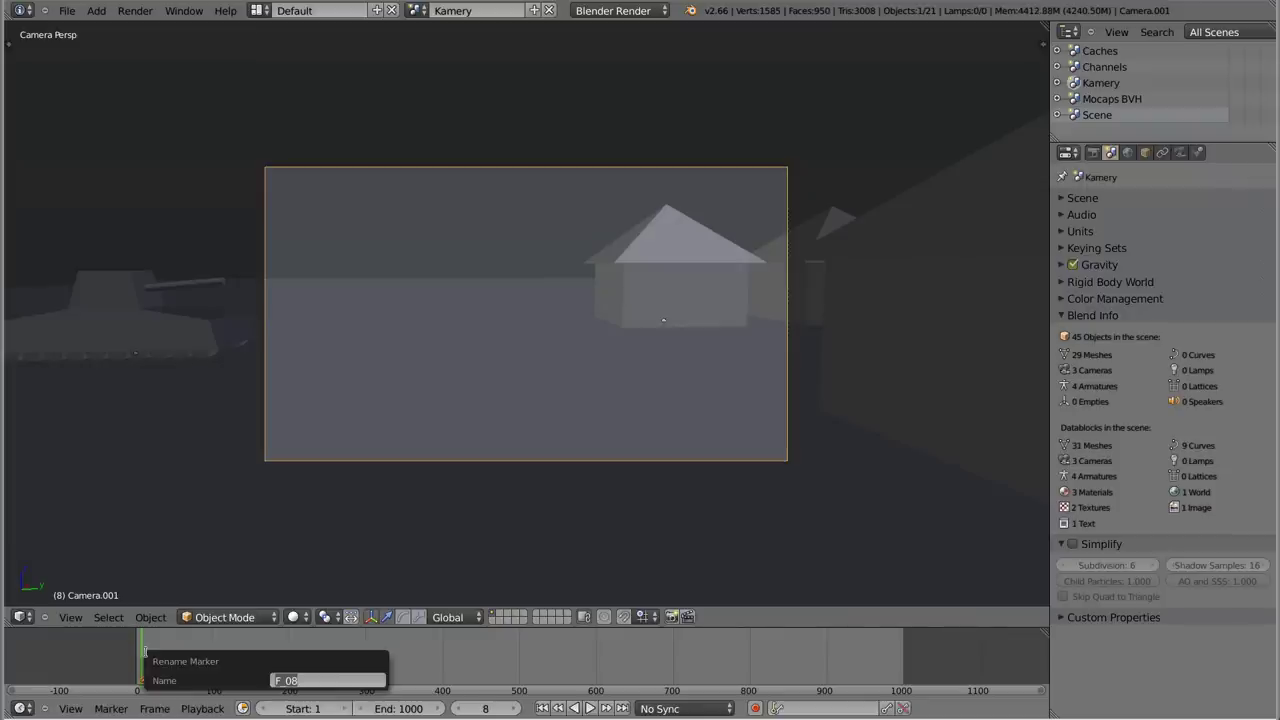
{"action": "type", "text": "kamera1"}
{"action": "key", "text": "Return"}
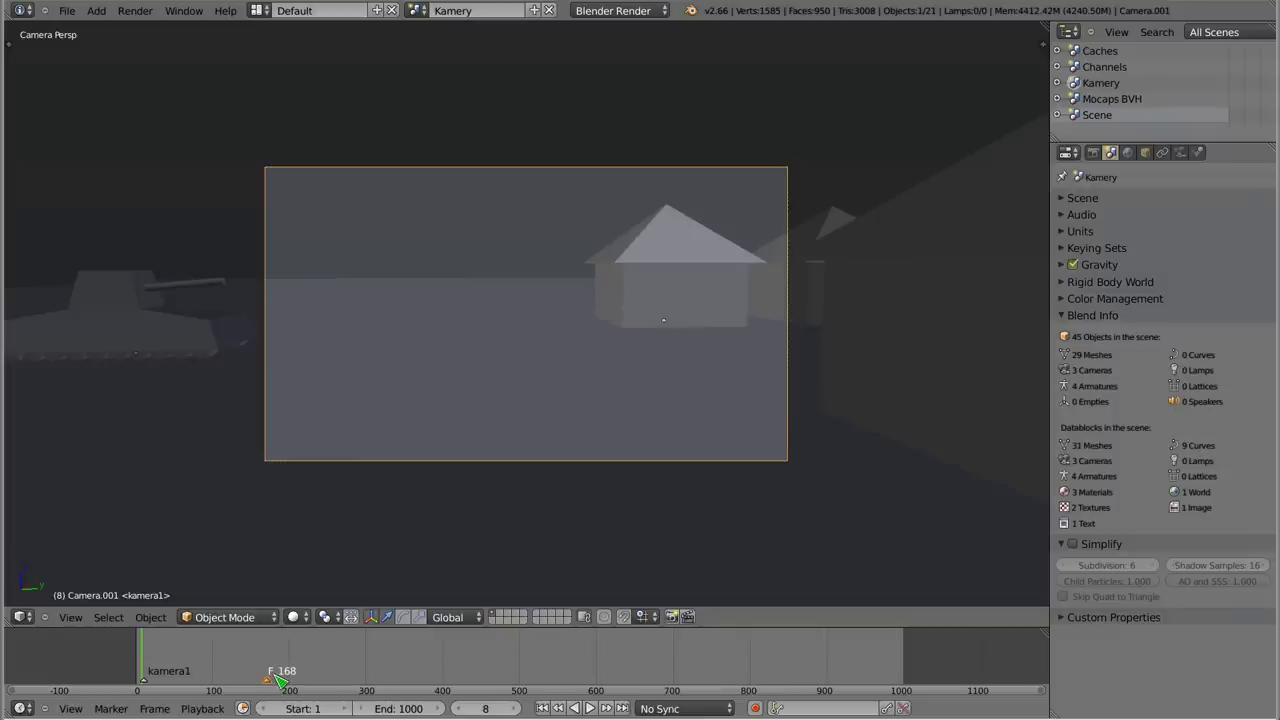
{"action": "key", "text": "ctrl+m"}
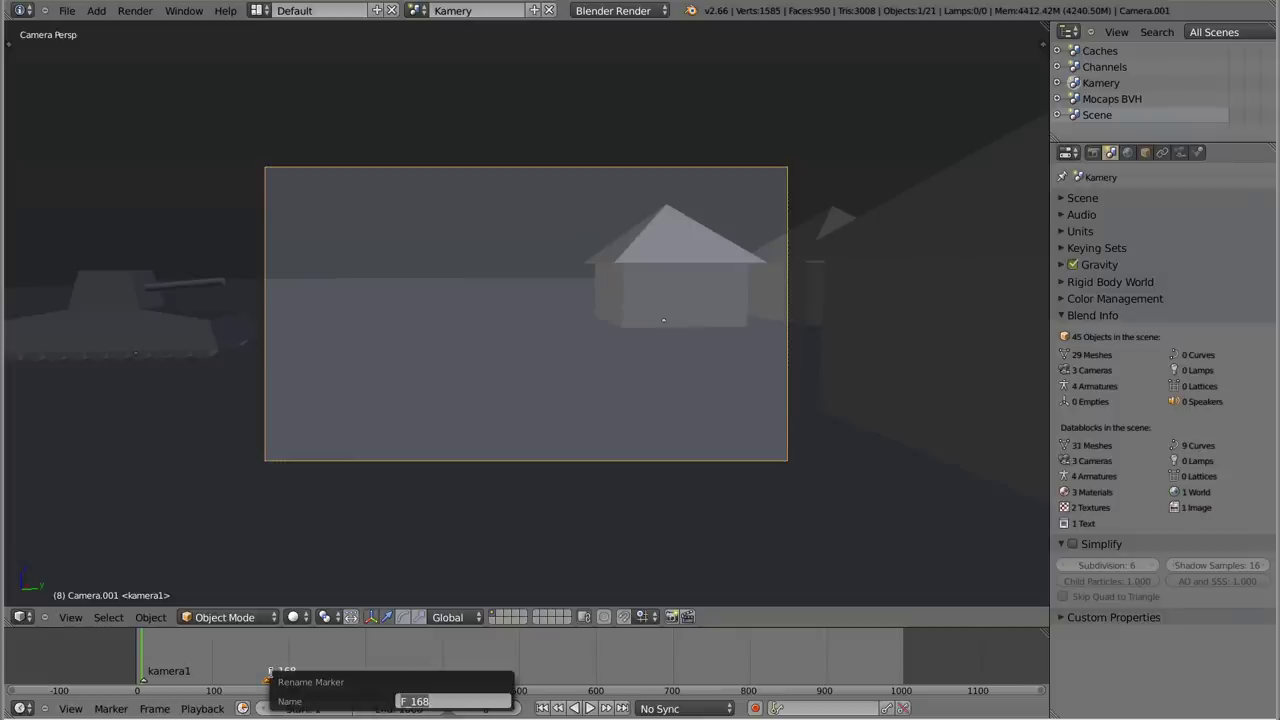
{"action": "type", "text": "2"}
{"action": "key", "text": "Return"}
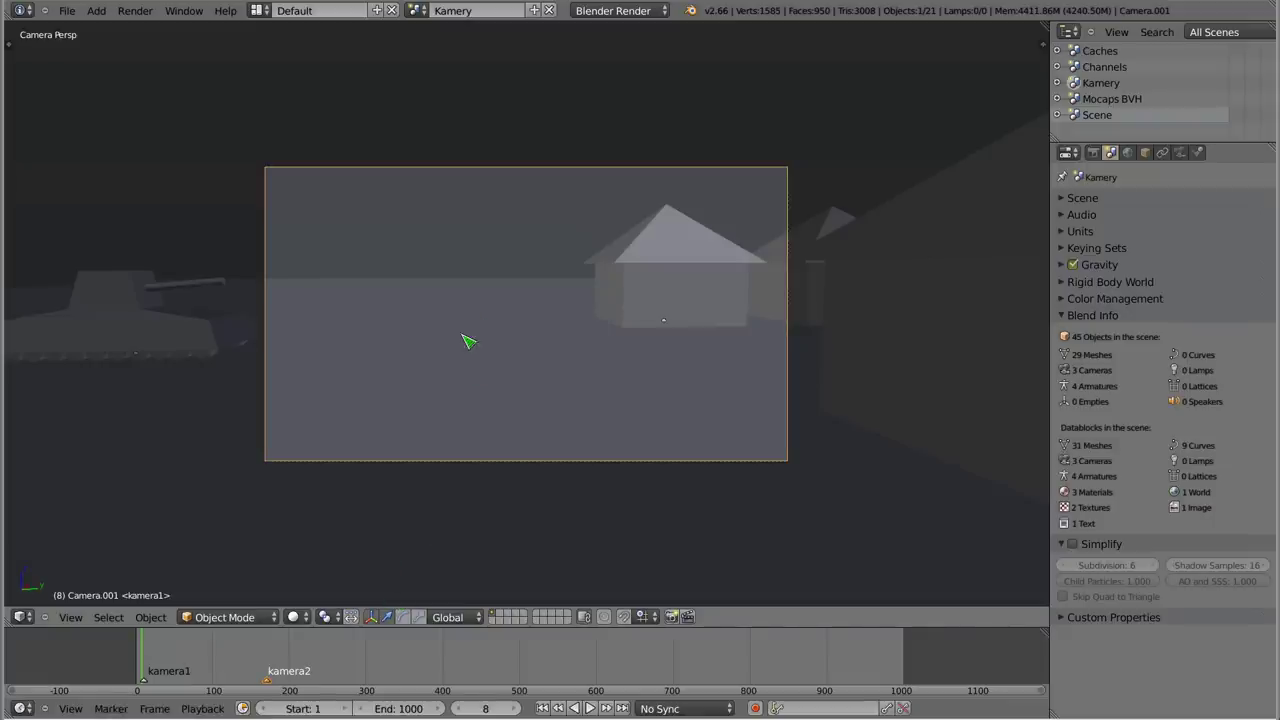
- Leave camera view, select Camera.002 and move it toward the centre between the house rows
{"action": "key", "text": "KP_7"}
{"action": "mouse_move", "coordinate": [528, 369]}
{"action": "middle_mouse_down"}
{"action": "mouse_move", "coordinate": [303, 220]}
{"action": "mouse_move", "coordinate": [680, 383]}
{"action": "mouse_move", "coordinate": [871, 300]}
{"action": "middle_mouse_up"}
{"action": "middle_click_drag", "start_coordinate": [410, 318], "coordinate": [800, 295], "text": "shift"}
{"action": "right_click", "coordinate": [390, 448]}
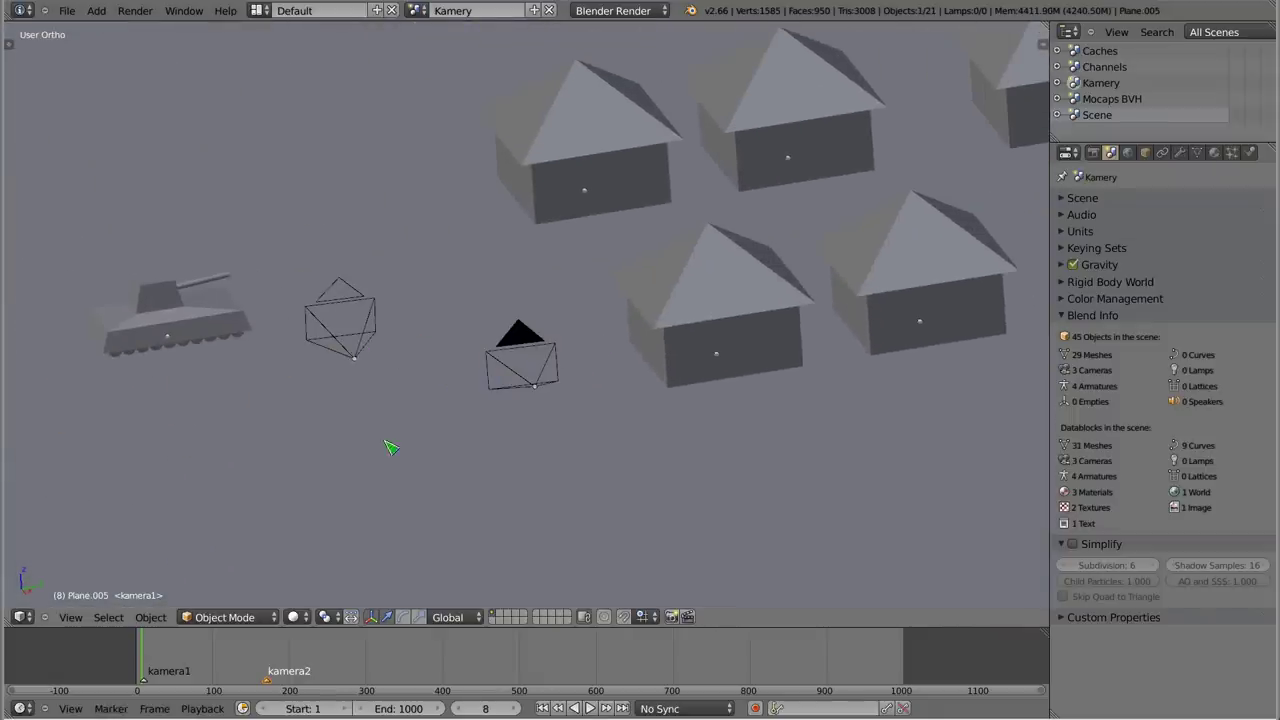
{"action": "right_click", "coordinate": [358, 362]}
{"action": "mouse_move", "coordinate": [366, 372]}
{"action": "left_mouse_down"}
{"action": "mouse_move", "coordinate": [350, 325]}
{"action": "mouse_move", "coordinate": [40, 223]}
{"action": "left_mouse_up"}
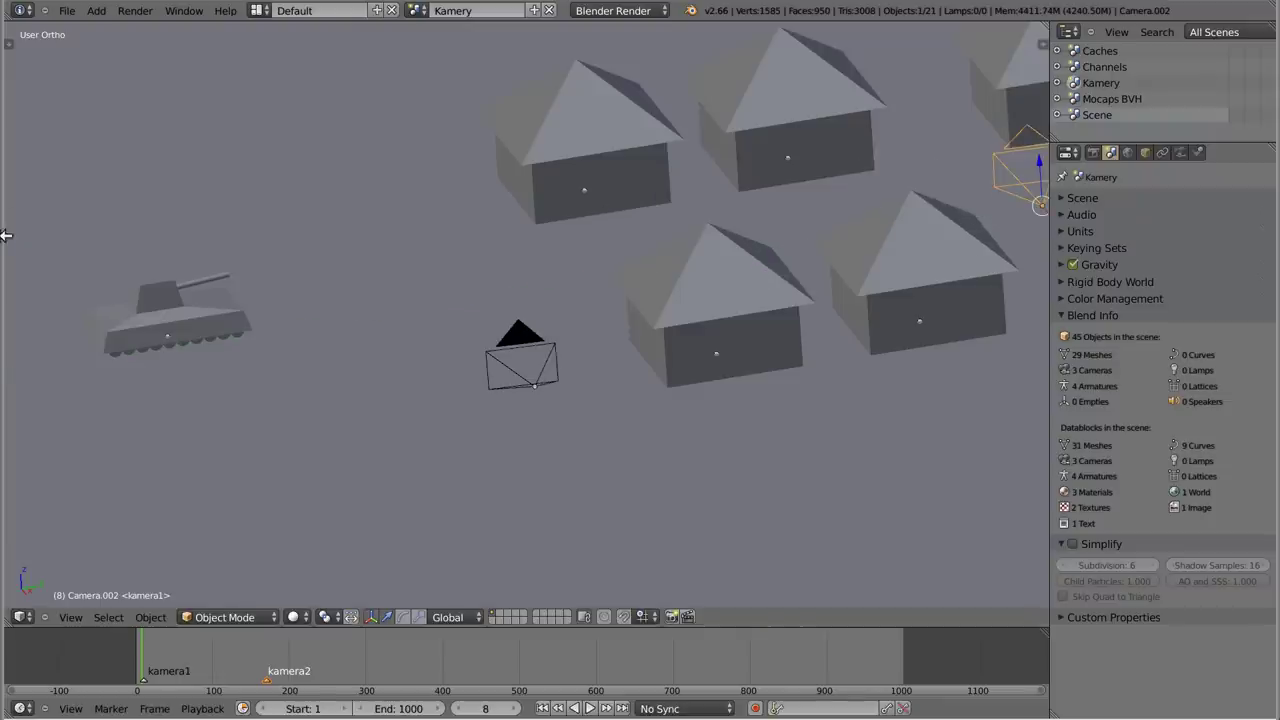
{"action": "scroll", "coordinate": [320, 120], "scroll_direction": "down", "scroll_amount": 4}
{"action": "middle_click_drag", "start_coordinate": [320, 120], "coordinate": [447, 350], "text": "shift"}
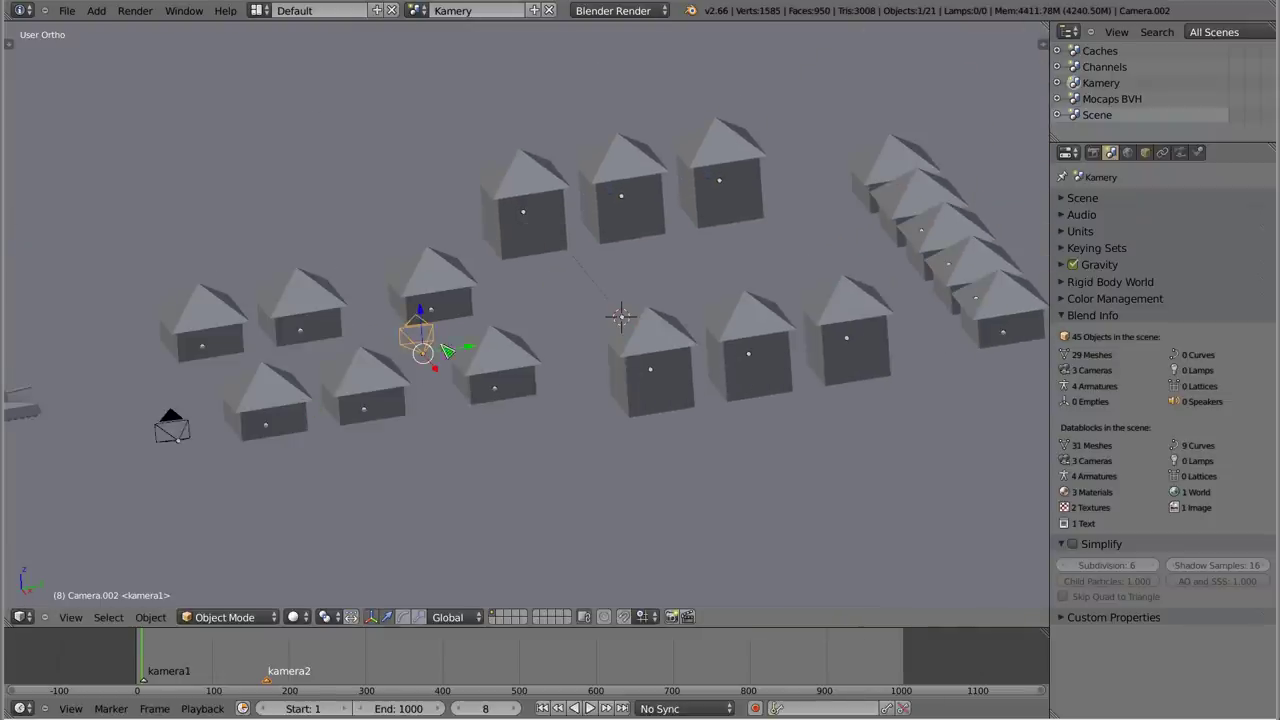
{"action": "left_click_drag", "start_coordinate": [473, 351], "coordinate": [656, 319]}
{"action": "middle_click_drag", "start_coordinate": [656, 319], "coordinate": [572, 430]}
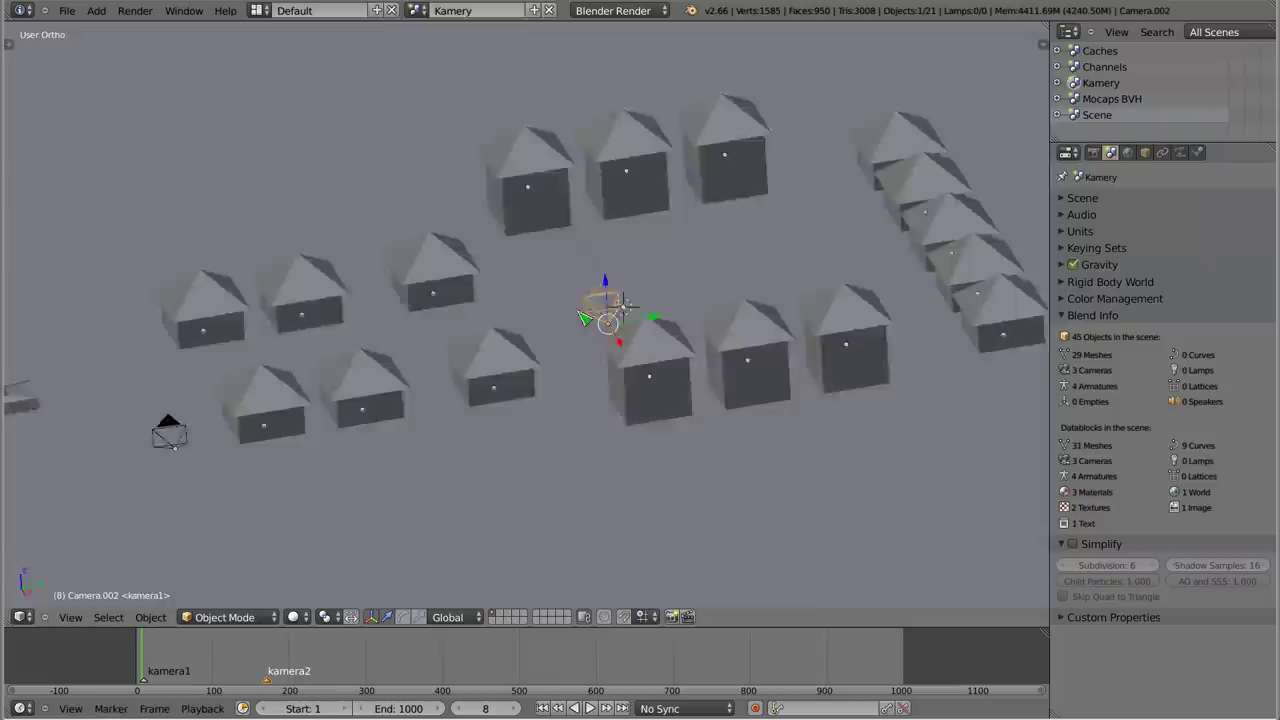
- Turn Camera.002 about 107.56° around Z and move it up into the street
{"action": "key", "text": "r"}
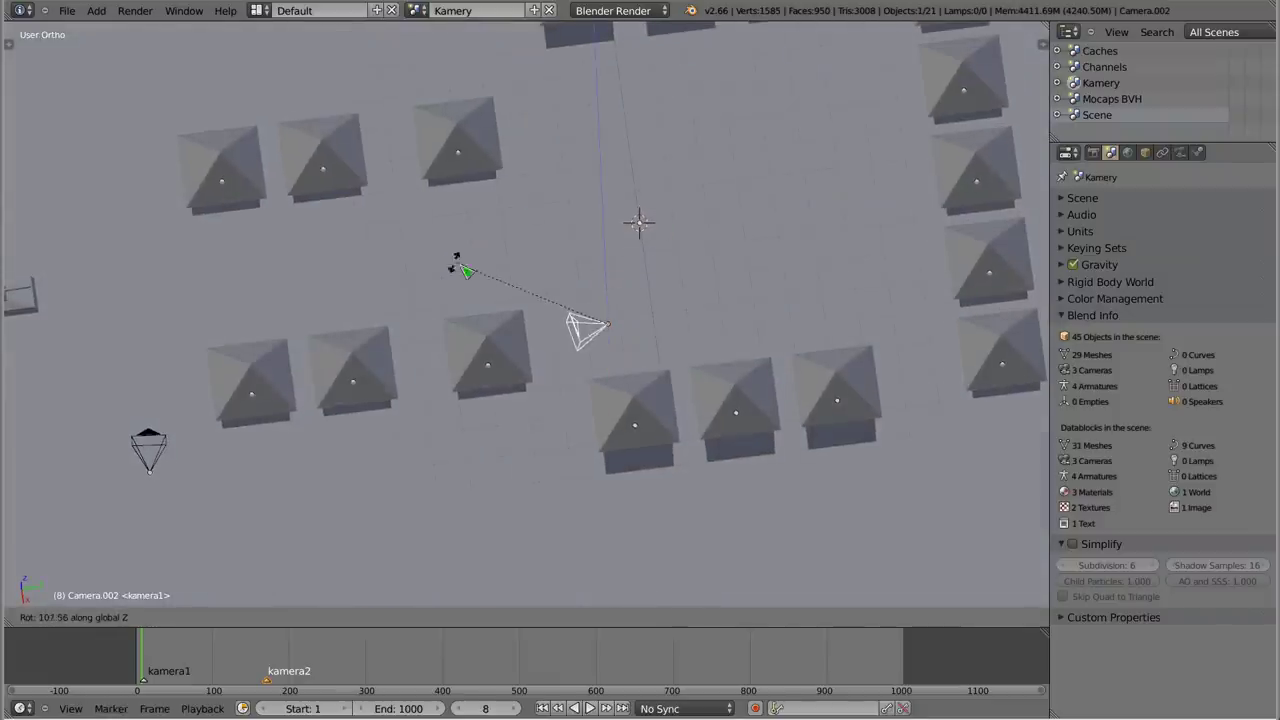
{"action": "left_click", "coordinate": [530, 285]}
{"action": "left_click", "coordinate": [609, 356]}
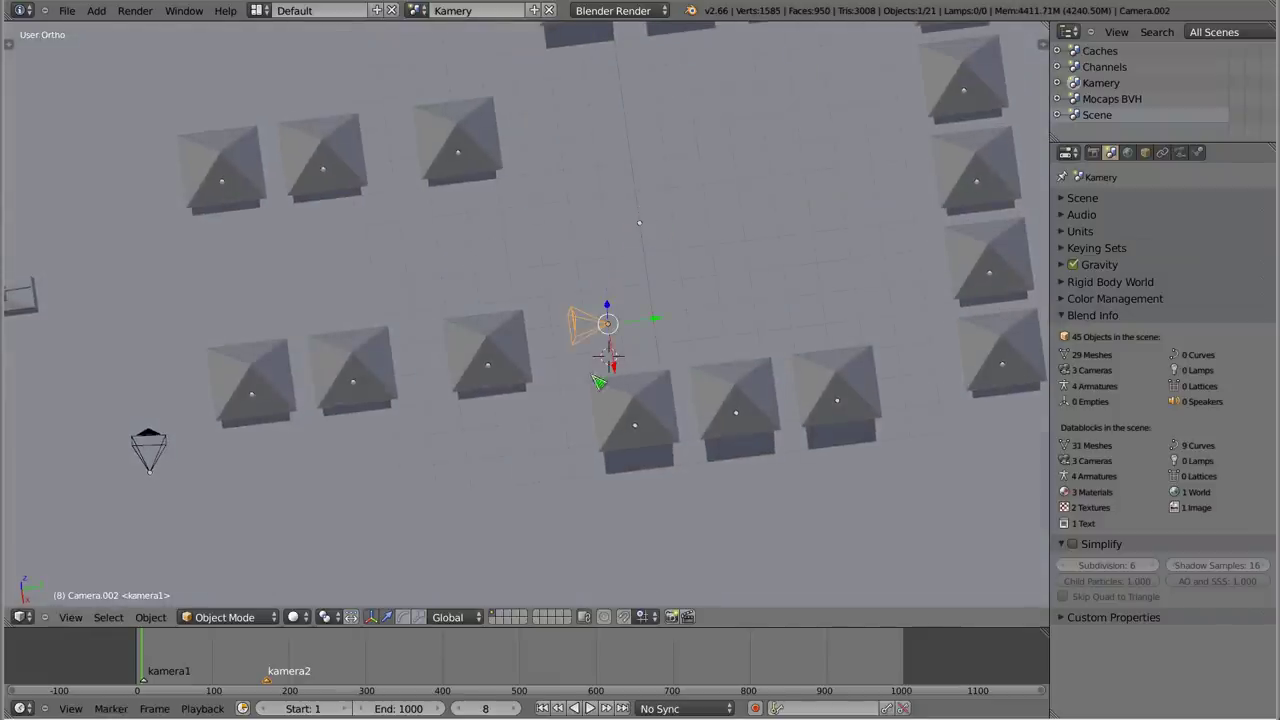
{"action": "left_click_drag", "start_coordinate": [616, 367], "coordinate": [615, 262]}
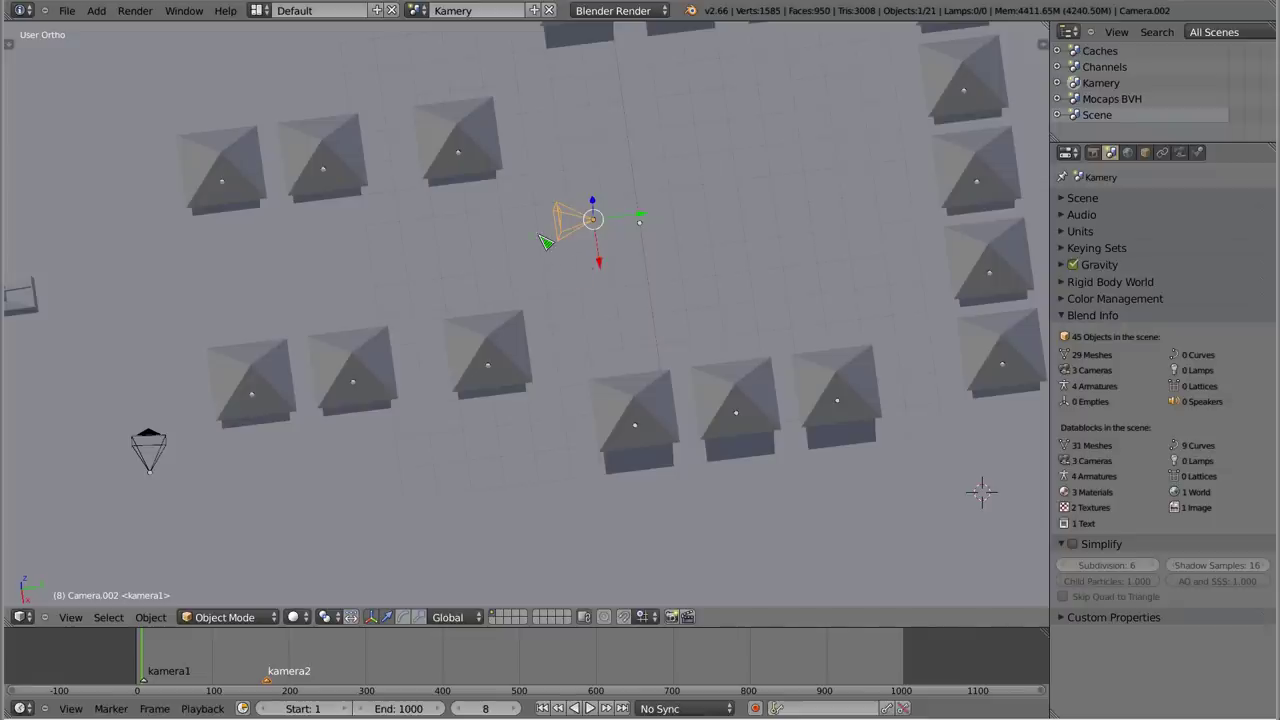
{"action": "middle_click_drag", "start_coordinate": [583, 266], "coordinate": [578, 204]}
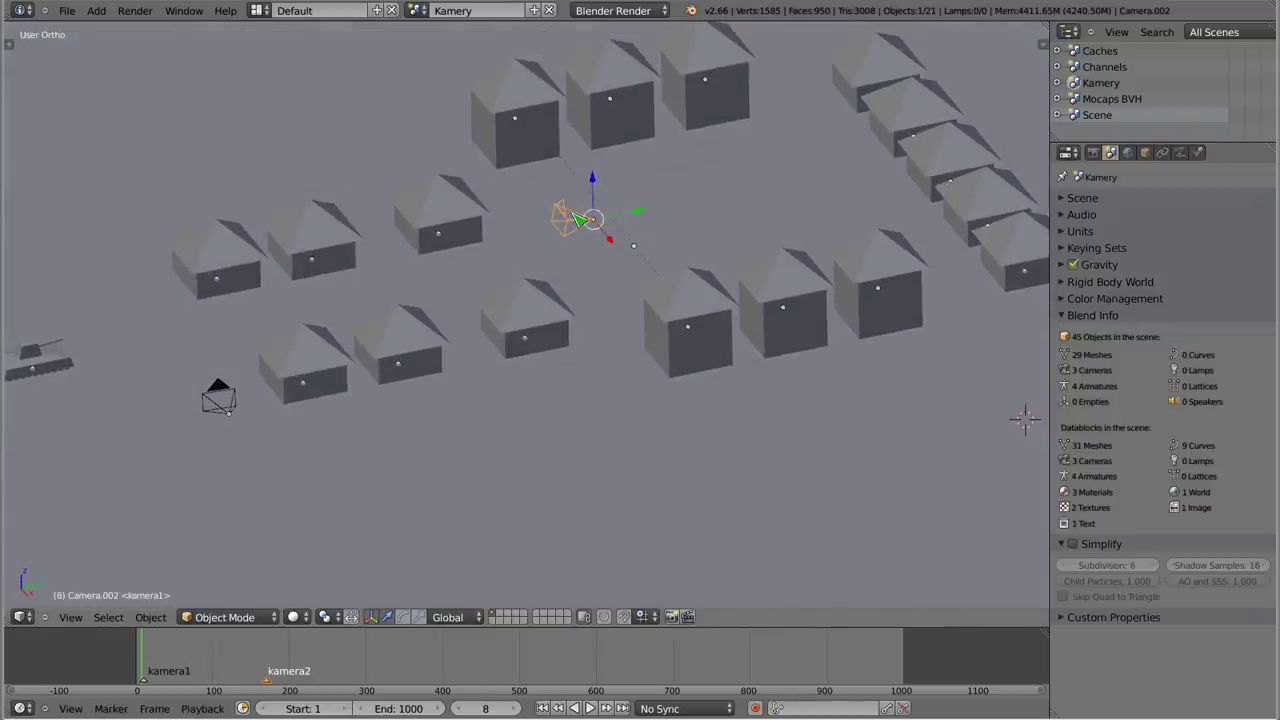
- Through Camera.002, fly and shift the camera to frame a straight shot down the street
{"action": "key", "text": "KP_0"}
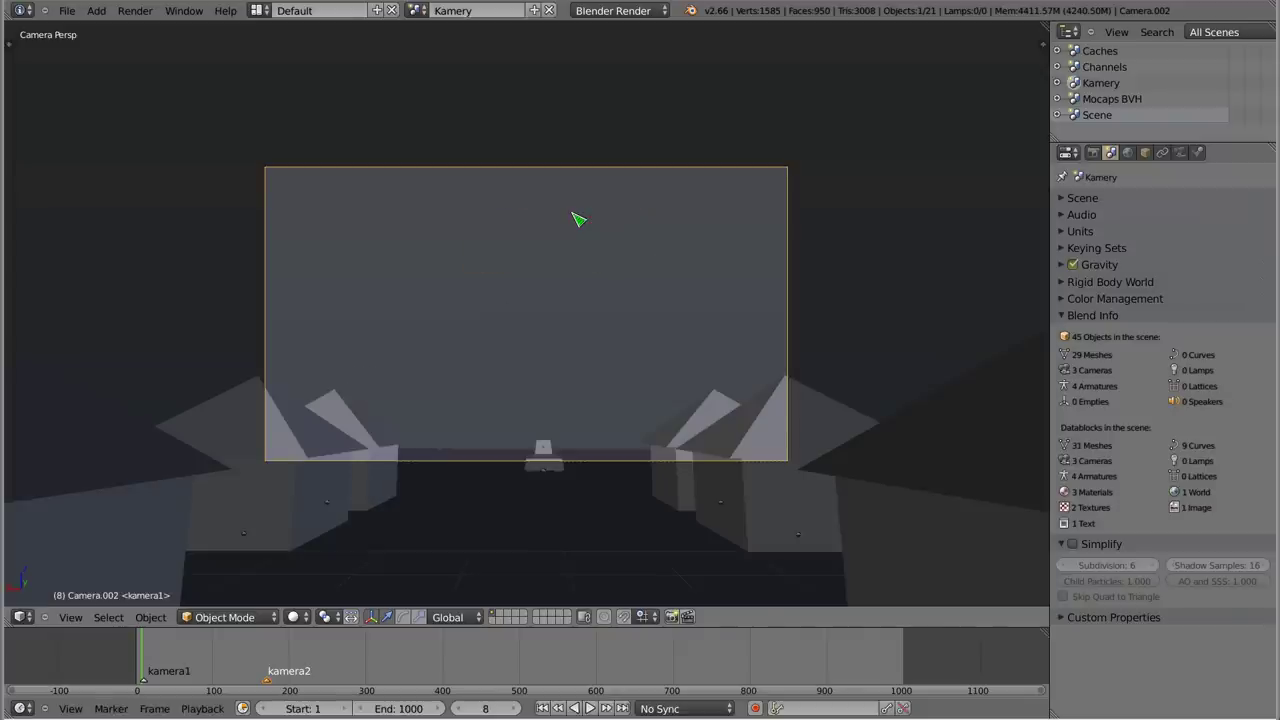
{"action": "key", "text": "shift+f"}
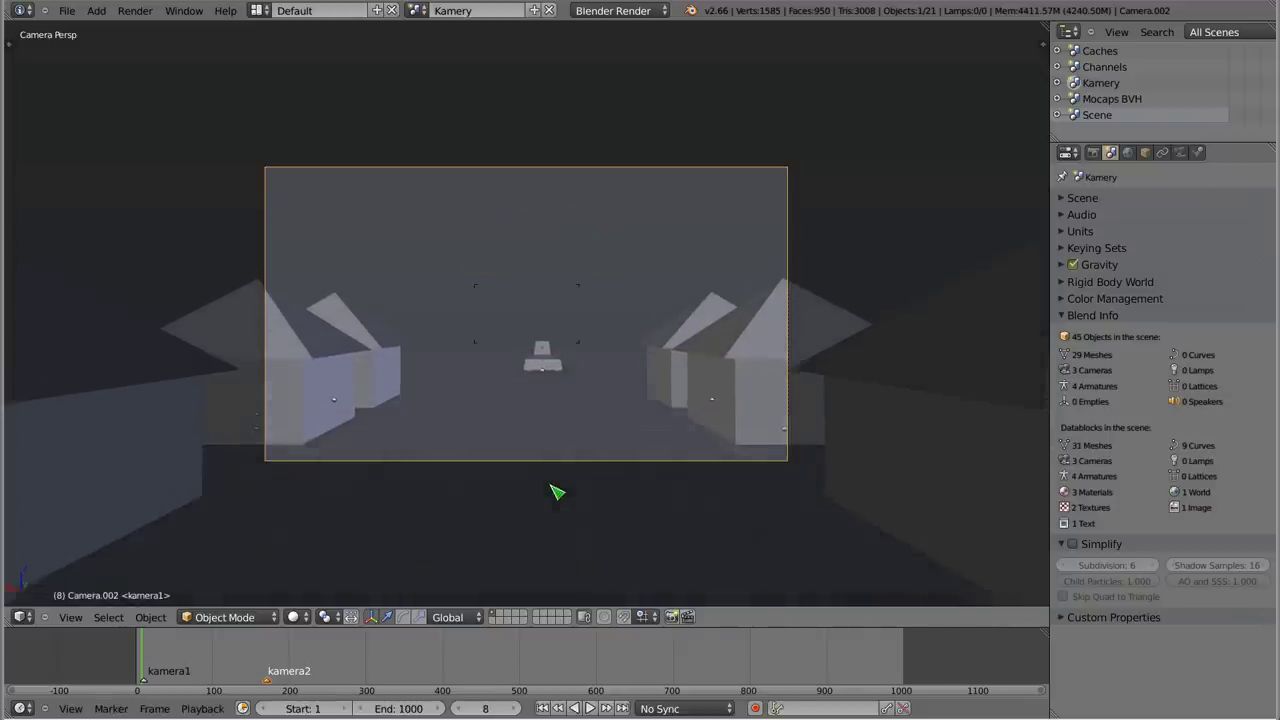
{"action": "left_click", "coordinate": [563, 420]}
{"action": "key", "text": "g"}
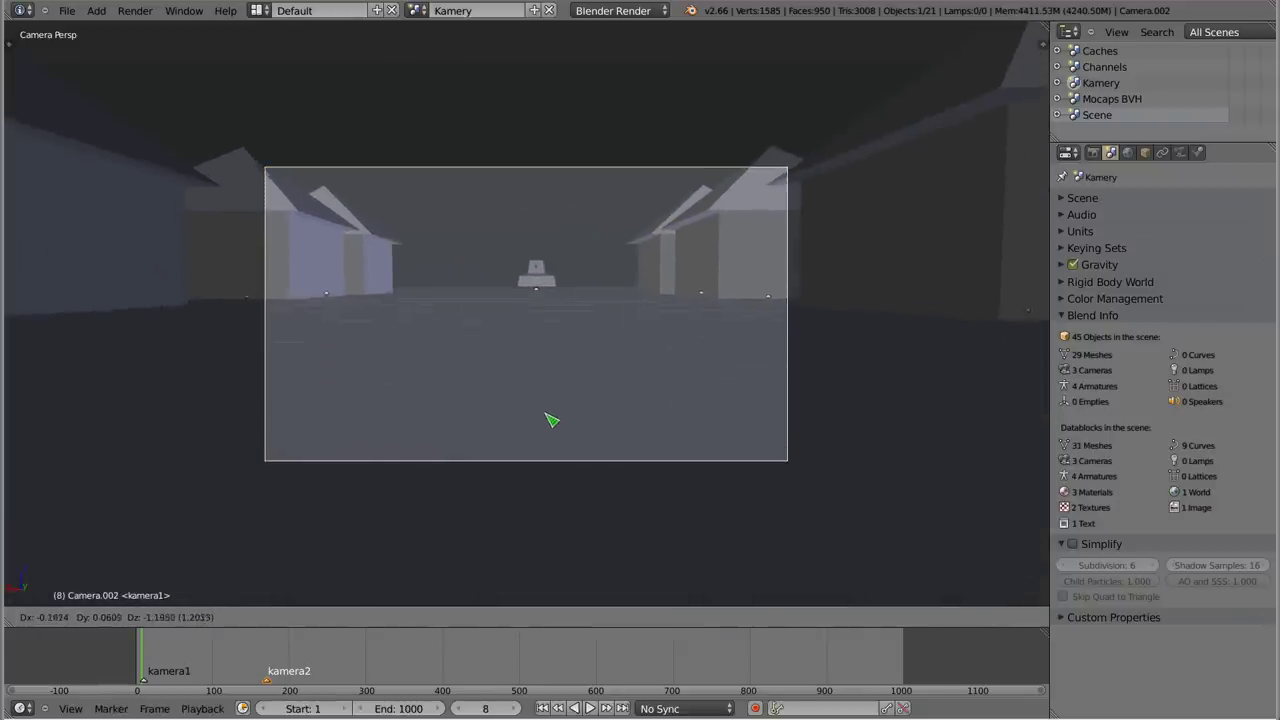
{"action": "left_click", "coordinate": [550, 420]}
{"action": "middle_click_drag", "start_coordinate": [534, 271], "coordinate": [545, 362]}
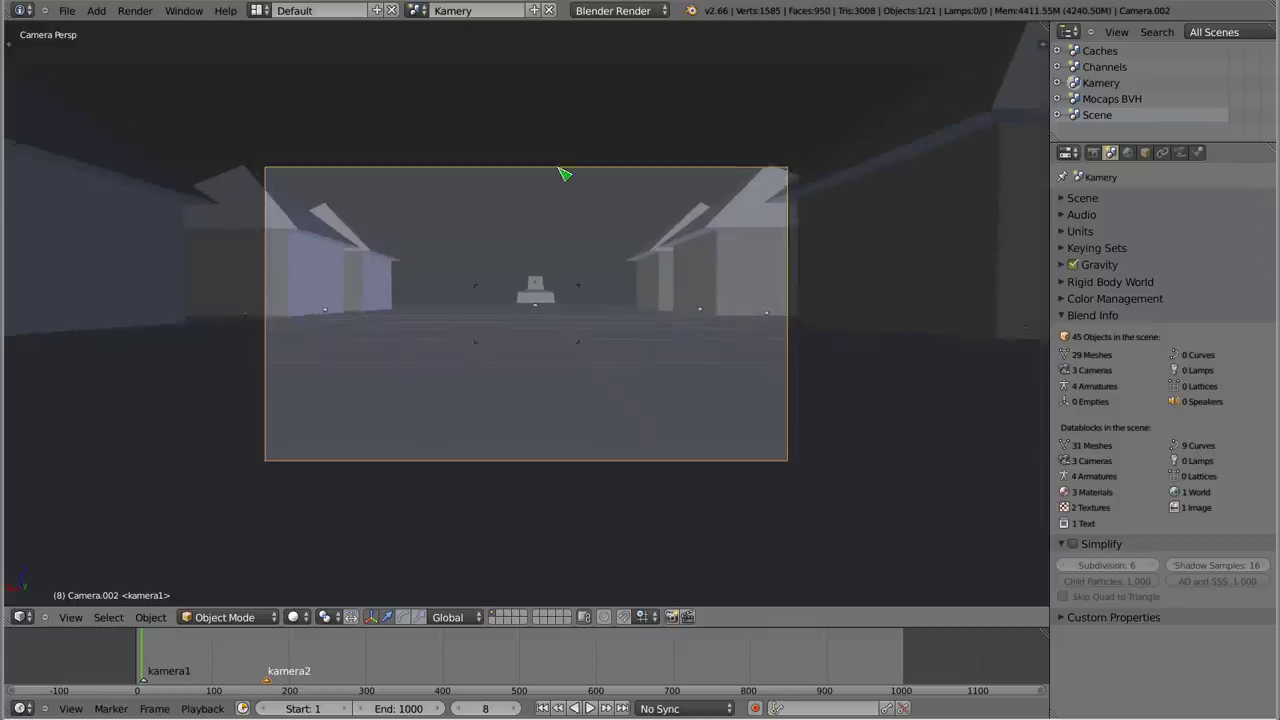
{"action": "key", "text": "g"}
{"action": "key", "text": "z"}
{"action": "key", "text": "z"}
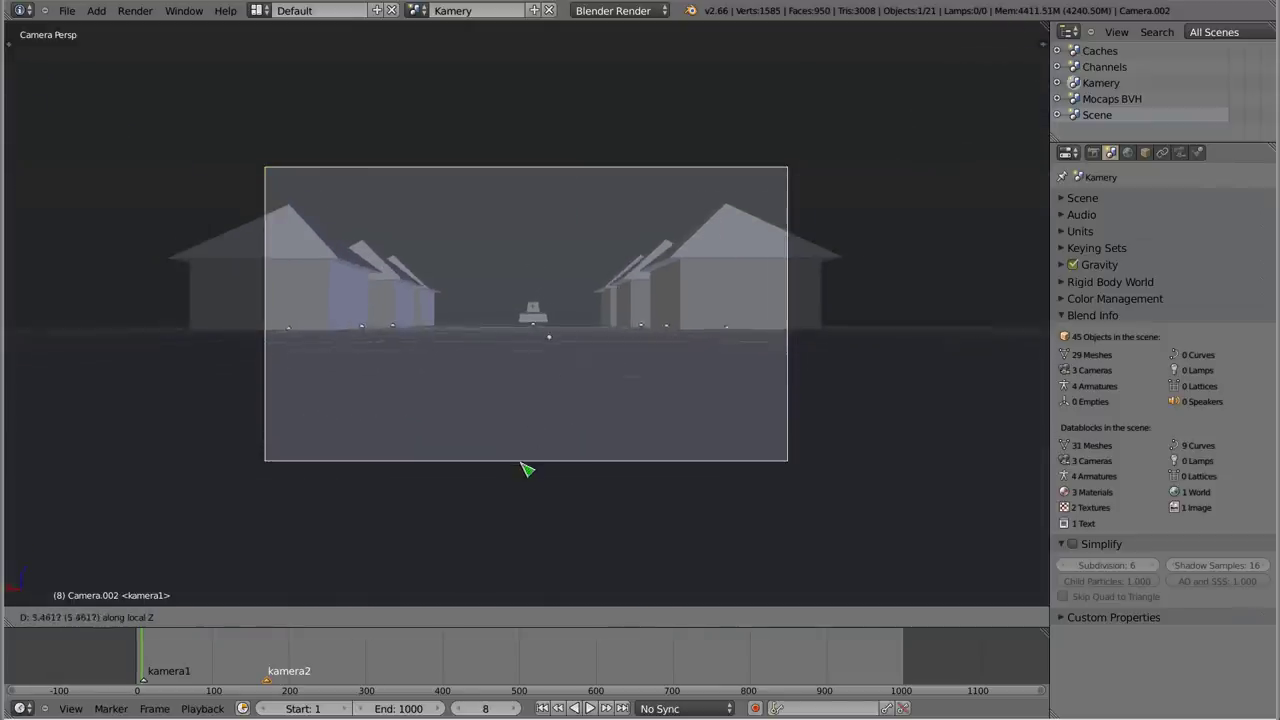
{"action": "key", "text": "z"}
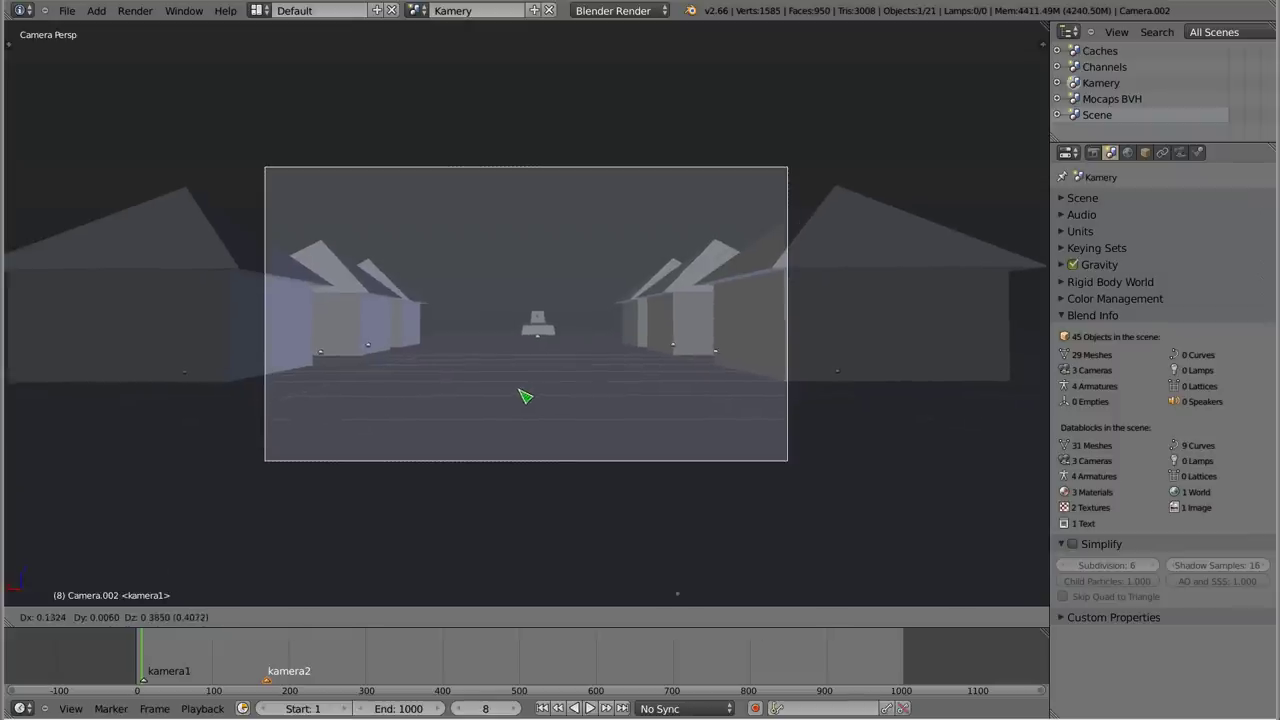
{"action": "left_click", "coordinate": [540, 398]}
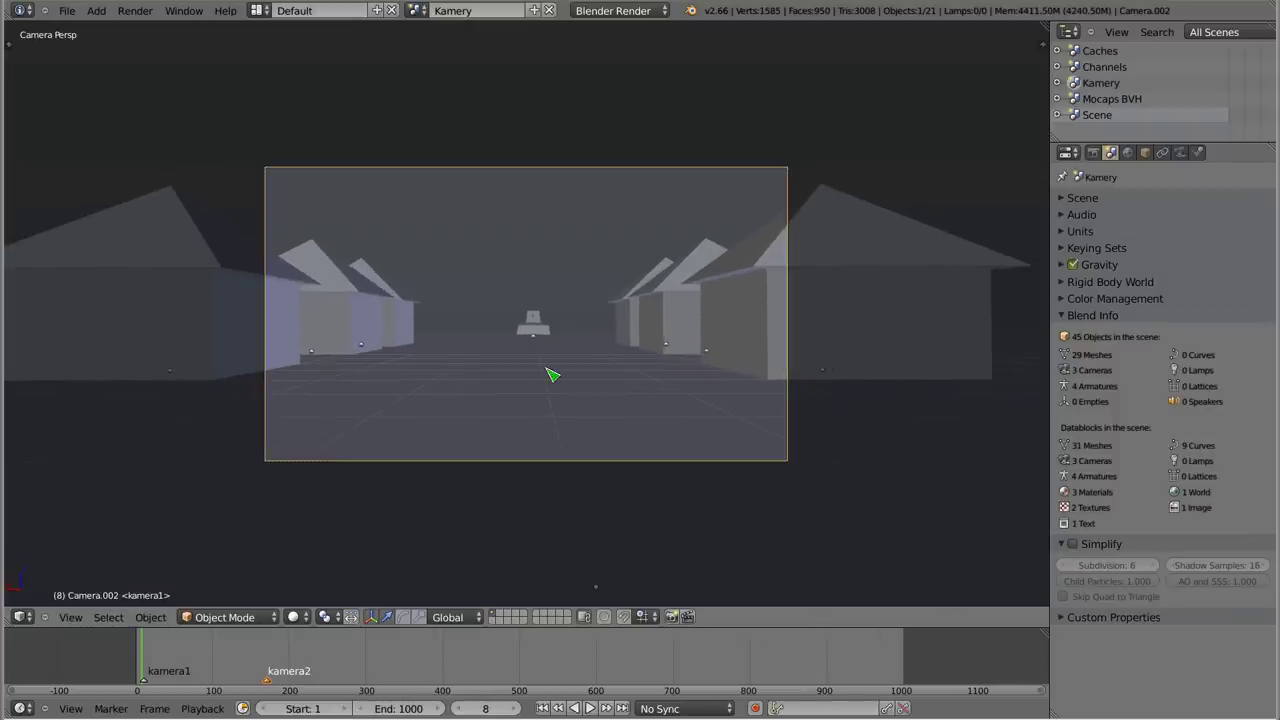
- Return to a free view, zoom out and orbit to see the village from another angle
{"action": "key", "text": "KP_0"}
{"action": "scroll", "coordinate": [550, 385], "scroll_direction": "down", "scroll_amount": 3}
{"action": "scroll", "coordinate": [540, 390], "scroll_direction": "down", "scroll_amount": 3}
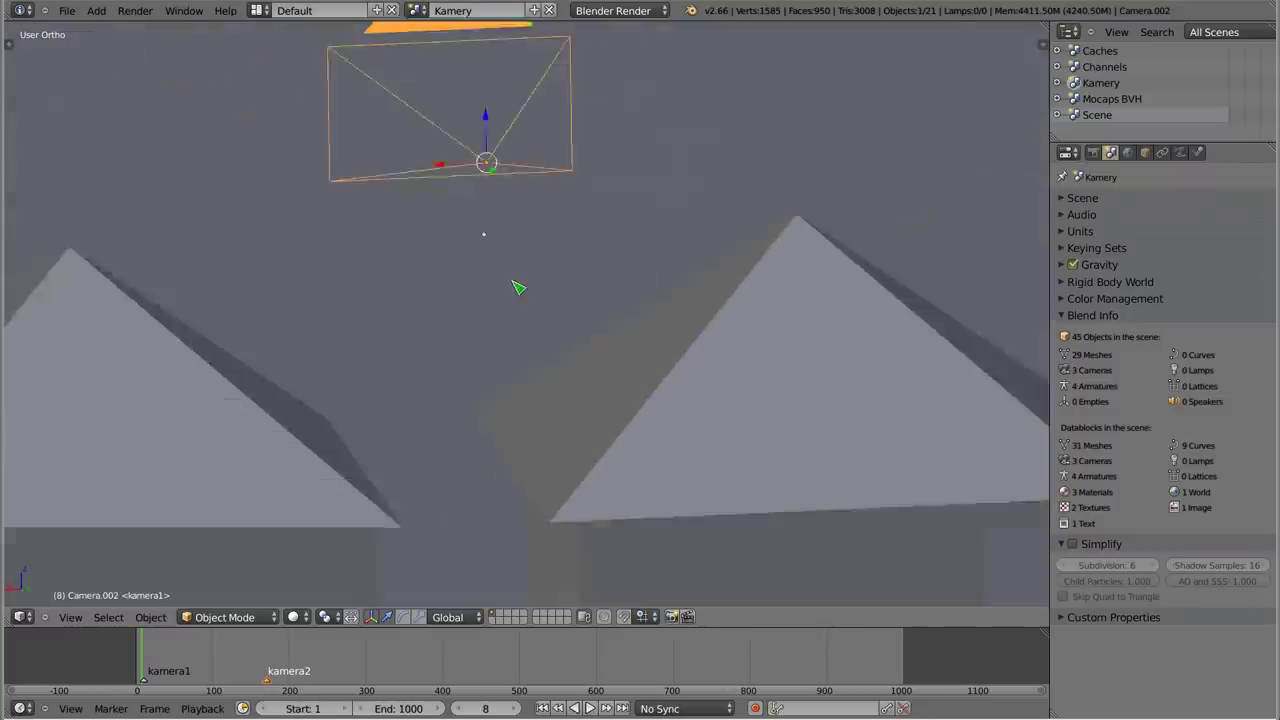
{"action": "scroll", "coordinate": [517, 286], "scroll_direction": "down", "scroll_amount": 3}
{"action": "scroll", "coordinate": [490, 305], "scroll_direction": "down", "scroll_amount": 4}
{"action": "middle_click_drag", "start_coordinate": [445, 293], "coordinate": [205, 376]}
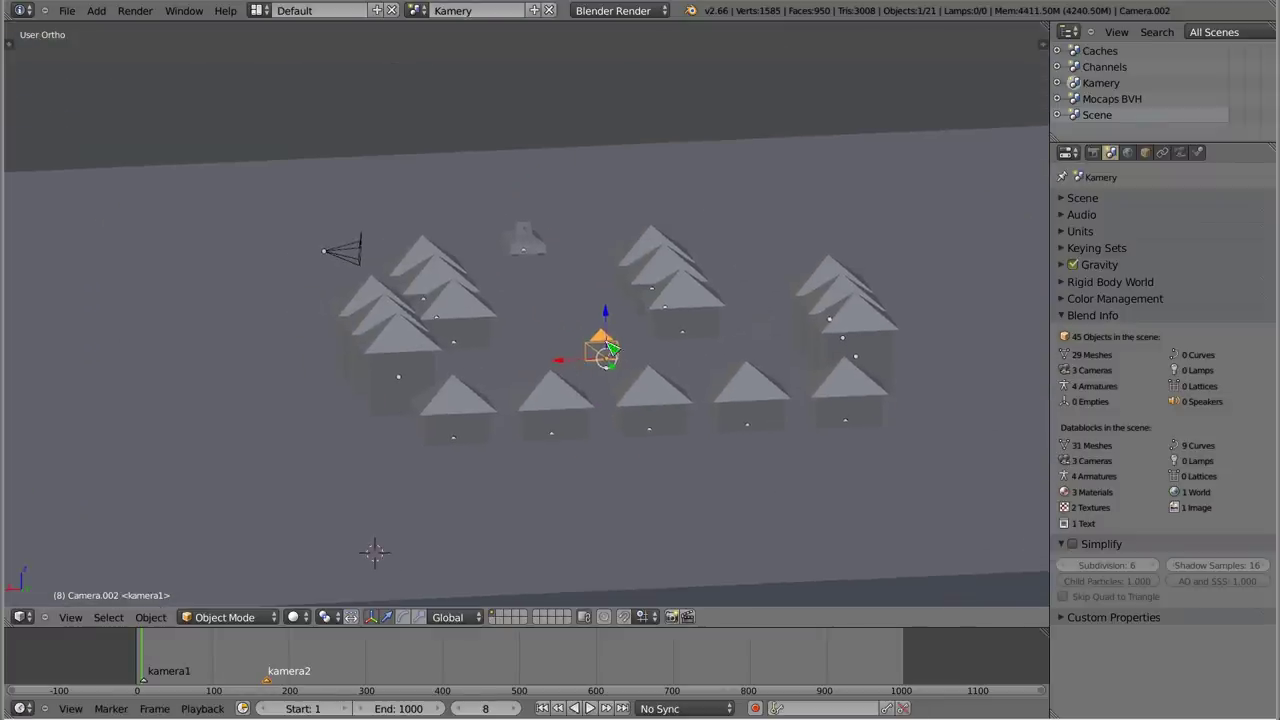
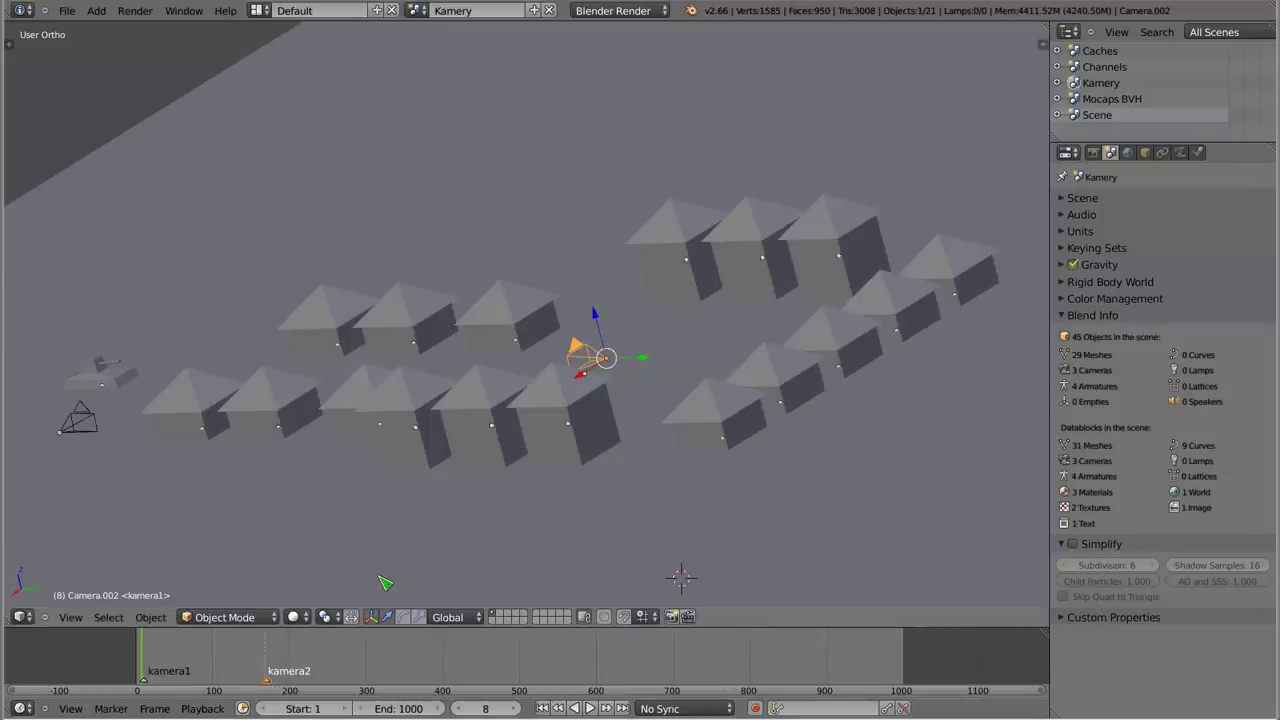
- Look through Camera.001 at the village's left edge and select the kamera1 marker
{"action": "right_click", "coordinate": [108, 415]}
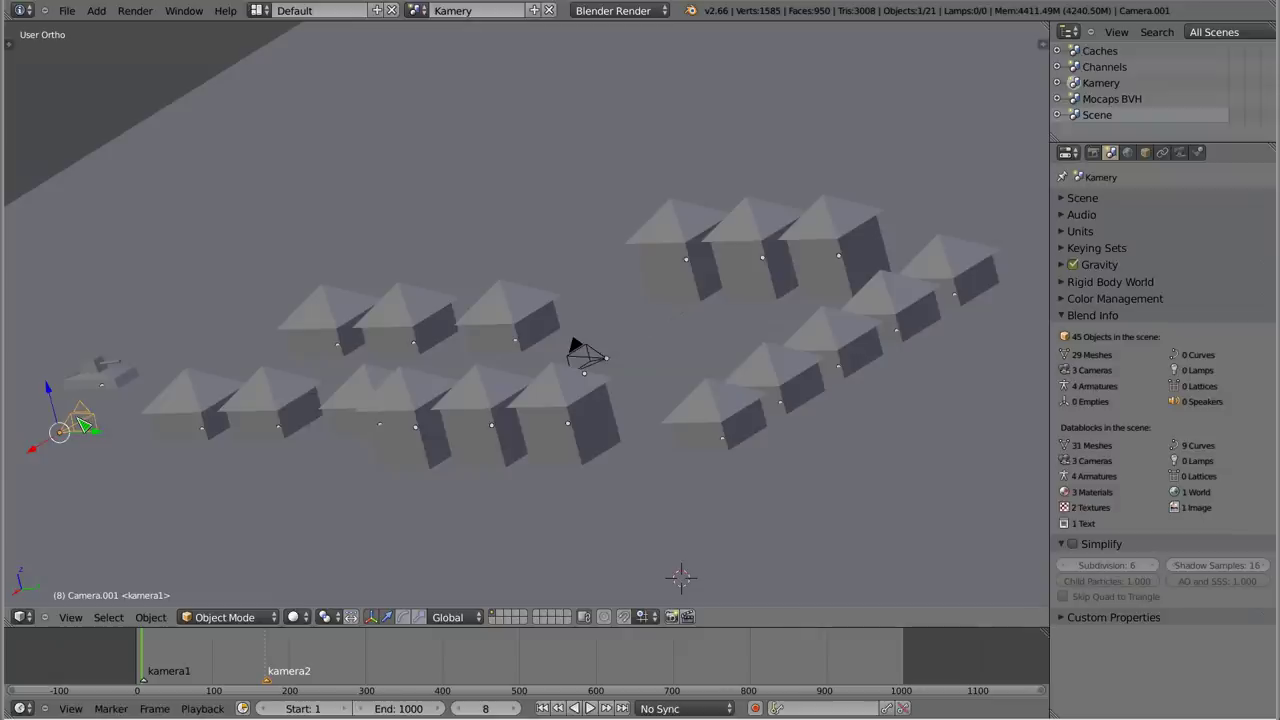
{"action": "key", "text": "KP_0"}
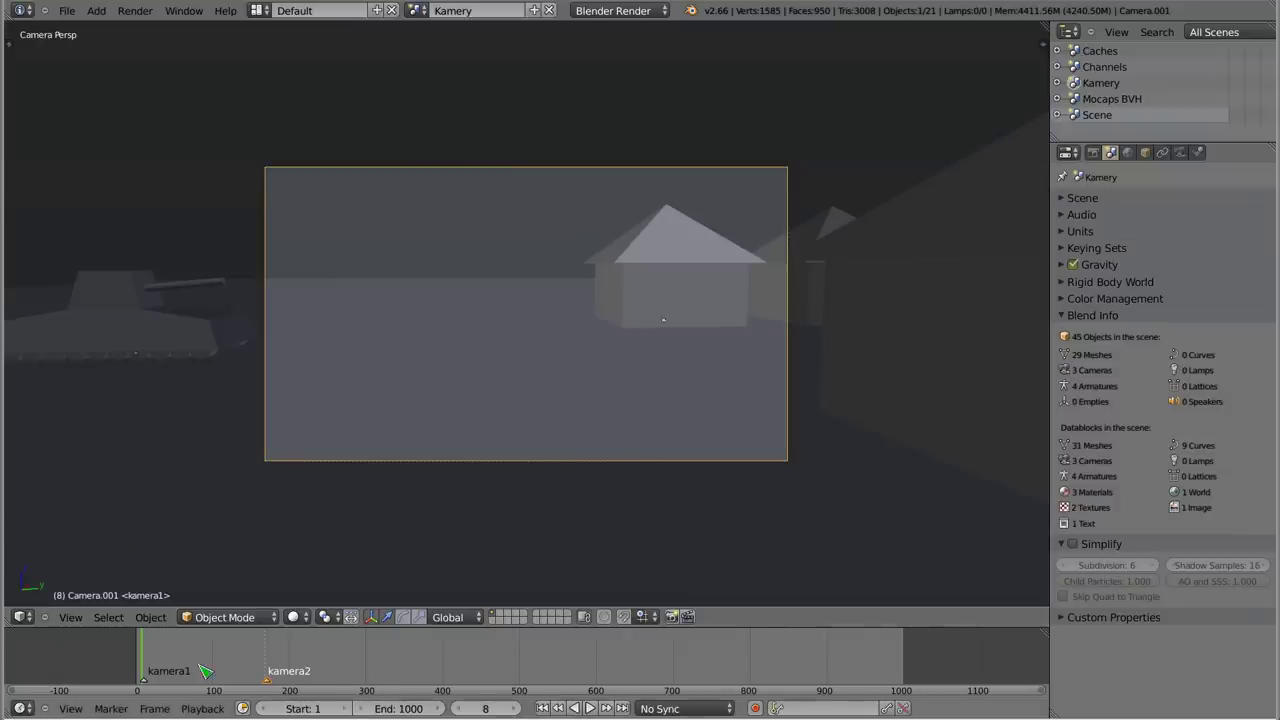
{"action": "right_click", "coordinate": [166, 677]}
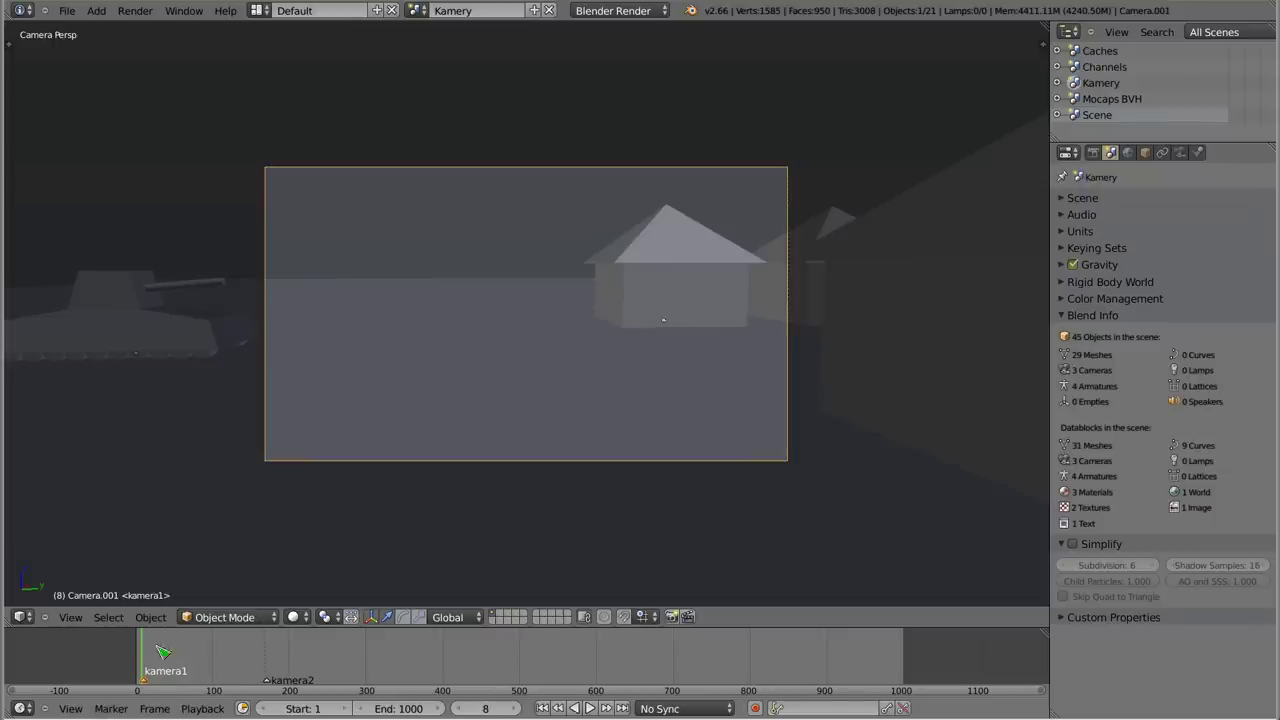
- Scrub the animation forward toward frame 306 and zoom back out to User Ortho
{"action": "left_click_drag", "start_coordinate": [163, 652], "coordinate": [173, 655]}
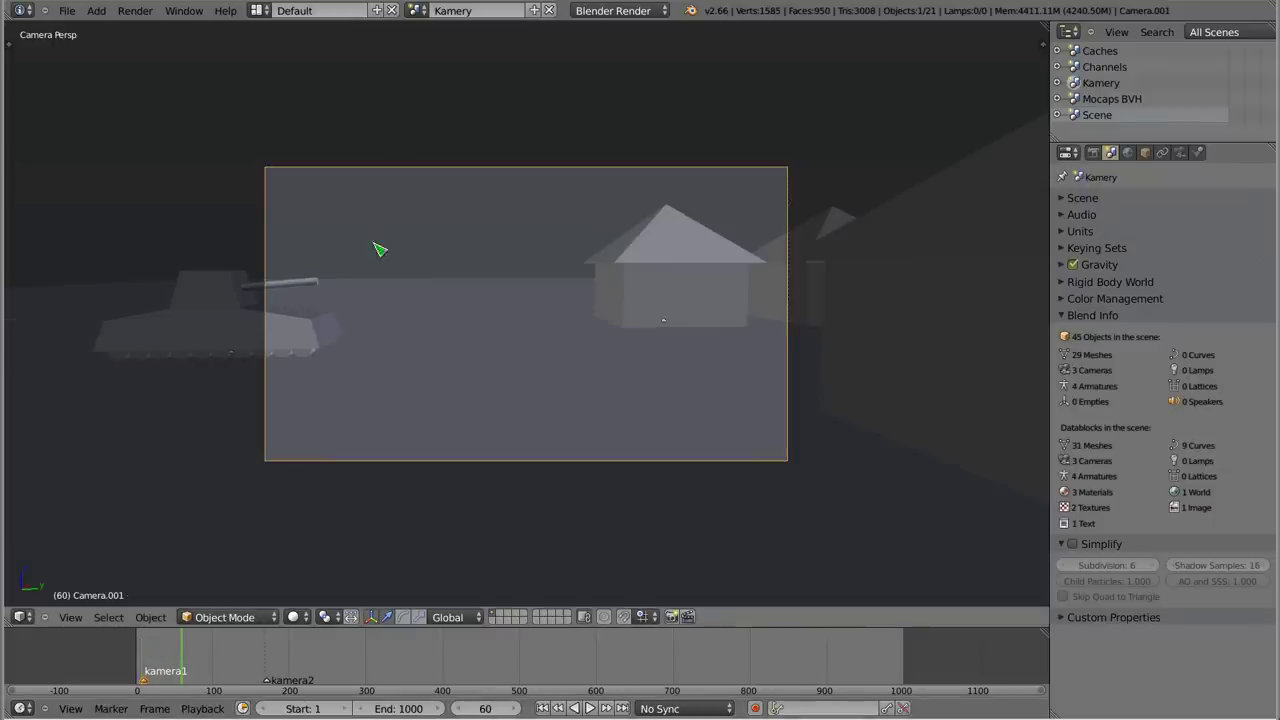
{"action": "left_click_drag", "start_coordinate": [158, 662], "coordinate": [370, 660]}
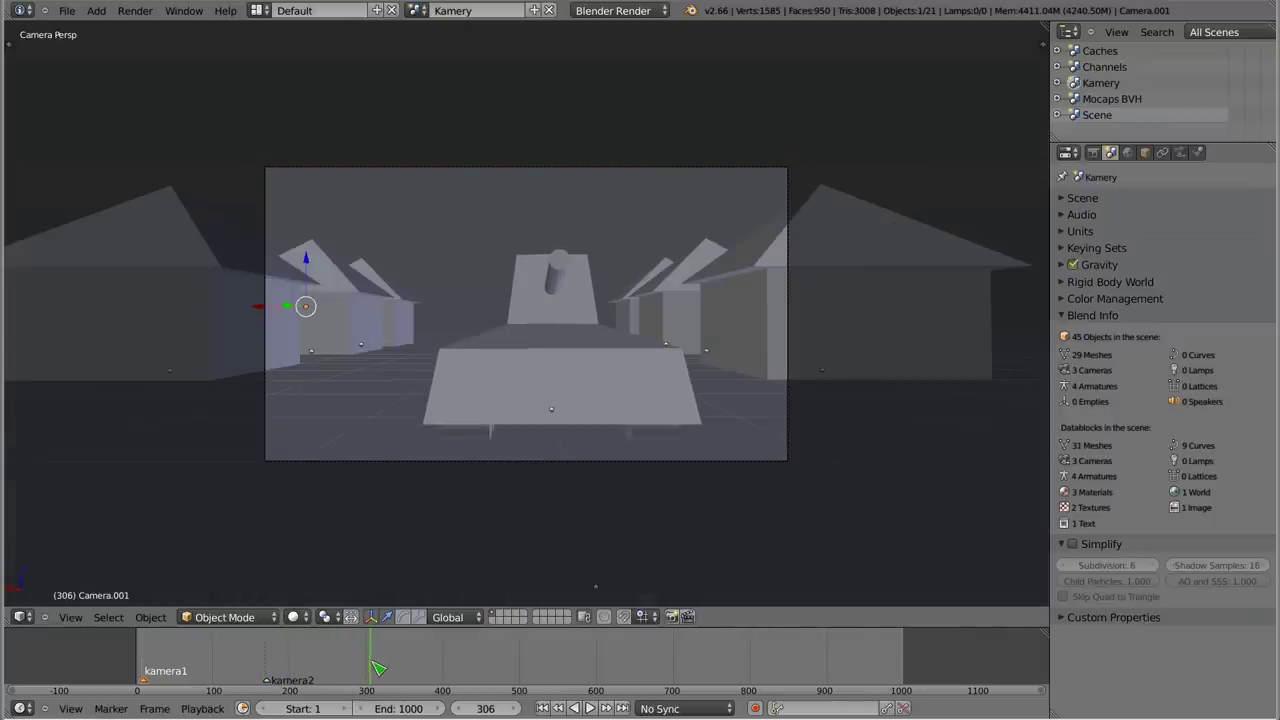
{"action": "scroll", "coordinate": [511, 388], "scroll_direction": "down", "scroll_amount": 3}
{"action": "mouse_move", "coordinate": [514, 386]}
{"action": "middle_mouse_down"}
{"action": "mouse_move", "coordinate": [649, 506]}
{"action": "mouse_move", "coordinate": [557, 332]}
{"action": "middle_mouse_up"}
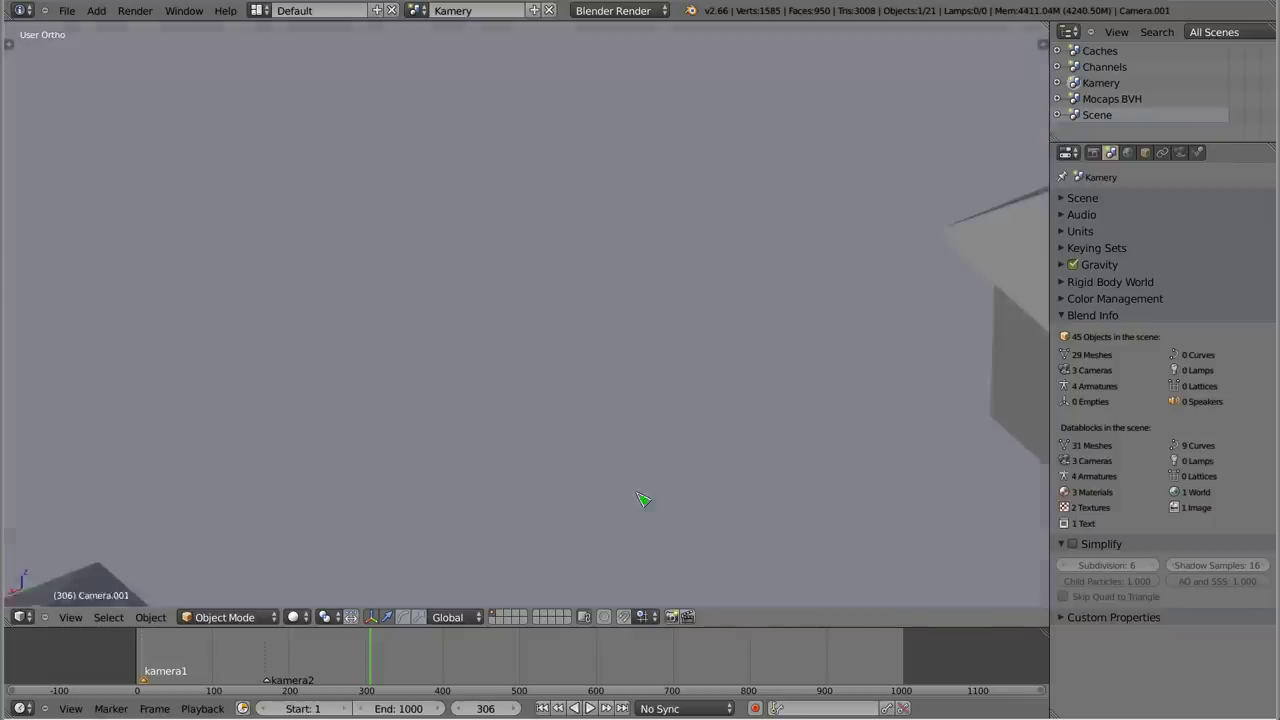
{"action": "scroll", "coordinate": [557, 332], "scroll_direction": "down", "scroll_amount": 5}
{"action": "scroll", "coordinate": [557, 332], "scroll_direction": "down", "scroll_amount": 2}
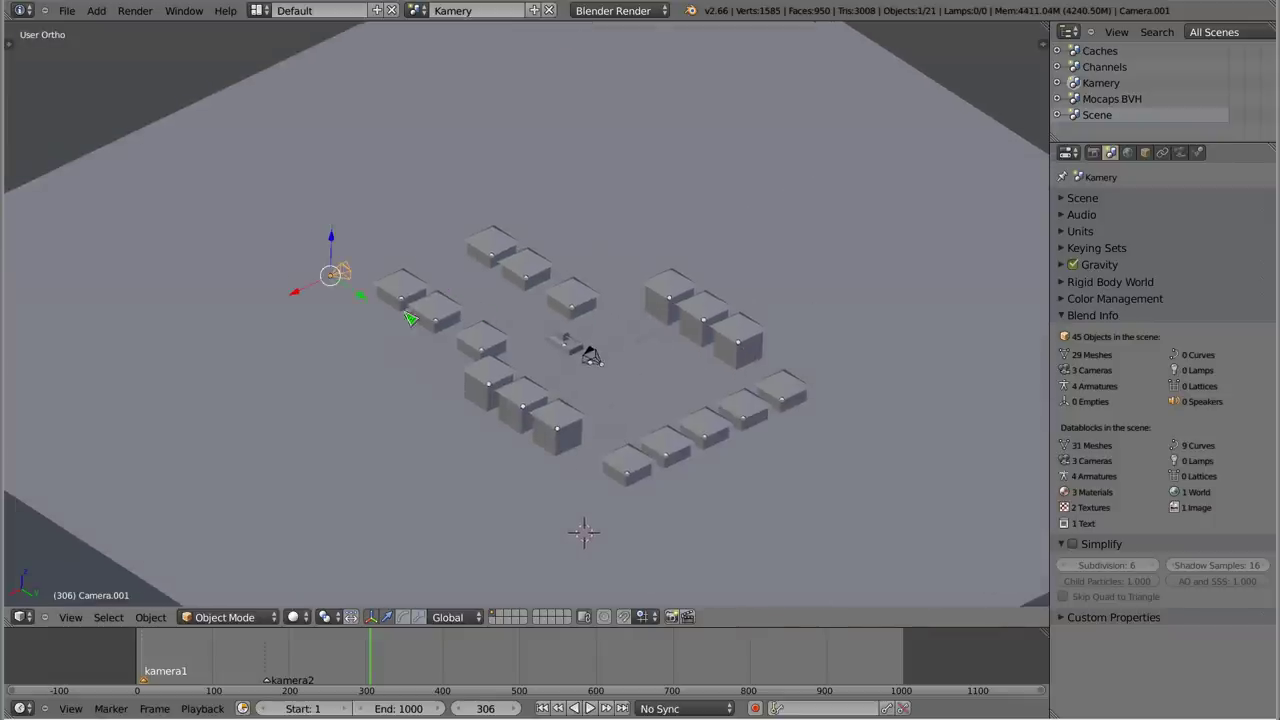
- Add a timeline marker named kamera3 at frame 300, then select Camera.002
{"action": "mouse_move", "coordinate": [370, 660]}
{"action": "left_mouse_down"}
{"action": "mouse_move", "coordinate": [446, 668]}
{"action": "mouse_move", "coordinate": [370, 666]}
{"action": "left_mouse_up"}
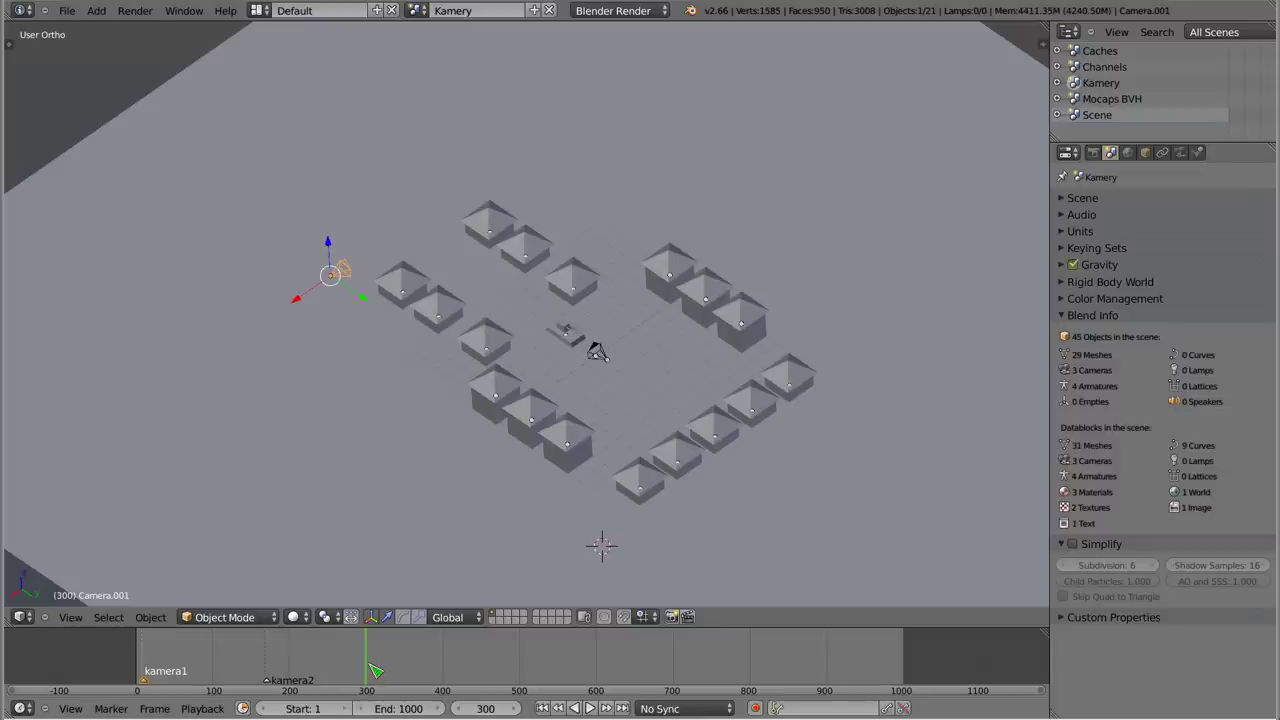
{"action": "key", "text": "m"}
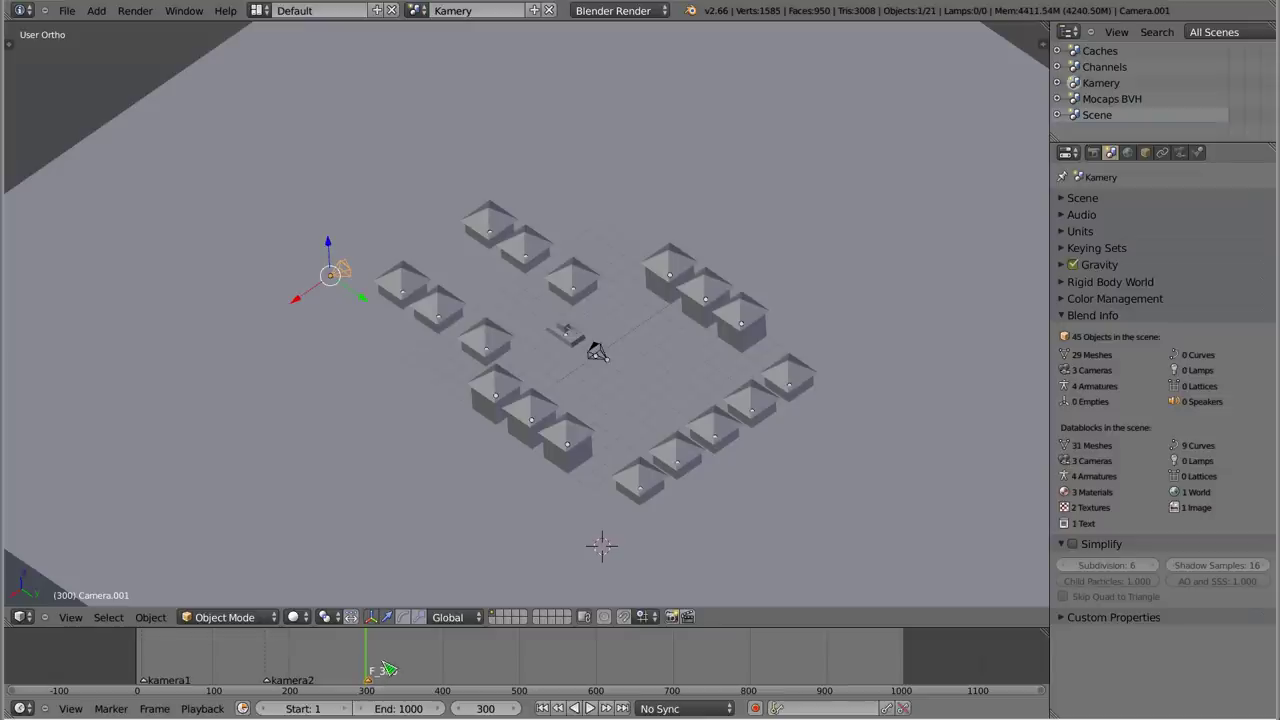
{"action": "key", "text": "ctrl+m"}
{"action": "type", "text": "kamera3"}
{"action": "key", "text": "Return"}
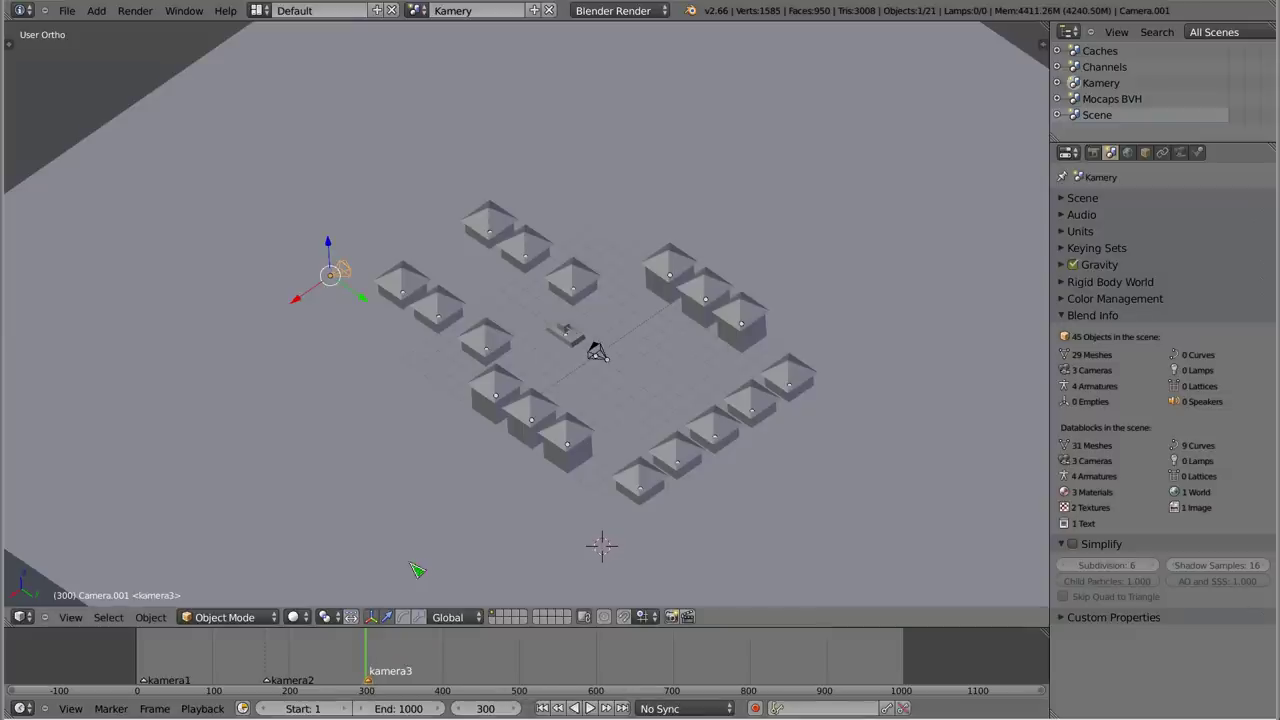
{"action": "right_click", "coordinate": [598, 352]}
- Duplicate Camera.002 and lift the copy straight up high above the village
{"action": "key", "text": "shift+d"}
{"action": "key", "text": "z"}
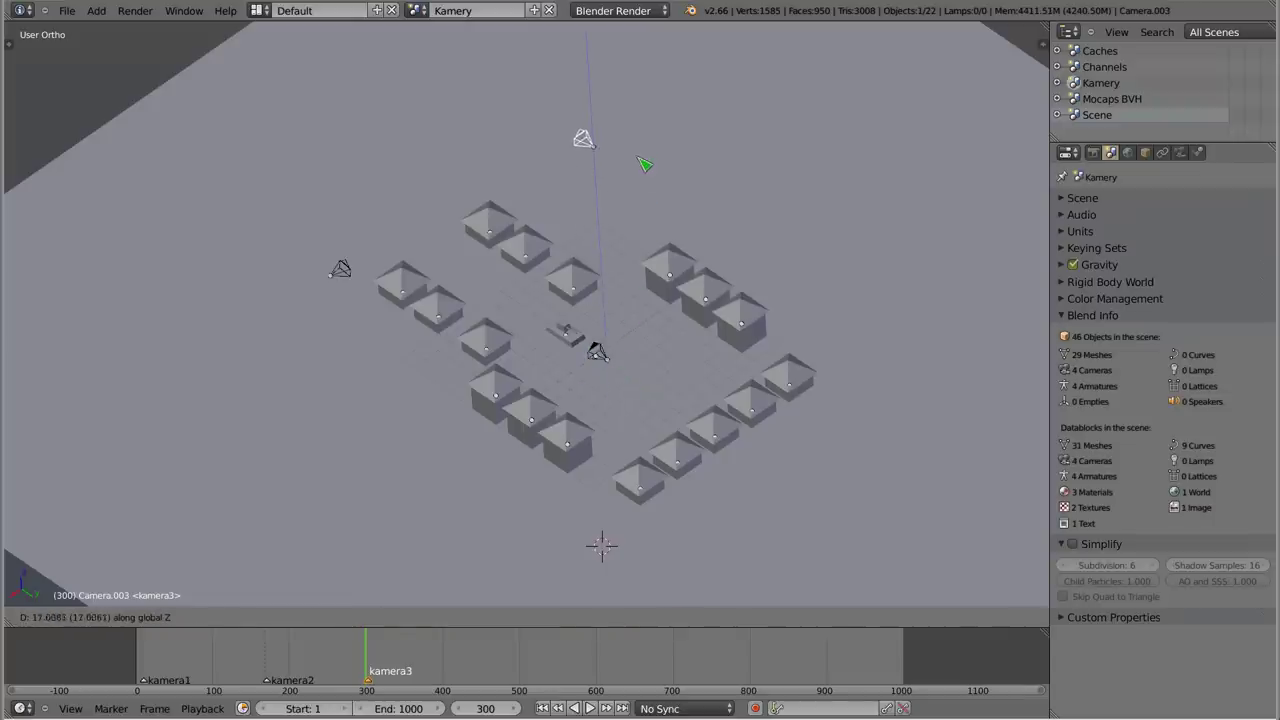
{"action": "left_click", "coordinate": [646, 152]}
- View through the new Camera.003 and reposition it to look down over the village
{"action": "key", "text": "KP_0"}
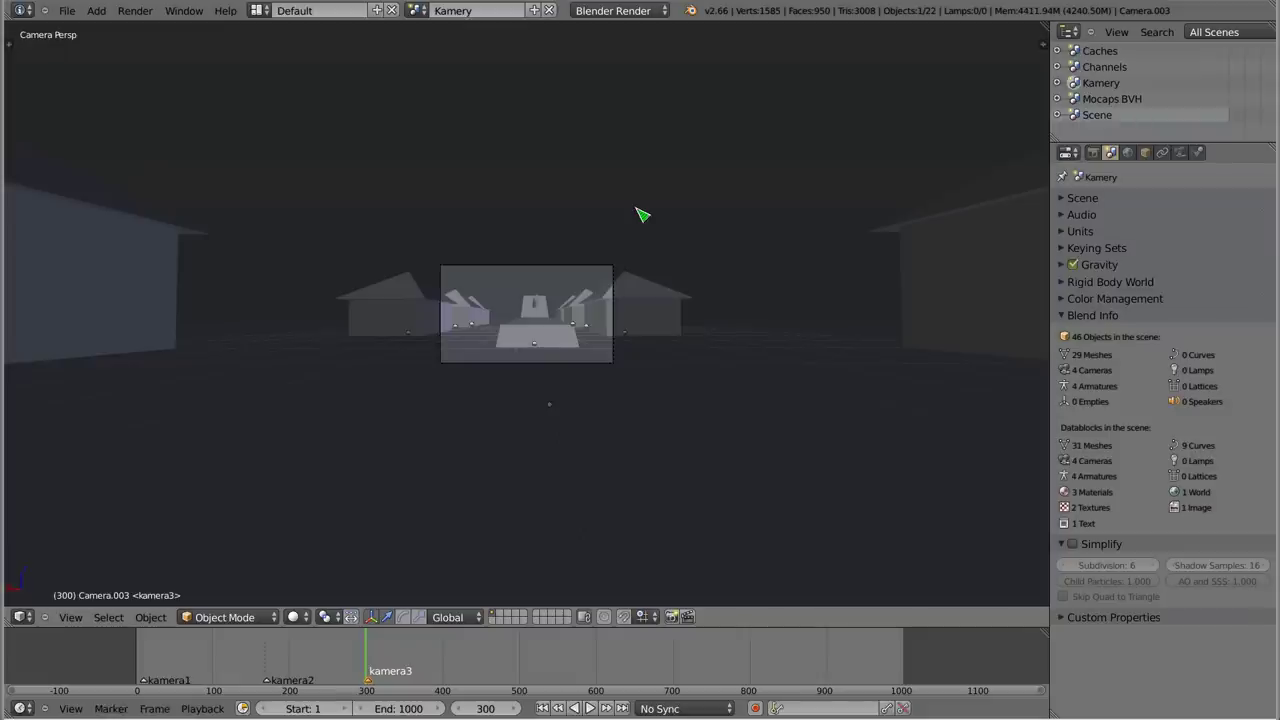
{"action": "key", "text": "KP_0"}
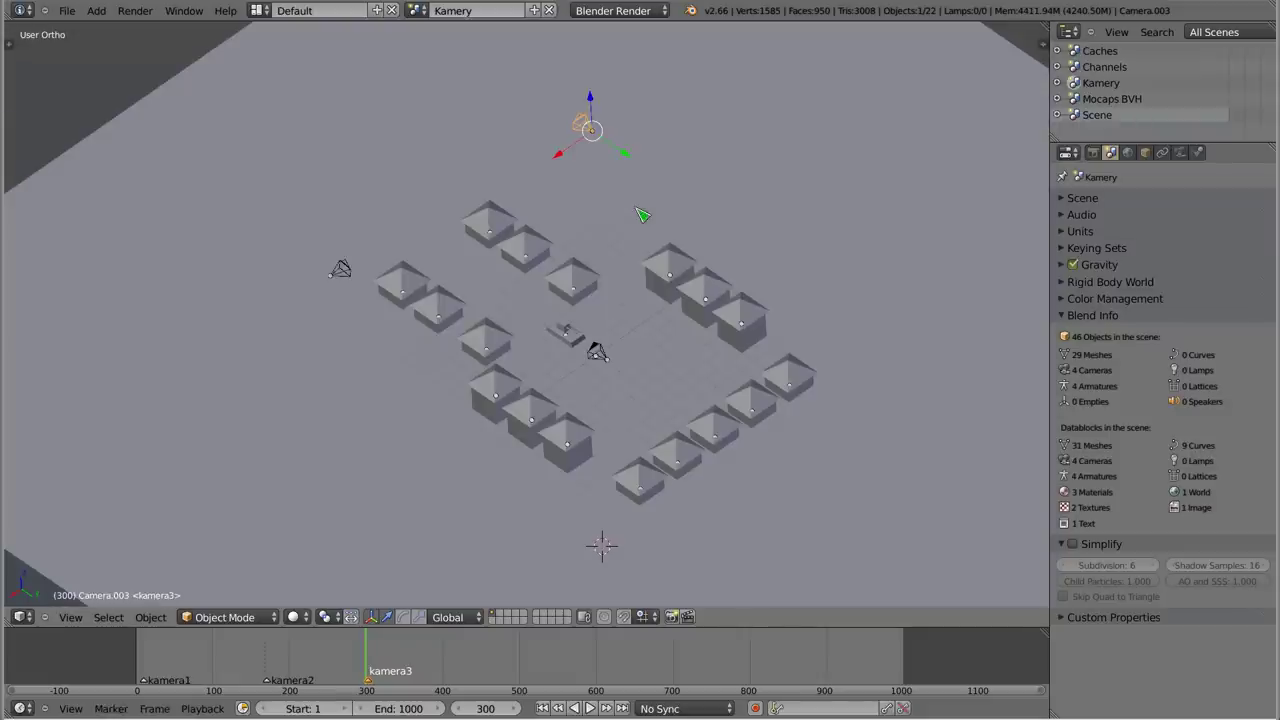
{"action": "key", "text": "ctrl+KP_0"}
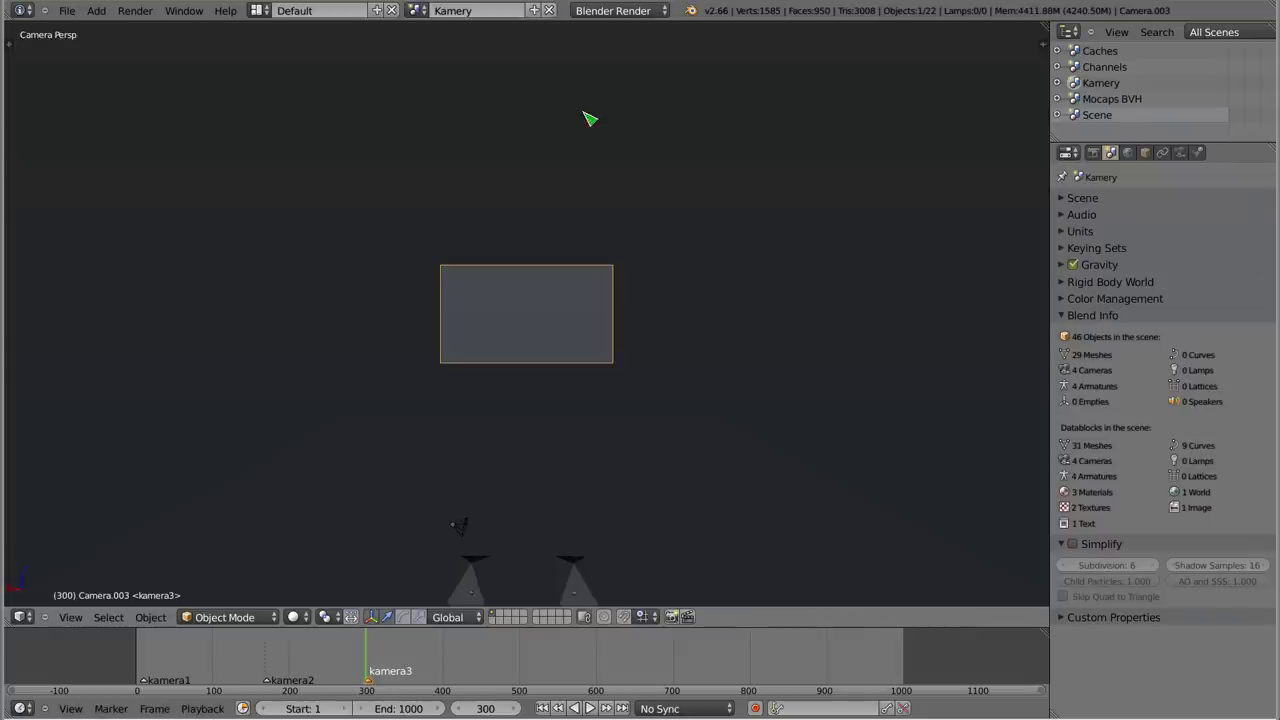
{"action": "key", "text": "Home"}
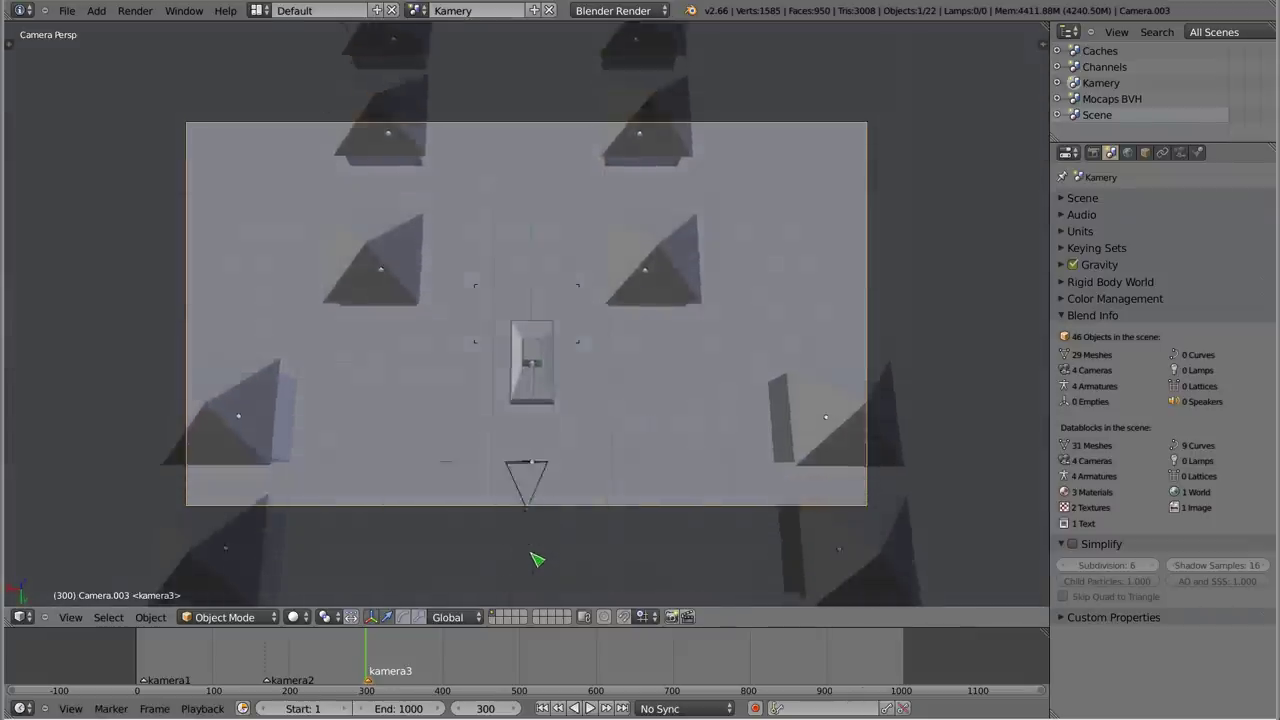
{"action": "key", "text": "g"}
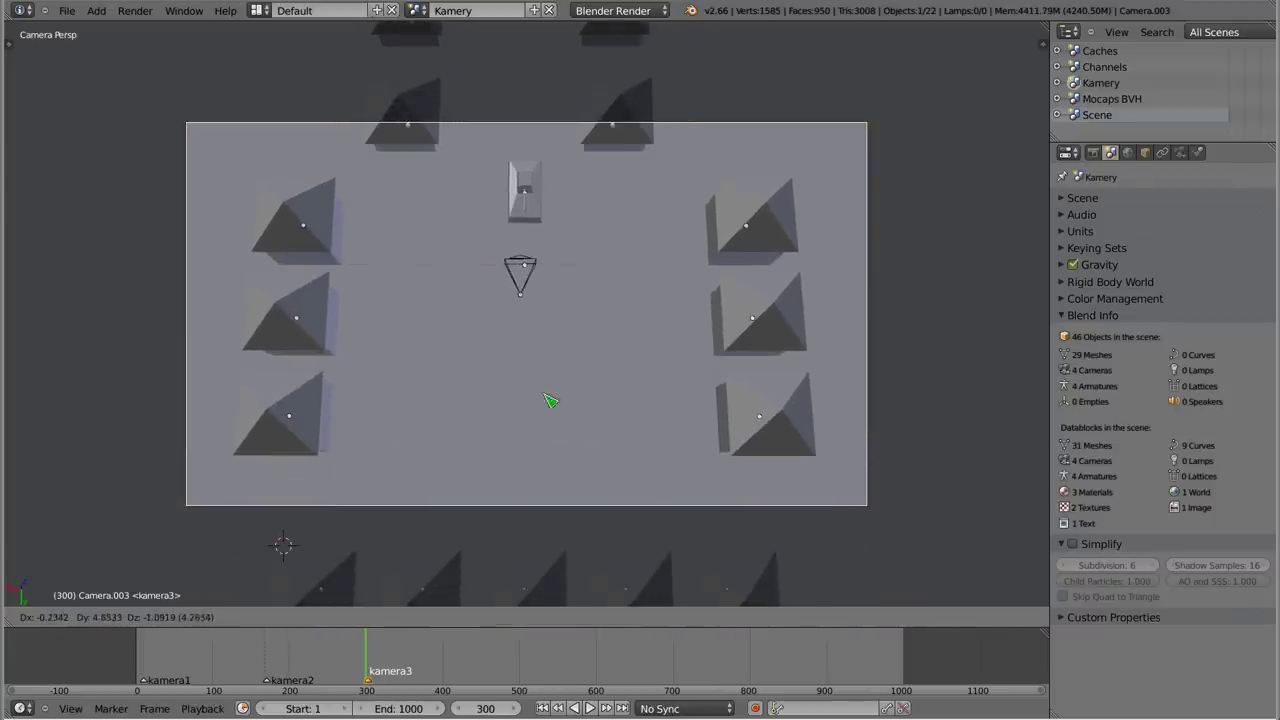
{"action": "left_click", "coordinate": [537, 378]}
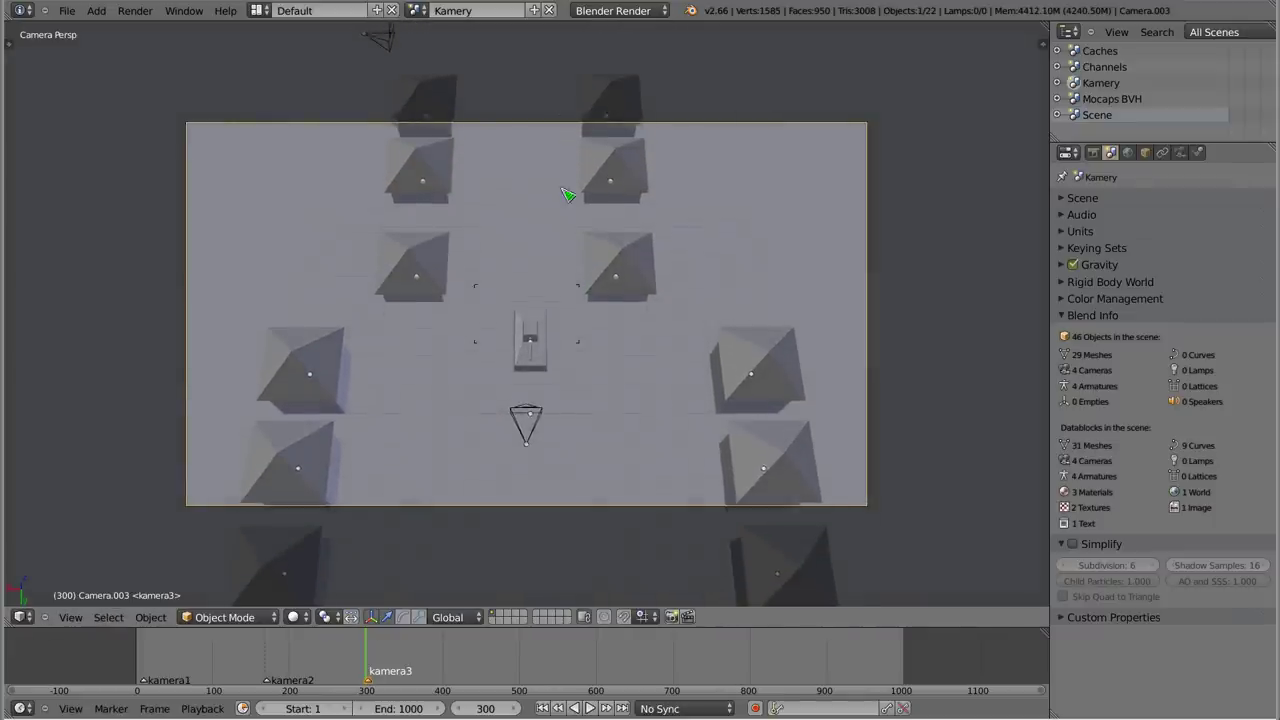
{"action": "middle_click_drag", "start_coordinate": [578, 462], "coordinate": [581, 420]}
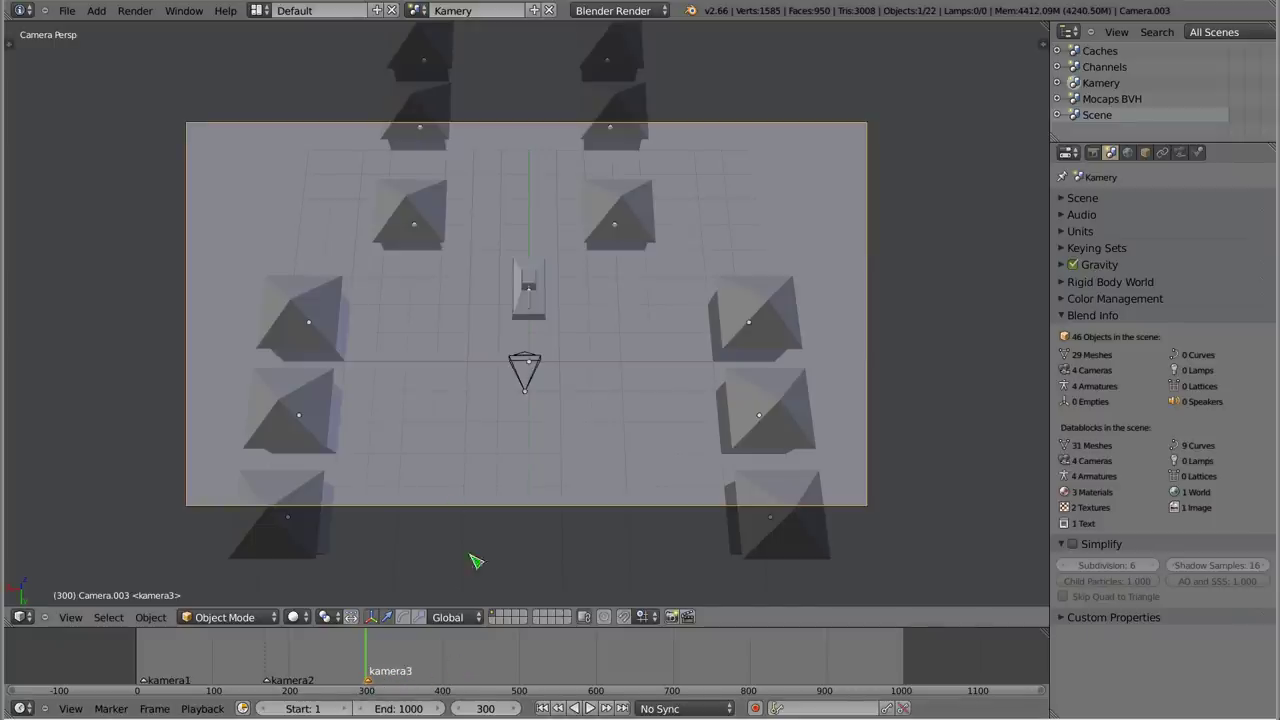
- Draw render borders across Camera.003's shot, then jump the animation to frame 343
{"action": "key", "text": "b"}
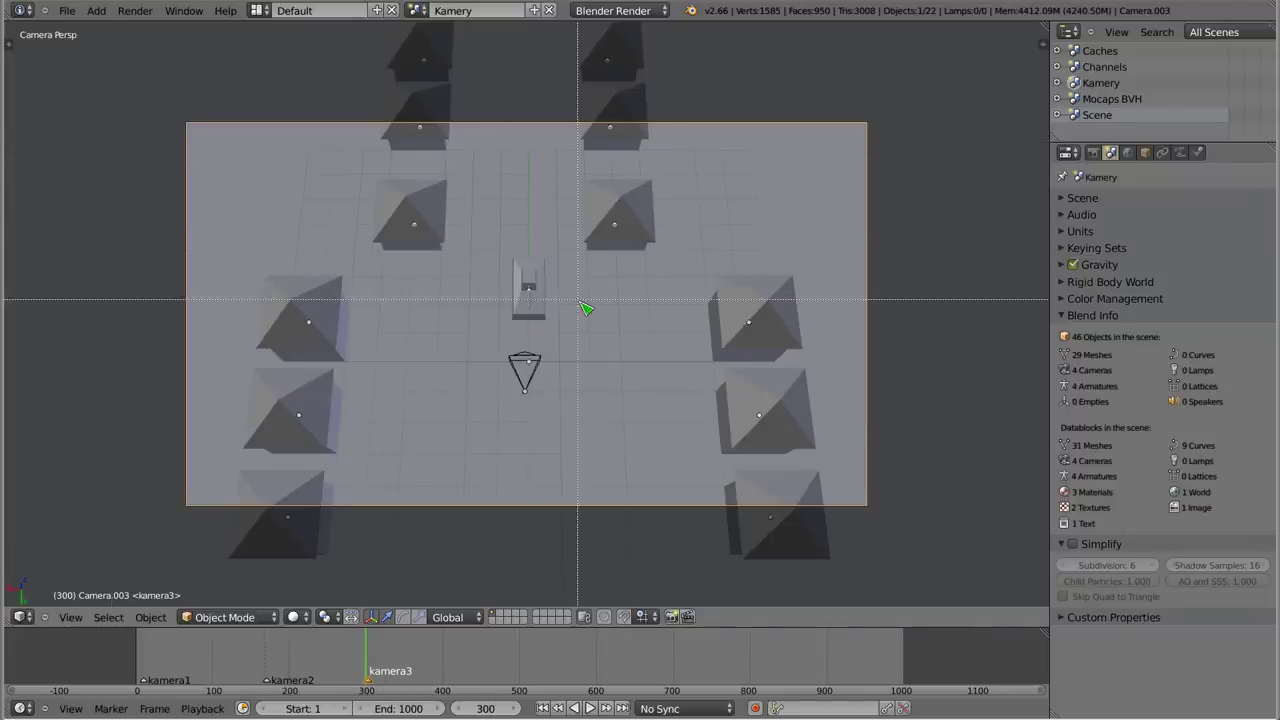
{"action": "left_click_drag", "start_coordinate": [326, 156], "coordinate": [395, 242]}
{"action": "left_click_drag", "start_coordinate": [452, 277], "coordinate": [776, 466]}
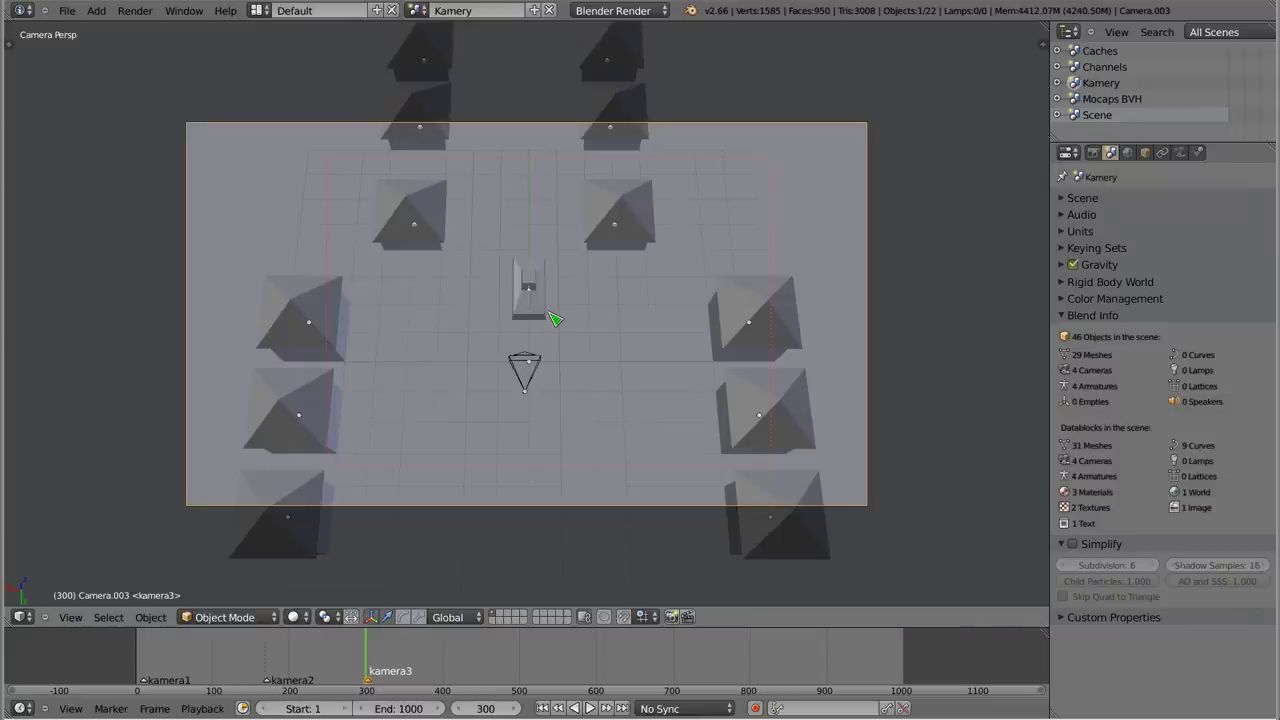
{"action": "key", "text": "ctrl+b"}
{"action": "left_click_drag", "start_coordinate": [162, 105], "coordinate": [910, 550]}
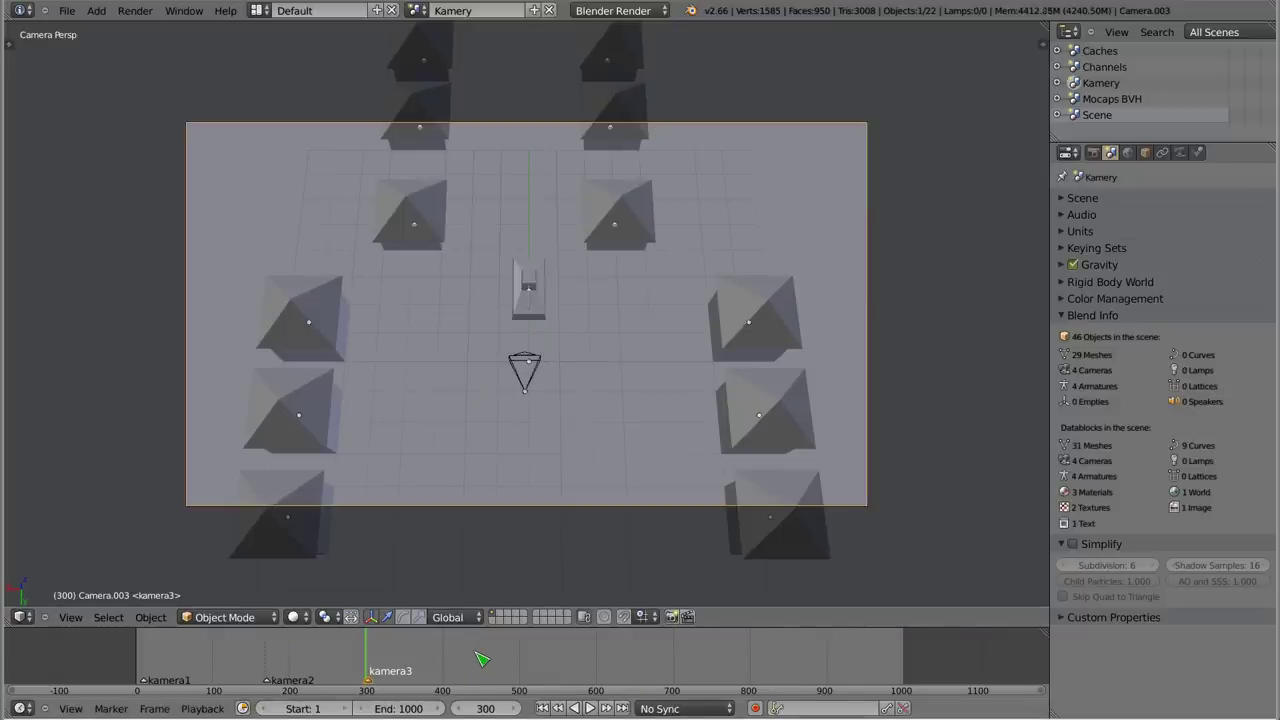
{"action": "left_click", "coordinate": [400, 662]}
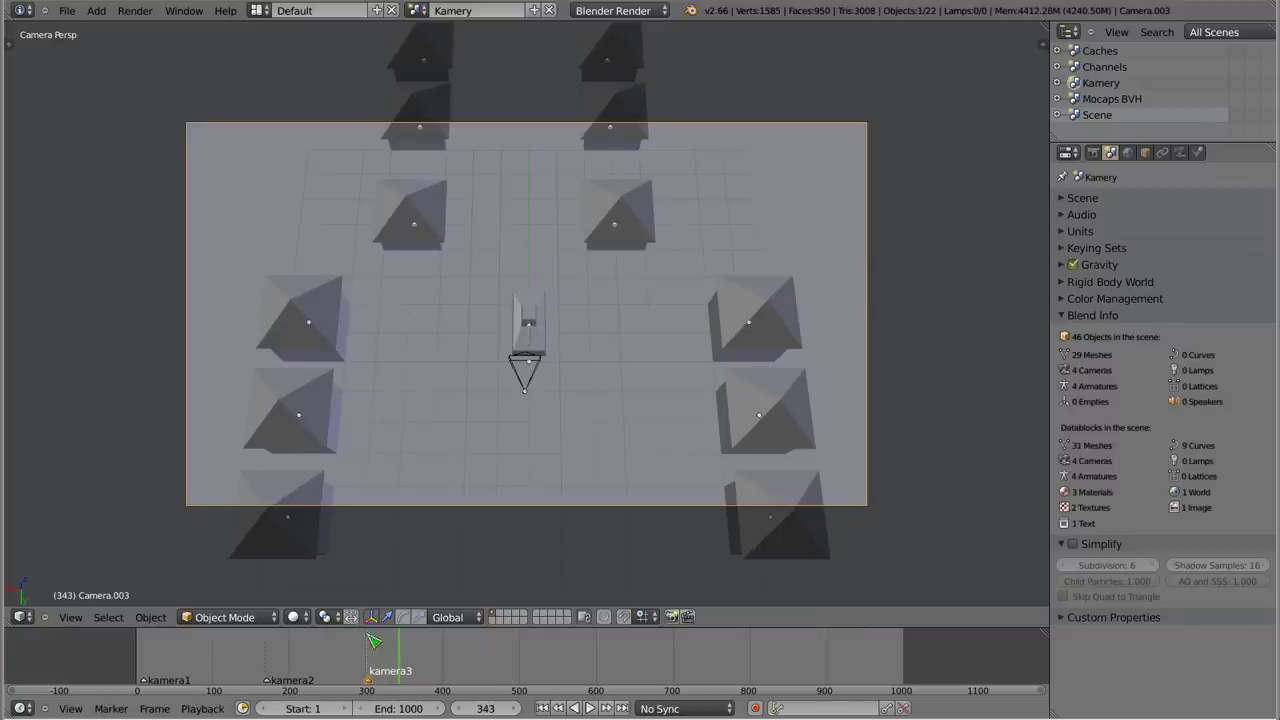
- Scrub the timeline back and forth and orbit out to see the whole village
{"action": "mouse_move", "coordinate": [153, 655]}
{"action": "left_mouse_down"}
{"action": "mouse_move", "coordinate": [410, 670]}
{"action": "mouse_move", "coordinate": [700, 664]}
{"action": "left_mouse_up"}
{"action": "middle_click_drag", "start_coordinate": [540, 360], "coordinate": [557, 246]}
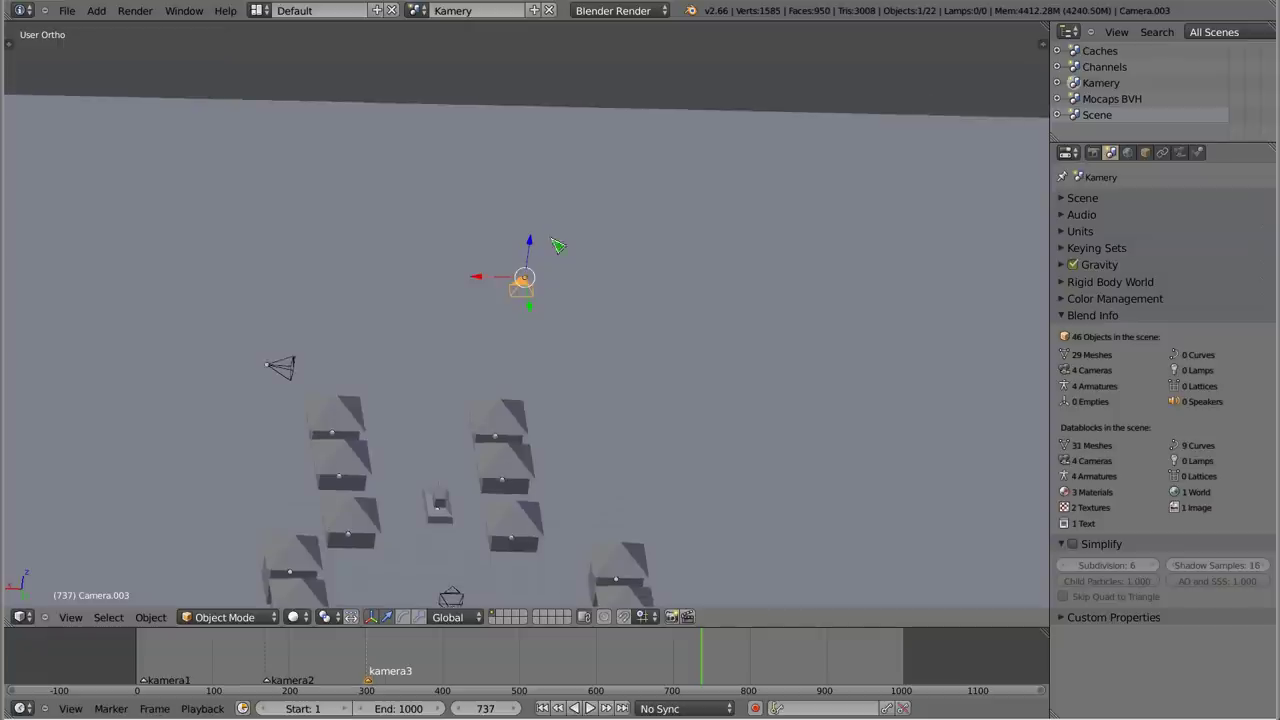
{"action": "scroll", "coordinate": [500, 332], "scroll_direction": "down", "scroll_amount": 4}
{"action": "mouse_move", "coordinate": [500, 332]}
{"action": "middle_mouse_down"}
{"action": "mouse_move", "coordinate": [520, 410]}
{"action": "mouse_move", "coordinate": [500, 472]}
{"action": "mouse_move", "coordinate": [541, 537]}
{"action": "mouse_move", "coordinate": [563, 539]}
{"action": "middle_mouse_up"}
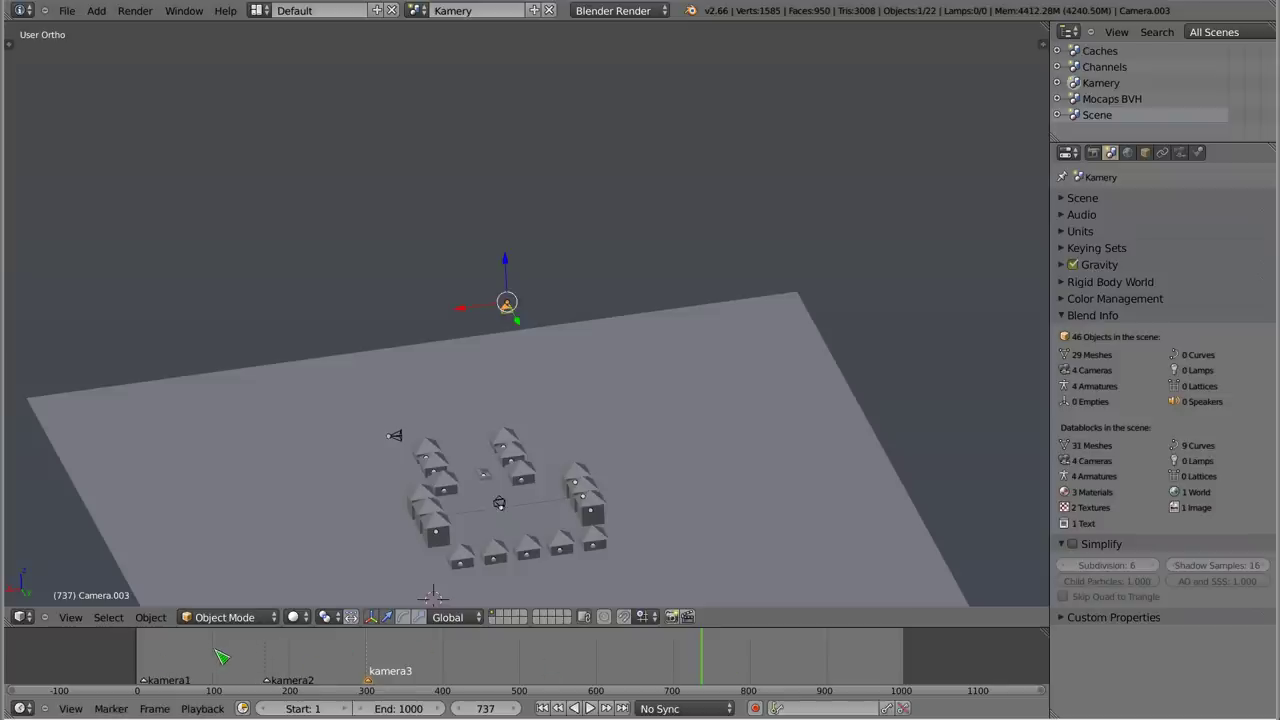
{"action": "scroll", "coordinate": [221, 657], "scroll_direction": "up", "scroll_amount": 1}
{"action": "scroll", "coordinate": [190, 656], "scroll_direction": "up", "scroll_amount": 1}
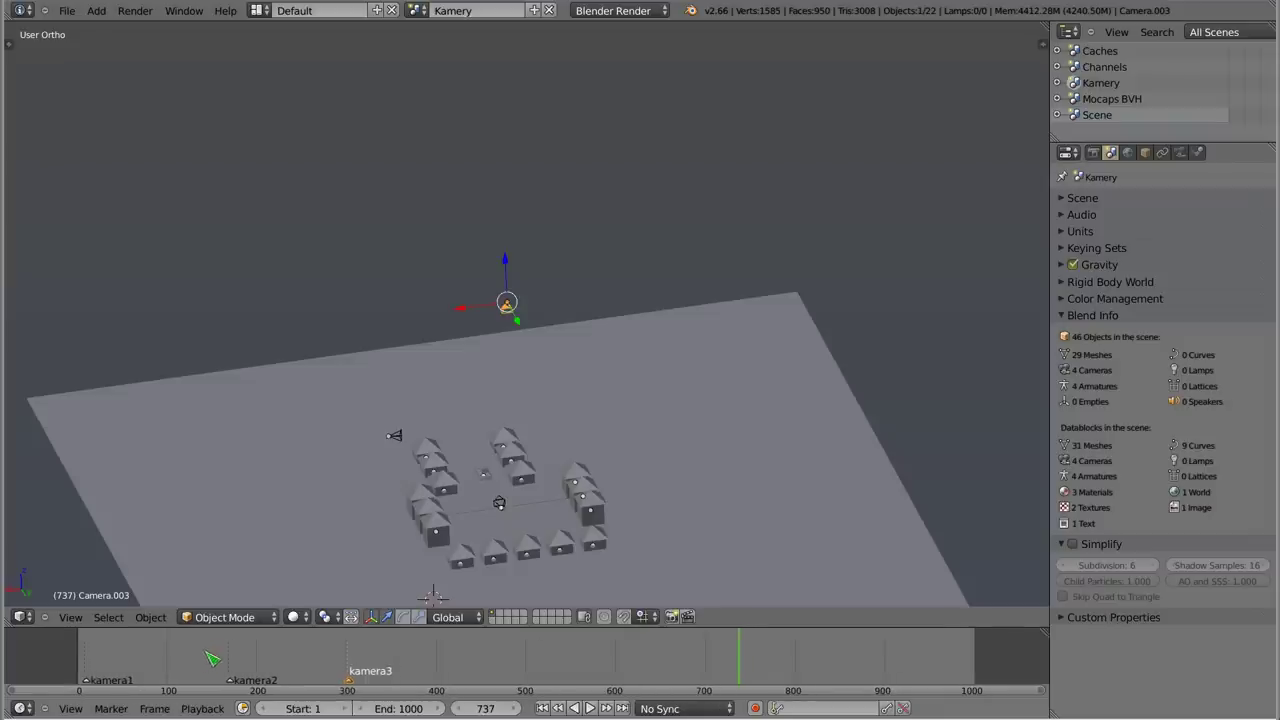
{"action": "mouse_move", "coordinate": [143, 662]}
{"action": "left_mouse_down"}
{"action": "mouse_move", "coordinate": [444, 680]}
{"action": "mouse_move", "coordinate": [440, 658]}
{"action": "left_mouse_up"}
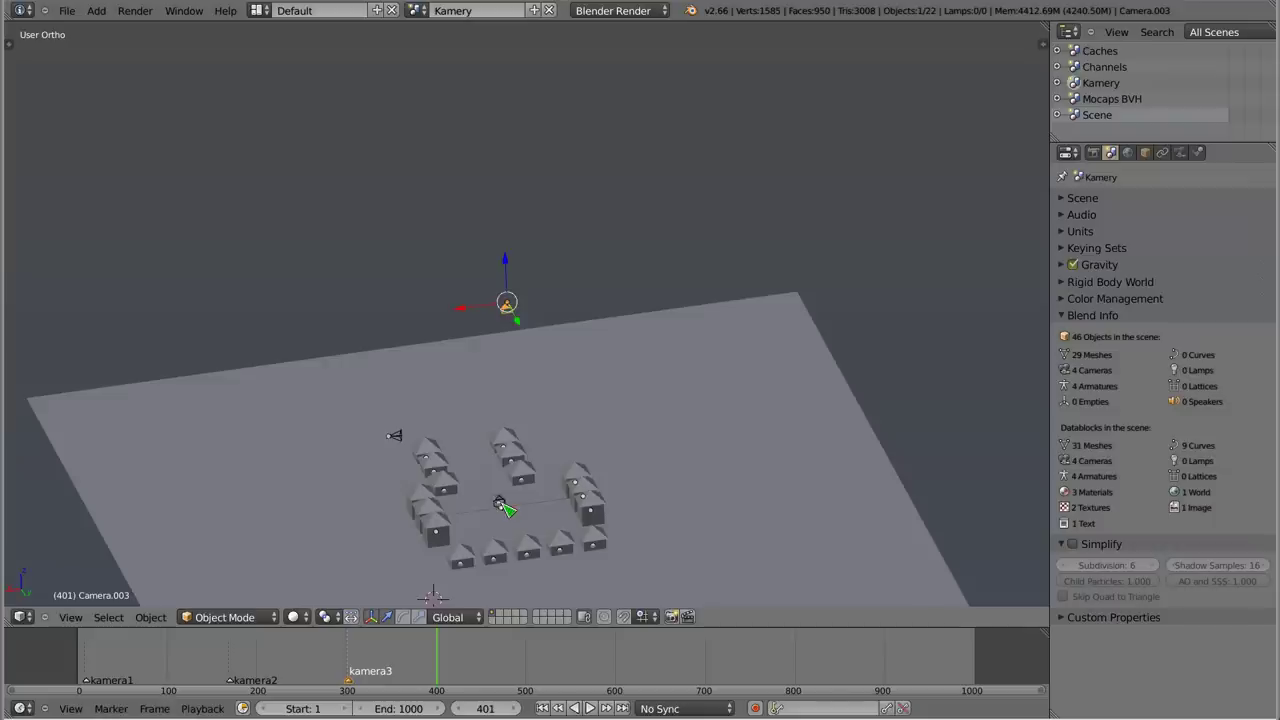
- Set the current frame to 305 and open the scene list
{"action": "left_click", "coordinate": [347, 656]}
{"action": "left_click_drag", "start_coordinate": [351, 652], "coordinate": [337, 652]}
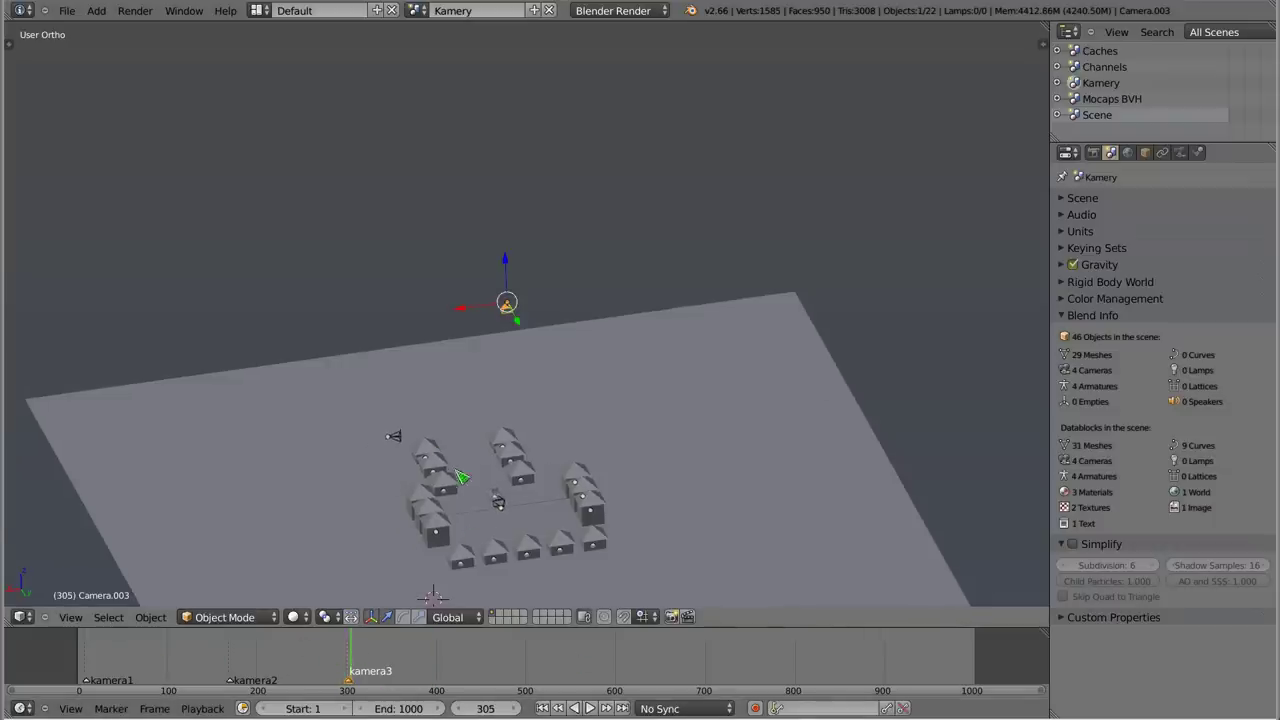
{"action": "middle_click_drag", "start_coordinate": [457, 477], "coordinate": [476, 477]}
{"action": "left_click", "coordinate": [416, 10]}
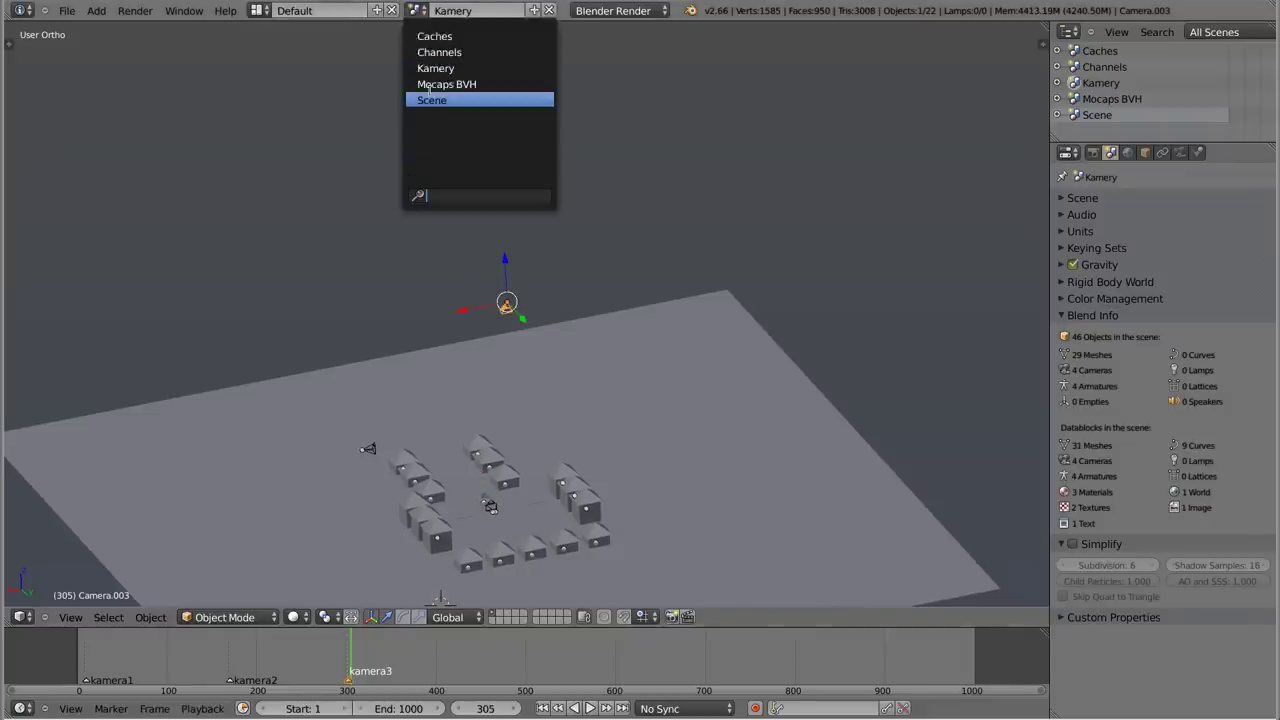
- Switch to the scene named Scene and frame its topic text in front view
{"action": "left_click", "coordinate": [430, 97]}
{"action": "scroll", "coordinate": [493, 515], "scroll_direction": "up", "scroll_amount": 5}
{"action": "mouse_move", "coordinate": [520, 520]}
{"action": "middle_mouse_down", "text": "shift"}
{"action": "mouse_move", "coordinate": [423, 377]}
{"action": "mouse_move", "coordinate": [597, 351]}
{"action": "middle_mouse_up", "text": "shift"}
{"action": "key", "text": "KP_1"}
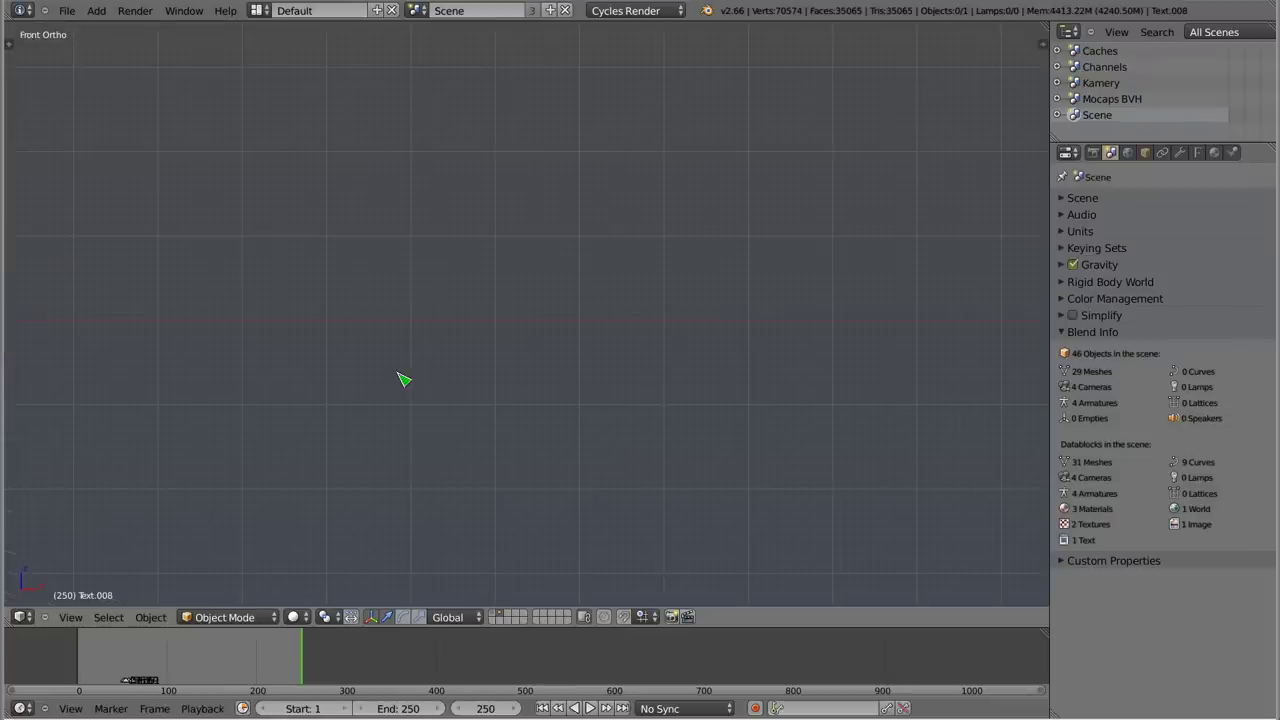
{"action": "scroll", "coordinate": [451, 309], "scroll_direction": "down", "scroll_amount": 3}
{"action": "scroll", "coordinate": [600, 320], "scroll_direction": "down", "scroll_amount": 2}
{"action": "key", "text": "KP_Decimal"}
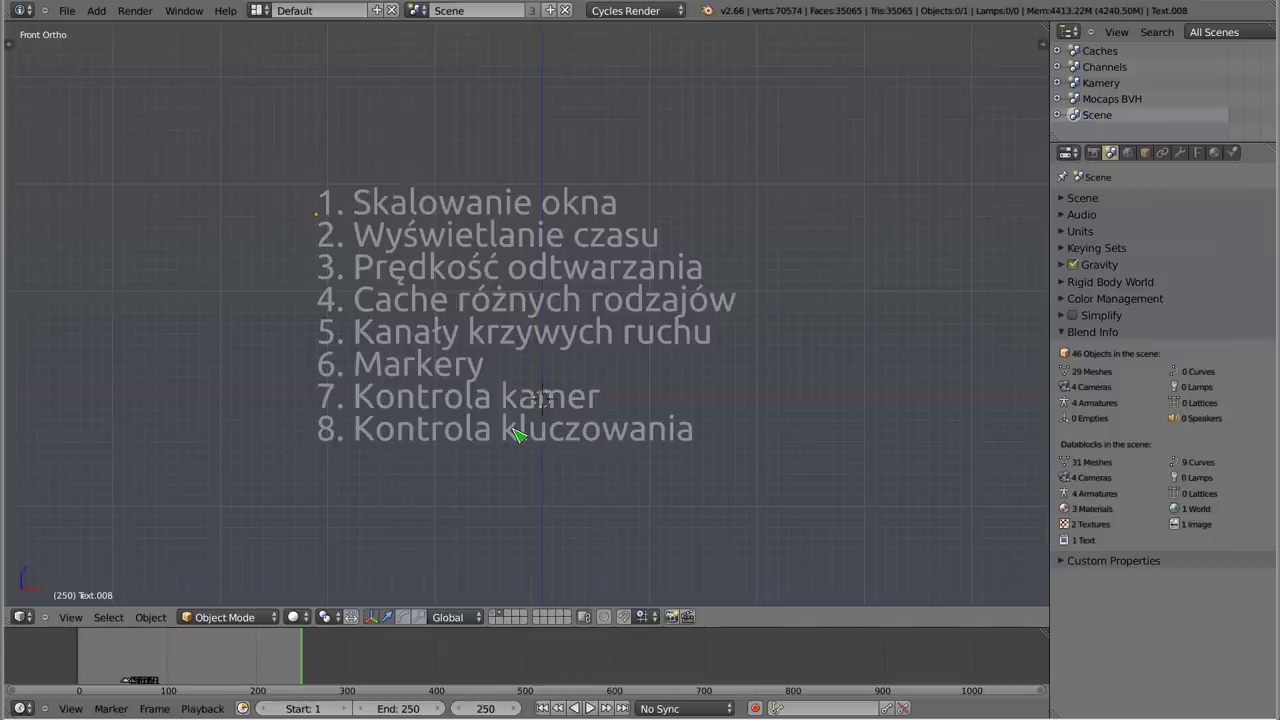
- Zoom and pan the timeline to bring its markers into view
{"action": "scroll", "coordinate": [69, 663], "scroll_direction": "up", "scroll_amount": 2}
{"action": "scroll", "coordinate": [94, 671], "scroll_direction": "up", "scroll_amount": 2}
{"action": "scroll", "coordinate": [102, 673], "scroll_direction": "up", "scroll_amount": 2}
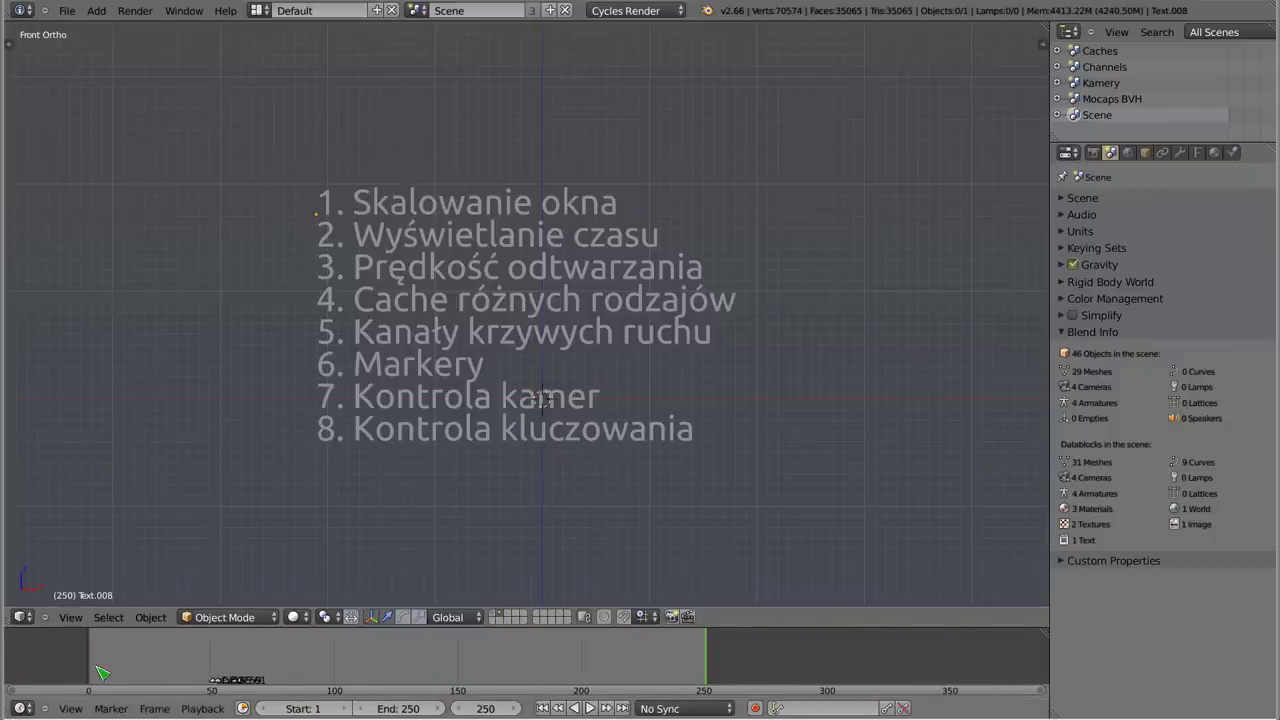
{"action": "middle_click_drag", "start_coordinate": [92, 659], "coordinate": [196, 657]}
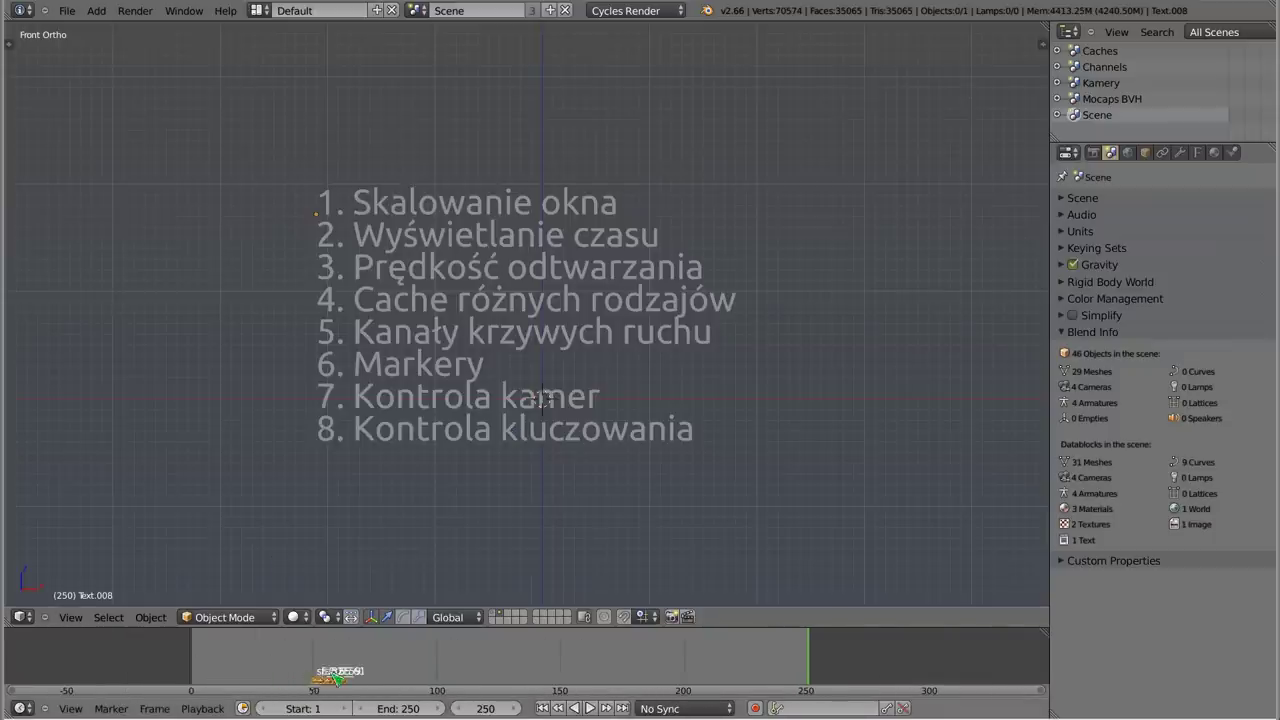
{"action": "scroll", "coordinate": [340, 665], "scroll_direction": "up", "scroll_amount": 2}
{"action": "scroll", "coordinate": [343, 662], "scroll_direction": "up", "scroll_amount": 2}
{"action": "scroll", "coordinate": [343, 663], "scroll_direction": "up", "scroll_amount": 1}
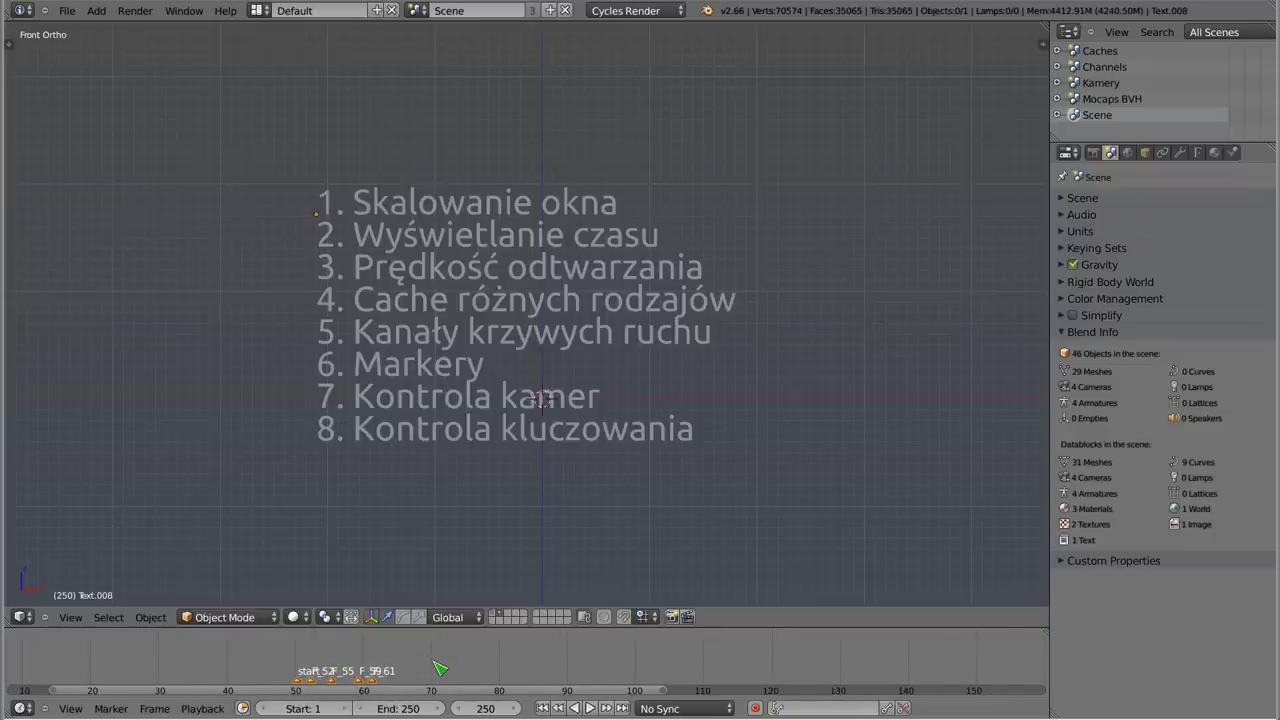
- Delete all timeline markers and the topic list text object
{"action": "key", "text": "x"}
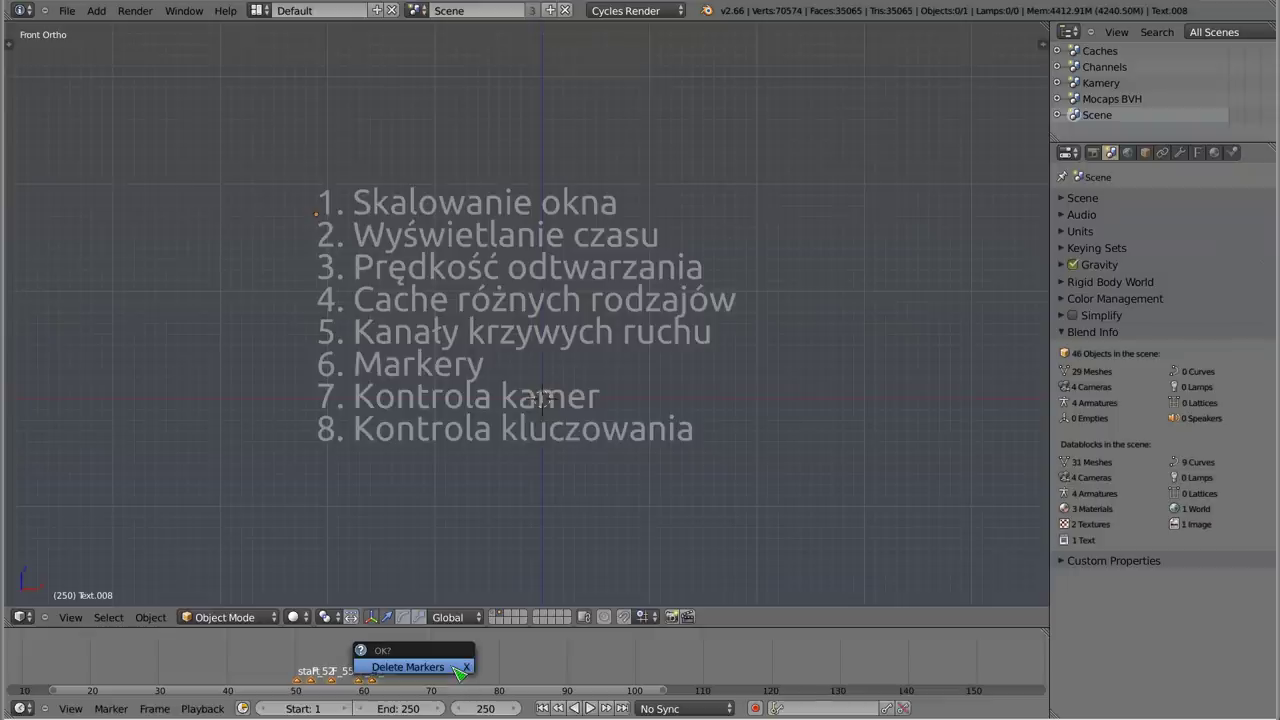
{"action": "left_click", "coordinate": [451, 676]}
{"action": "key", "text": "Home"}
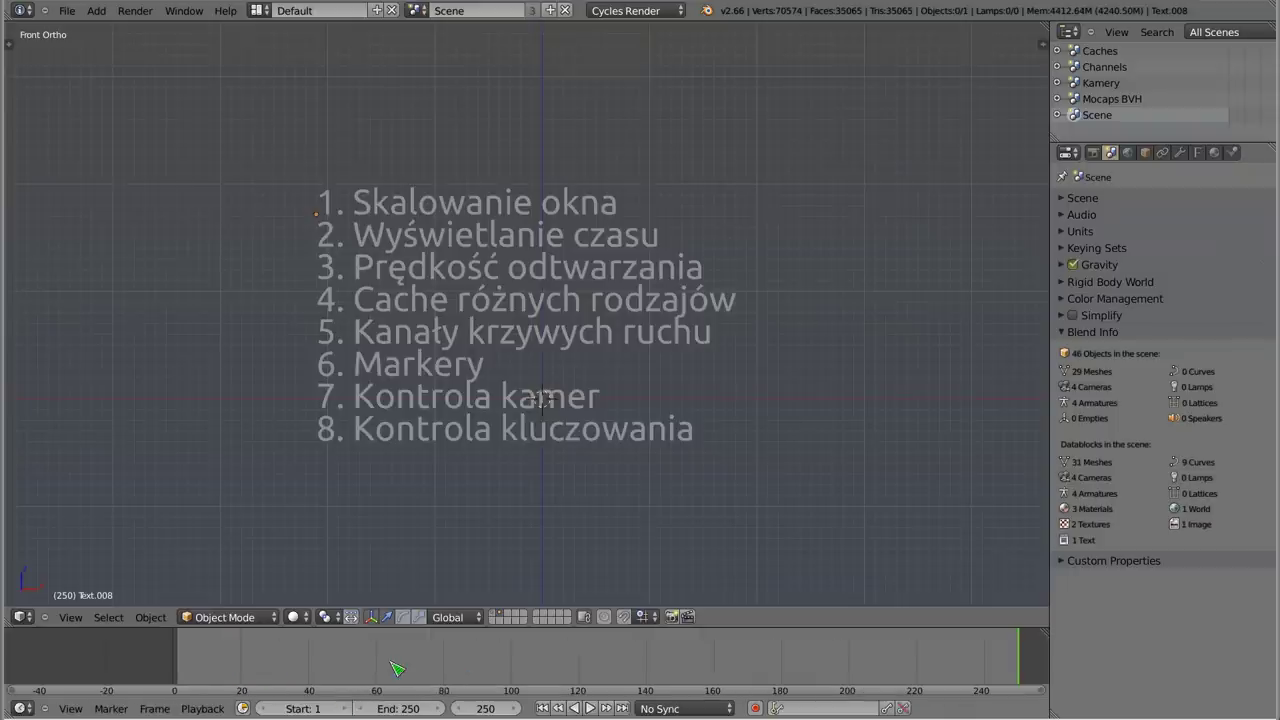
{"action": "middle_click_drag", "start_coordinate": [401, 668], "coordinate": [363, 672]}
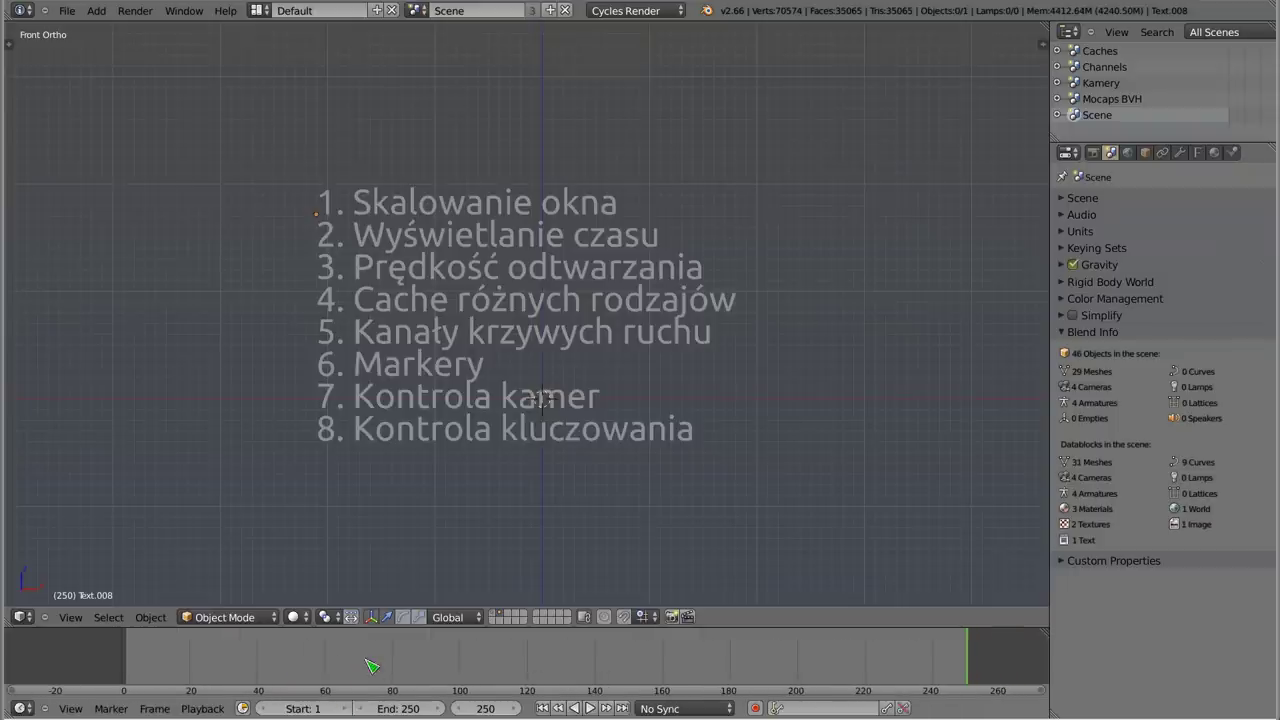
{"action": "right_click", "coordinate": [384, 270]}
{"action": "key", "text": "x"}
{"action": "left_click", "coordinate": [380, 262]}
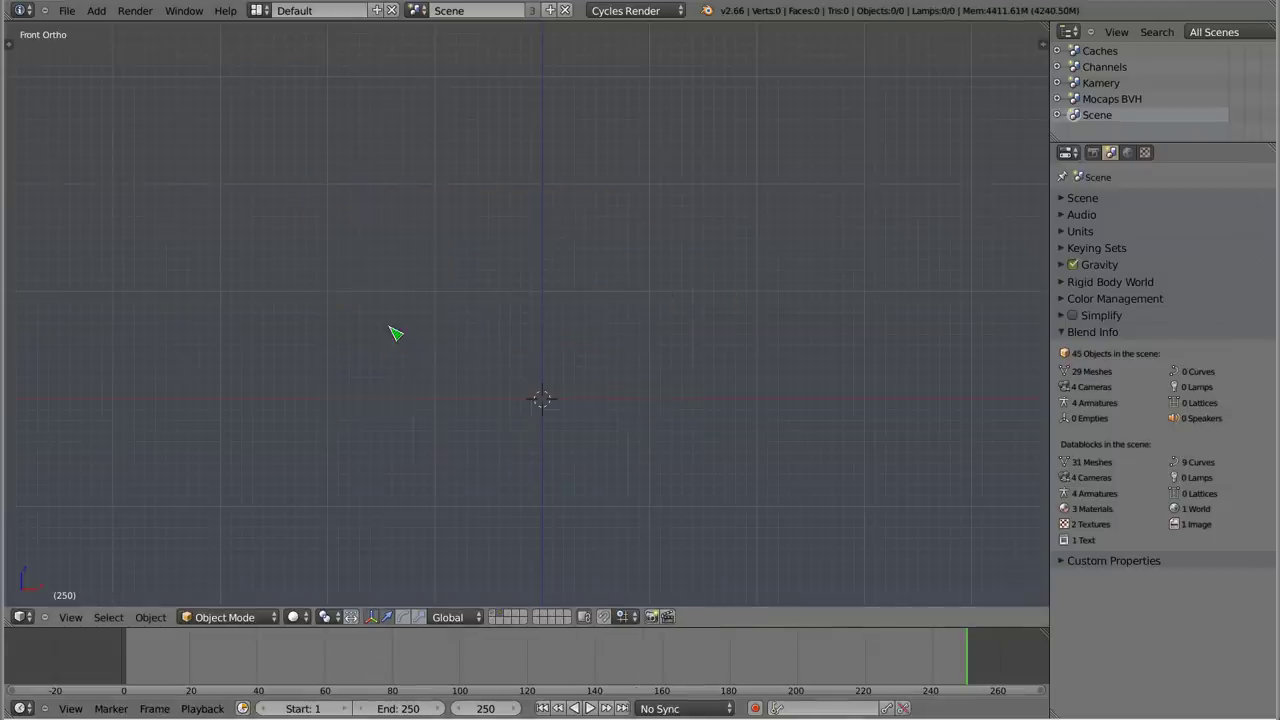
- Add a cube mesh at the origin and set the current frame to 20
{"action": "key", "text": "shift+a"}
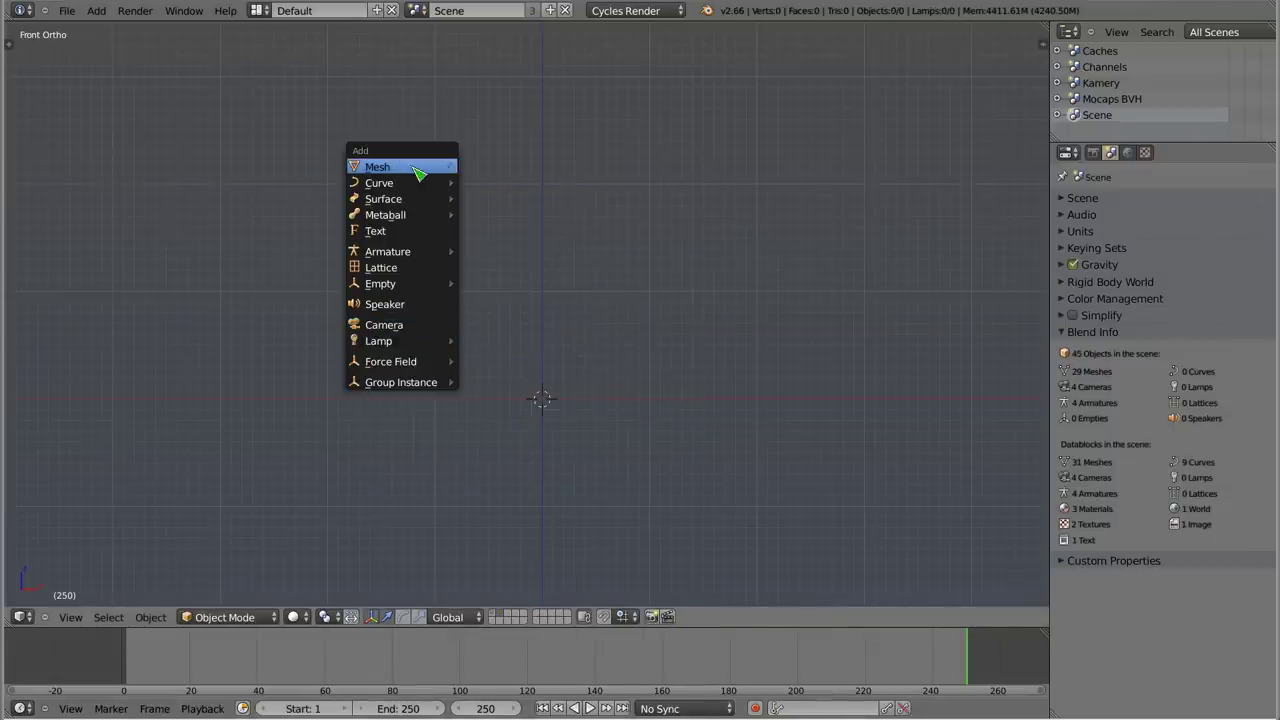
{"action": "left_click", "coordinate": [507, 185]}
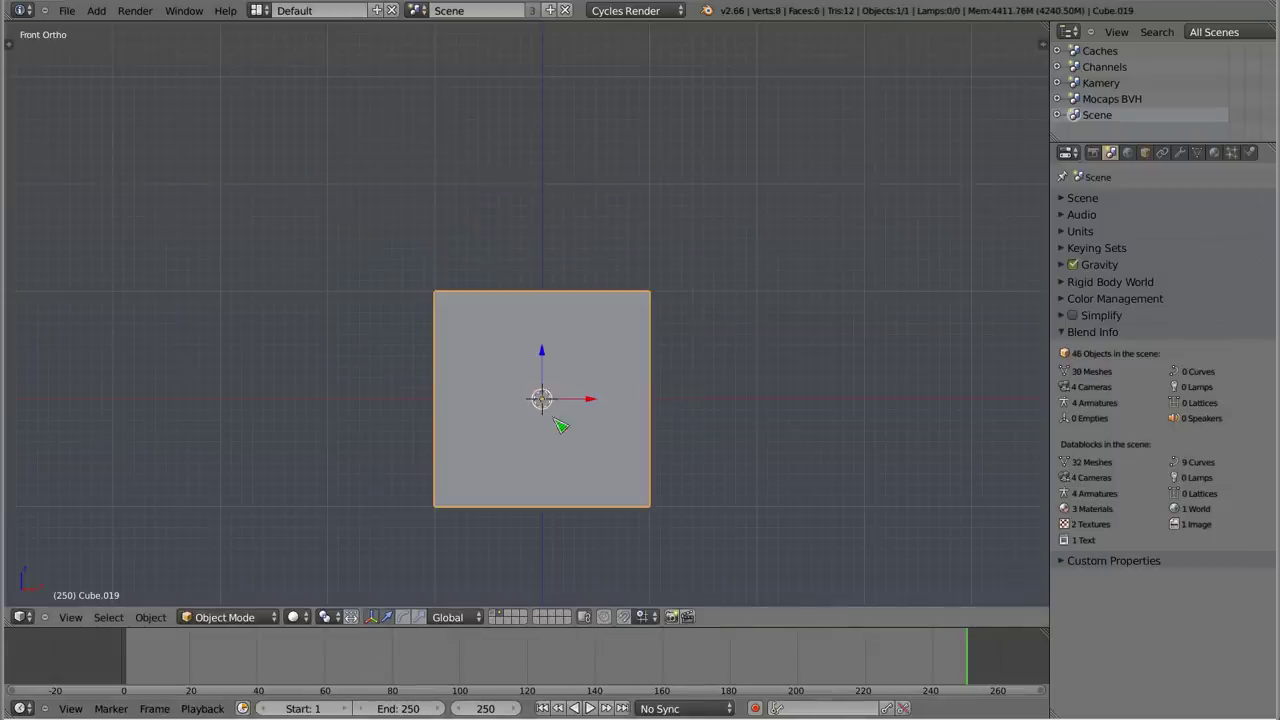
{"action": "scroll", "coordinate": [553, 419], "scroll_direction": "down", "scroll_amount": 1}
{"action": "left_click_drag", "start_coordinate": [140, 665], "coordinate": [191, 663]}
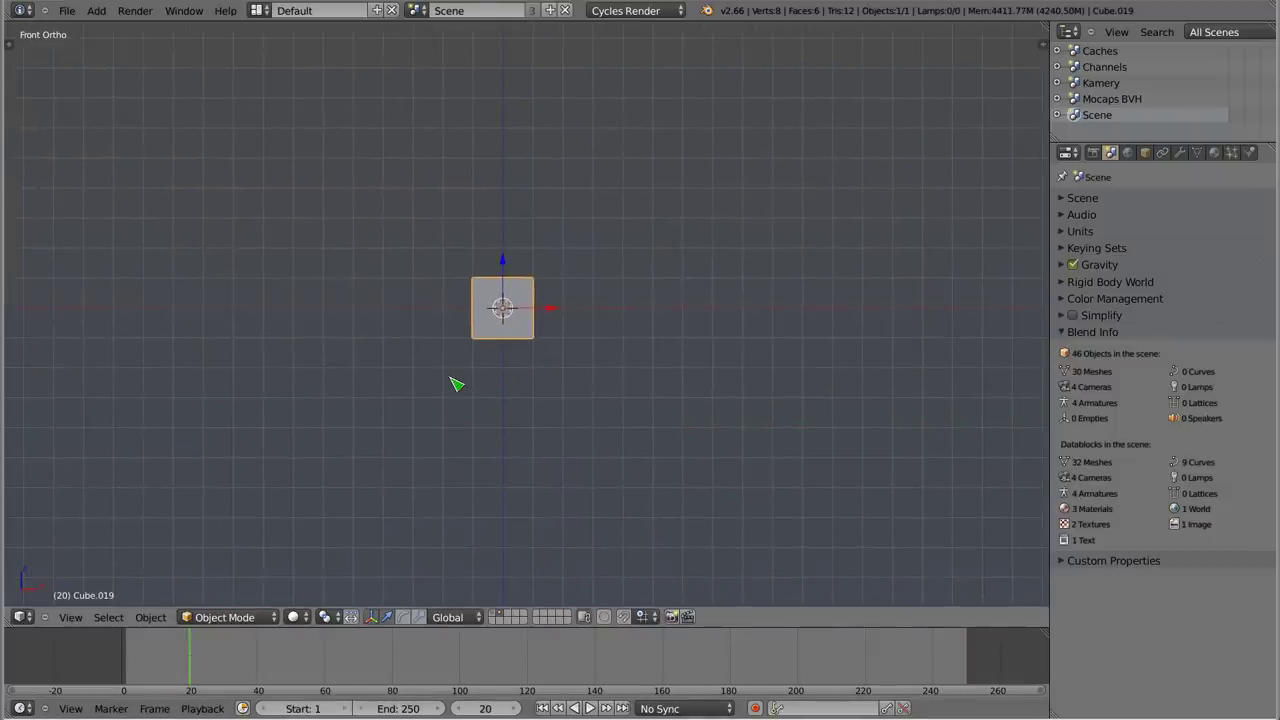
{"action": "key", "text": "i"}
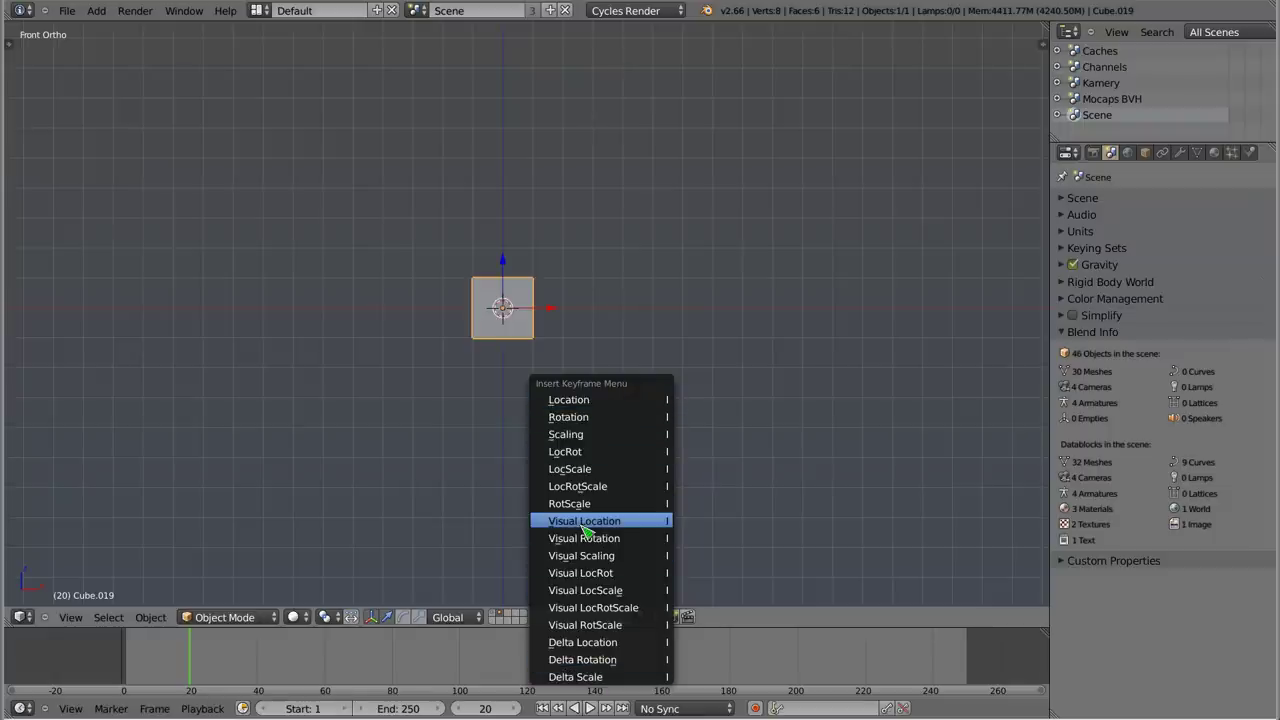
- Switch to the Animation layout, key the cube's Location at frame 20, and expand its X/Y/Z channels
{"action": "left_click", "coordinate": [258, 11]}
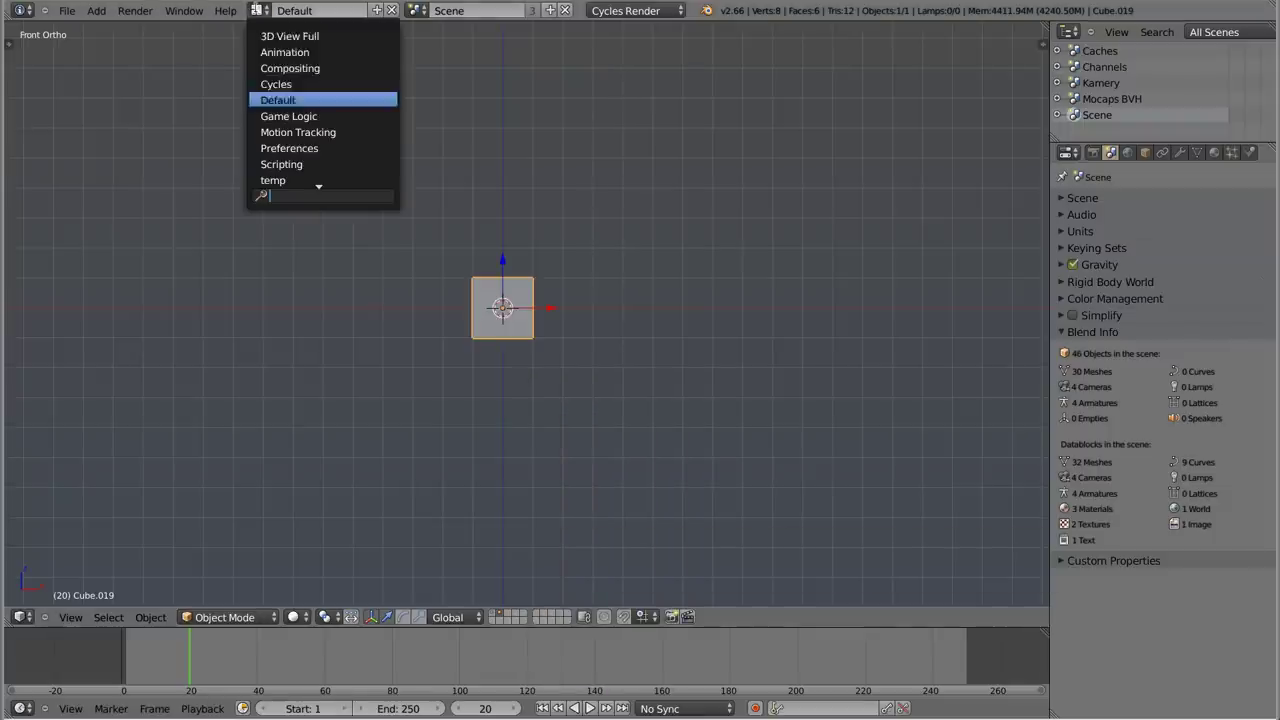
{"action": "left_click", "coordinate": [285, 49]}
{"action": "middle_click_drag", "start_coordinate": [606, 373], "coordinate": [679, 373], "text": "shift"}
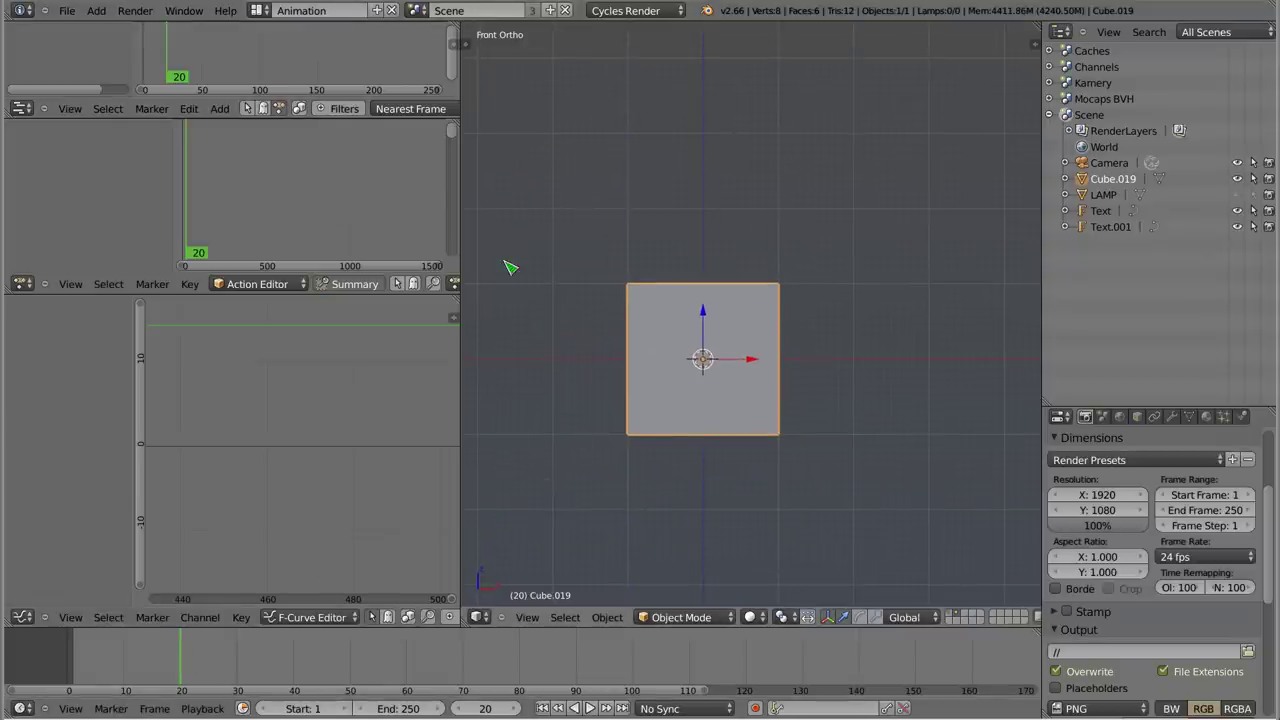
{"action": "key", "text": "i"}
{"action": "left_click", "coordinate": [543, 222]}
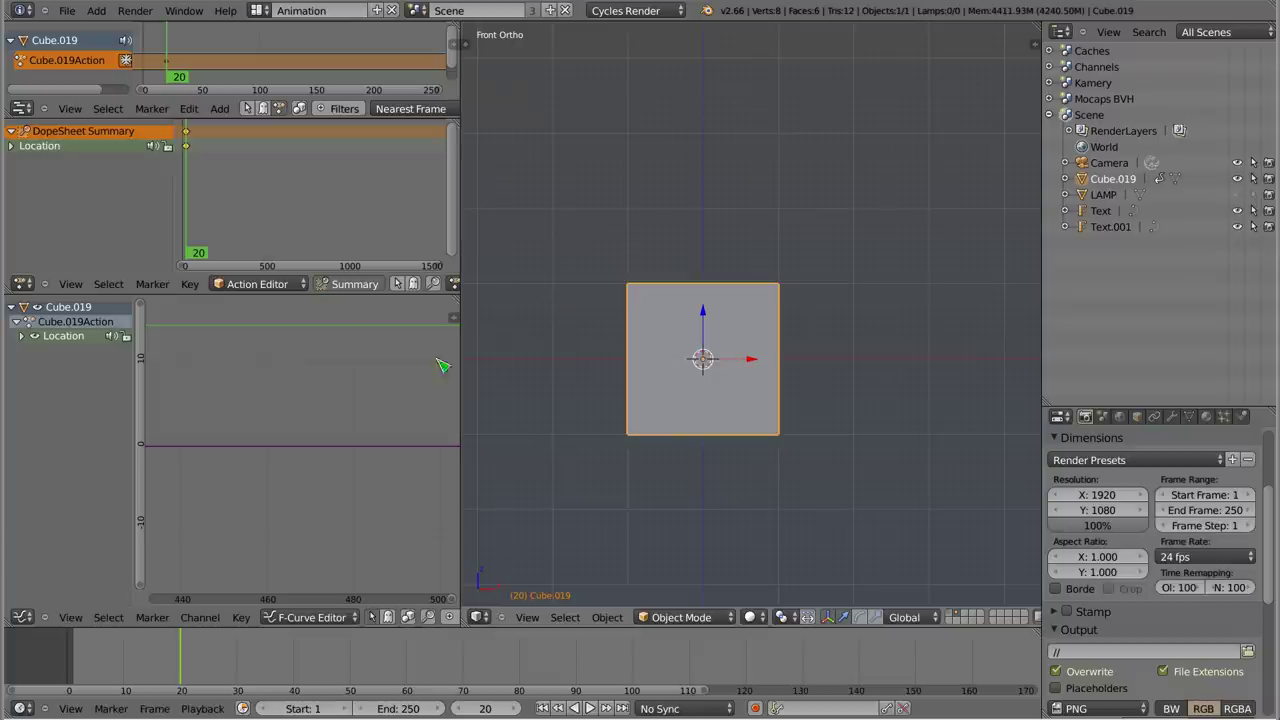
{"action": "left_click", "coordinate": [21, 336]}
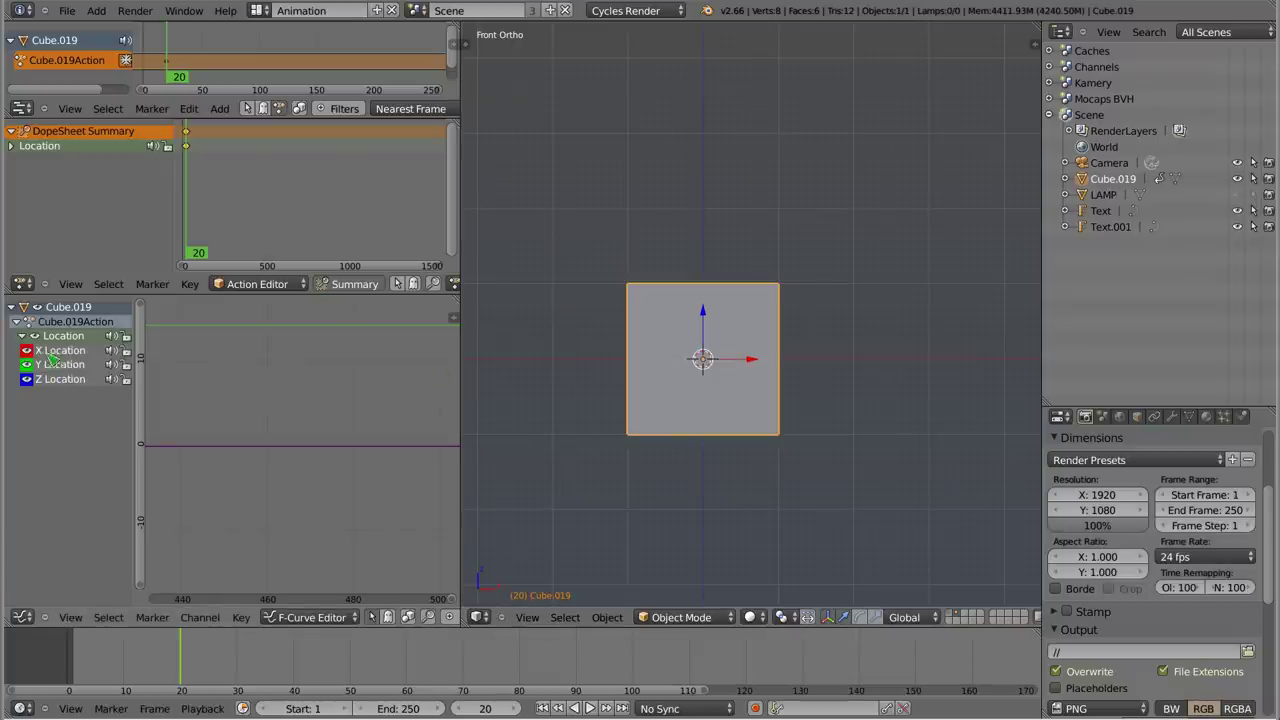
{"action": "key", "text": "n"}
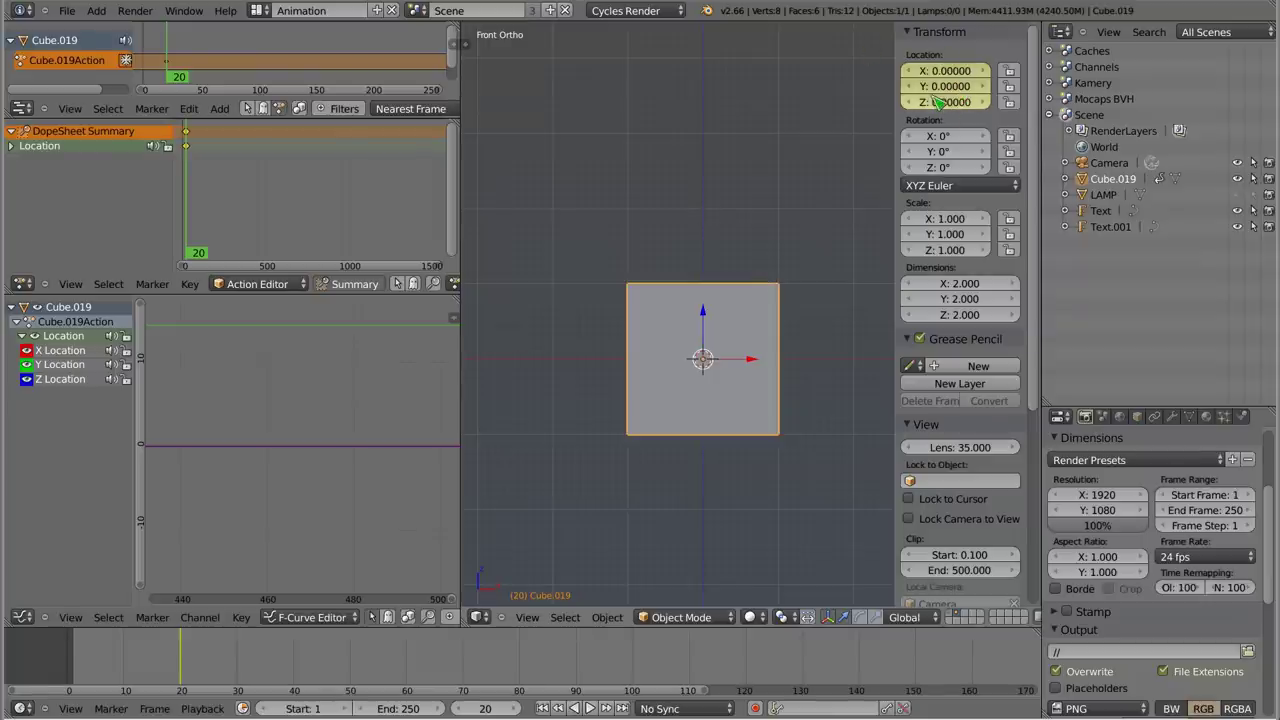
- Insert a LocScale keyframe on the cube at frame 20
{"action": "scroll", "coordinate": [776, 279], "scroll_direction": "down", "scroll_amount": 1}
{"action": "middle_click_drag", "start_coordinate": [700, 320], "coordinate": [665, 275], "text": "shift"}
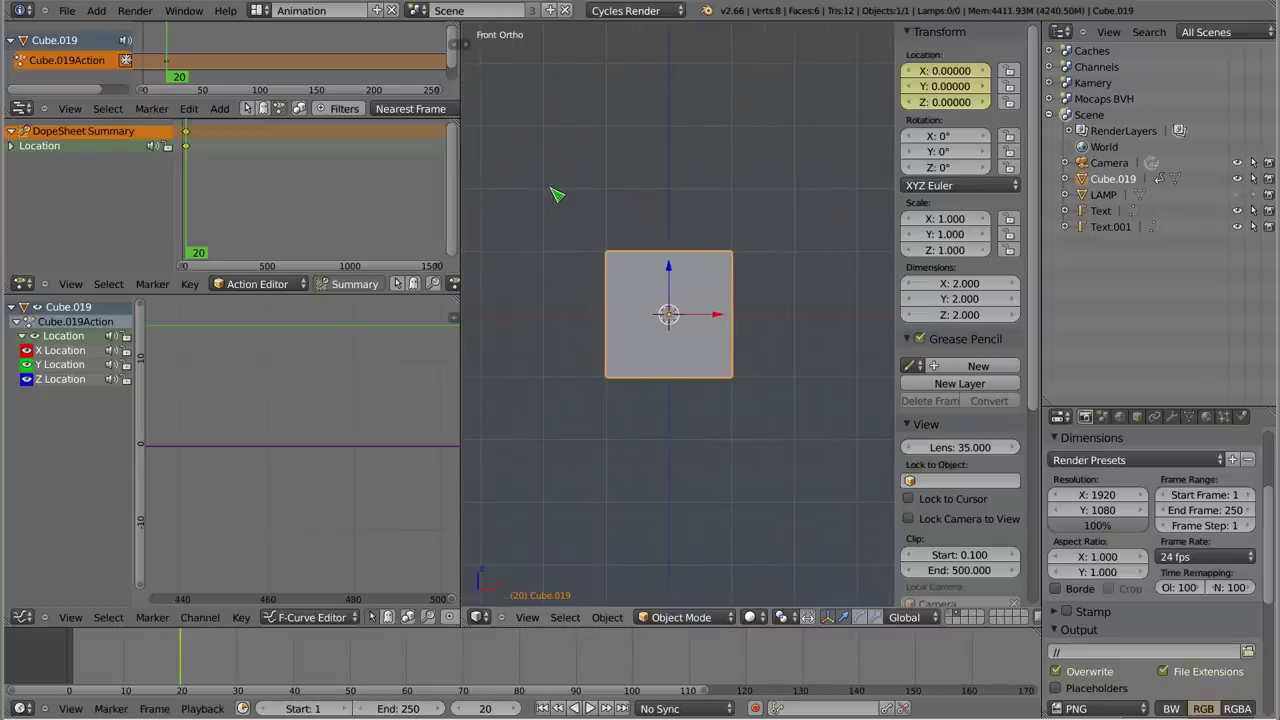
{"action": "key", "text": "i"}
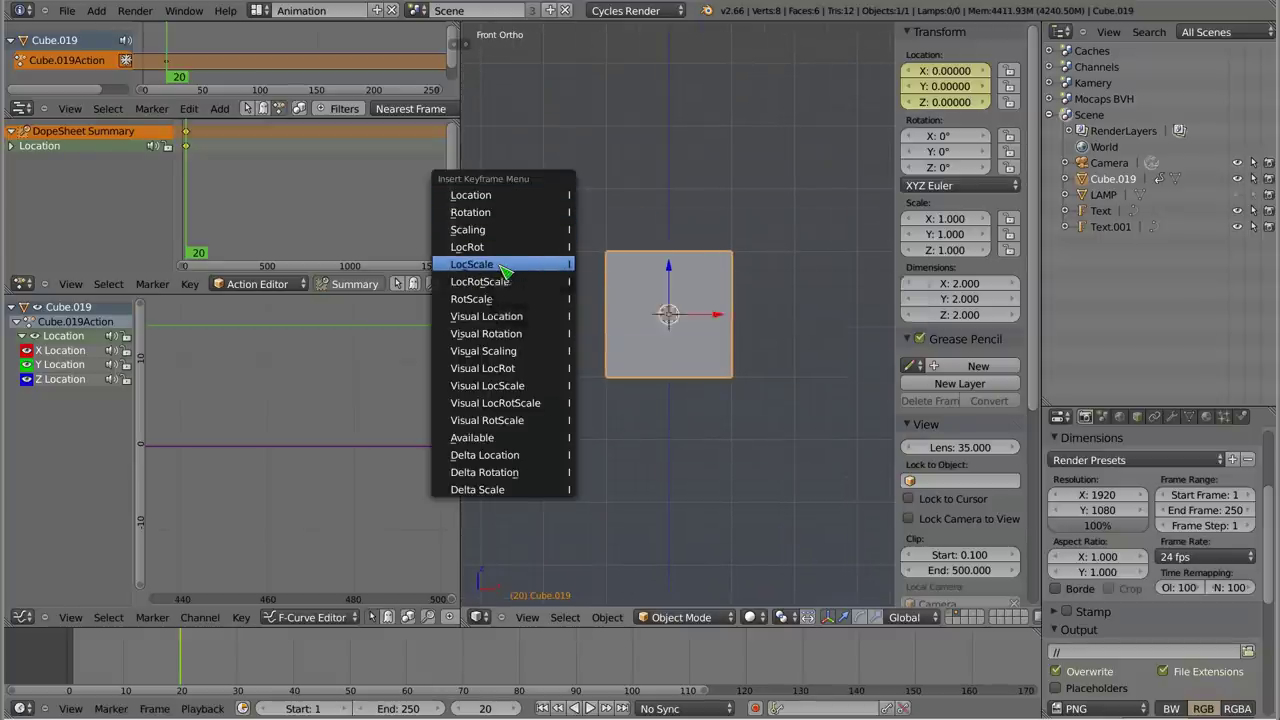
{"action": "left_click", "coordinate": [495, 266]}
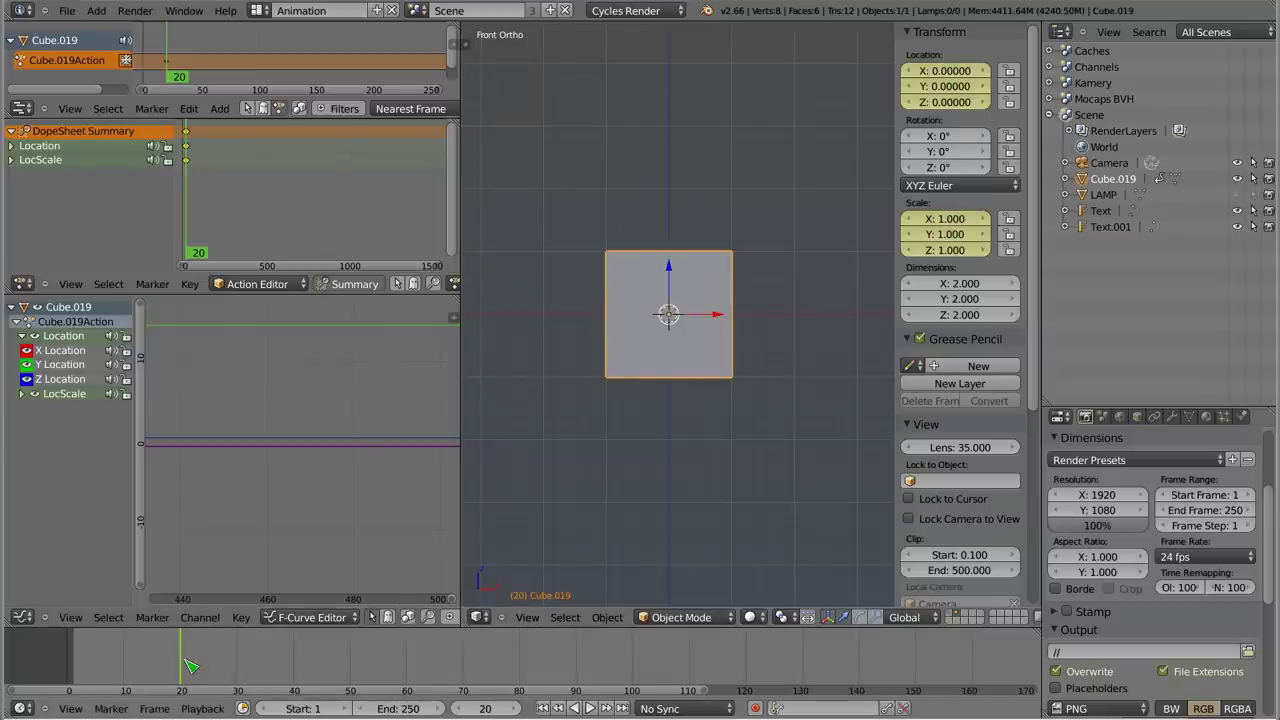
- At frame 40, scale the cube to 0.472, raise it to Z 2.5, and key LocScale
{"action": "left_click", "coordinate": [294, 660]}
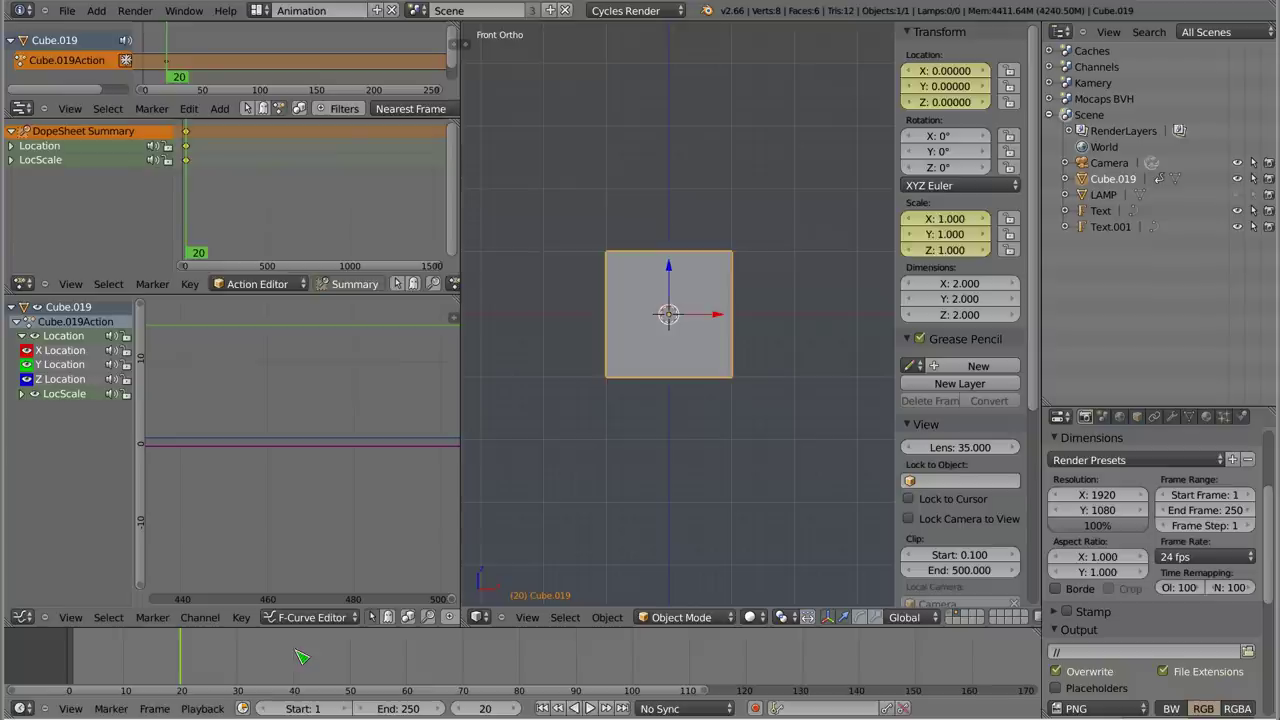
{"action": "key", "text": "s"}
{"action": "left_click", "coordinate": [720, 360]}
{"action": "key", "text": "r"}
{"action": "key", "text": "Escape"}
{"action": "key", "text": "g"}
{"action": "key", "text": "z"}
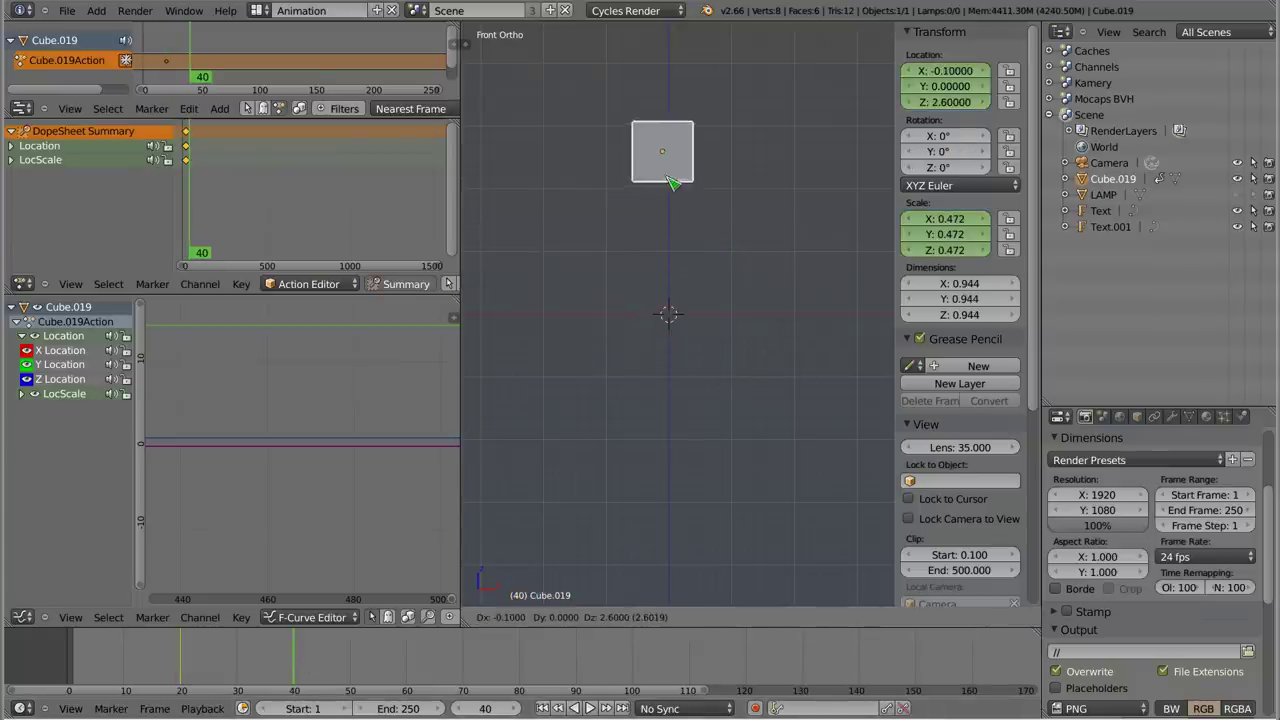
{"action": "left_click", "coordinate": [676, 190]}
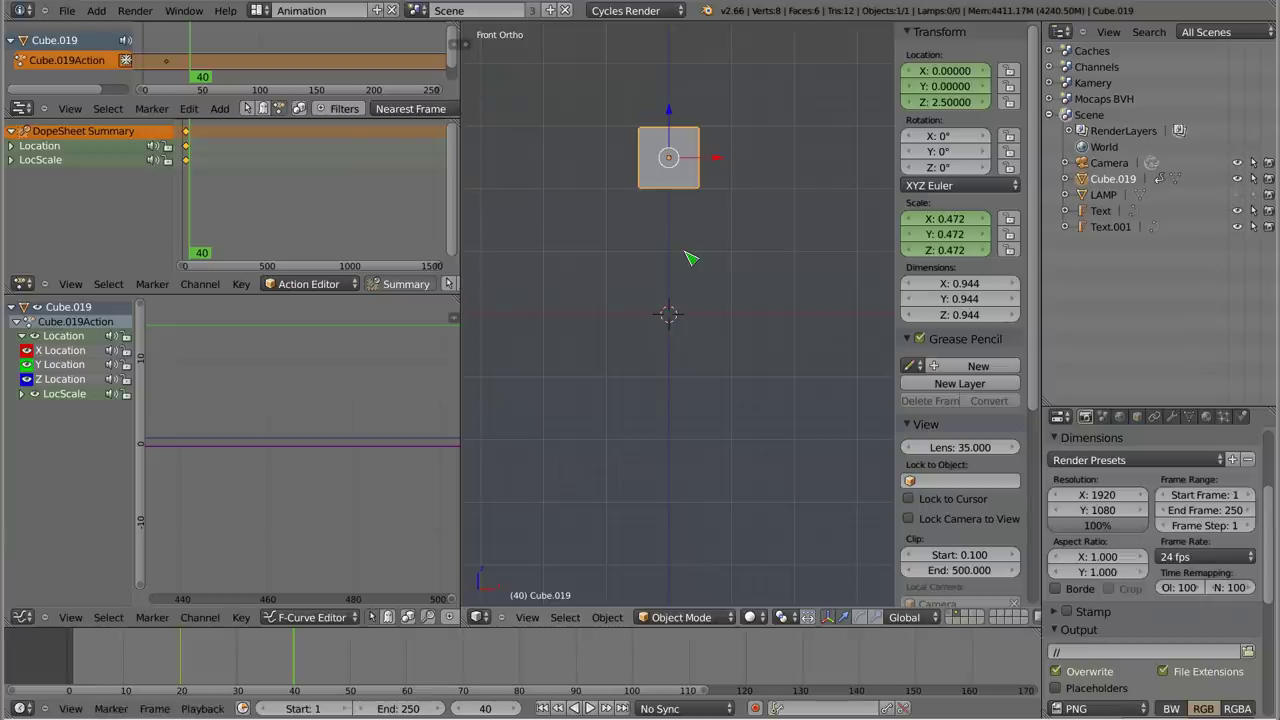
{"action": "key", "text": "i"}
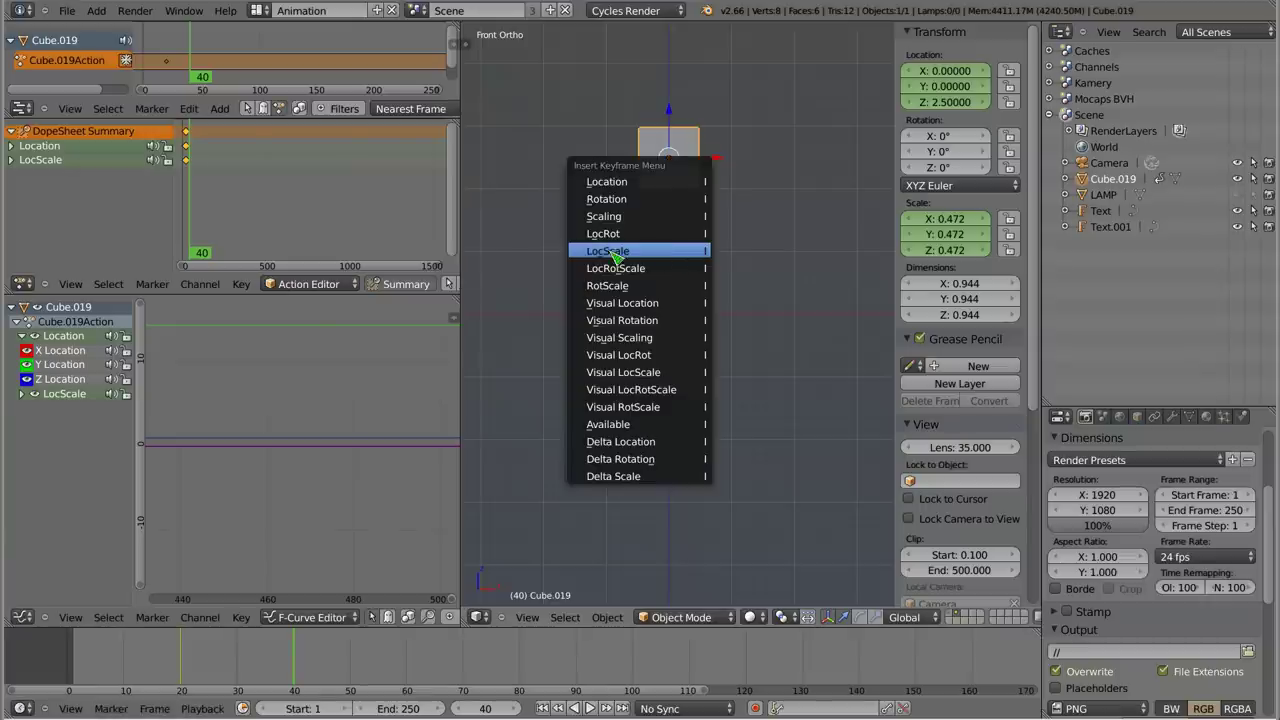
{"action": "left_click", "coordinate": [645, 255]}
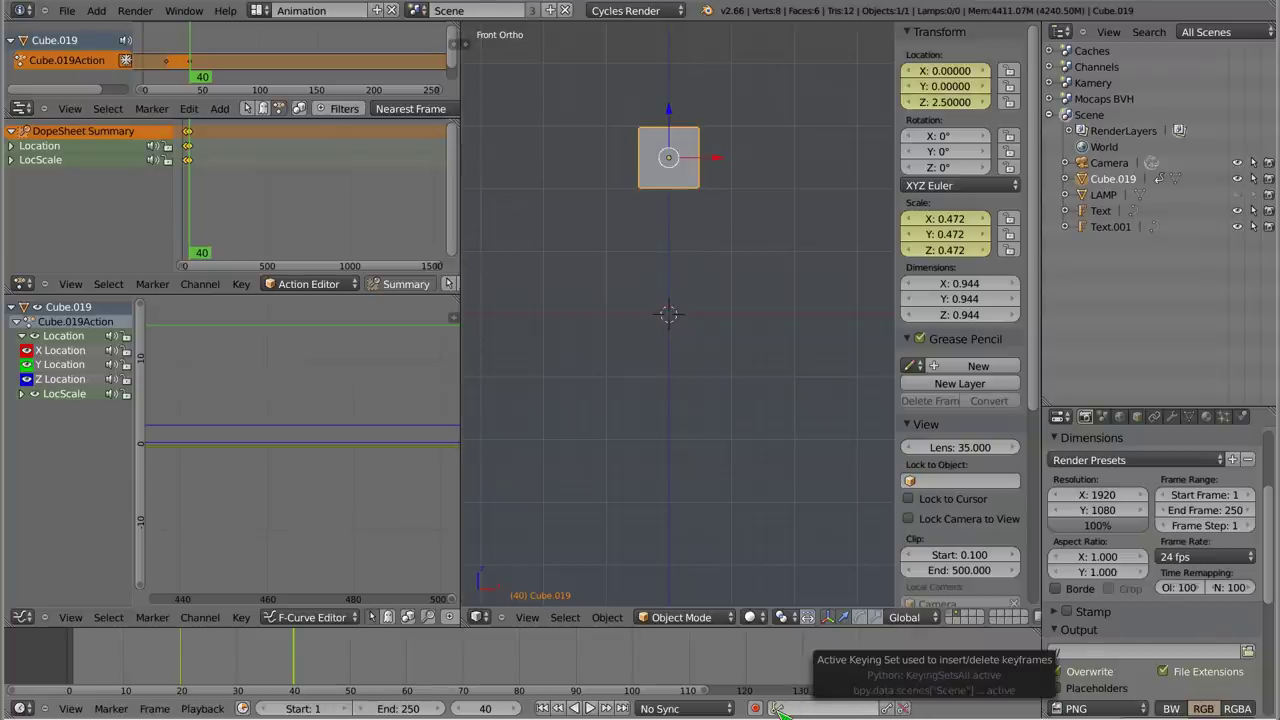
- Browse the timeline's keying-set list and the keyframe types without changing anything
{"action": "left_click", "coordinate": [781, 709]}
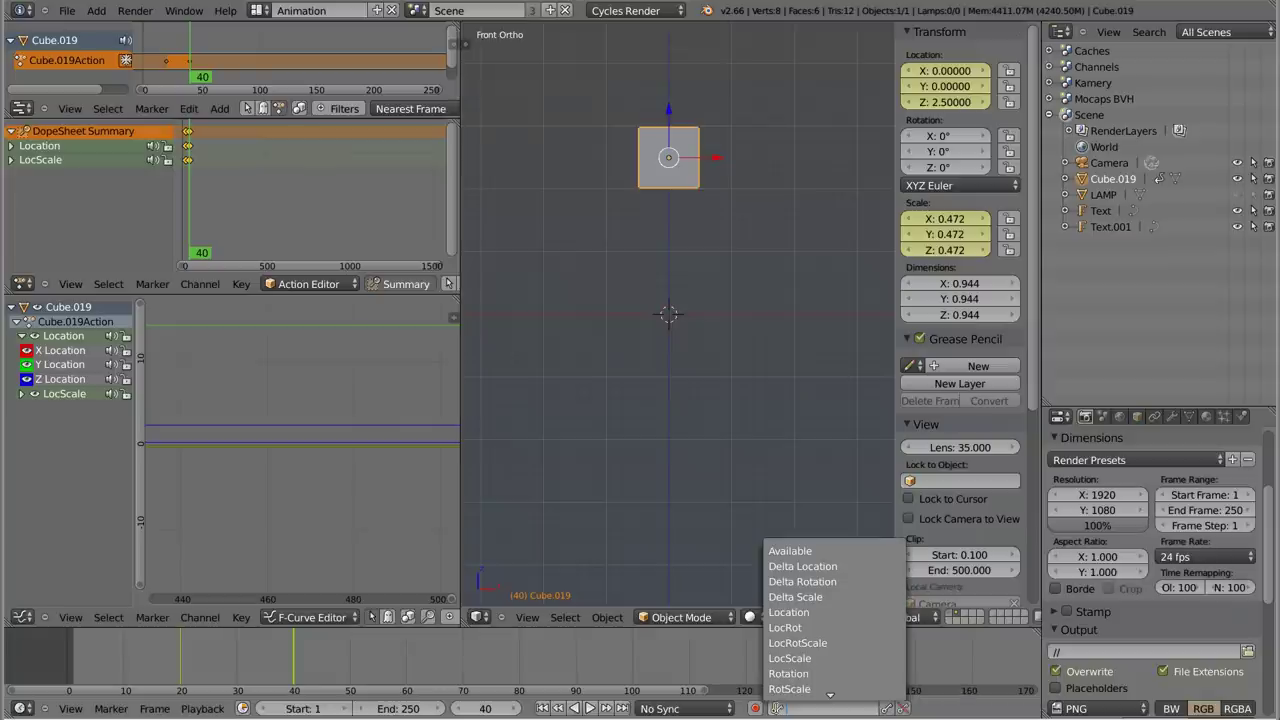
{"action": "scroll", "coordinate": [823, 636], "scroll_direction": "down", "scroll_amount": 4}
{"action": "scroll", "coordinate": [823, 636], "scroll_direction": "down", "scroll_amount": 6}
{"action": "scroll", "coordinate": [823, 636], "scroll_direction": "down", "scroll_amount": 2}
{"action": "scroll", "coordinate": [821, 636], "scroll_direction": "up", "scroll_amount": 3}
{"action": "scroll", "coordinate": [821, 636], "scroll_direction": "up", "scroll_amount": 6}
{"action": "left_click", "coordinate": [814, 398]}
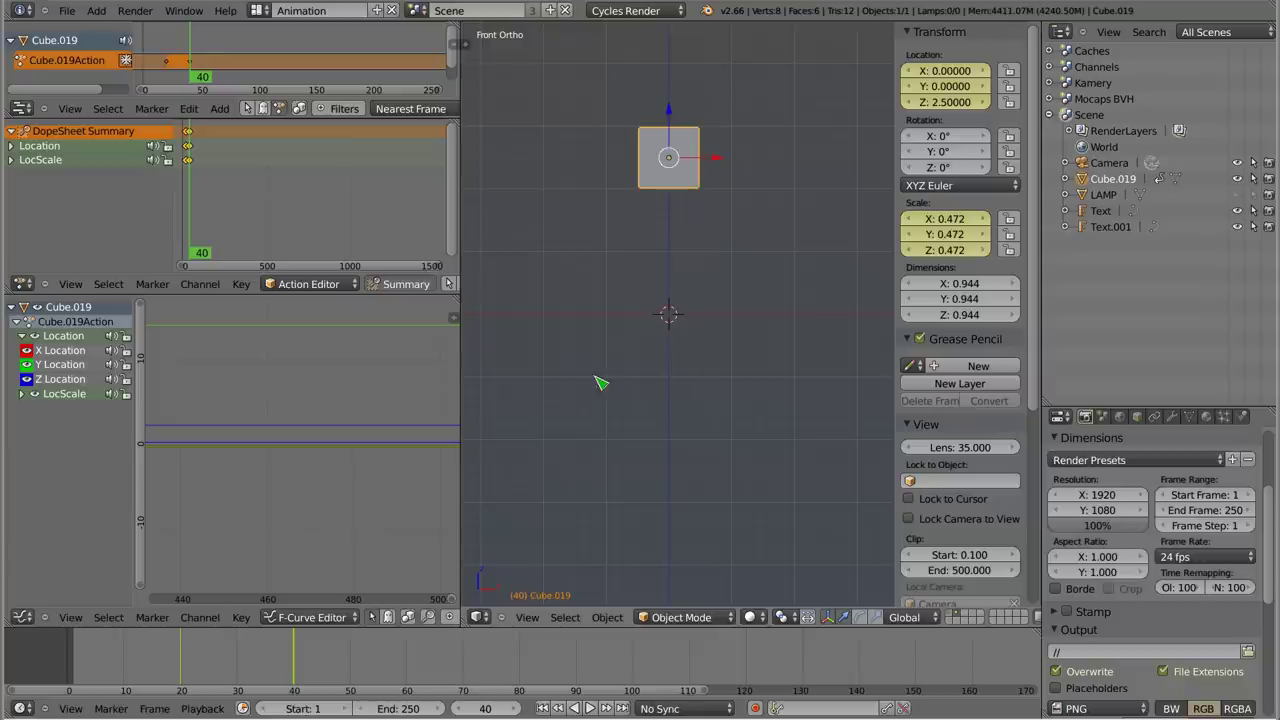
{"action": "key", "text": "i"}
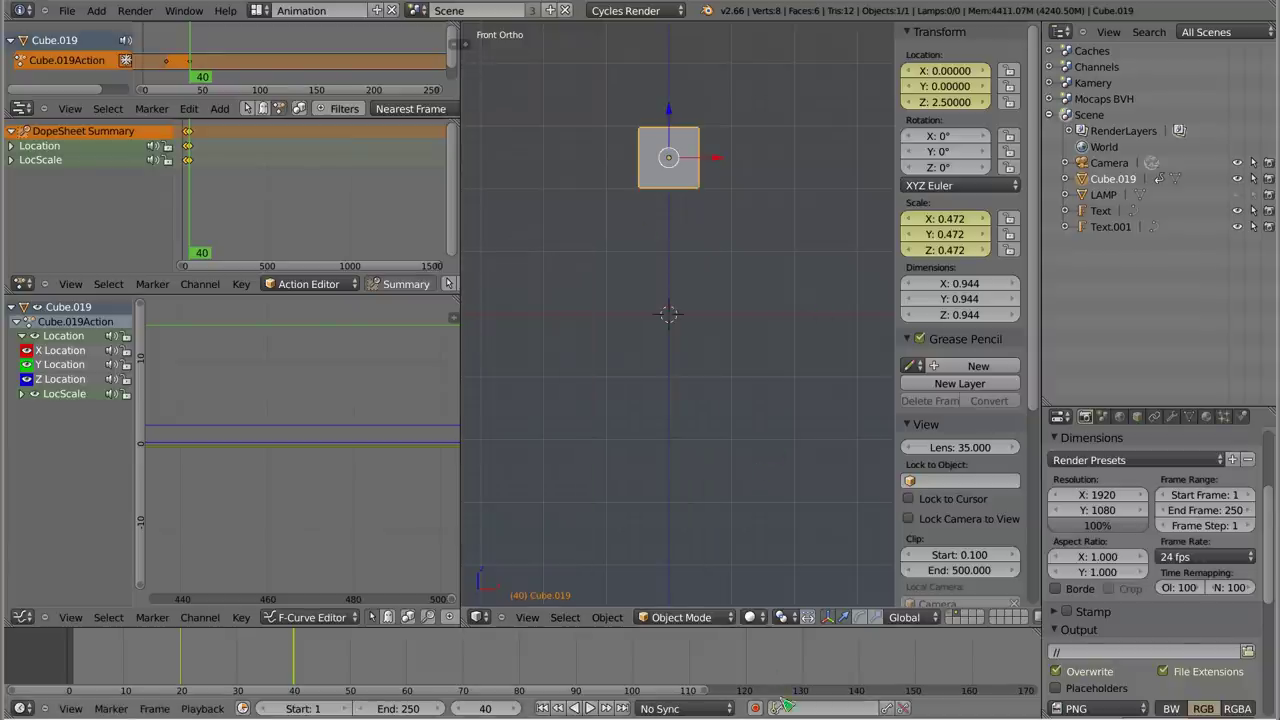
- Make LocScale the active keying set and insert keyframes through it at frame 40
{"action": "left_click", "coordinate": [815, 708]}
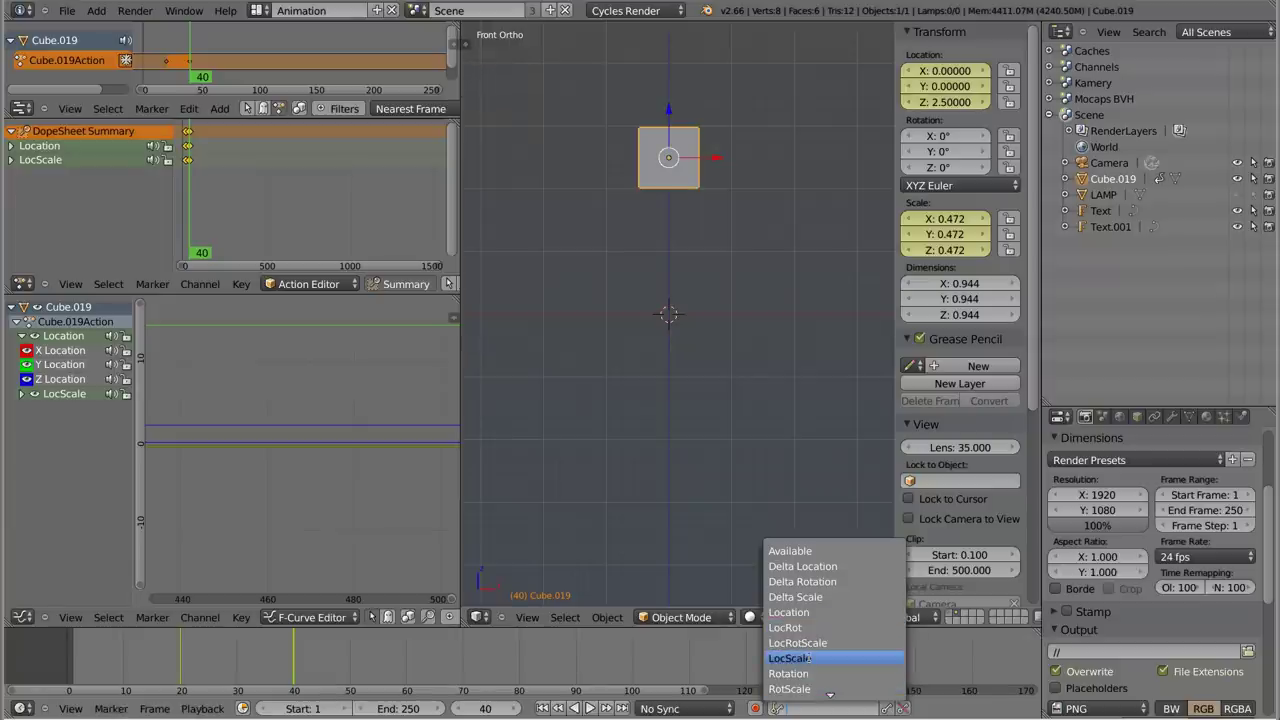
{"action": "left_click", "coordinate": [807, 658]}
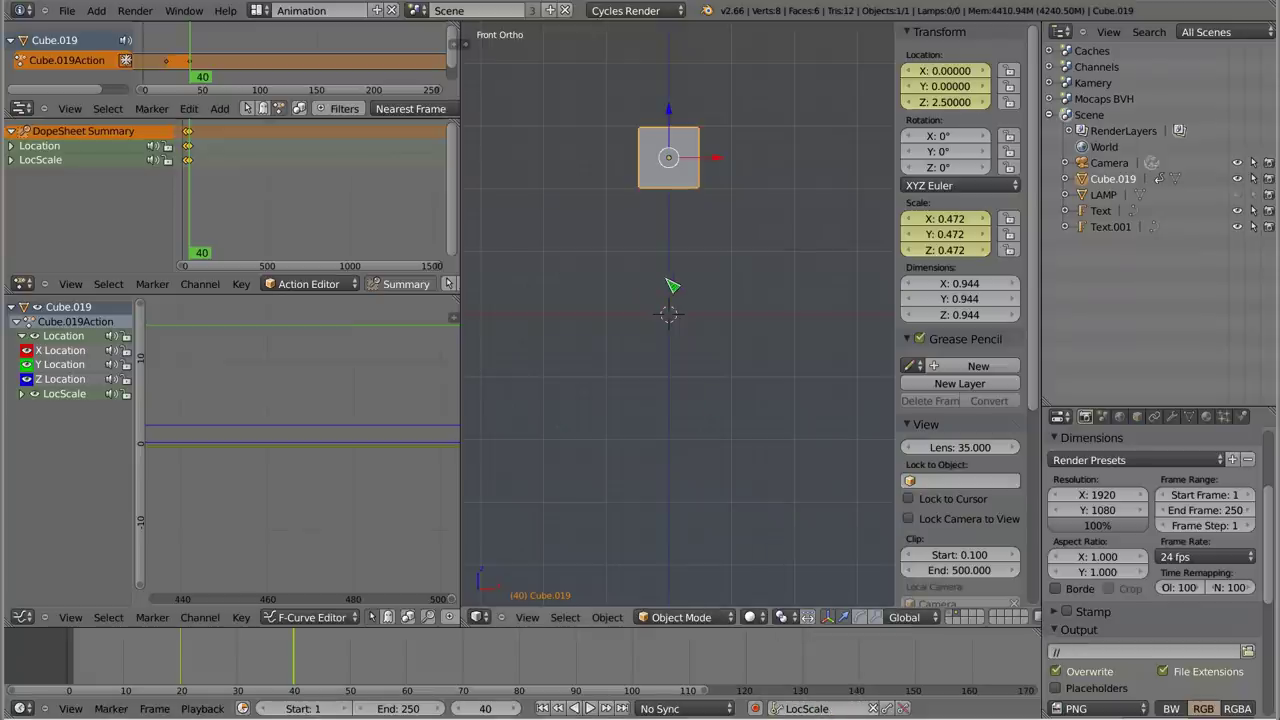
{"action": "key", "text": "i"}
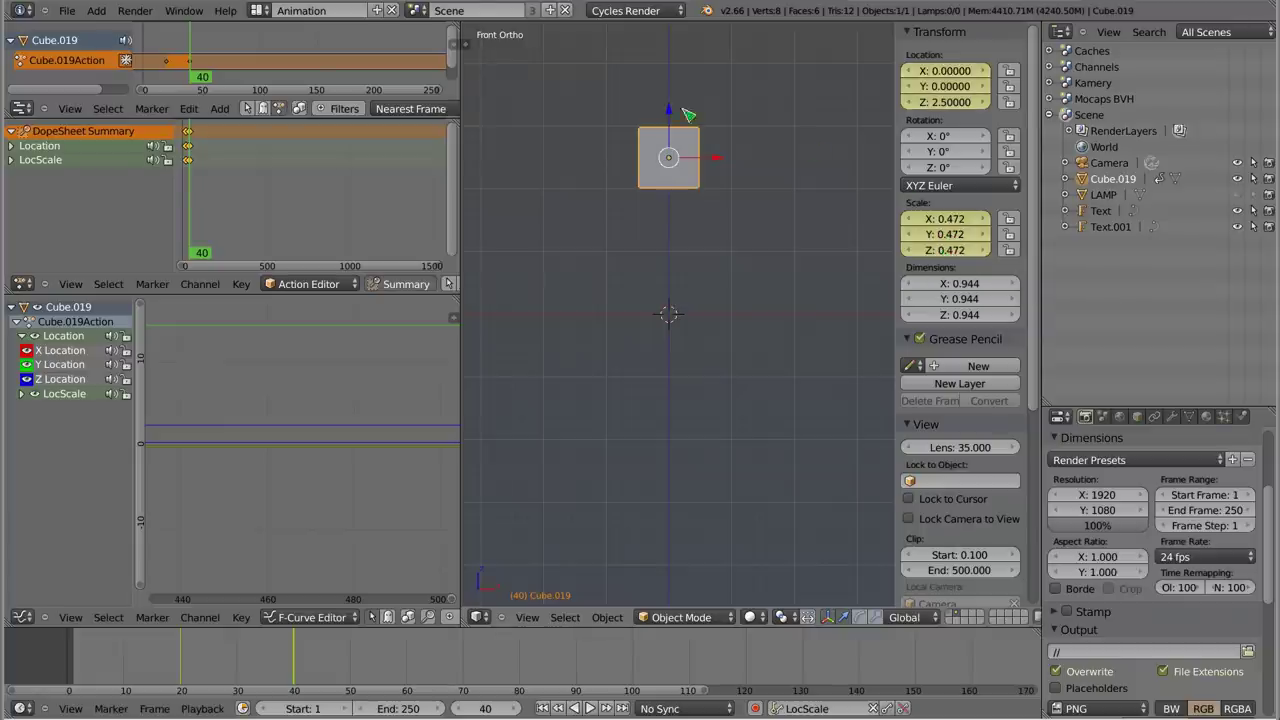
- At frame 60, move the cube down to Z -2.0 and flatten it along Z into a bar
{"action": "left_click", "coordinate": [408, 665]}
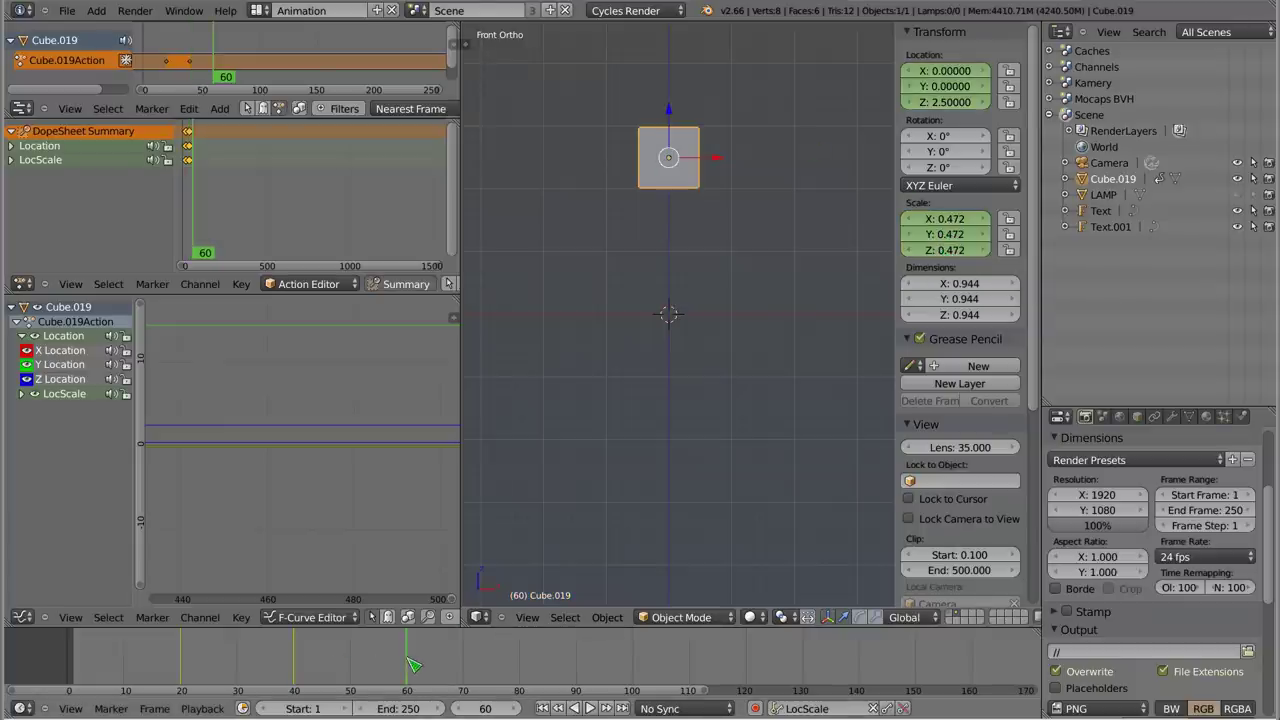
{"action": "left_click_drag", "start_coordinate": [675, 132], "coordinate": [694, 401]}
{"action": "key", "text": "s"}
{"action": "key", "text": "z"}
{"action": "left_click", "coordinate": [688, 430]}
{"action": "key", "text": "s"}
{"action": "key", "text": "x"}
{"action": "right_click", "coordinate": [740, 466]}
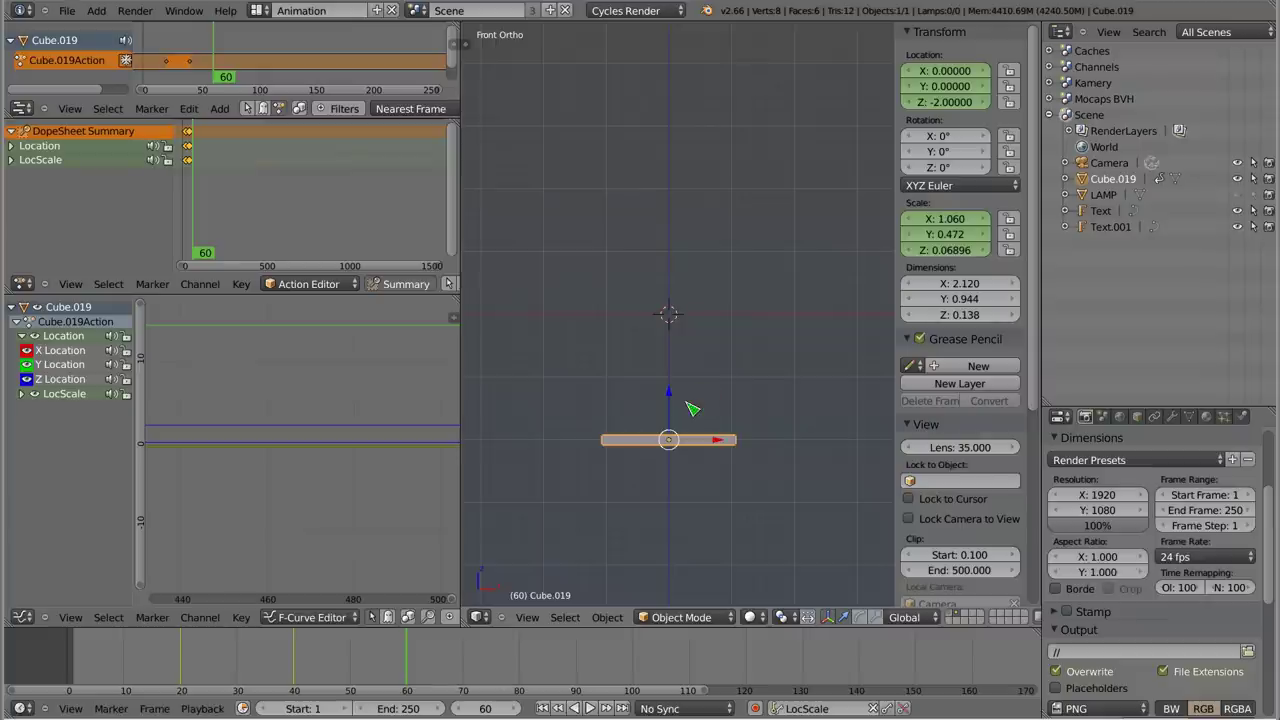
- Insert LocScale keyframes at frame 60, then remove them again
{"action": "key", "text": "i"}
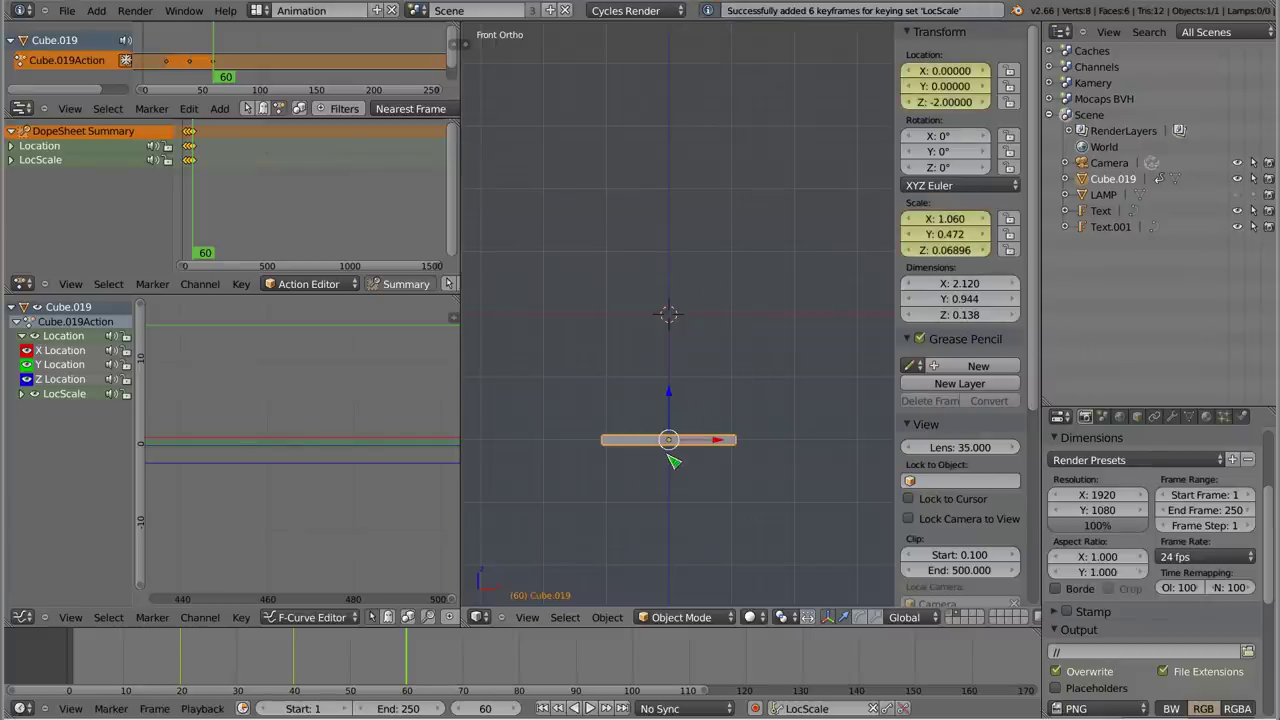
{"action": "left_click", "coordinate": [888, 708]}
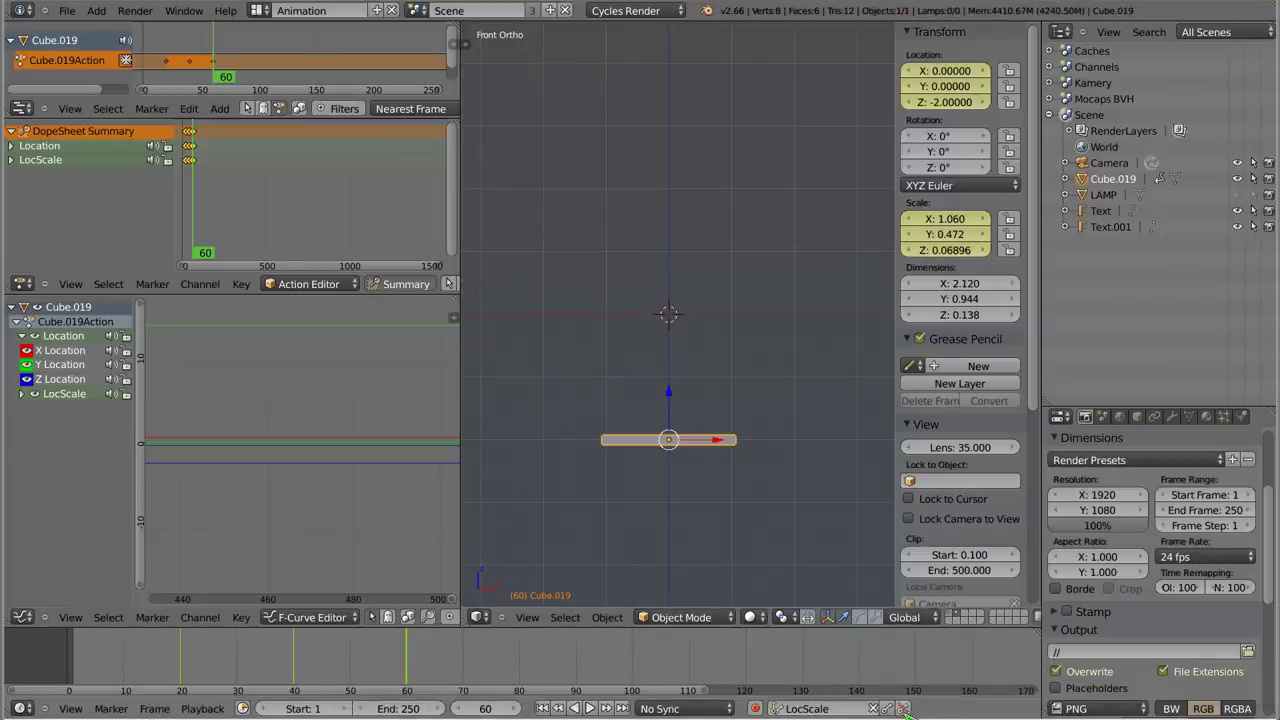
{"action": "left_click", "coordinate": [904, 708]}
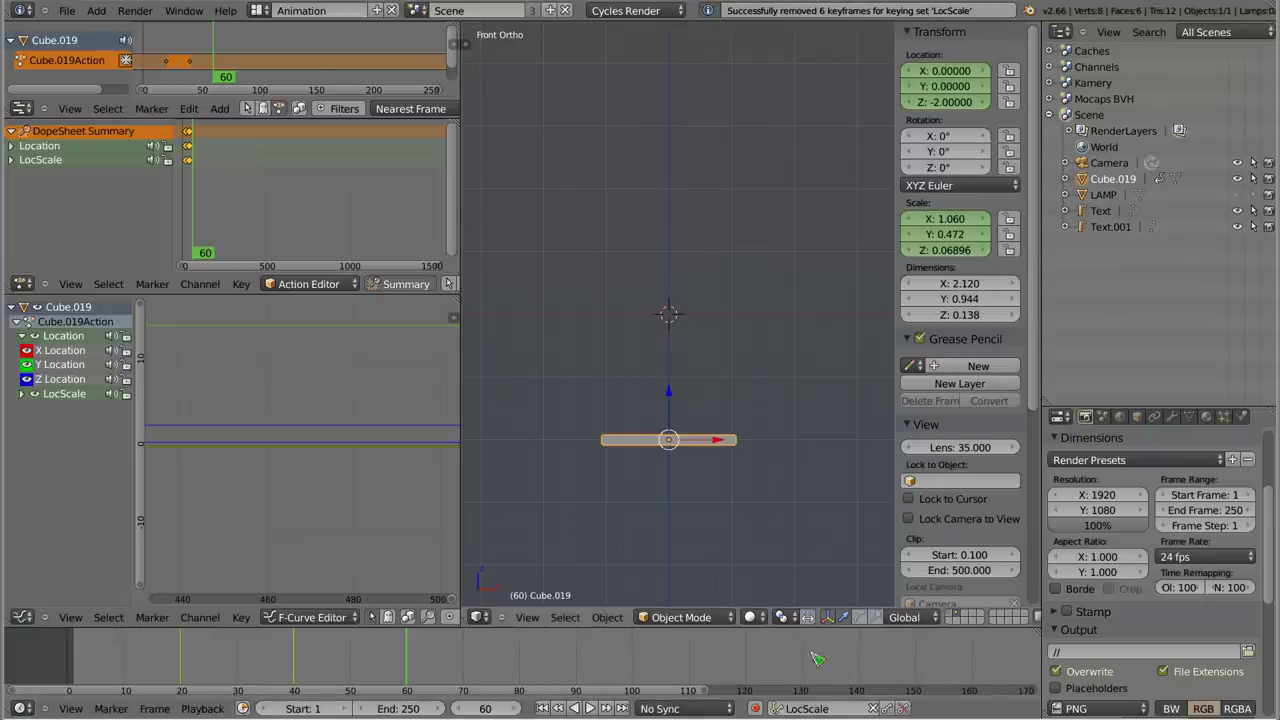
- Key the cube's rotation at frame 60 with the Rotation keying set, preview, then clear it
{"action": "left_click", "coordinate": [798, 710]}
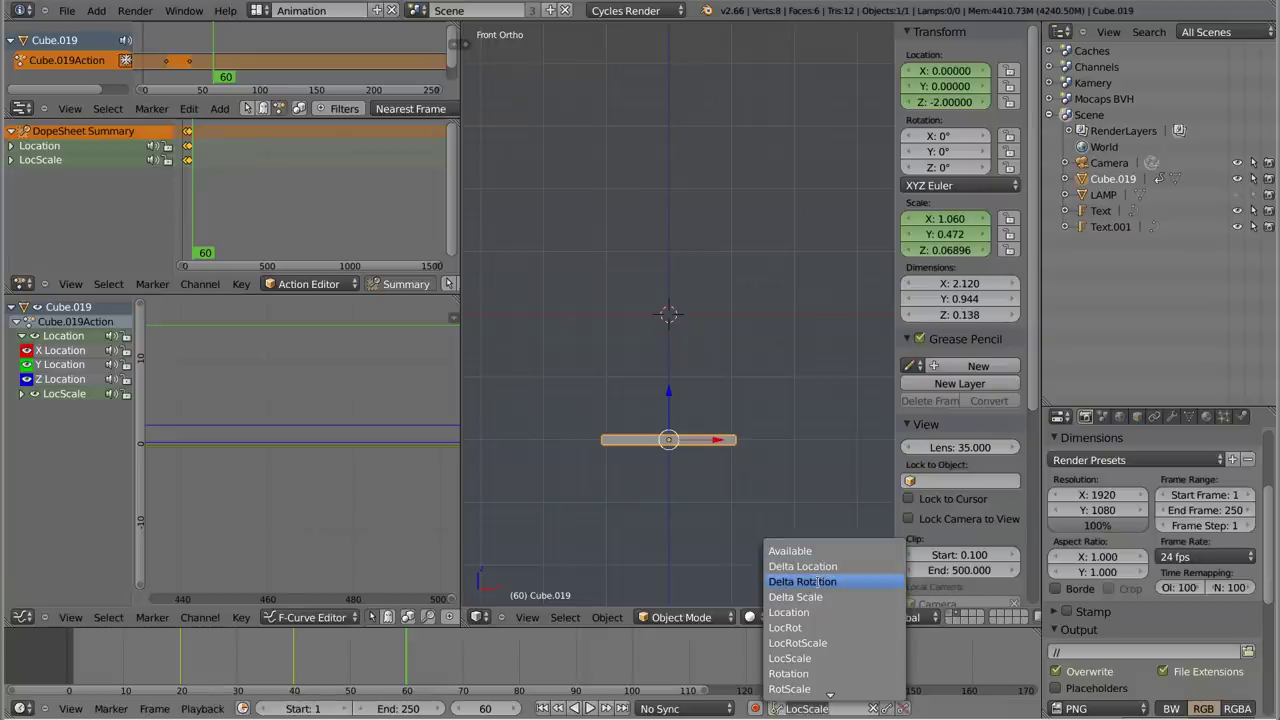
{"action": "left_click", "coordinate": [803, 675]}
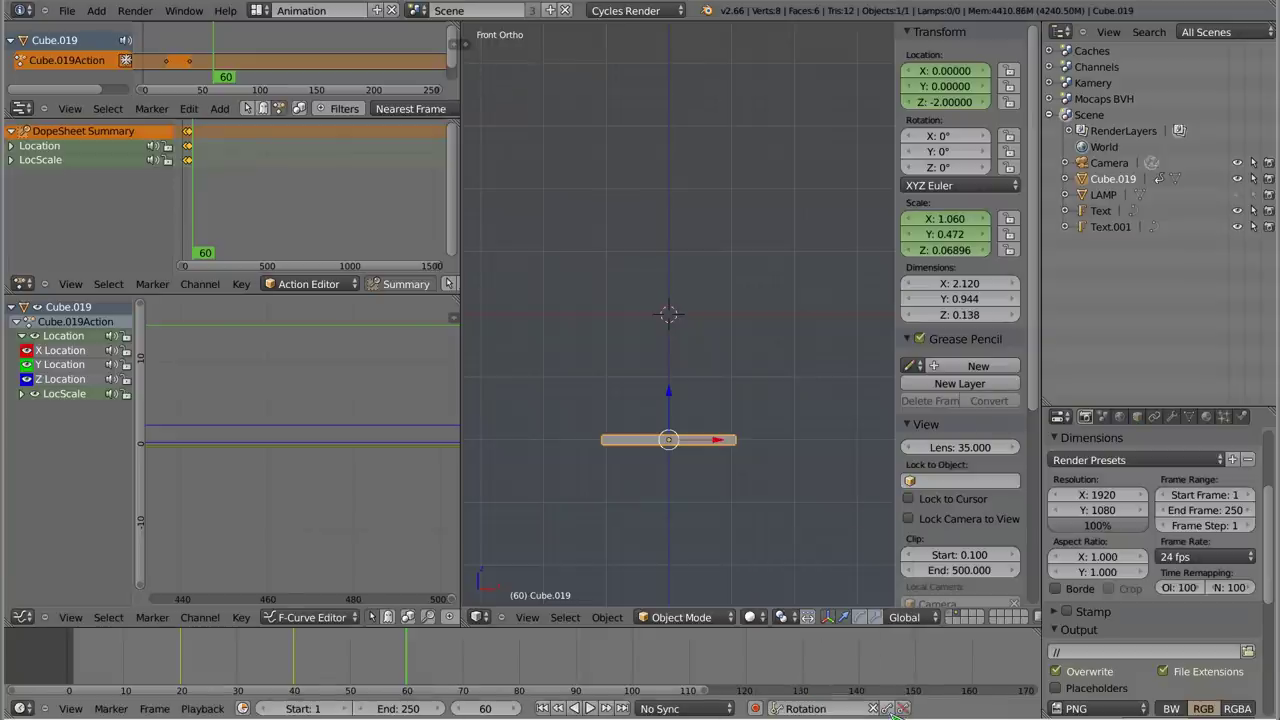
{"action": "left_click", "coordinate": [893, 708]}
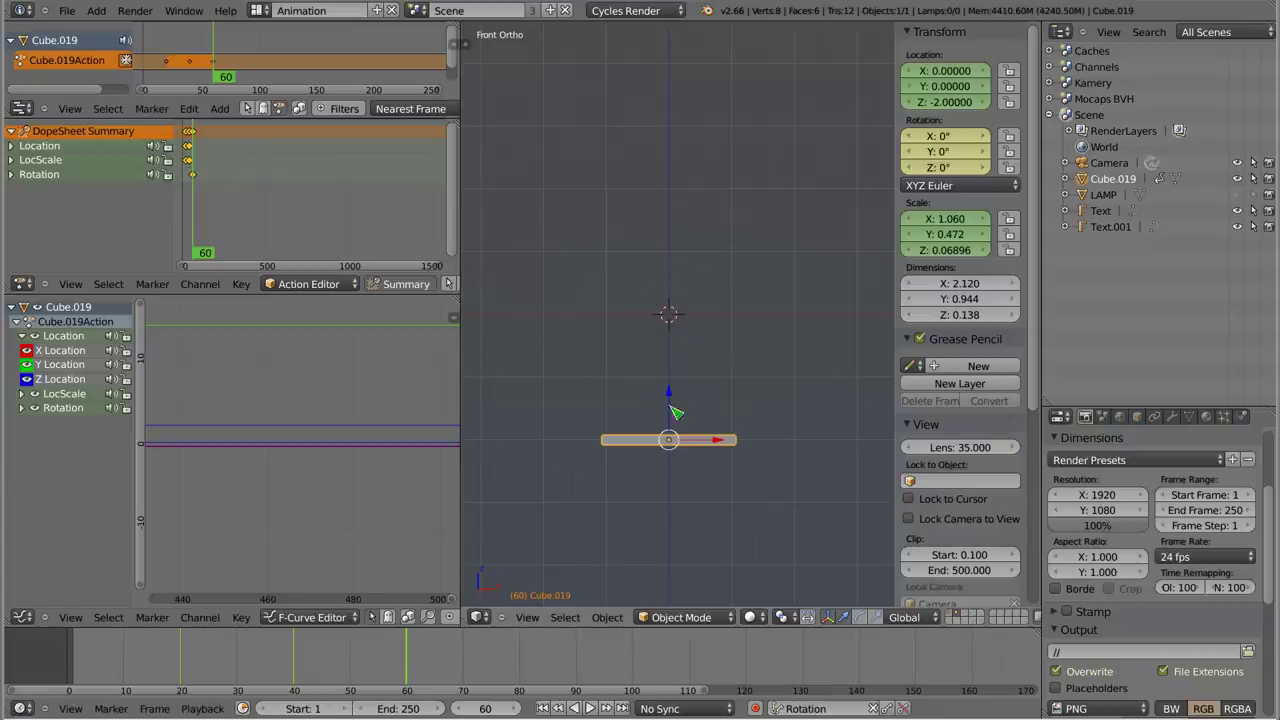
{"action": "mouse_move", "coordinate": [200, 677]}
{"action": "left_mouse_down"}
{"action": "mouse_move", "coordinate": [453, 693]}
{"action": "mouse_move", "coordinate": [362, 693]}
{"action": "left_mouse_up"}
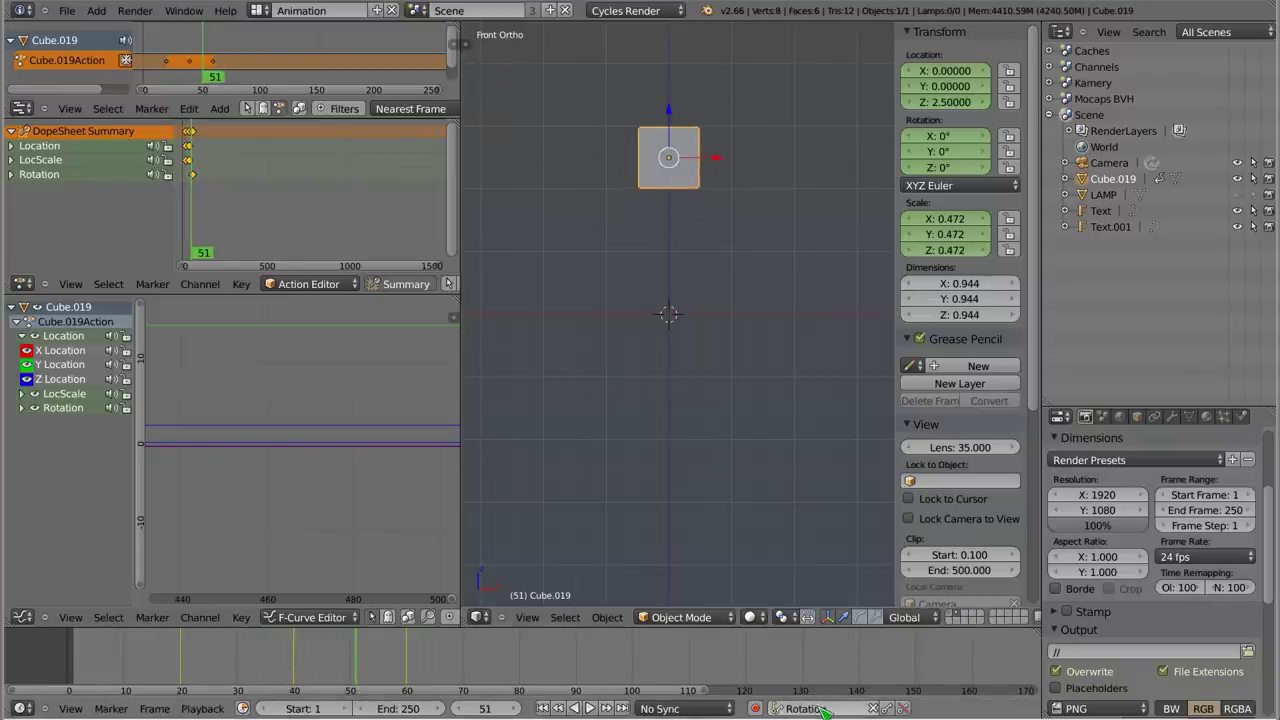
{"action": "left_click", "coordinate": [872, 708]}
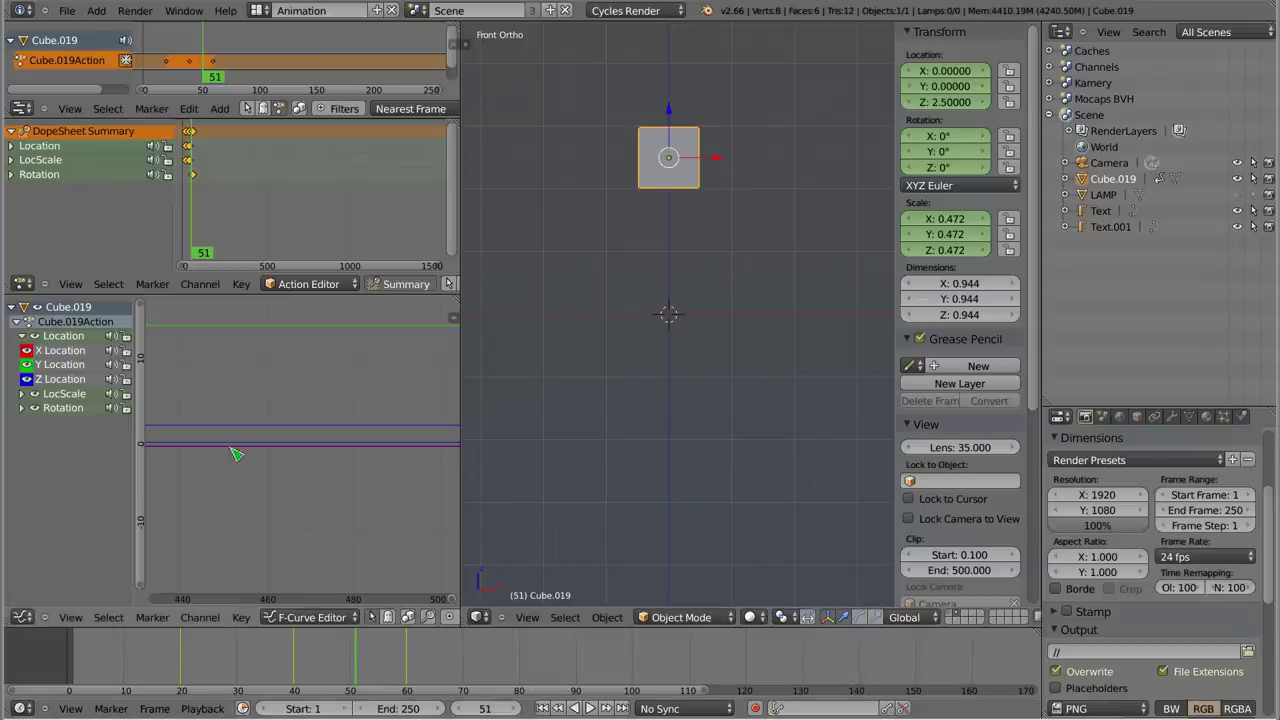
- Delete every cube keyframe, return to frame 1, and enable Auto Key recording
{"action": "key", "text": "x"}
{"action": "left_click", "coordinate": [282, 366]}
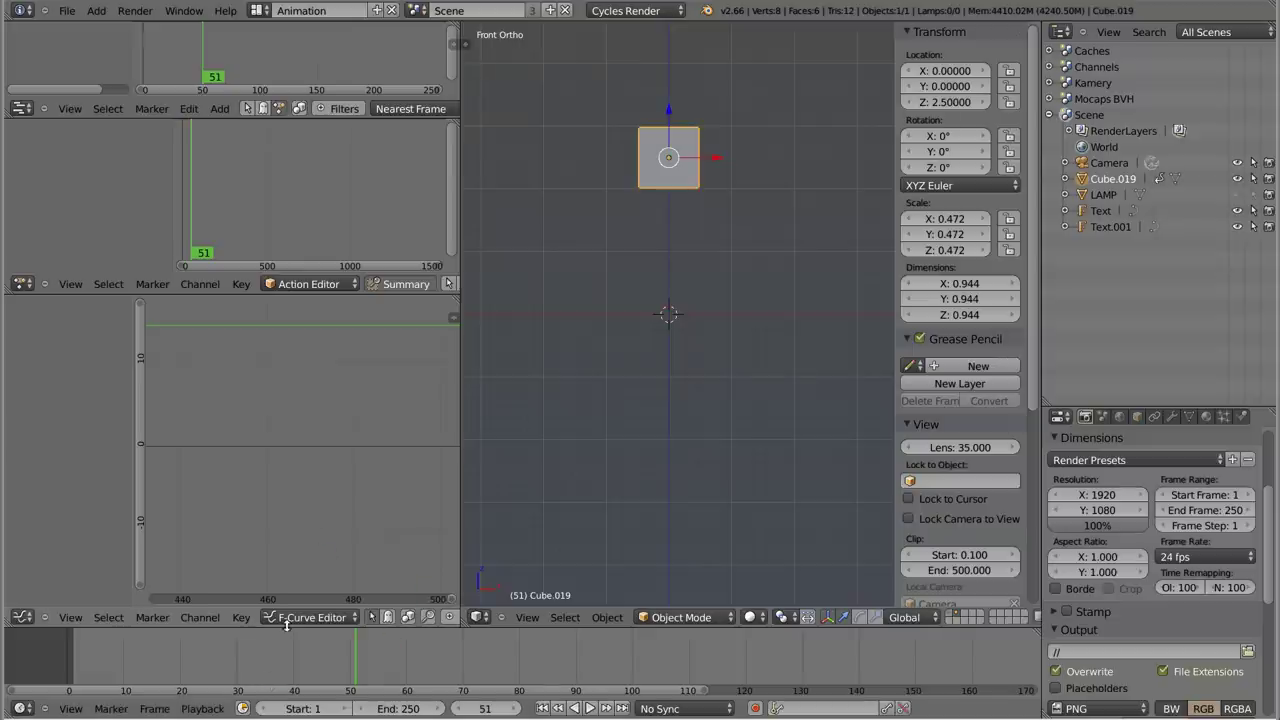
{"action": "left_click_drag", "start_coordinate": [290, 660], "coordinate": [78, 672]}
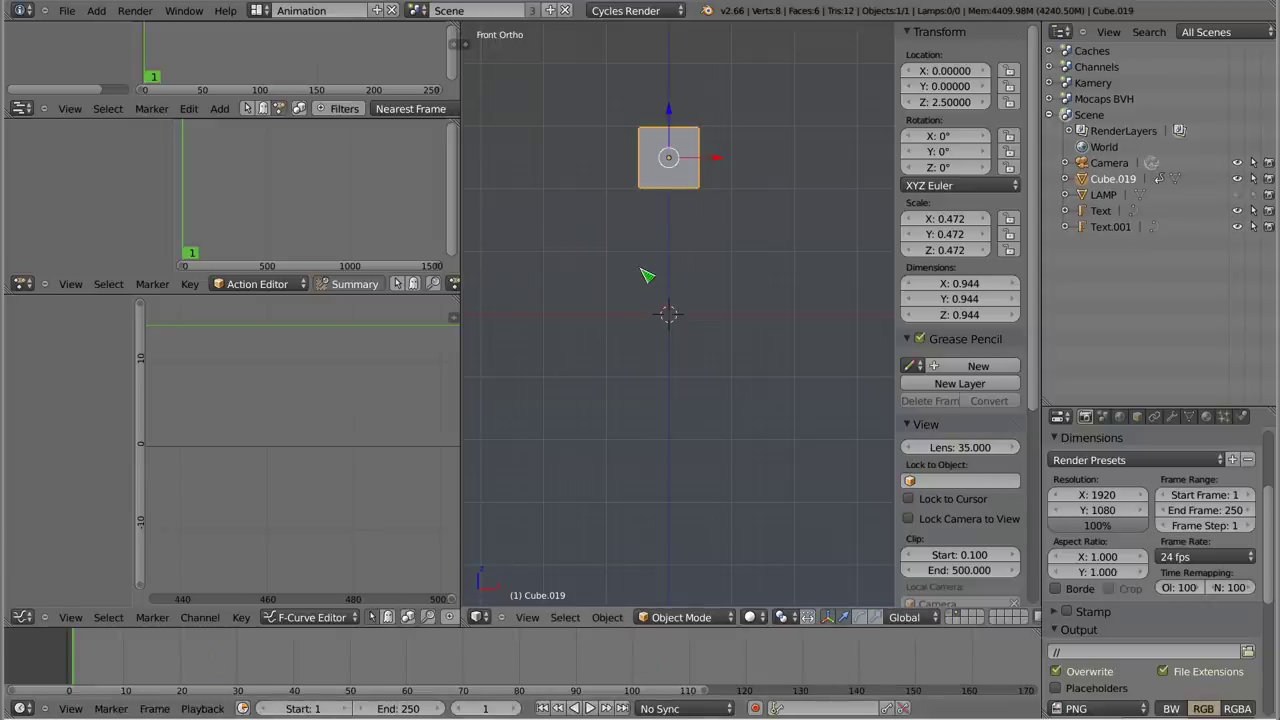
{"action": "left_click", "coordinate": [757, 708]}
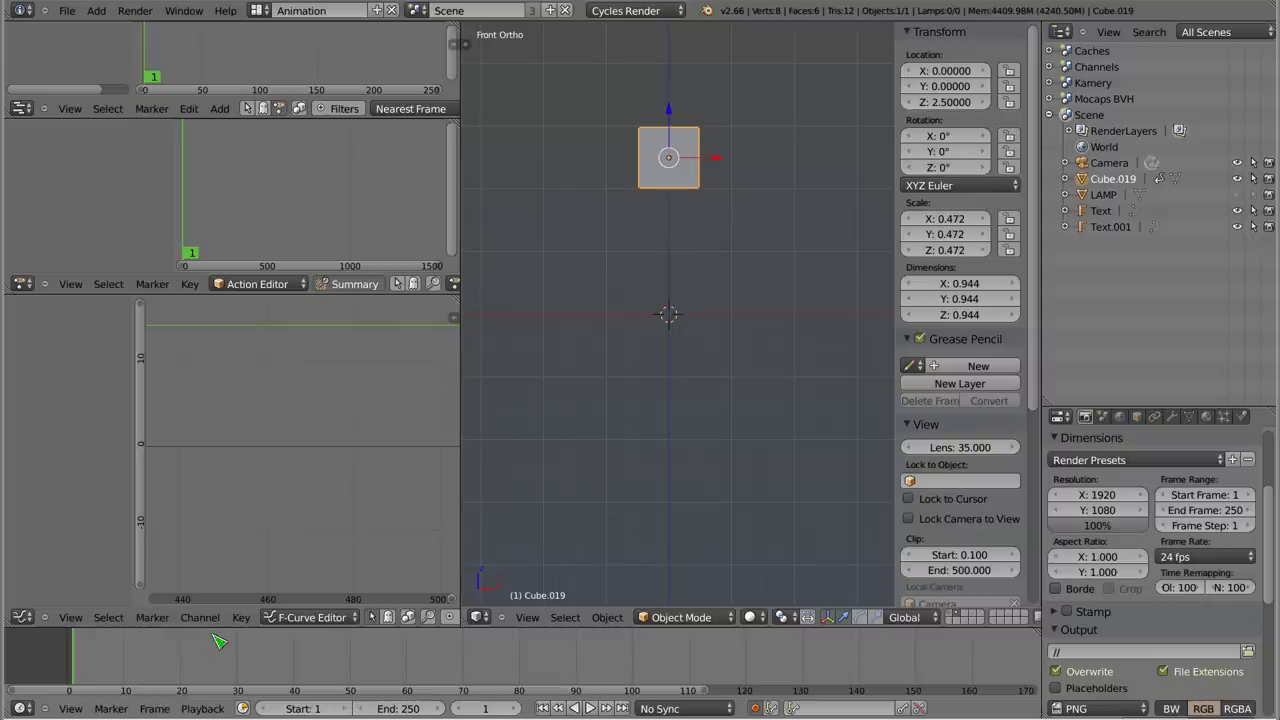
- Auto-key the cube at Z 0 on frame 10, then at X -1, Z 3 on frame 30
{"action": "left_click", "coordinate": [123, 665]}
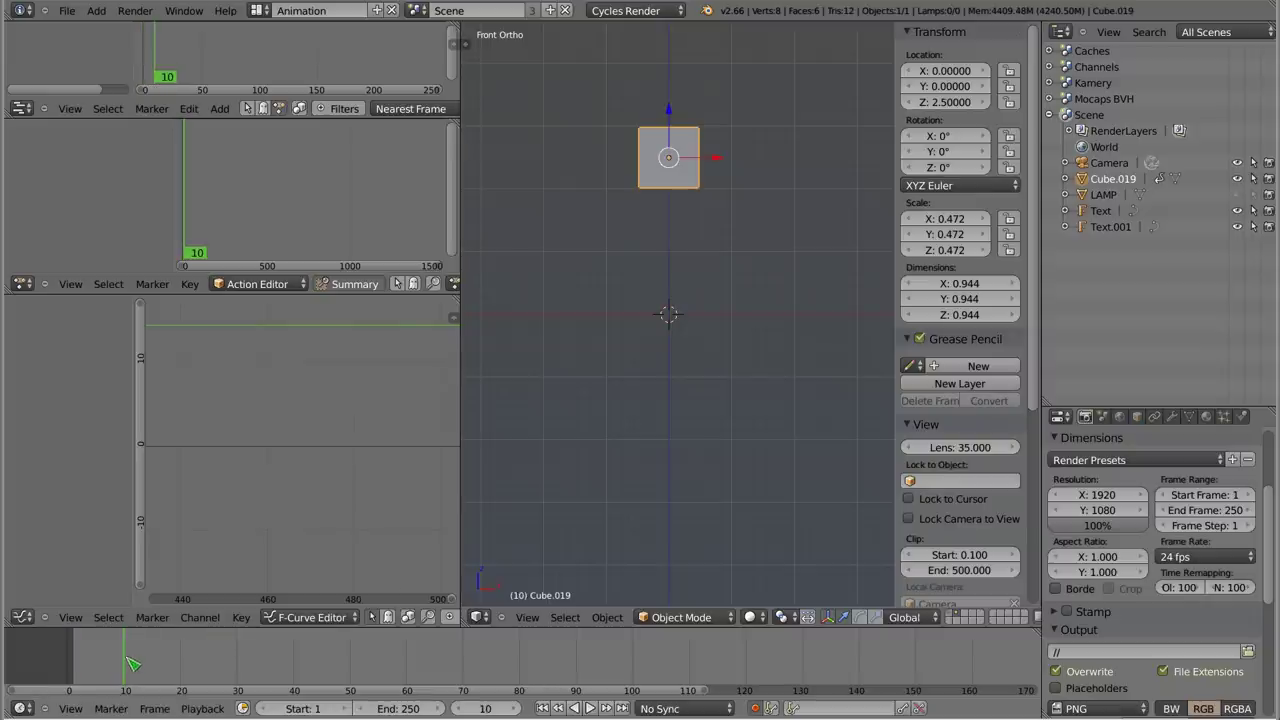
{"action": "key", "text": "g"}
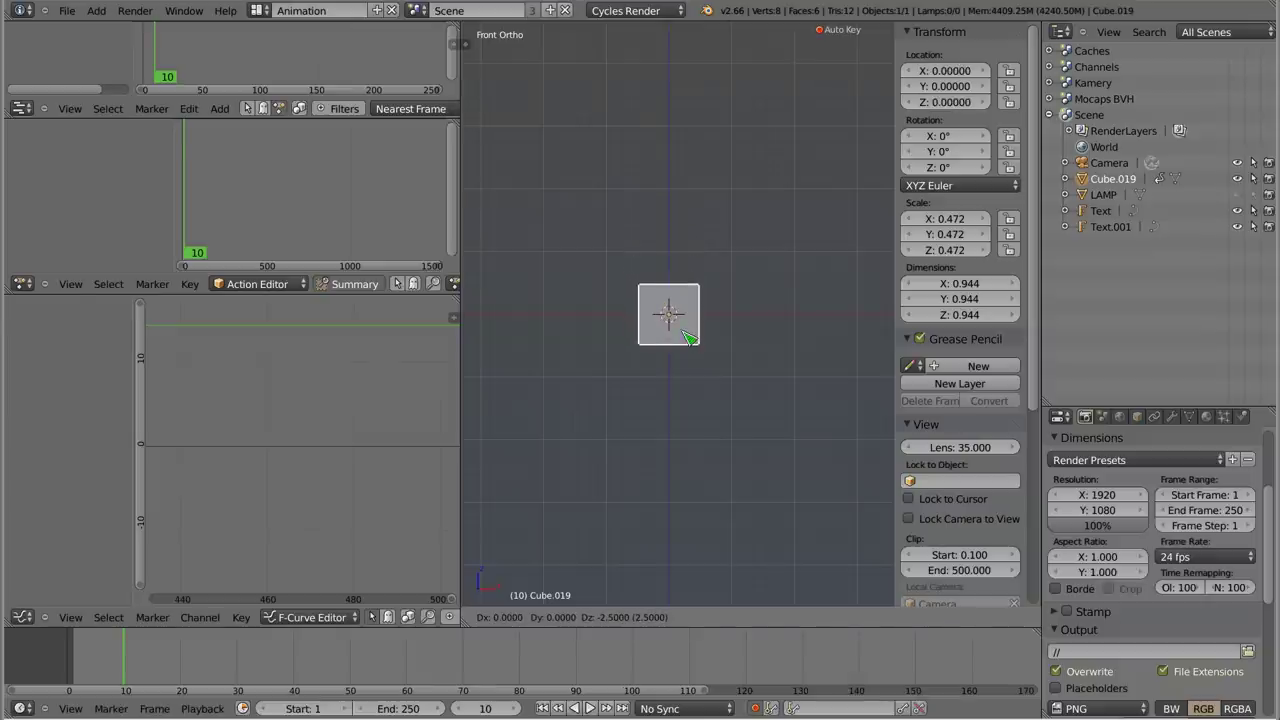
{"action": "left_click", "coordinate": [687, 337]}
{"action": "key", "text": "i"}
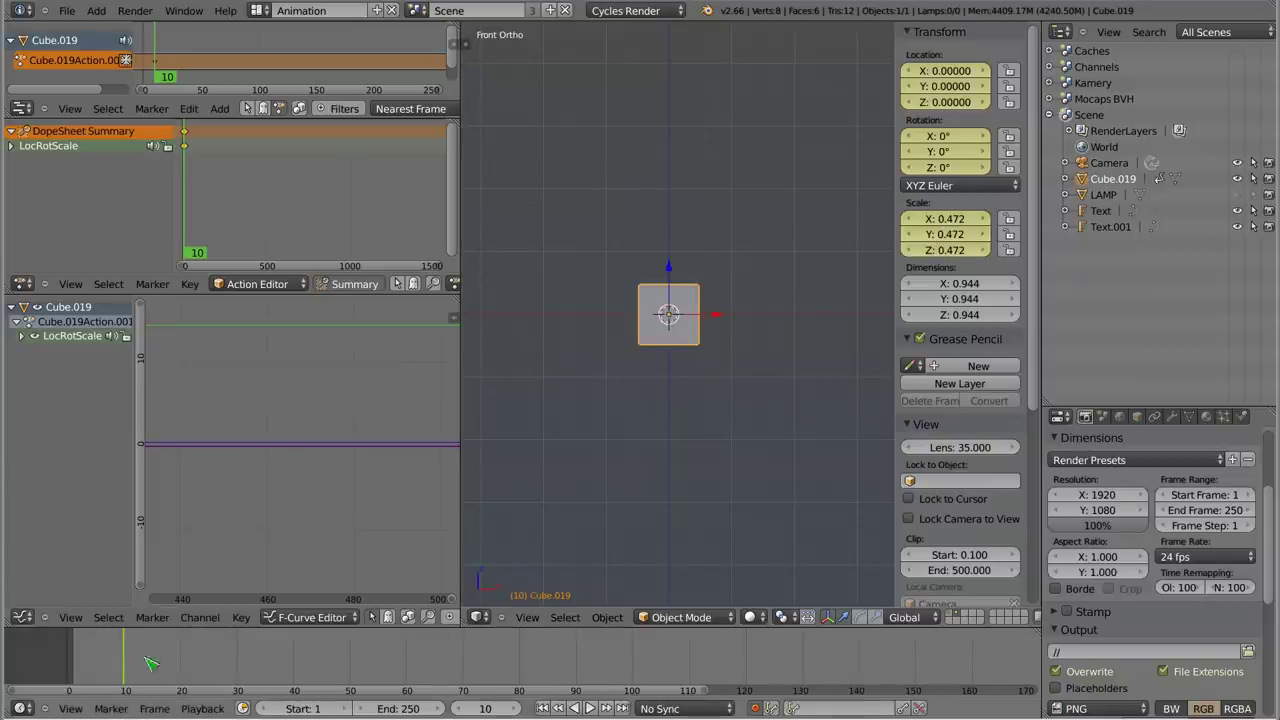
{"action": "left_click", "coordinate": [237, 660]}
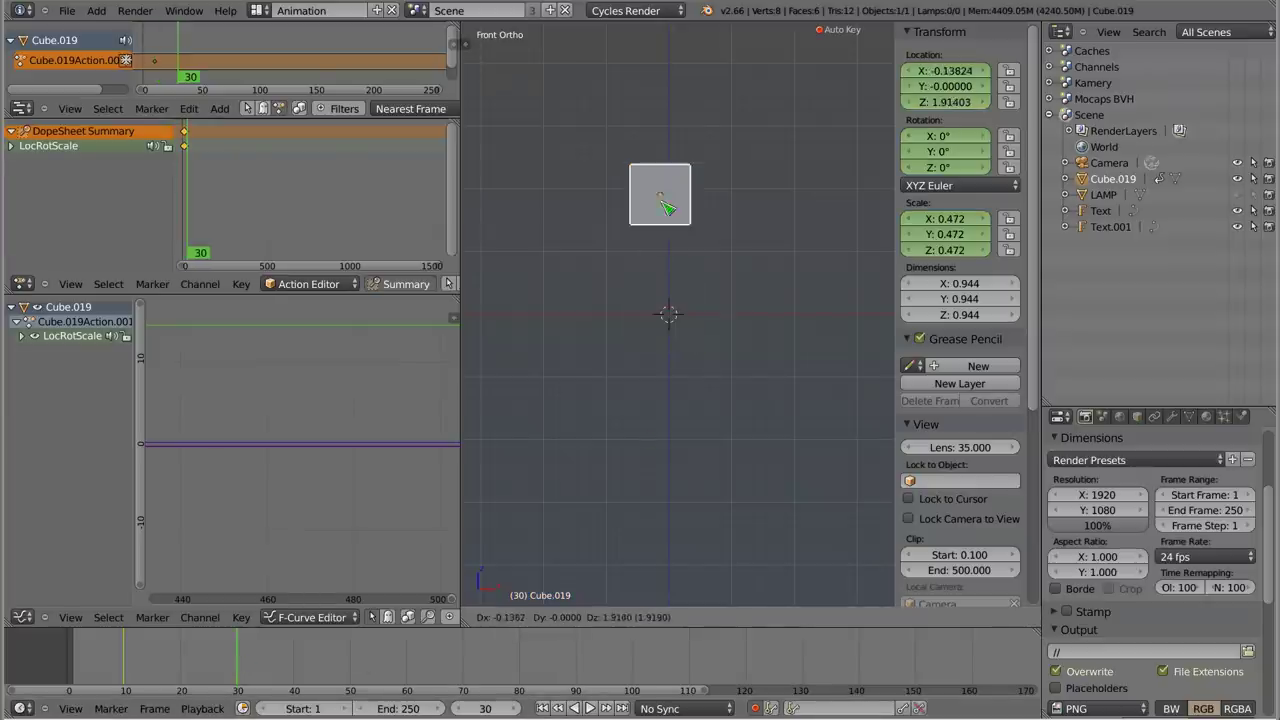
{"action": "right_click_drag", "start_coordinate": [688, 338], "coordinate": [628, 150]}
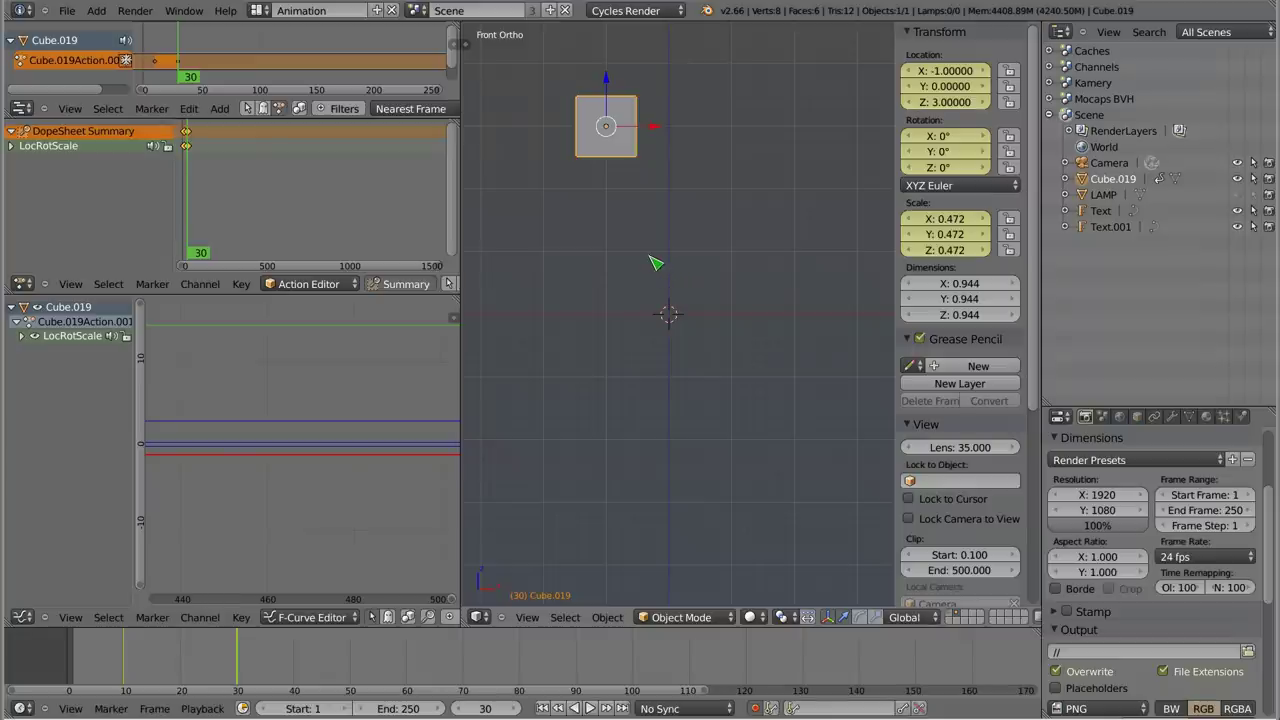
{"action": "key", "text": "alt+a"}
{"action": "key", "text": "g"}
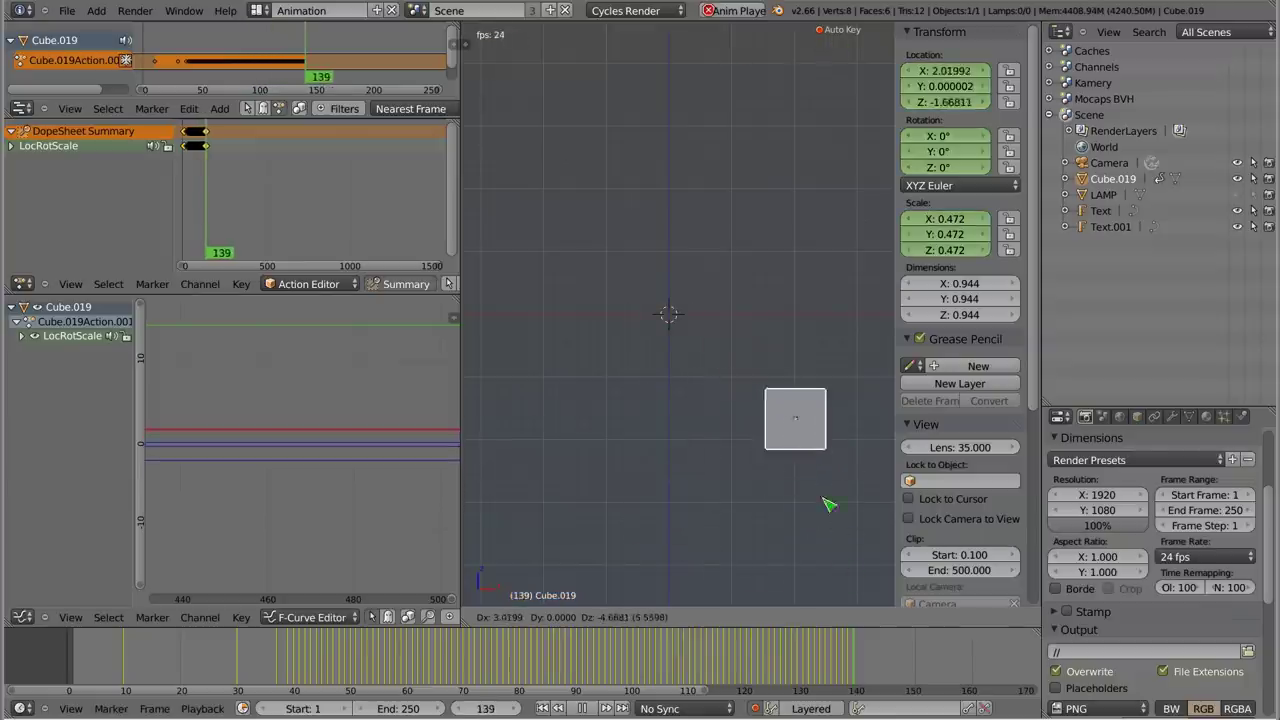
{"action": "right_click", "coordinate": [722, 415]}
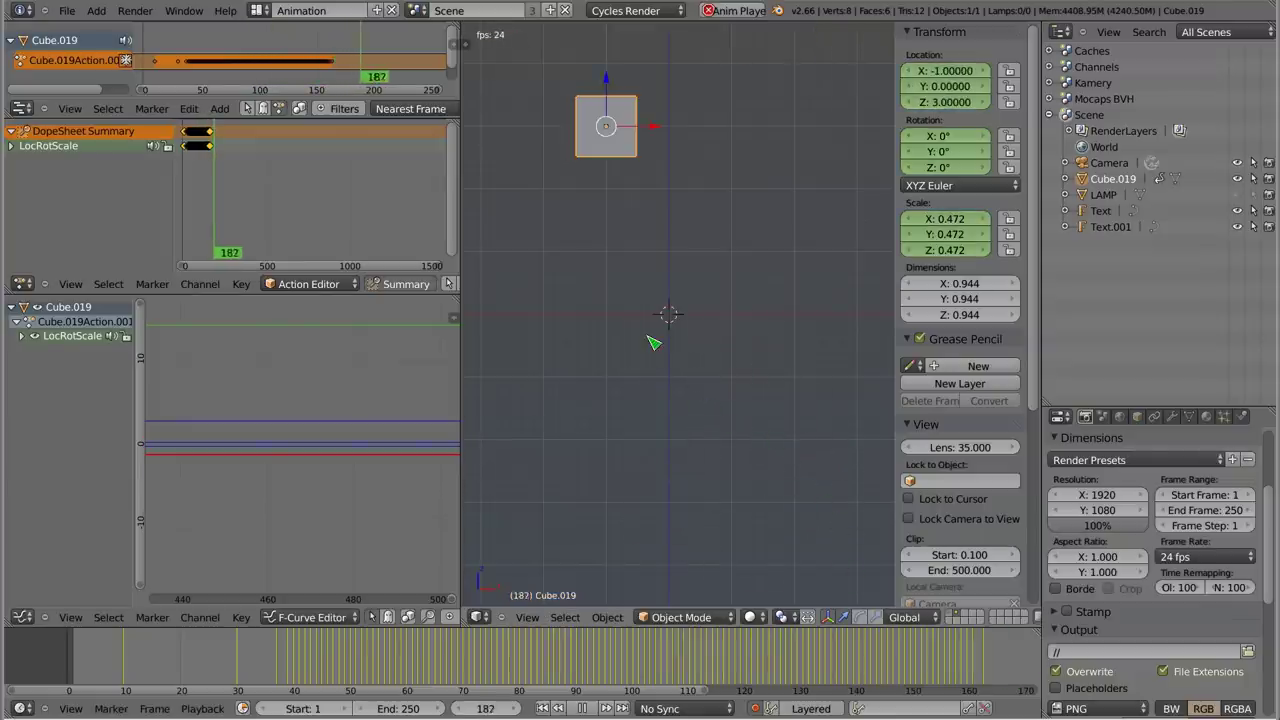
{"action": "key", "text": "Escape"}
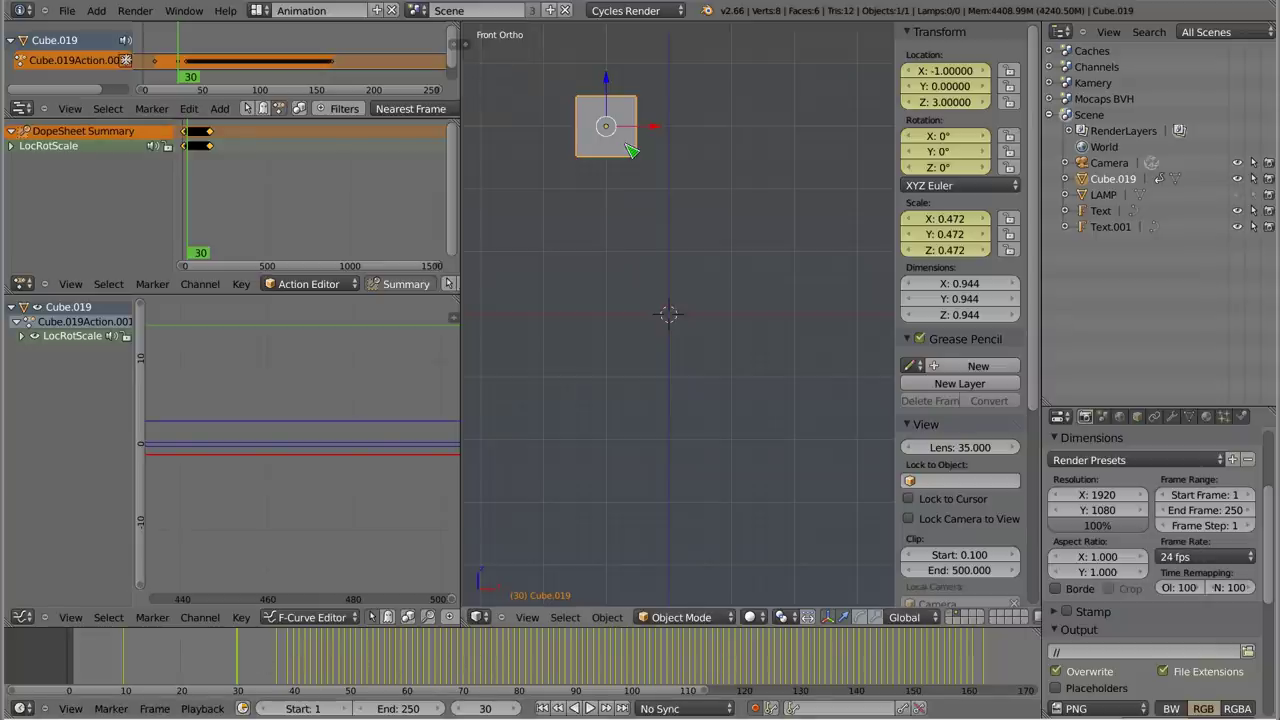
{"action": "left_click", "coordinate": [757, 707]}
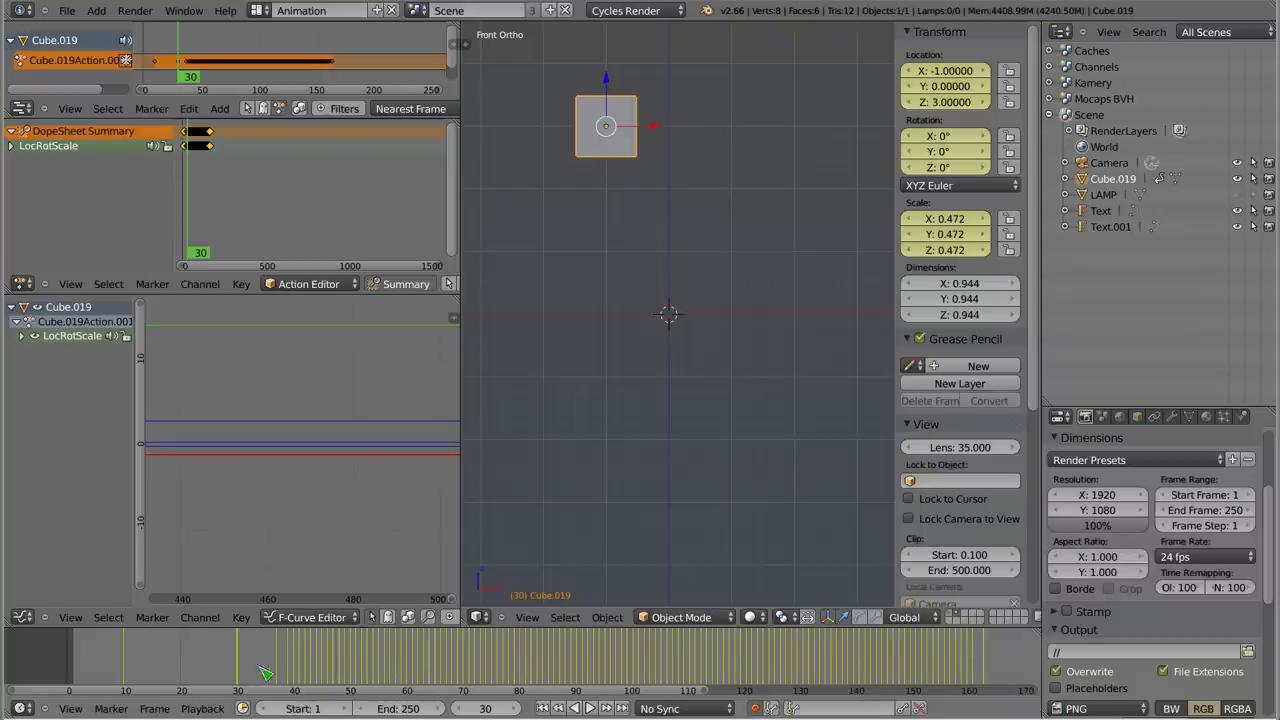
{"action": "key", "text": "alt+a"}
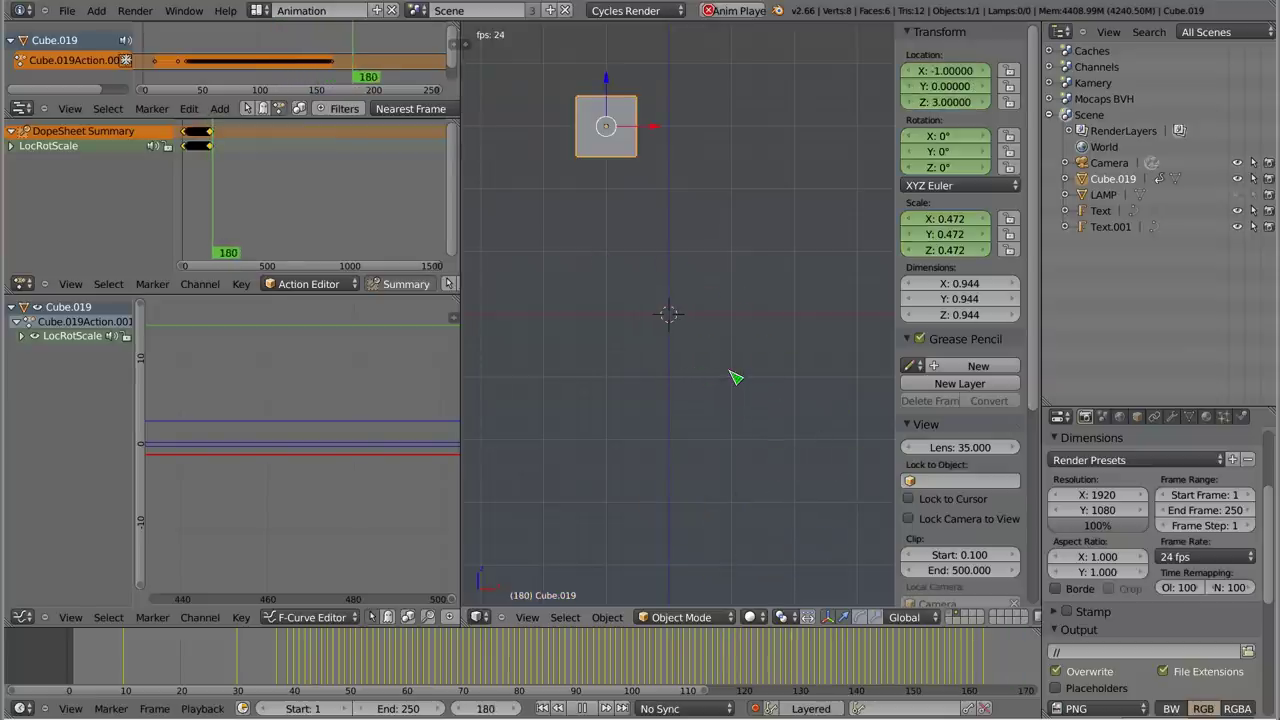
{"action": "key", "text": "Escape"}
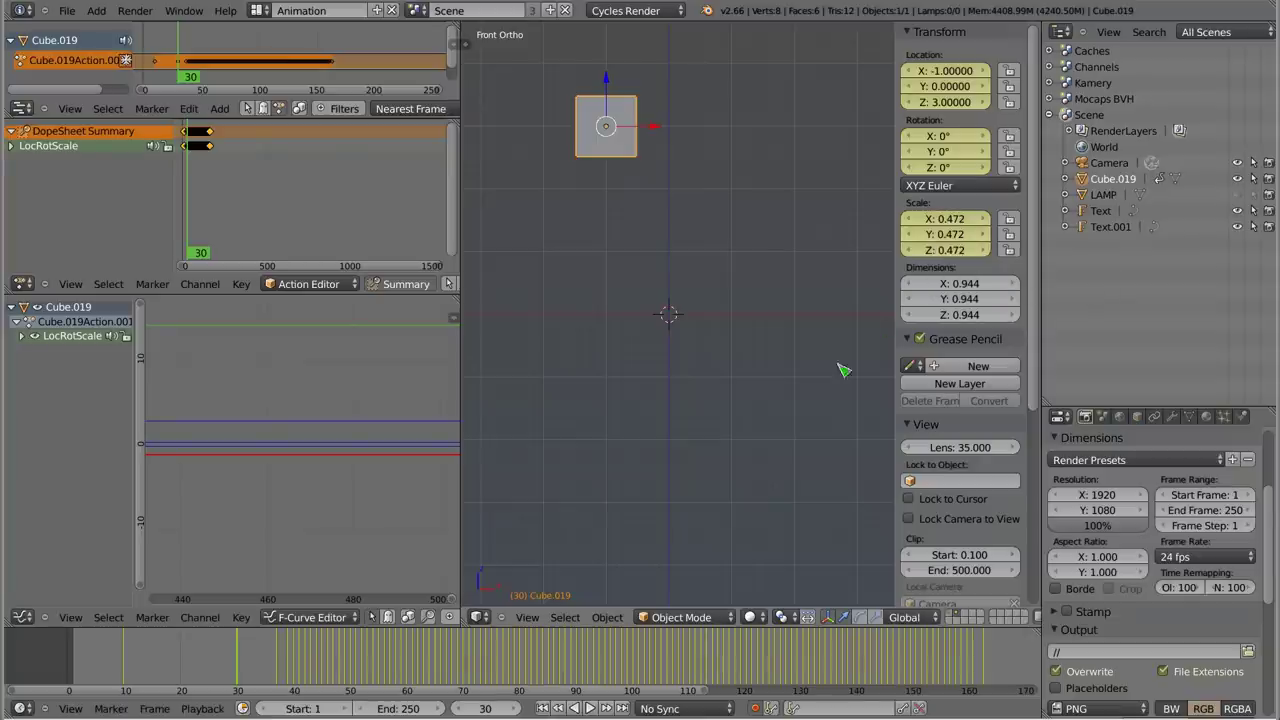
- Make Location the active keying set, delete the cube's keyframes, and set the frame to 2
{"action": "left_click", "coordinate": [794, 709]}
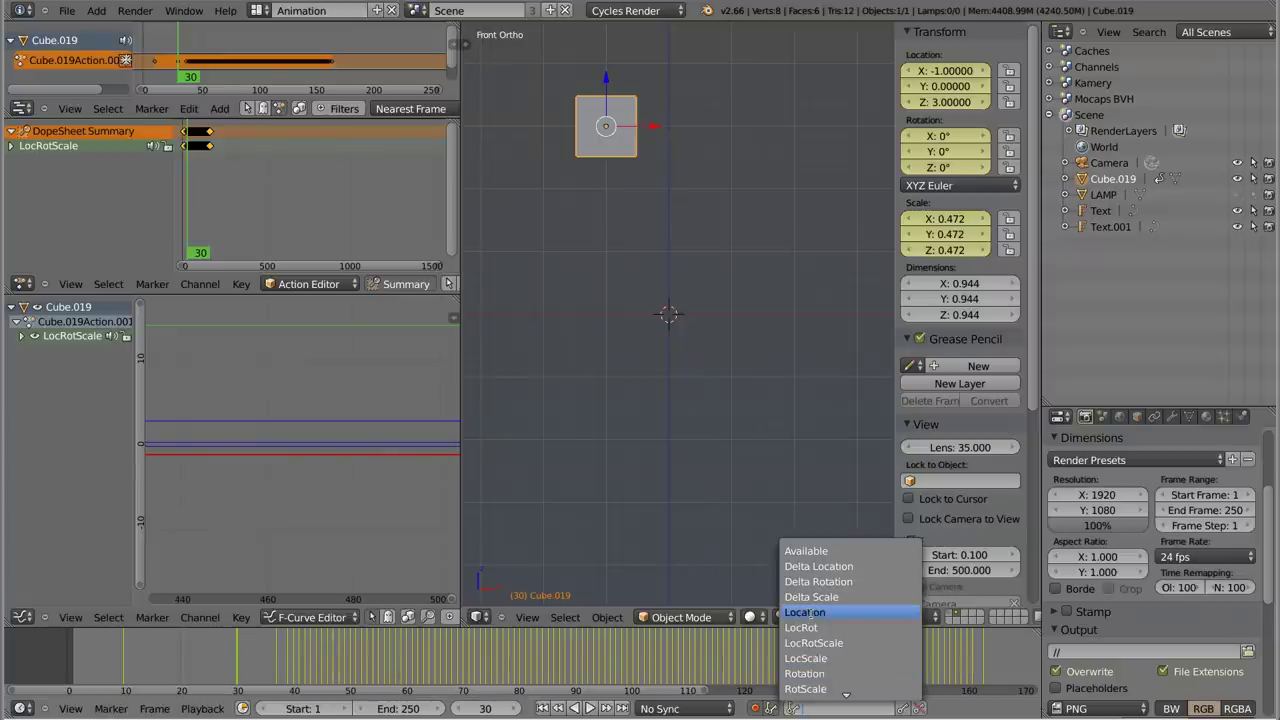
{"action": "left_click", "coordinate": [808, 612]}
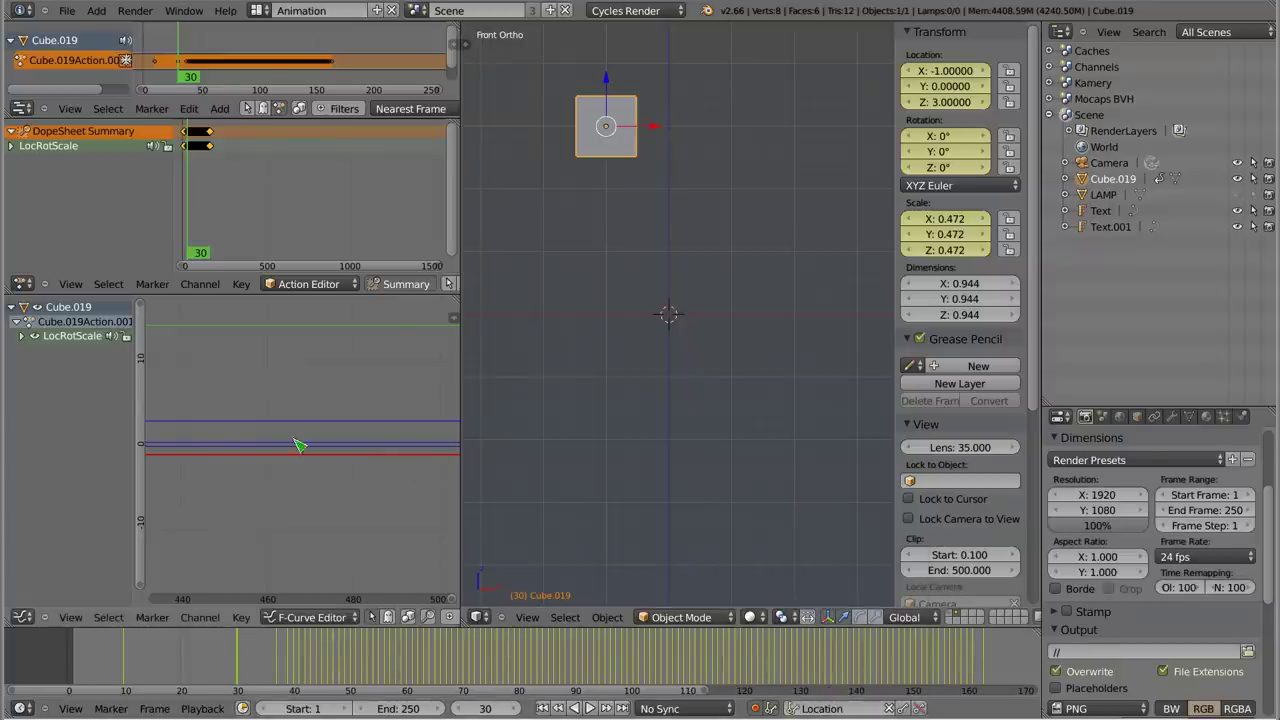
{"action": "key", "text": "x"}
{"action": "left_click", "coordinate": [220, 402]}
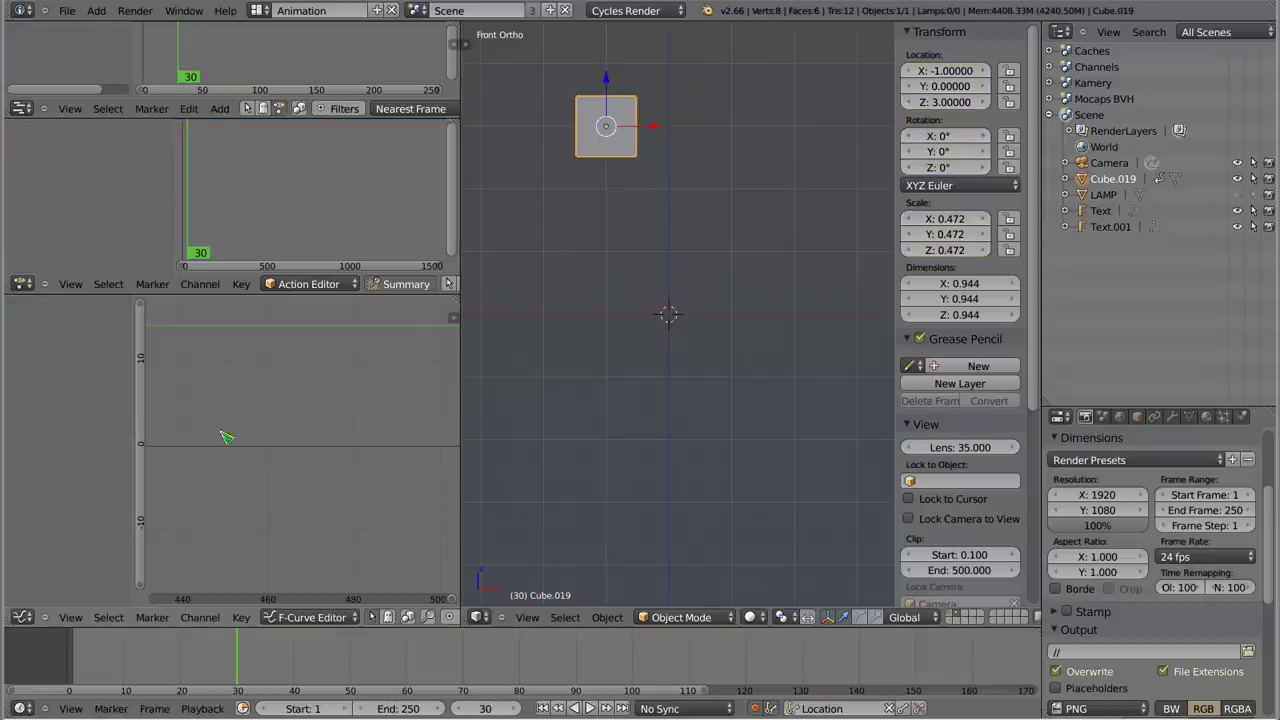
{"action": "left_click", "coordinate": [85, 658]}
{"action": "left_click", "coordinate": [78, 660]}
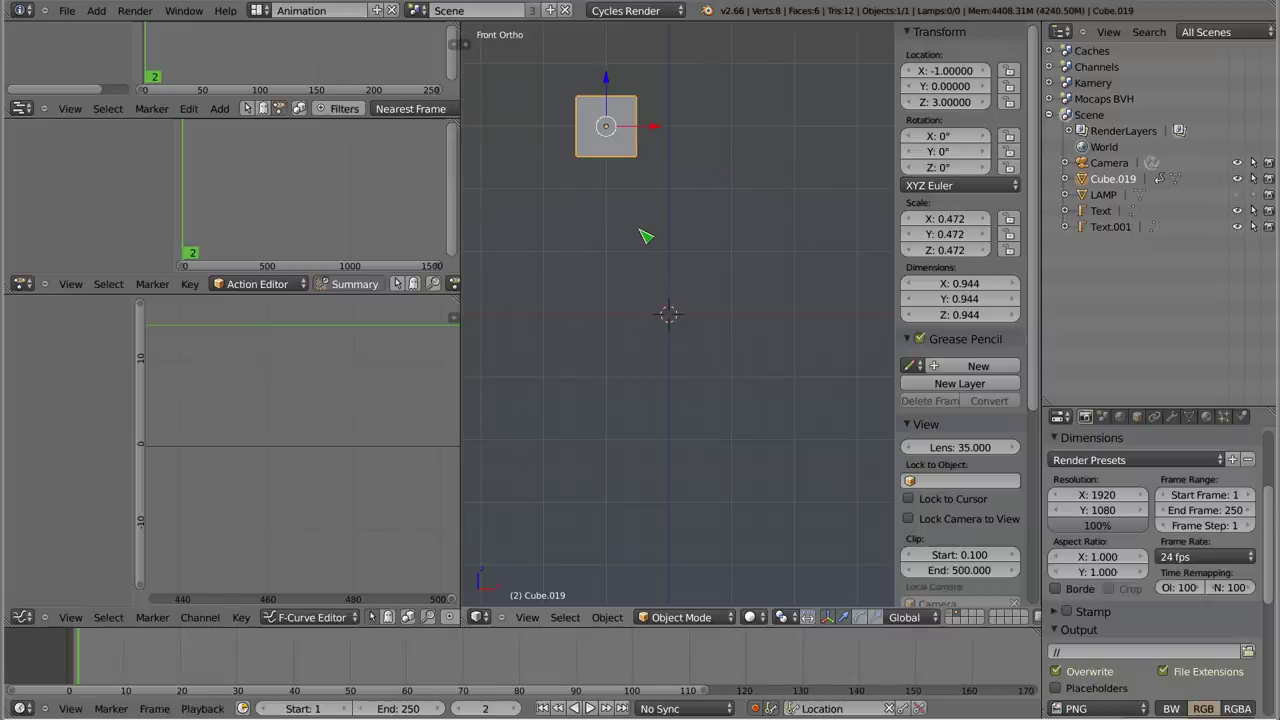
- Record the cube's Location live by moving it to the scene centre during playback, then replay it
{"action": "key", "text": "alt+a"}
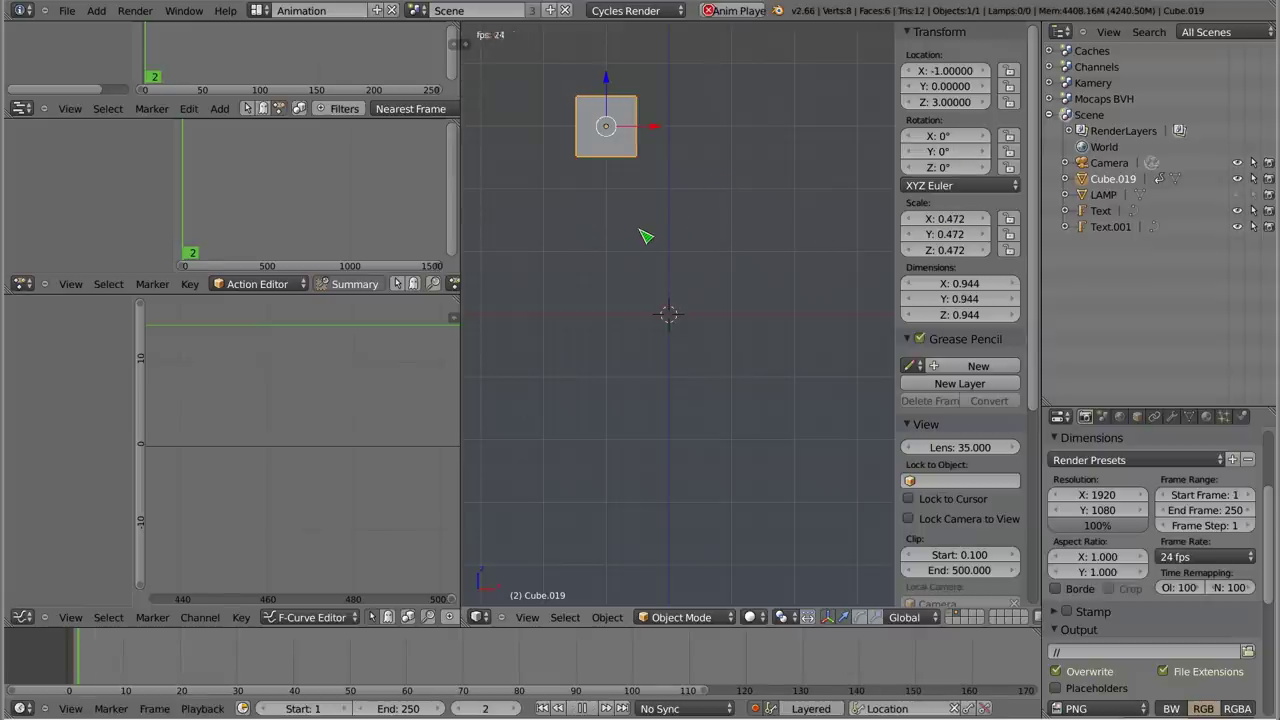
{"action": "key", "text": "g"}
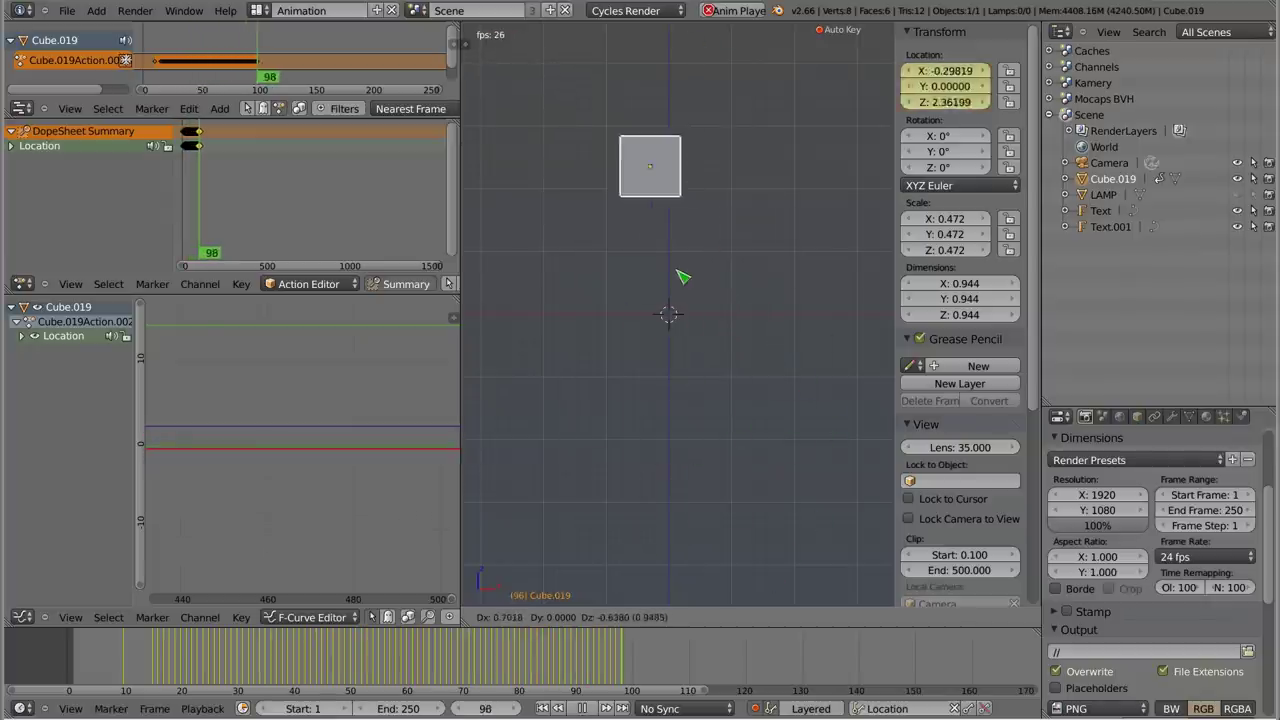
{"action": "left_click", "coordinate": [709, 418]}
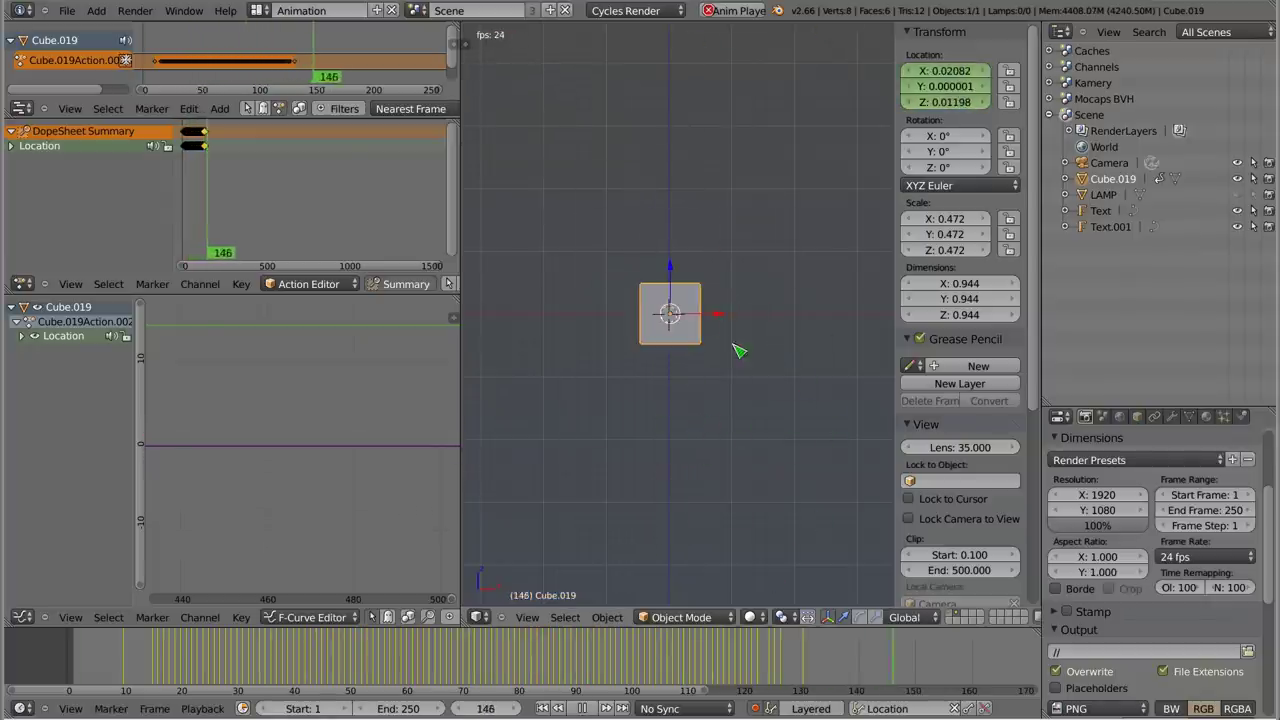
{"action": "key", "text": "Escape"}
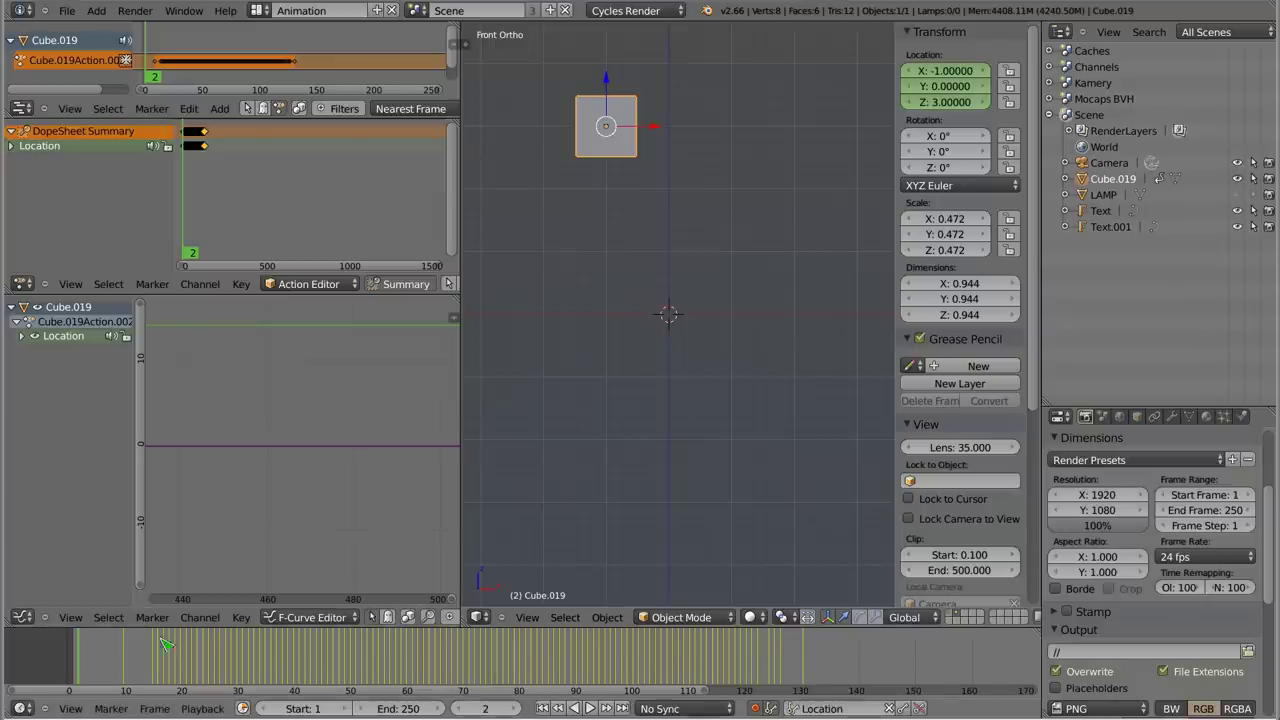
{"action": "key", "text": "alt+a"}
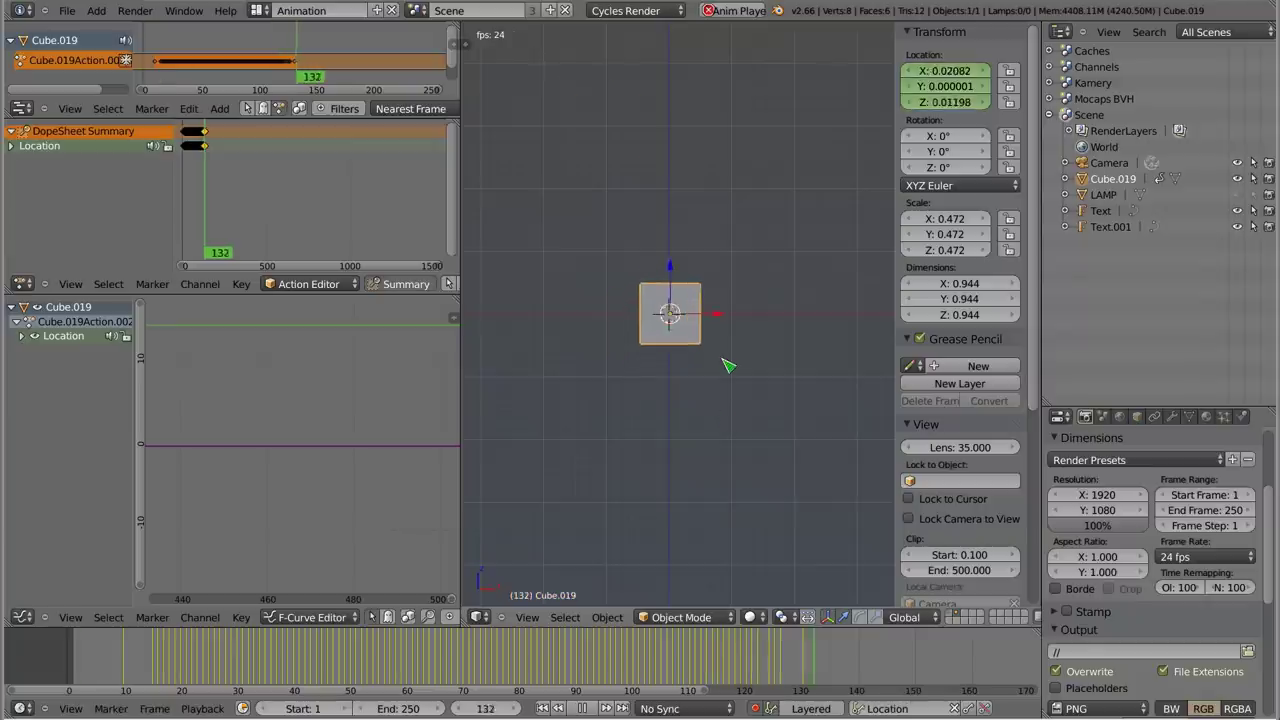
{"action": "key", "text": "Escape"}
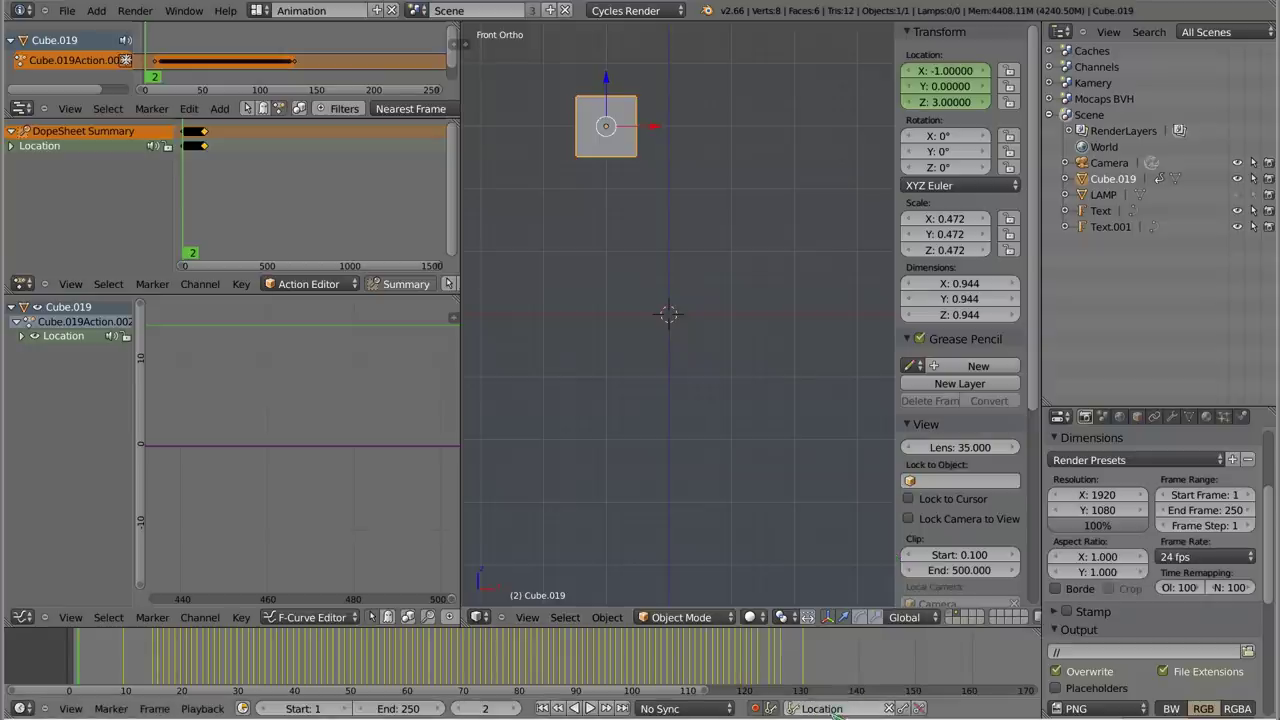
- Toggle Auto Key, insert a Location keyframe at frame 44, and clear the active keying set
{"action": "left_click", "coordinate": [757, 709]}
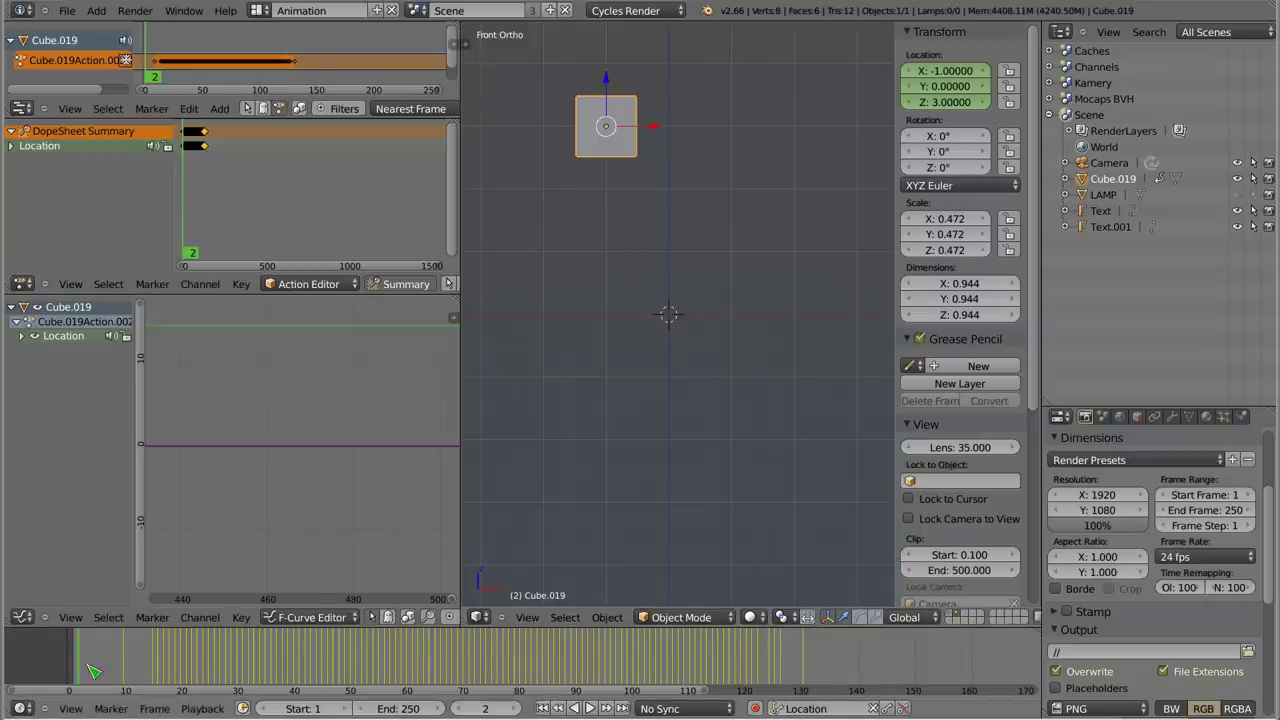
{"action": "key", "text": "Up"}
{"action": "key", "text": "Up"}
{"action": "key", "text": "i"}
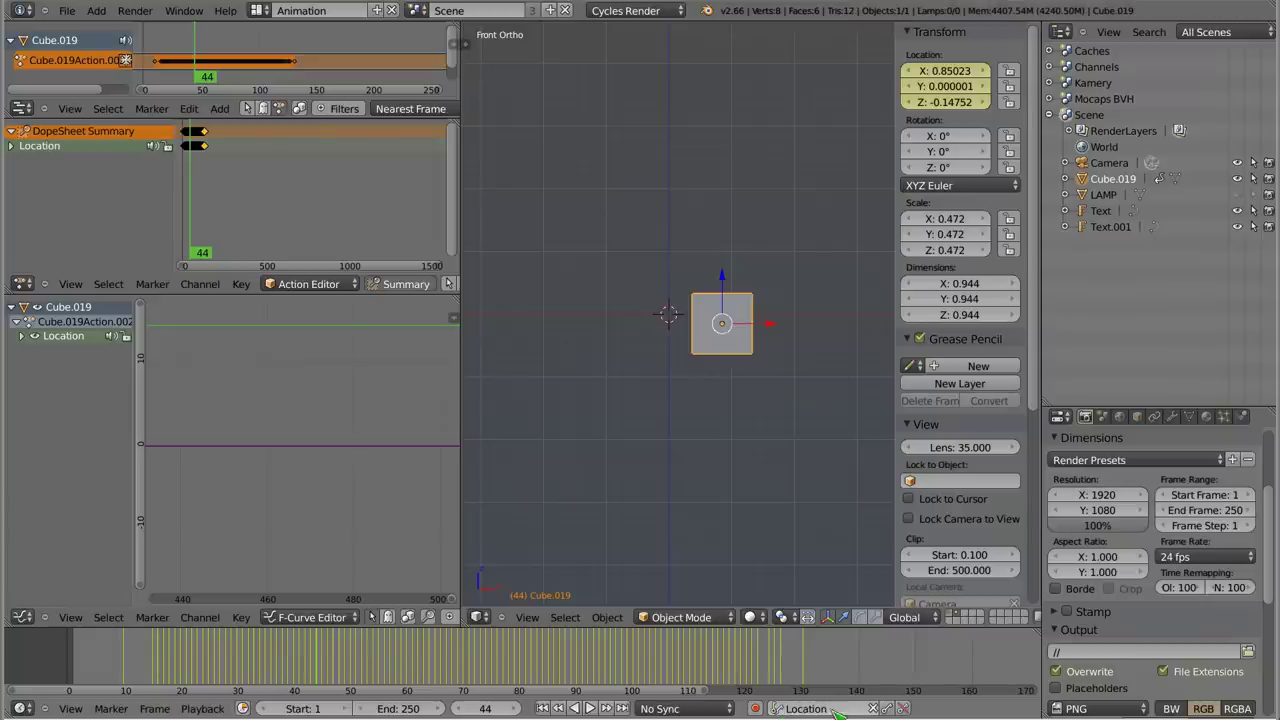
{"action": "left_click", "coordinate": [872, 708]}
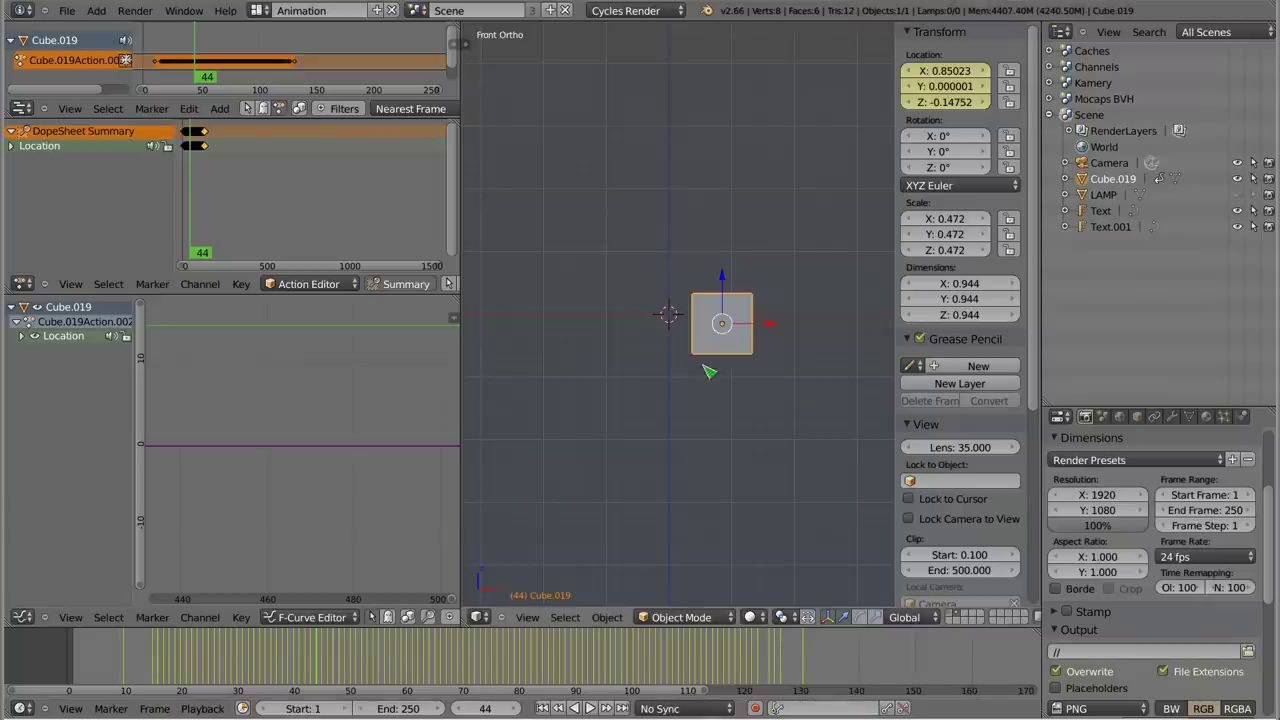
{"action": "key", "text": "i"}
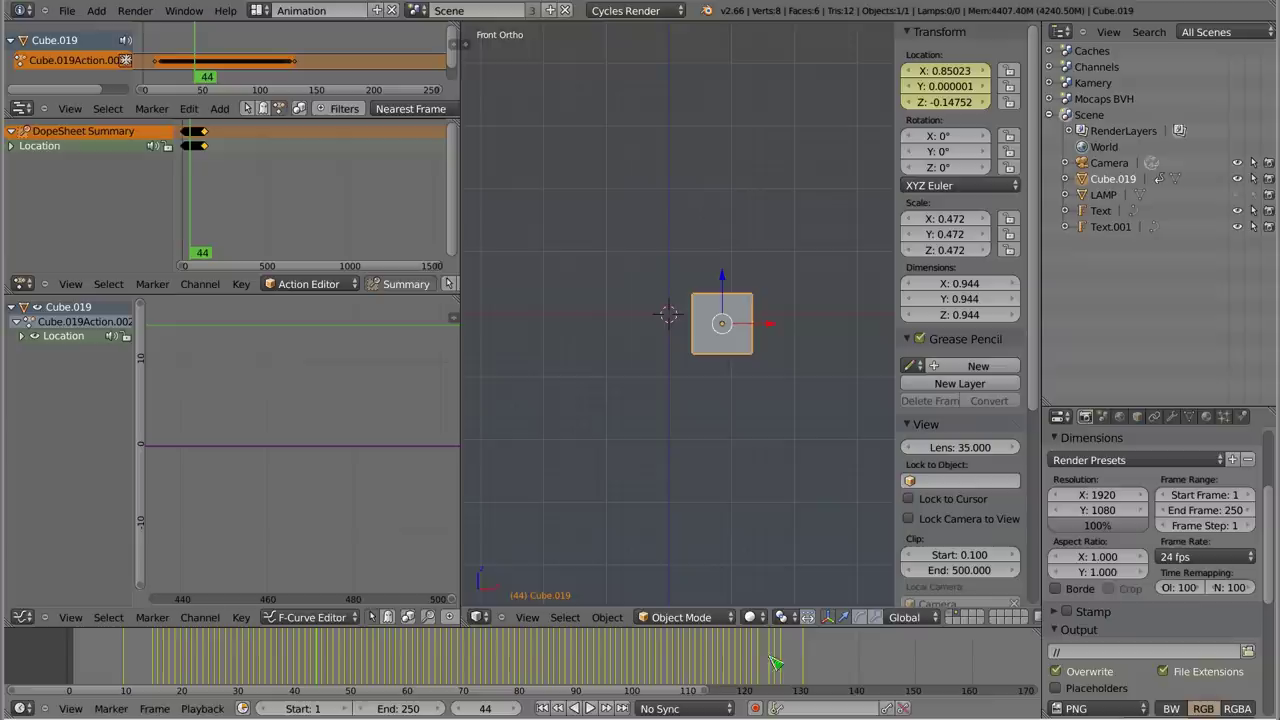
{"action": "mouse_move", "coordinate": [322, 660]}
{"action": "middle_mouse_down", "text": "ctrl"}
{"action": "mouse_move", "coordinate": [283, 660]}
{"action": "mouse_move", "coordinate": [318, 669]}
{"action": "middle_mouse_up", "text": "ctrl"}
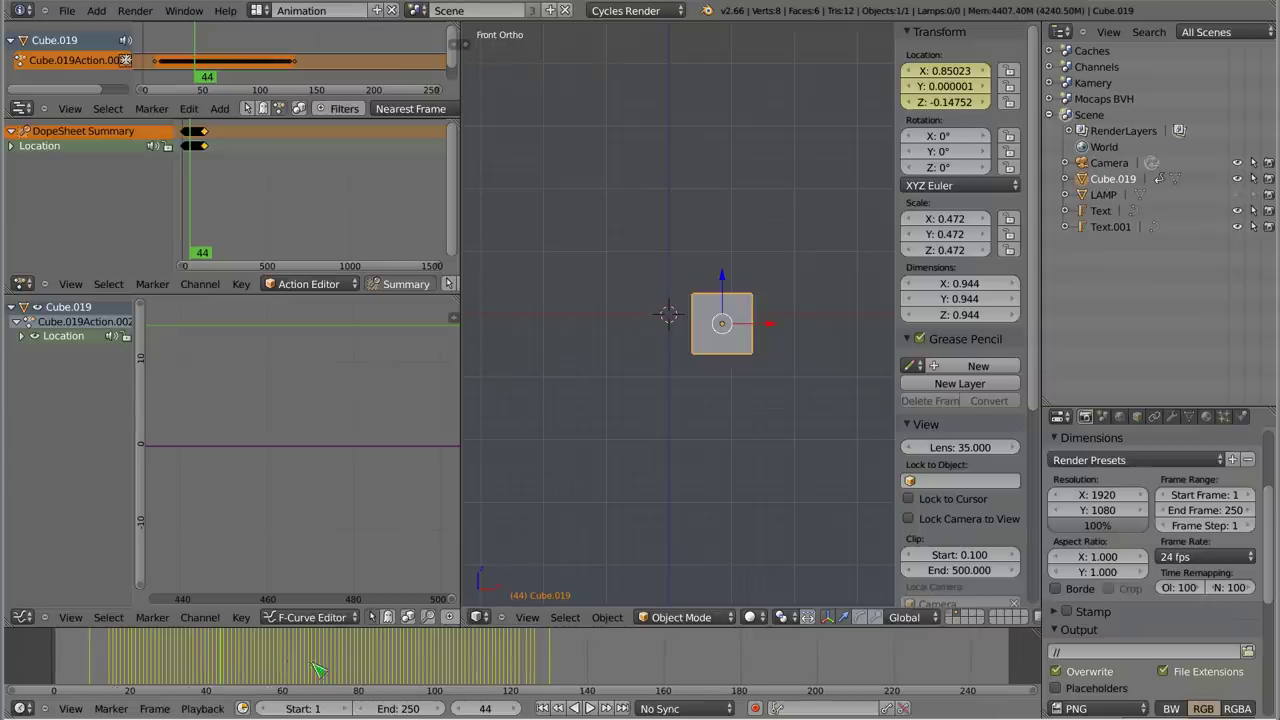